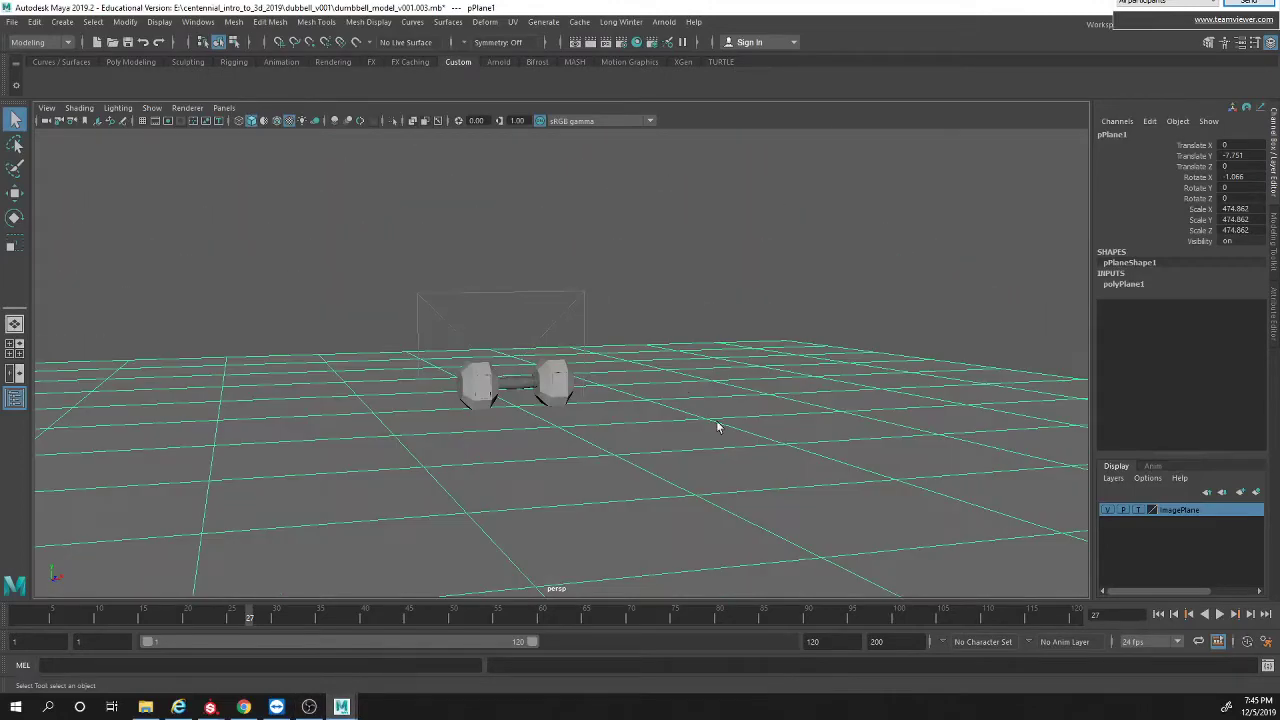
# Step: Scale the ground plane uniformly to about 4144 on all three axes
pyautogui.keyDown('alt'); pyautogui.moveTo(481, 397); pyautogui.dragTo(440, 386); pyautogui.keyUp('alt')
pyautogui.keyDown('alt'); pyautogui.moveTo(440, 386); pyautogui.dragTo(643, 506, button='right'); pyautogui.keyUp('alt')
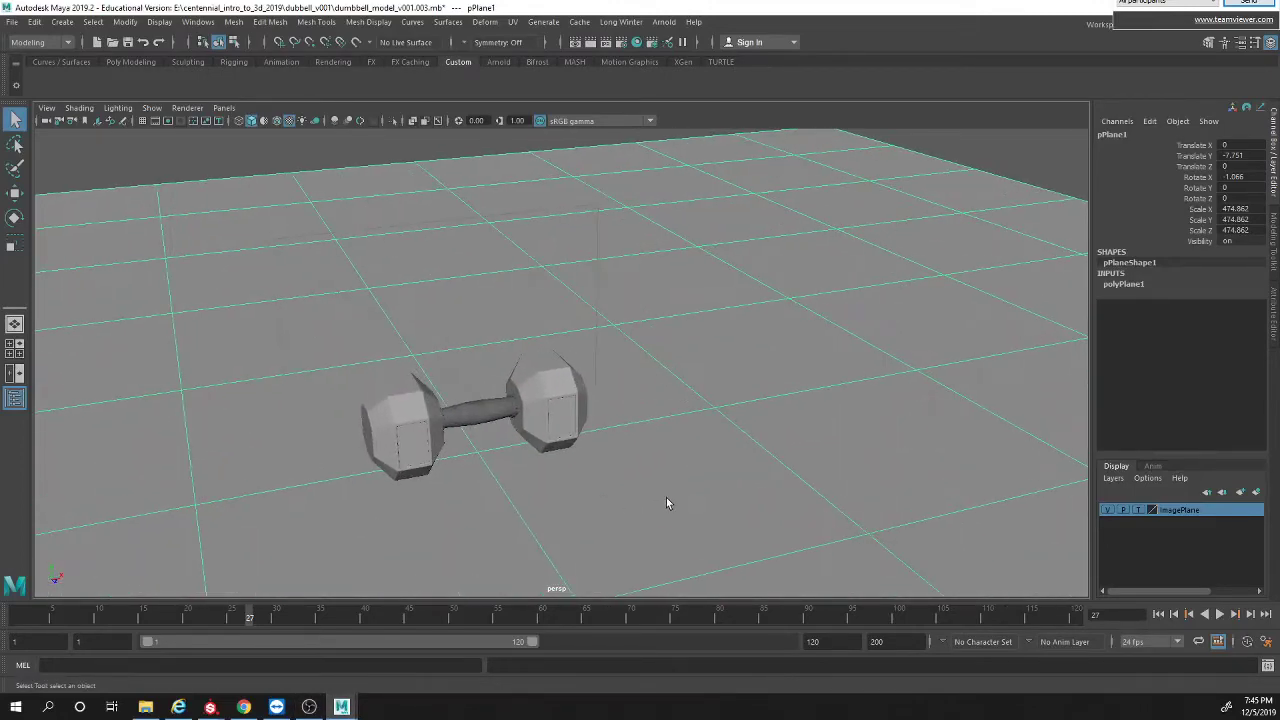
pyautogui.keyDown('alt'); pyautogui.moveTo(643, 506); pyautogui.dragTo(540, 522); pyautogui.keyUp('alt')
pyautogui.keyDown('alt'); pyautogui.moveTo(540, 522); pyautogui.dragTo(815, 569, button='right'); pyautogui.keyUp('alt')
pyautogui.keyDown('alt'); pyautogui.moveTo(637, 514); pyautogui.dragTo(695, 449, button='middle'); pyautogui.keyUp('alt')
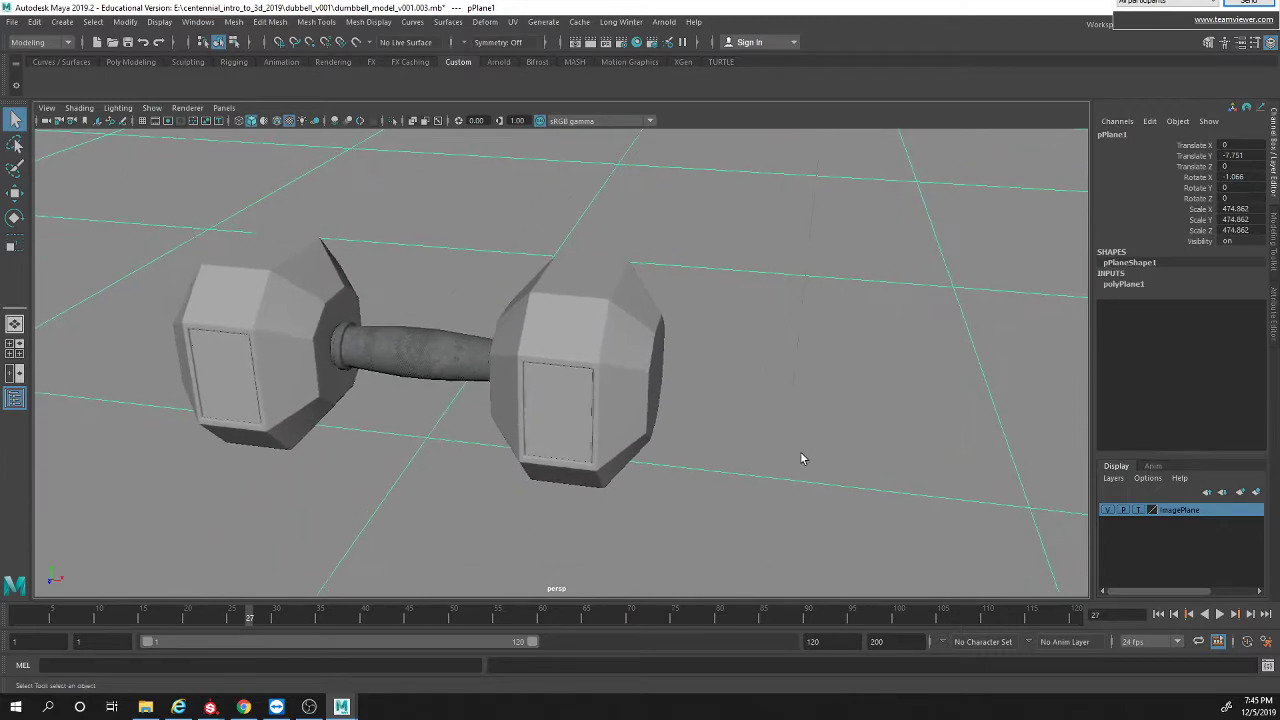
pyautogui.keyDown('alt'); pyautogui.moveTo(831, 460); pyautogui.dragTo(591, 369, button='right'); pyautogui.keyUp('alt')
pyautogui.keyDown('alt'); pyautogui.moveTo(591, 369); pyautogui.dragTo(651, 386); pyautogui.keyUp('alt')
pyautogui.press('r')
pyautogui.moveTo(512, 418); pyautogui.dragTo(600, 410)
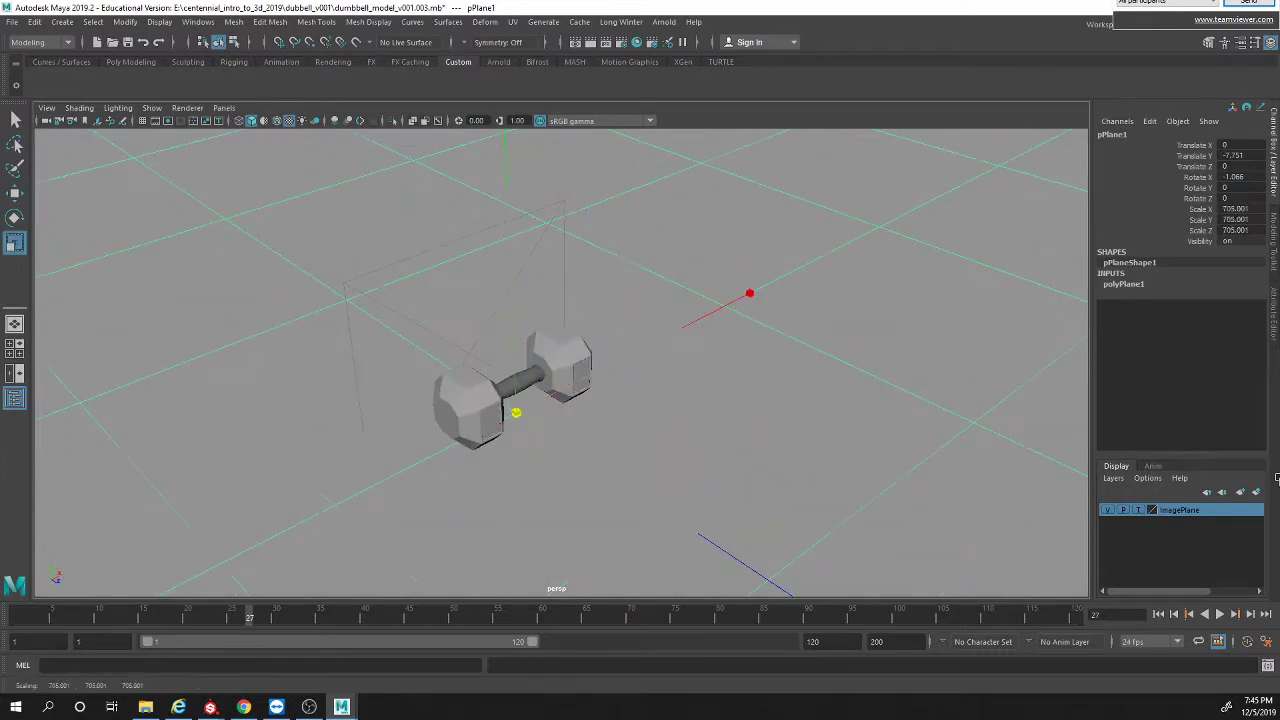
pyautogui.keyDown('alt'); pyautogui.moveTo(641, 408); pyautogui.dragTo(514, 350, button='right'); pyautogui.keyUp('alt')
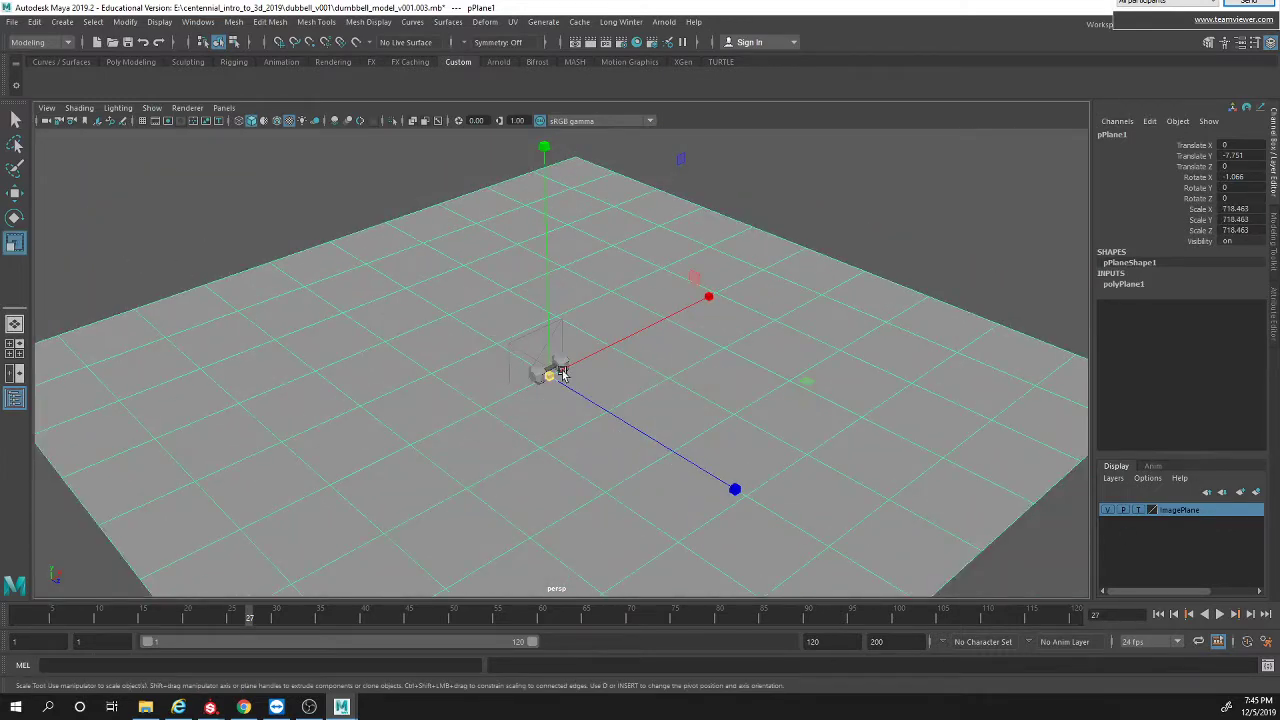
pyautogui.moveTo(551, 374); pyautogui.dragTo(1134, 397)
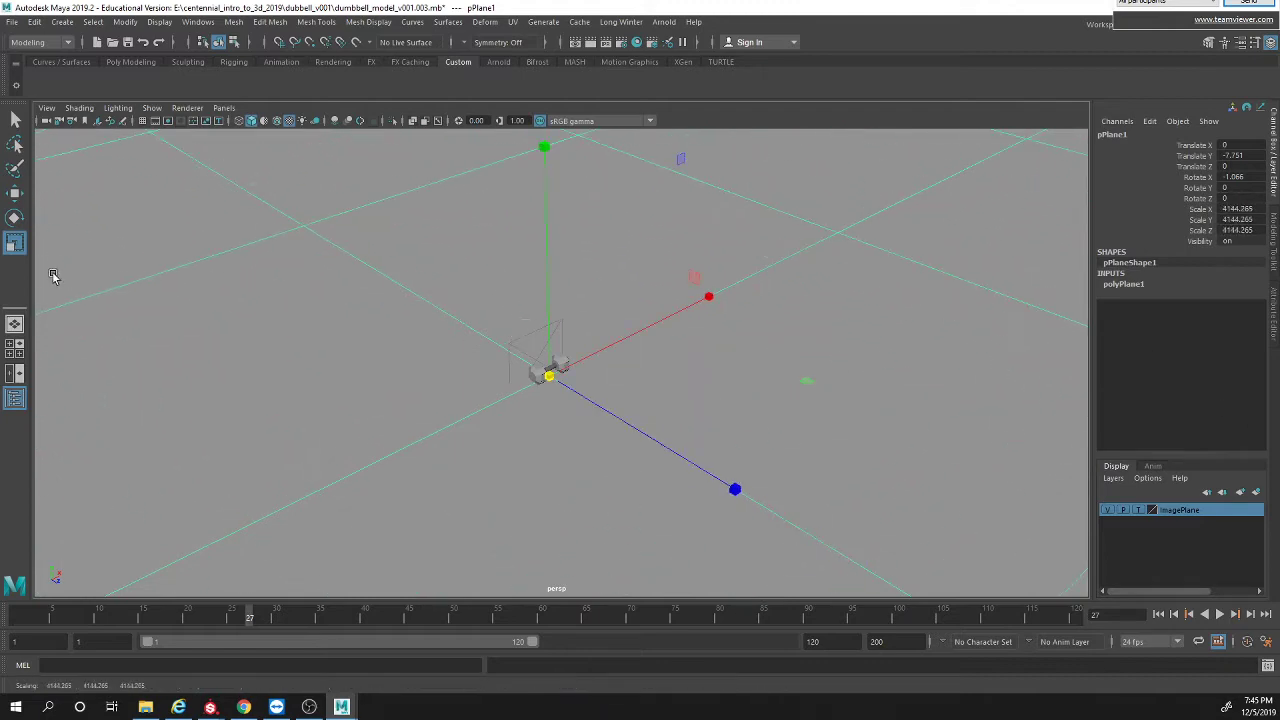
pyautogui.keyDown('alt'); pyautogui.moveTo(780, 562); pyautogui.dragTo(683, 517); pyautogui.keyUp('alt')
pyautogui.keyDown('alt'); pyautogui.moveTo(683, 517); pyautogui.dragTo(646, 500, button='right'); pyautogui.keyUp('alt')
pyautogui.keyDown('alt'); pyautogui.moveTo(497, 370); pyautogui.dragTo(528, 357); pyautogui.keyUp('alt')
# Step: Select the dumbbell's end weights and frame them to examine the model on the enlarged ground plane
pyautogui.press('q')
pyautogui.click(563, 367)
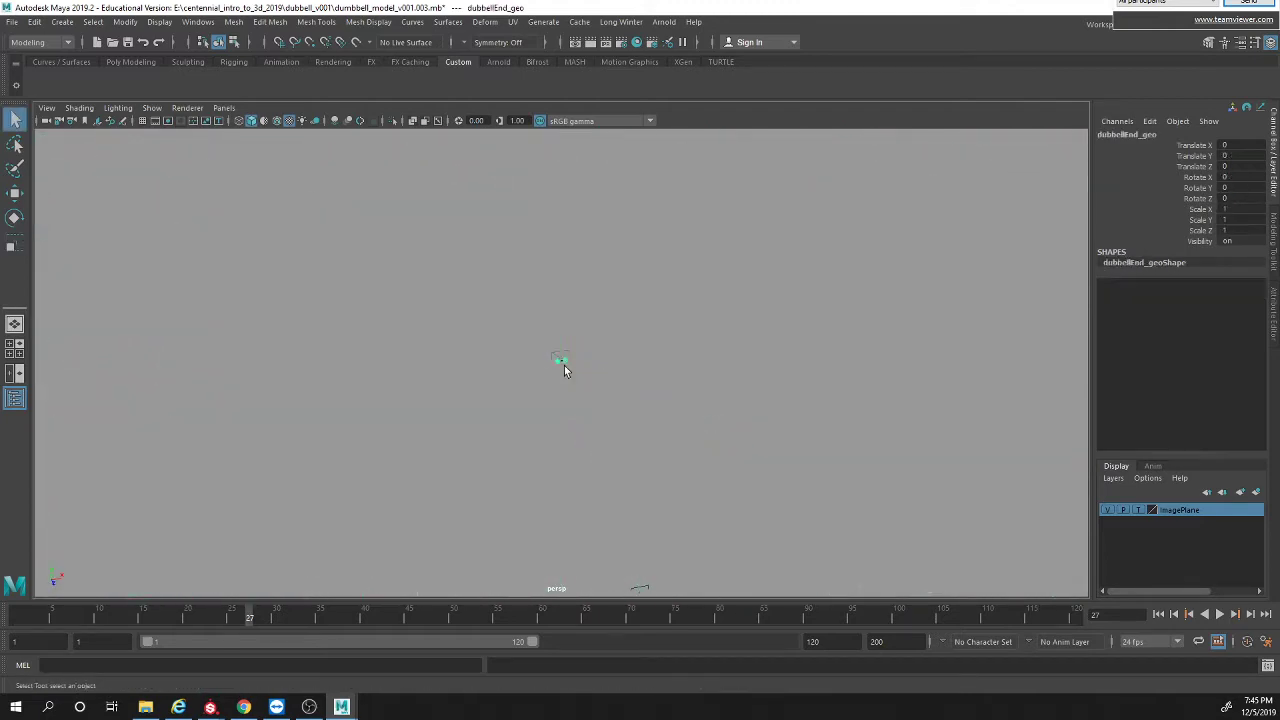
pyautogui.press('f')
pyautogui.keyDown('alt'); pyautogui.moveTo(724, 470); pyautogui.dragTo(766, 451); pyautogui.keyUp('alt')
pyautogui.keyDown('alt'); pyautogui.moveTo(766, 451); pyautogui.dragTo(576, 408, button='right'); pyautogui.keyUp('alt')
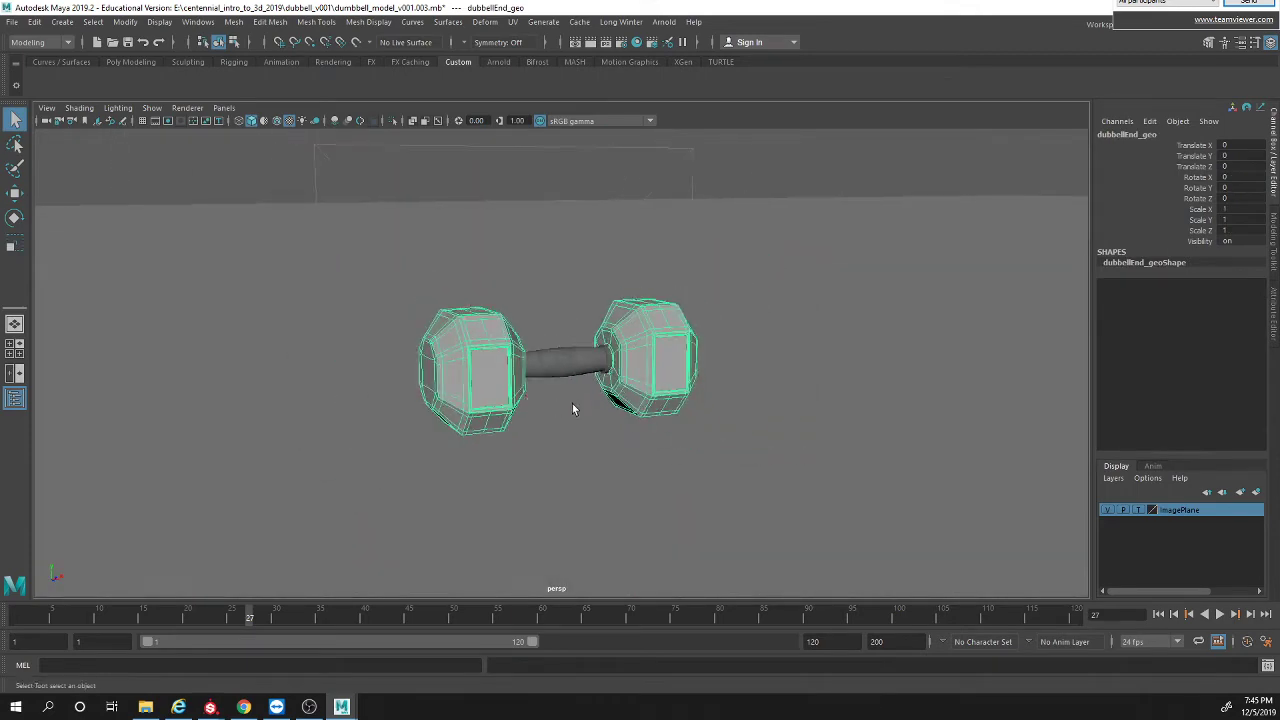
pyautogui.keyDown('alt'); pyautogui.moveTo(577, 409); pyautogui.dragTo(594, 419); pyautogui.keyUp('alt')
# Step: Show the scene in wireframe and switch the ground plane to vertex selection
pyautogui.keyDown('alt'); pyautogui.moveTo(785, 435); pyautogui.dragTo(3, 191, button='right'); pyautogui.keyUp('alt')
pyautogui.keyDown('alt'); pyautogui.moveTo(490, 352); pyautogui.dragTo(278, 309, button='right'); pyautogui.keyUp('alt')
pyautogui.keyDown('alt'); pyautogui.moveTo(278, 309); pyautogui.dragTo(424, 329); pyautogui.keyUp('alt')
pyautogui.click(343, 366)
pyautogui.keyDown('alt'); pyautogui.moveTo(295, 391); pyautogui.dragTo(301, 366); pyautogui.keyUp('alt')
pyautogui.moveTo(269, 389); pyautogui.dragTo(267, 340, button='right')
pyautogui.keyDown('alt'); pyautogui.moveTo(299, 400); pyautogui.dragTo(305, 300); pyautogui.keyUp('alt')
pyautogui.press('F9')
pyautogui.moveTo(319, 217); pyautogui.dragTo(104, 647)
# Step: In the perspective camera's attributes, set the Near Clip Plane to 5 and greatly increase the Far Clip Plane
pyautogui.click(46, 107)
pyautogui.click(186, 183)
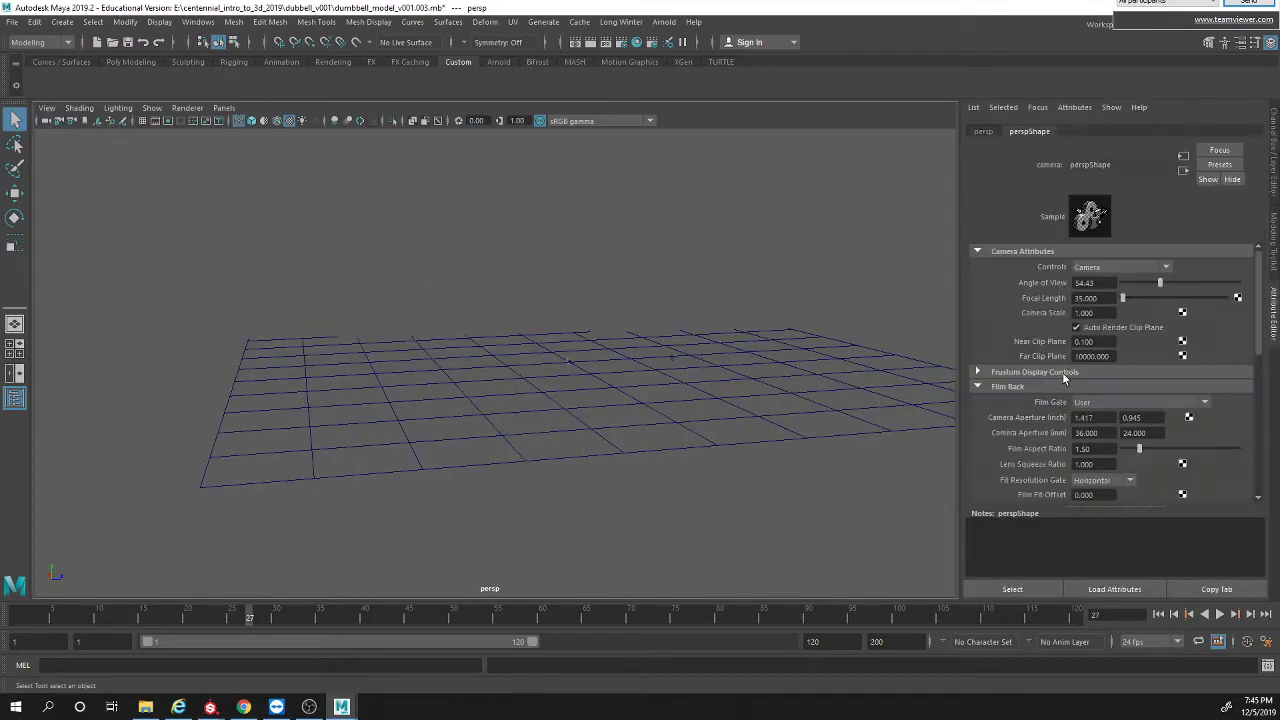
pyautogui.press('Return')
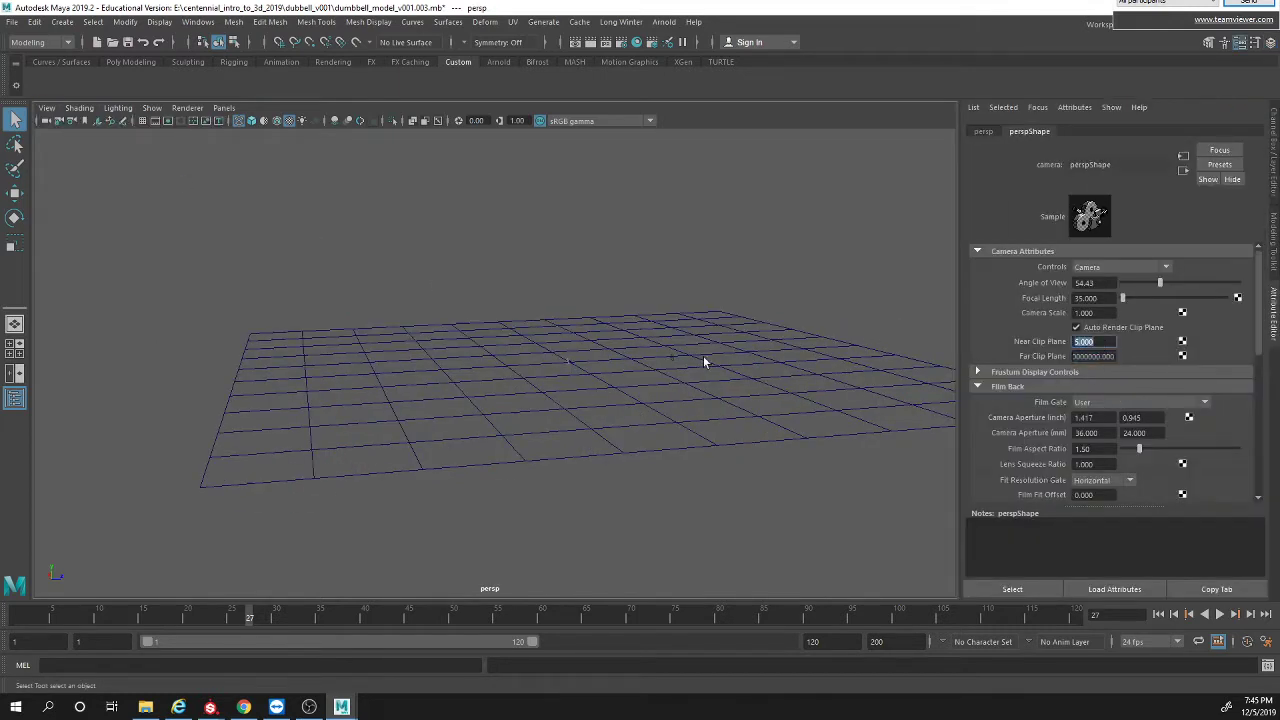
# Step: Select the row of vertices along the ground plane's back edge and soft-select with a falloff reaching about the plane's middle
pyautogui.click(332, 416)
pyautogui.click(298, 405)
pyautogui.moveTo(297, 403); pyautogui.dragTo(250, 392, button='right')
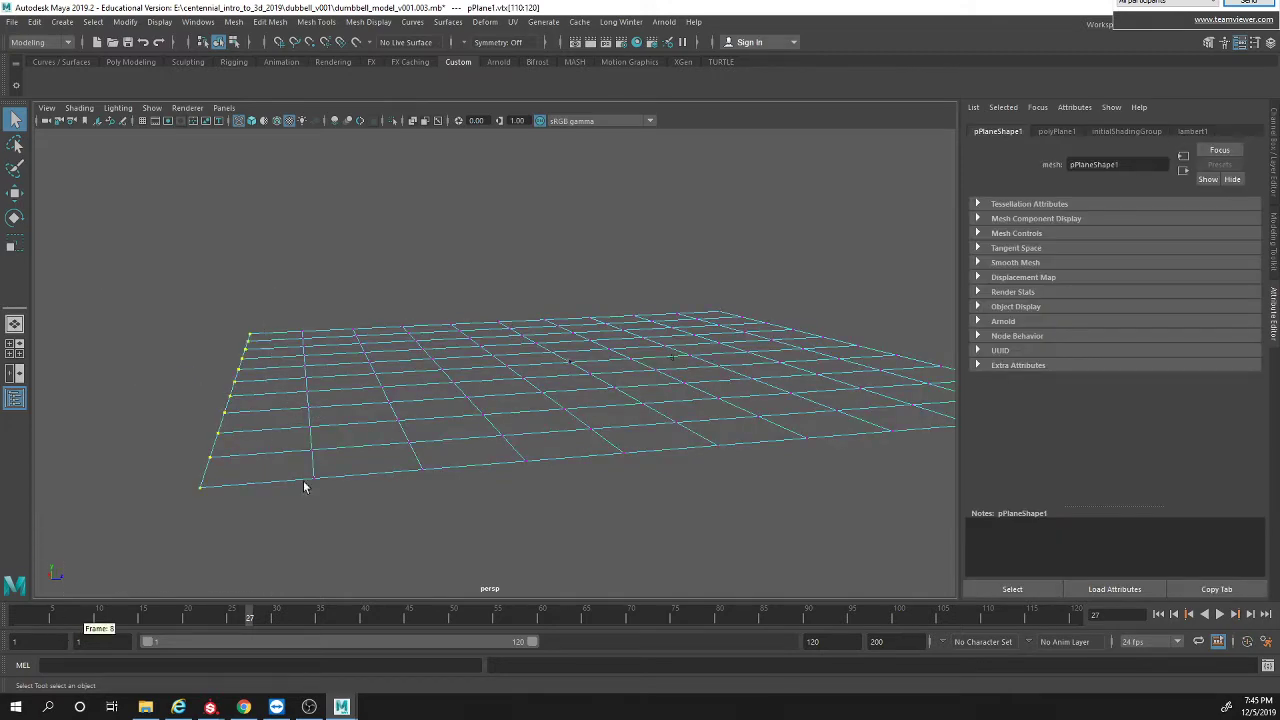
pyautogui.press('w')
pyautogui.scroll(2, 297, 461)
pyautogui.press('b')
pyautogui.moveTo(277, 437); pyautogui.dragTo(545, 402)
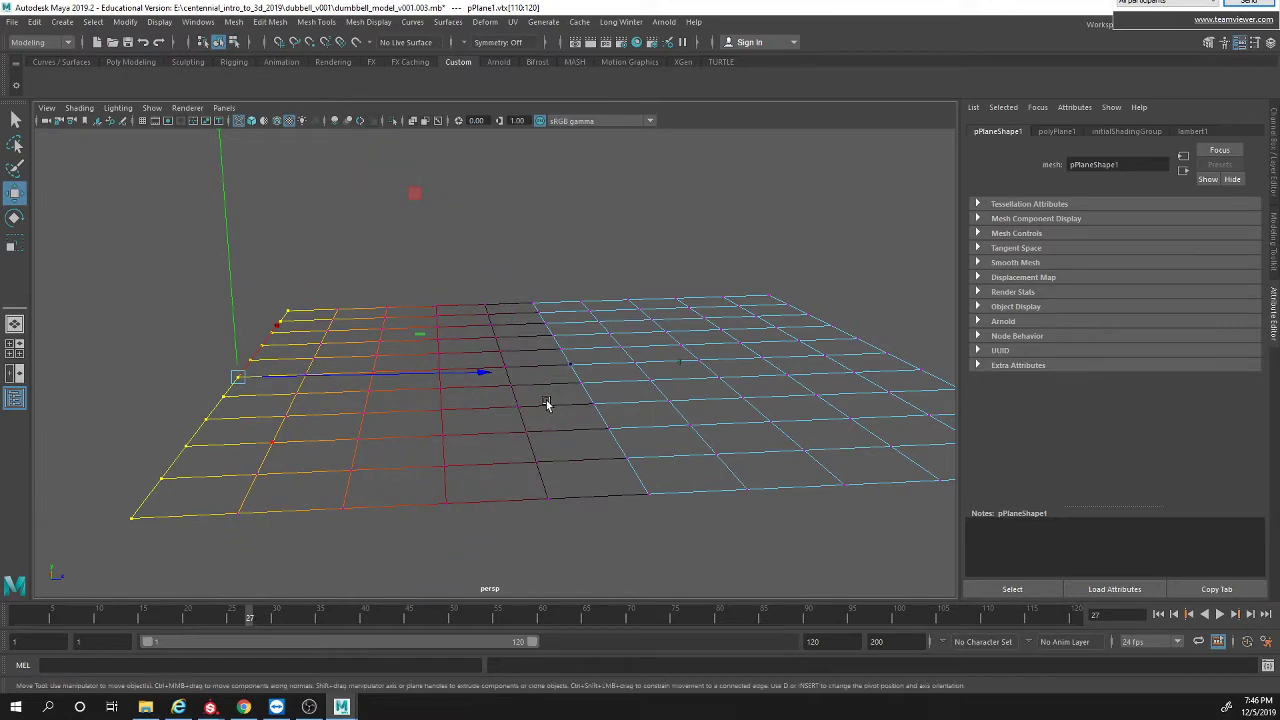
# Step: Raise the soft-selected back edge of the plane and rotate it to start bending the backdrop
pyautogui.moveTo(348, 306)
pyautogui.keyDown('alt'); pyautogui.mouseDown()
pyautogui.moveTo(344, 340)
pyautogui.moveTo(336, 312)
pyautogui.mouseUp(); pyautogui.keyUp('alt')
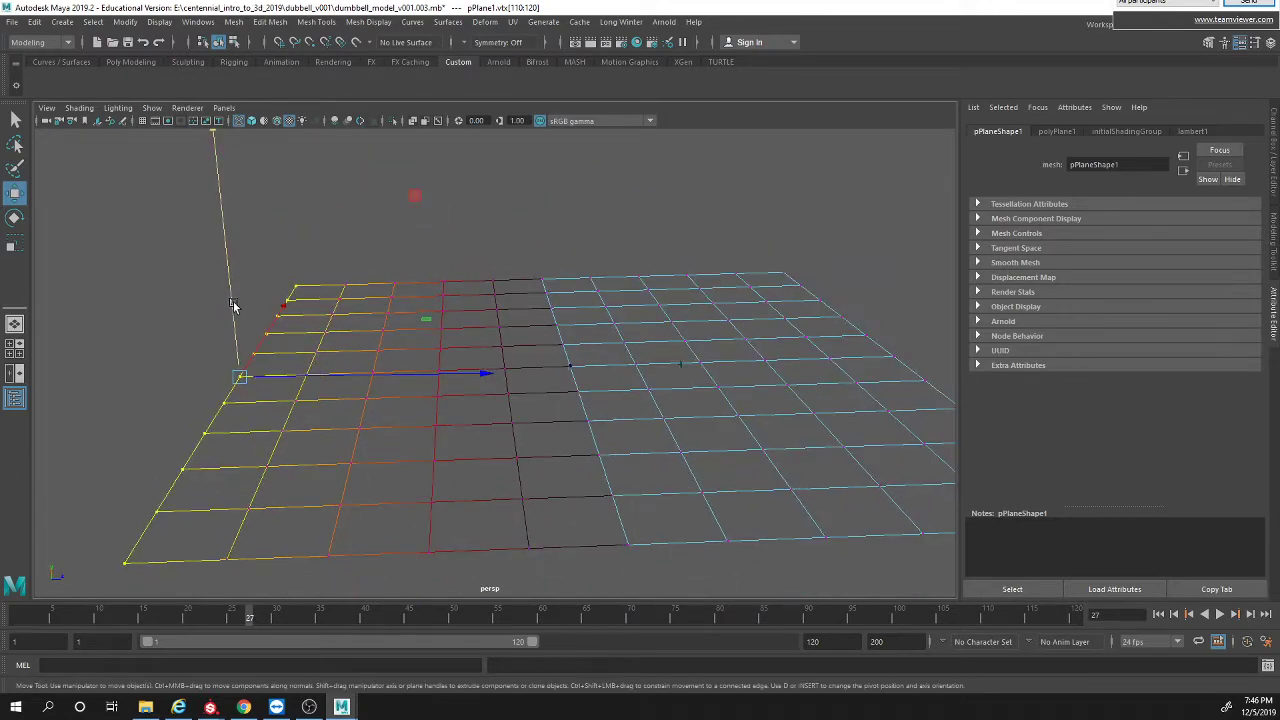
pyautogui.moveTo(230, 305); pyautogui.dragTo(277, 217)
pyautogui.press('e')
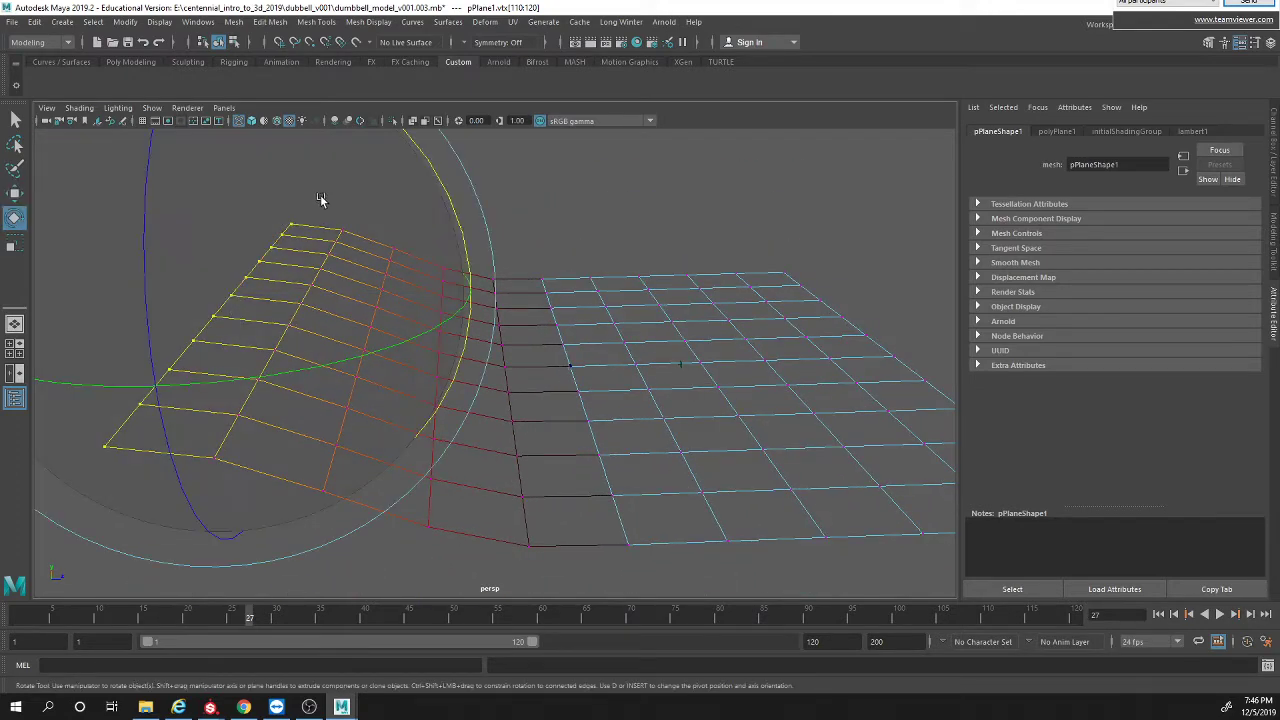
pyautogui.moveTo(418, 153); pyautogui.dragTo(443, 328)
pyautogui.keyDown('alt'); pyautogui.moveTo(328, 345); pyautogui.dragTo(337, 316); pyautogui.keyUp('alt')
# Step: Raise the back edge further and rotate it again so the plane curves into a steep backdrop wall
pyautogui.press('w')
pyautogui.moveTo(222, 231); pyautogui.dragTo(238, 170)
pyautogui.moveTo(286, 235); pyautogui.dragTo(336, 227)
pyautogui.keyDown('alt'); pyautogui.moveTo(394, 257); pyautogui.dragTo(340, 226); pyautogui.keyUp('alt')
pyautogui.hotkey('ctrl', 'z')
pyautogui.press('e')
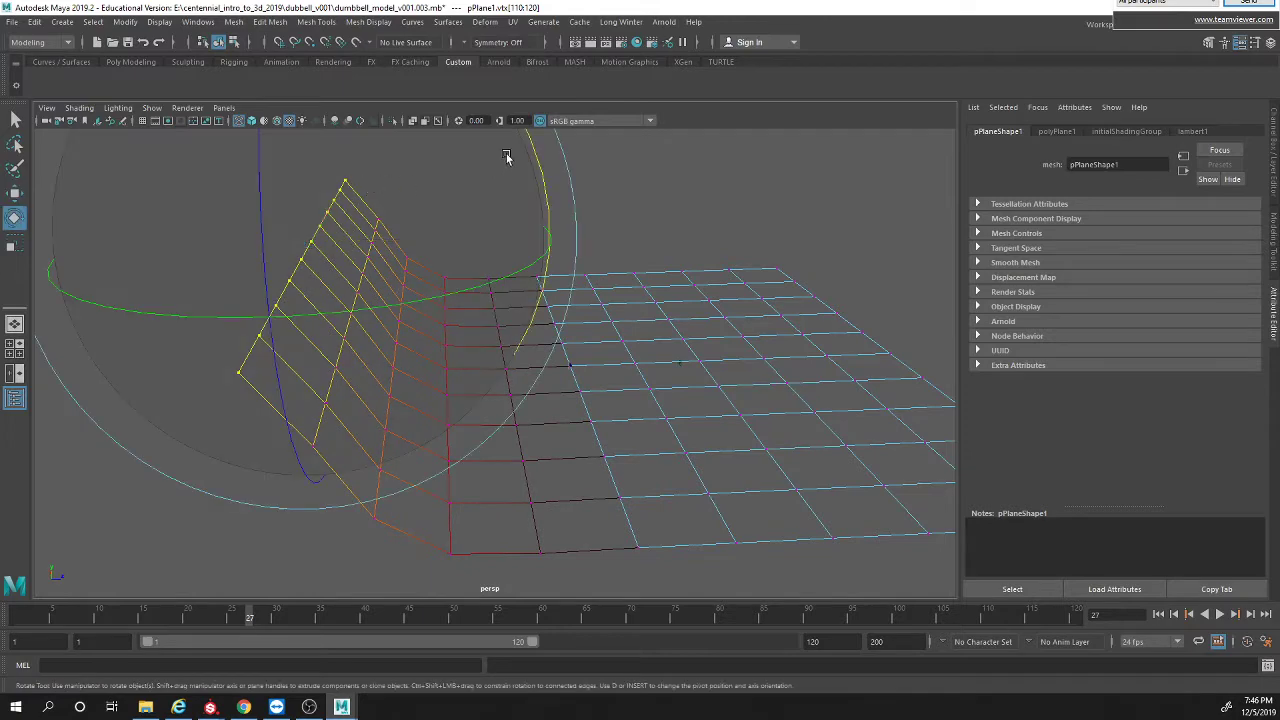
pyautogui.moveTo(532, 153)
pyautogui.mouseDown()
pyautogui.moveTo(554, 223)
pyautogui.moveTo(546, 383)
pyautogui.moveTo(514, 397)
pyautogui.mouseUp()
# Step: Preview the backdrop plane smoothed, clear the selection and display the scene shaded
pyautogui.press('q')
pyautogui.press('3')
pyautogui.moveTo(514, 397); pyautogui.dragTo(686, 229, button='right')
pyautogui.click(686, 229)
pyautogui.keyDown('alt'); pyautogui.moveTo(686, 229); pyautogui.dragTo(629, 412); pyautogui.keyUp('alt')
pyautogui.press('5')
pyautogui.scroll(6, 629, 417)
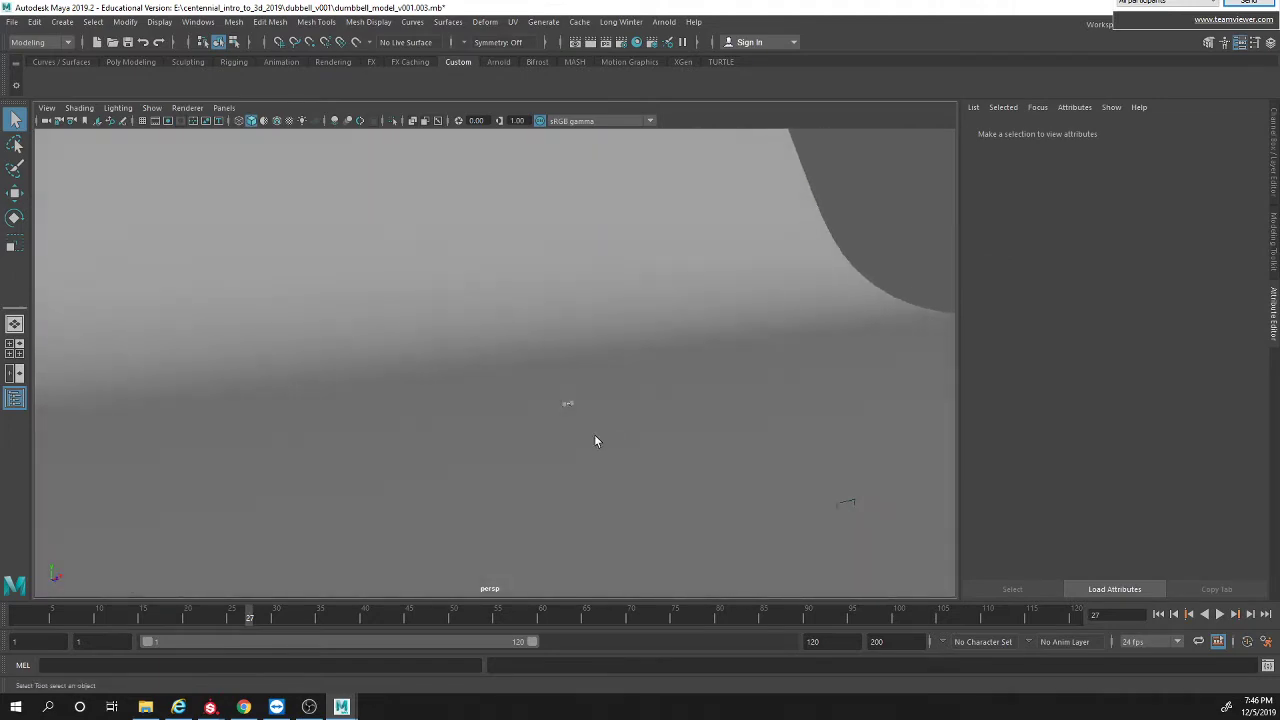
# Step: Frame the dumbbell's end weights in front of the backdrop and select the grip
pyautogui.click(567, 407)
pyautogui.press('f')
pyautogui.moveTo(468, 433)
pyautogui.keyDown('alt'); pyautogui.mouseDown()
pyautogui.moveTo(457, 423)
pyautogui.moveTo(471, 426)
pyautogui.mouseUp(); pyautogui.keyUp('alt')
pyautogui.keyDown('alt'); pyautogui.moveTo(605, 424); pyautogui.dragTo(543, 422, button='middle'); pyautogui.keyUp('alt')
pyautogui.keyDown('alt'); pyautogui.moveTo(543, 422); pyautogui.dragTo(498, 397, button='right'); pyautogui.keyUp('alt')
pyautogui.keyDown('alt'); pyautogui.moveTo(528, 406); pyautogui.dragTo(523, 405); pyautogui.keyUp('alt')
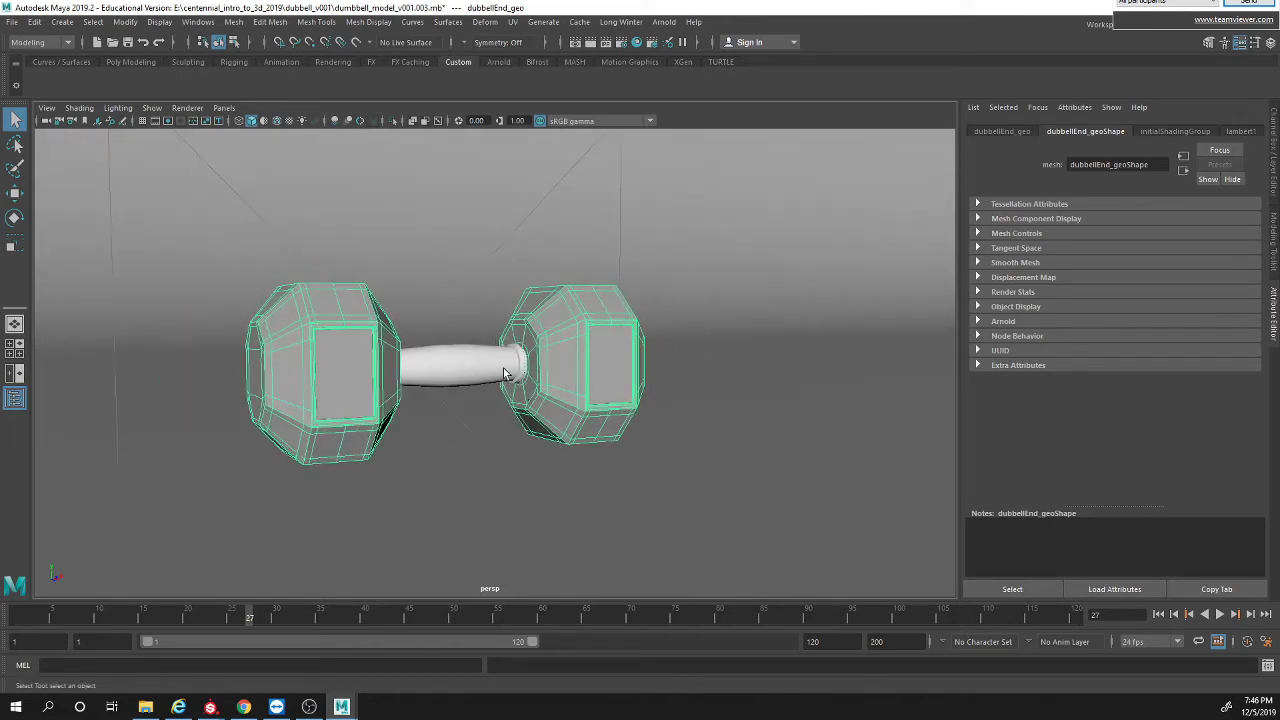
pyautogui.click(504, 375)
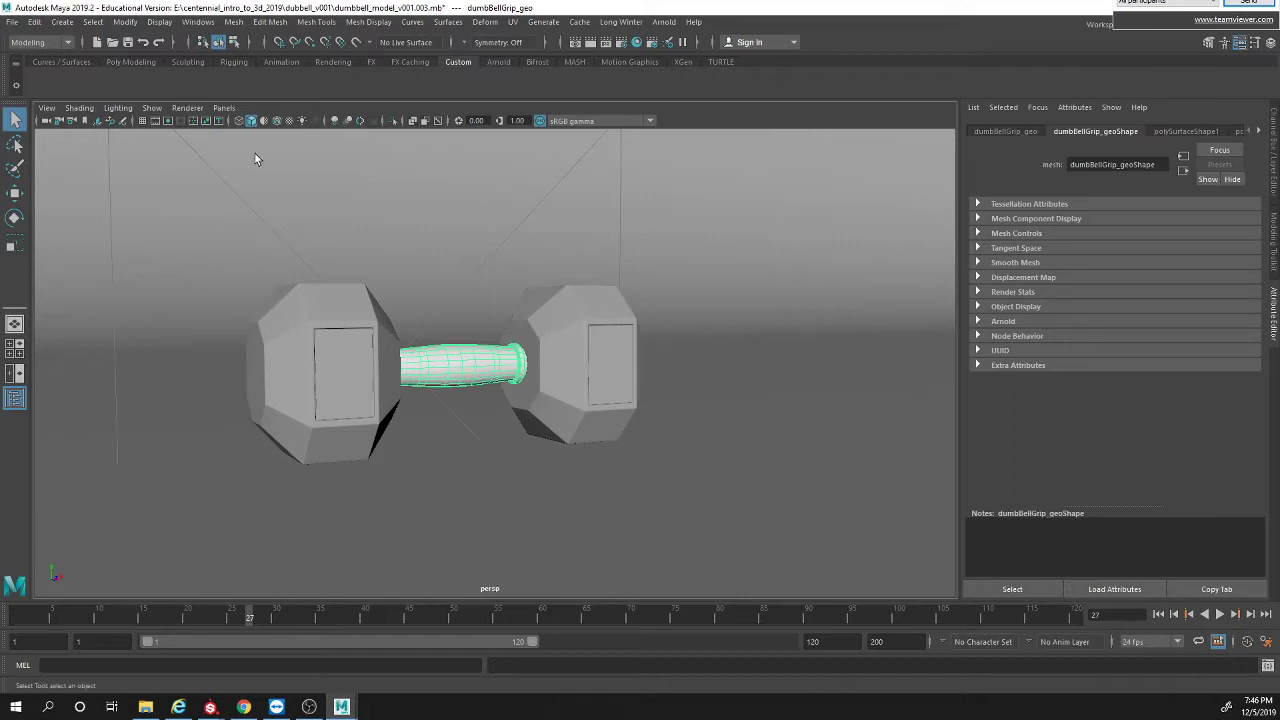
# Step: Create a new perspective camera and look through it at the dumbbell
pyautogui.click(224, 107)
pyautogui.moveTo(243, 121)
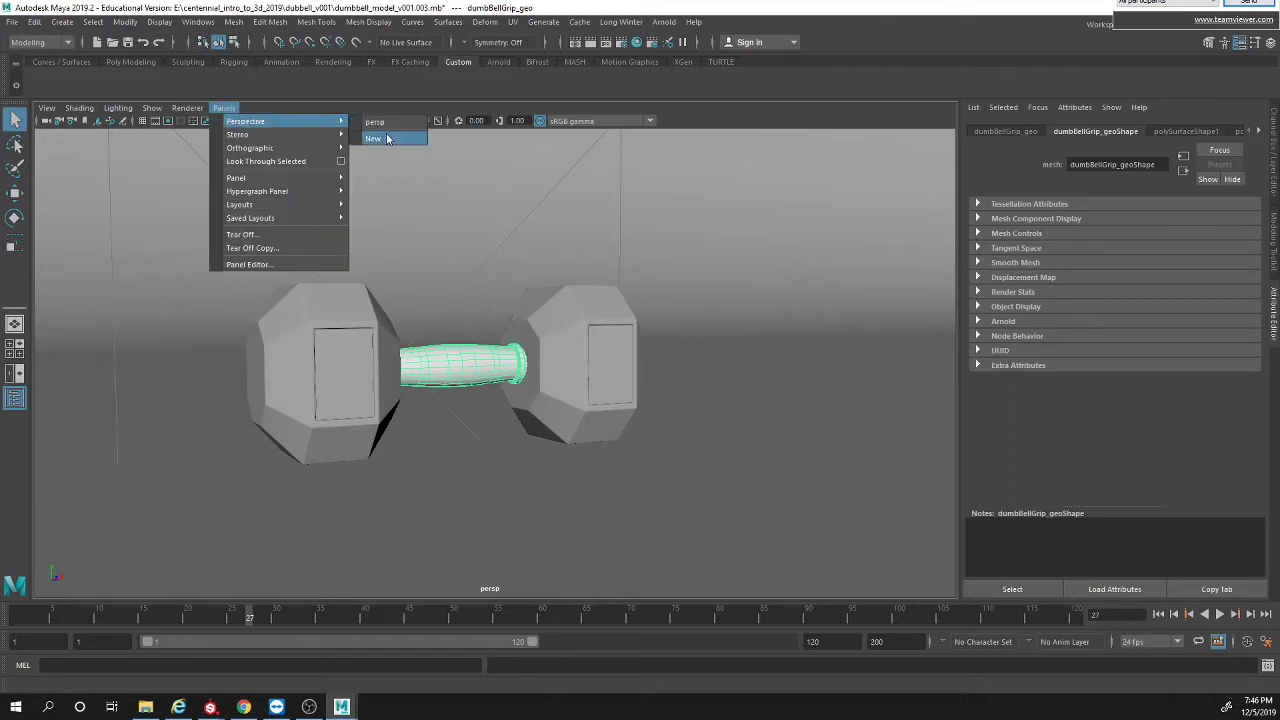
pyautogui.click(388, 139)
pyautogui.keyDown('alt'); pyautogui.moveTo(468, 394); pyautogui.dragTo(570, 350); pyautogui.keyUp('alt')
pyautogui.keyDown('alt'); pyautogui.moveTo(570, 350); pyautogui.dragTo(461, 380, button='right'); pyautogui.keyUp('alt')
# Step: Switch to two side-by-side viewports and show the persp1 camera in the one displaying the front view
pyautogui.click(16, 373)
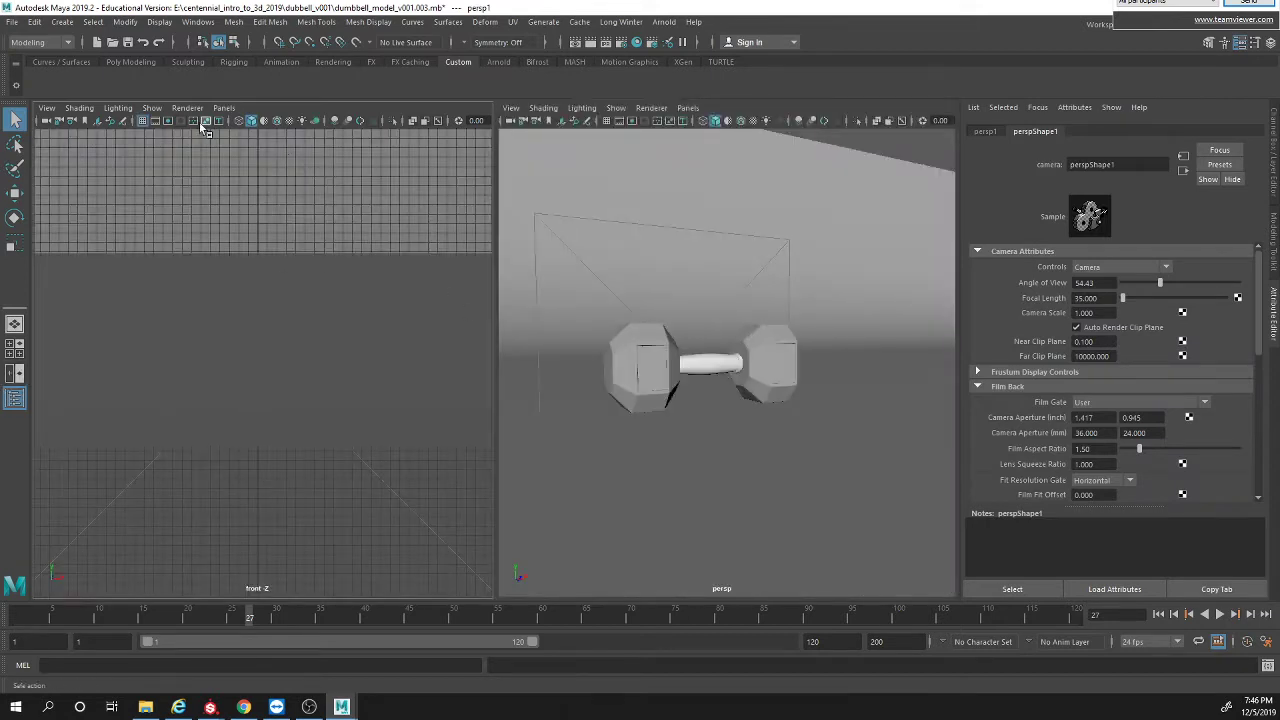
pyautogui.click(224, 107)
pyautogui.moveTo(243, 121)
pyautogui.click(385, 133)
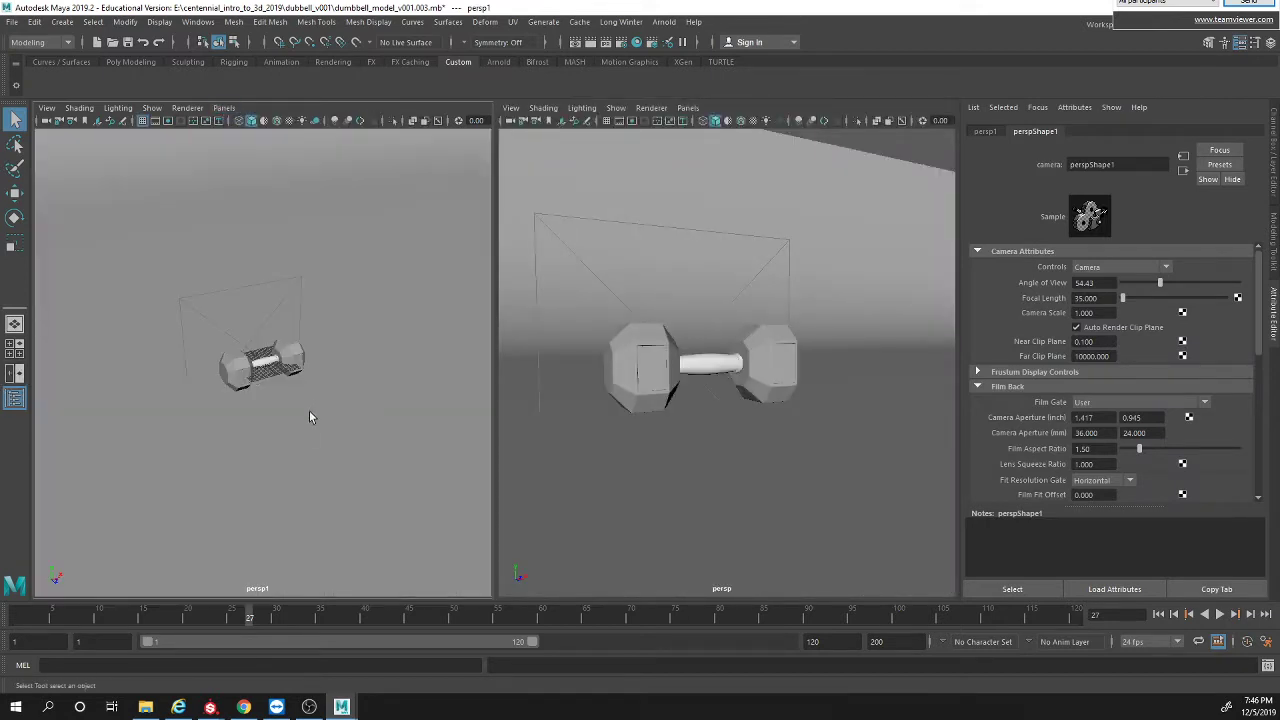
pyautogui.keyDown('alt'); pyautogui.moveTo(307, 430); pyautogui.dragTo(303, 420); pyautogui.keyUp('alt')
pyautogui.keyDown('alt'); pyautogui.moveTo(303, 420); pyautogui.dragTo(450, 456, button='right'); pyautogui.keyUp('alt')
pyautogui.keyDown('alt'); pyautogui.moveTo(246, 400); pyautogui.dragTo(309, 399); pyautogui.keyUp('alt')
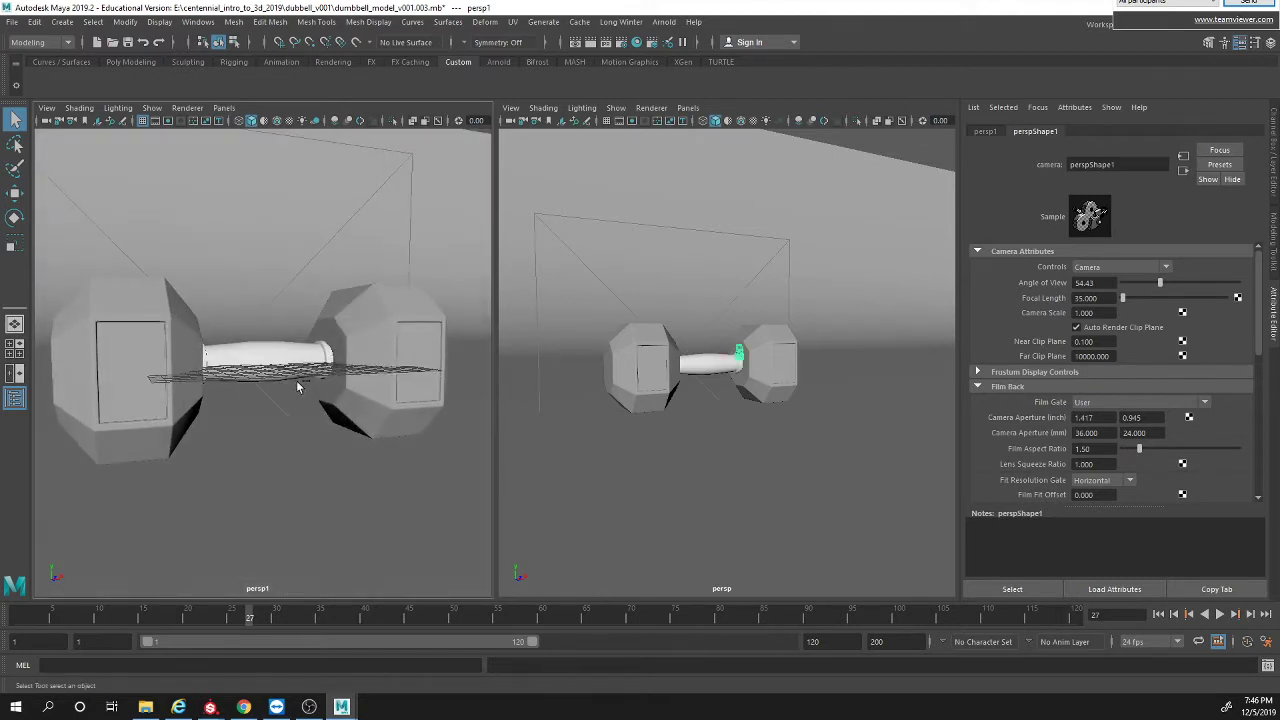
# Step: Select the dumbbell grip, switch the persp1 viewport to the persp camera and frame the dumbbell closely
pyautogui.click(296, 380)
pyautogui.click(224, 107)
pyautogui.moveTo(229, 121)
pyautogui.click(372, 124)
pyautogui.keyDown('alt'); pyautogui.moveTo(314, 354); pyautogui.dragTo(303, 357); pyautogui.keyUp('alt')
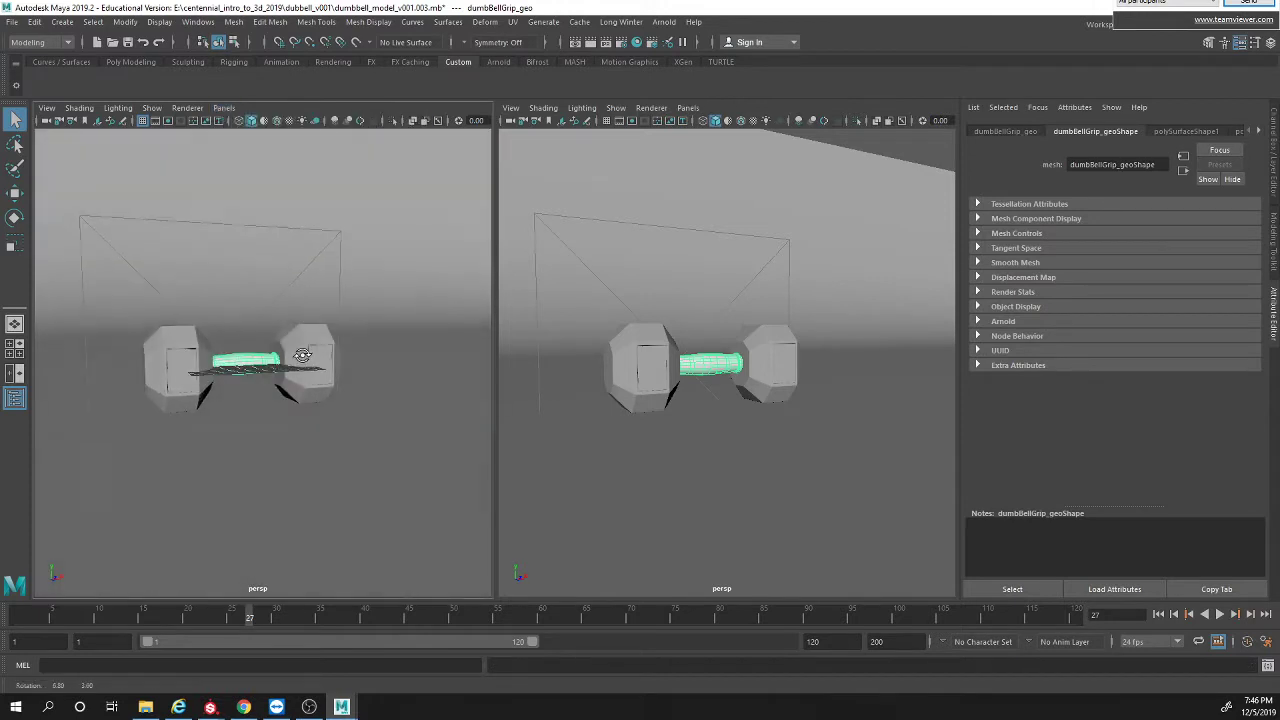
pyautogui.keyDown('alt'); pyautogui.moveTo(218, 369); pyautogui.dragTo(366, 428, button='right'); pyautogui.keyUp('alt')
pyautogui.keyDown('alt'); pyautogui.moveTo(337, 399); pyautogui.dragTo(355, 426); pyautogui.keyUp('alt')
pyautogui.press('space')
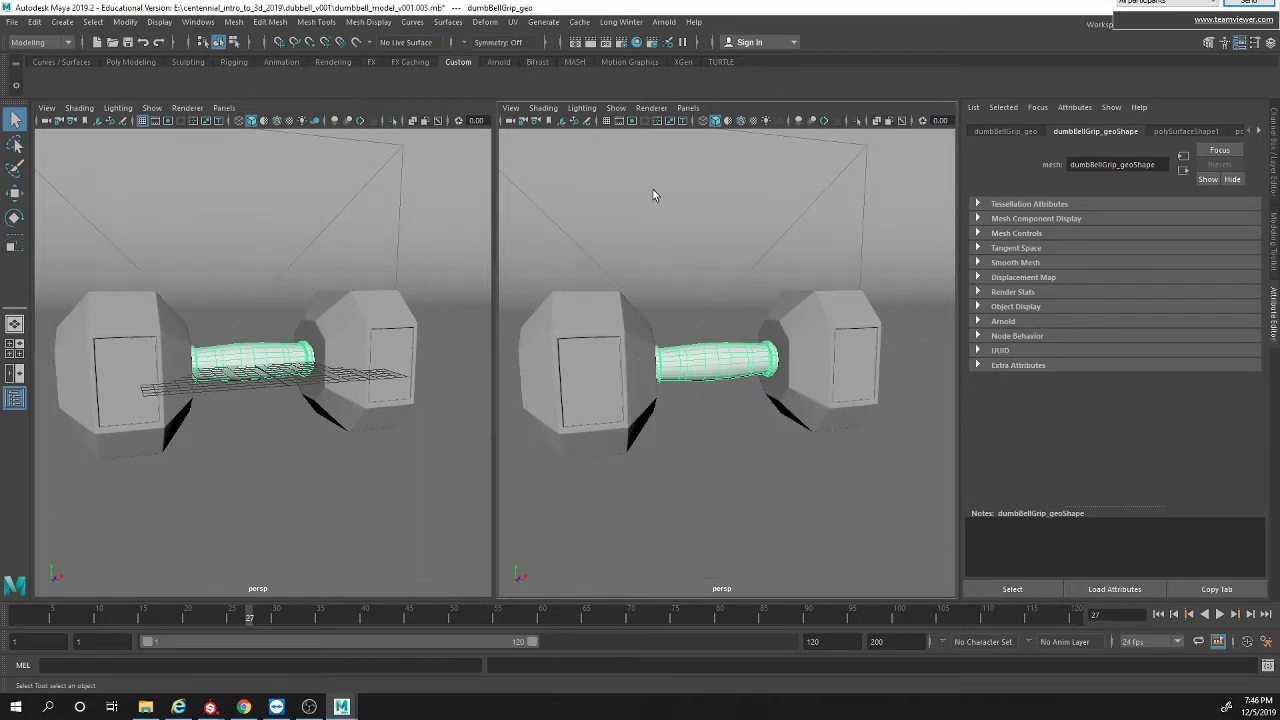
# Step: Assign a new perspective camera to the second viewport, pull its view back from the dumbbell and select the grip
pyautogui.click(688, 108)
pyautogui.moveTo(790, 122)
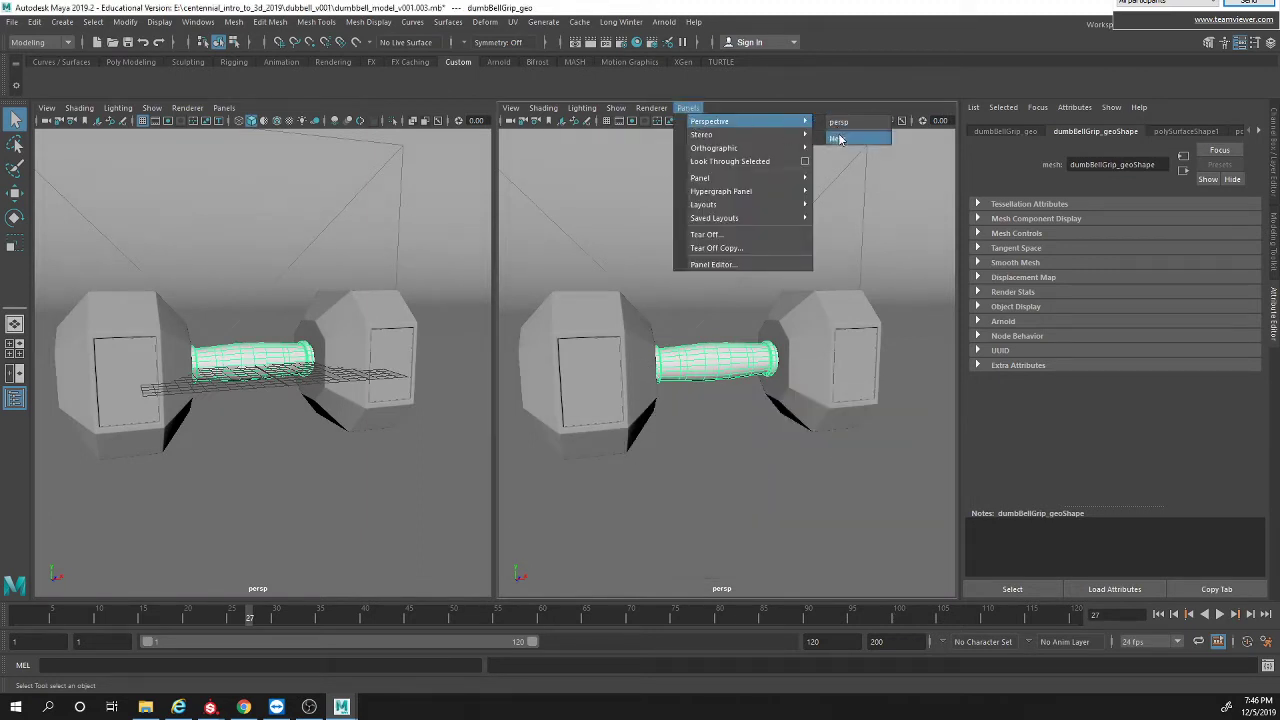
pyautogui.click(839, 139)
pyautogui.keyDown('alt'); pyautogui.moveTo(726, 414); pyautogui.dragTo(835, 398); pyautogui.keyUp('alt')
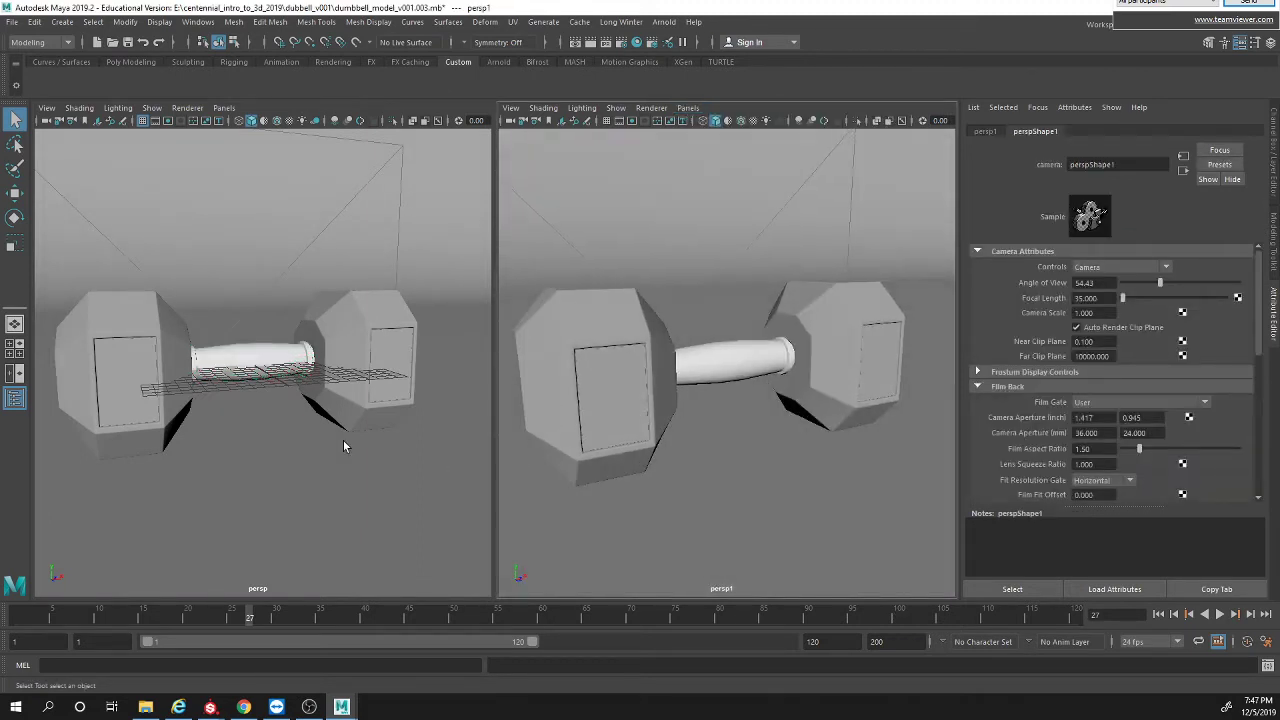
pyautogui.keyDown('alt'); pyautogui.moveTo(342, 446); pyautogui.dragTo(335, 400); pyautogui.keyUp('alt')
pyautogui.keyDown('alt'); pyautogui.click(730, 393); pyautogui.keyUp('alt')
pyautogui.keyDown('alt'); pyautogui.moveTo(730, 393); pyautogui.dragTo(720, 393); pyautogui.keyUp('alt')
pyautogui.scroll(-4, 720, 391)
pyautogui.click(729, 367)
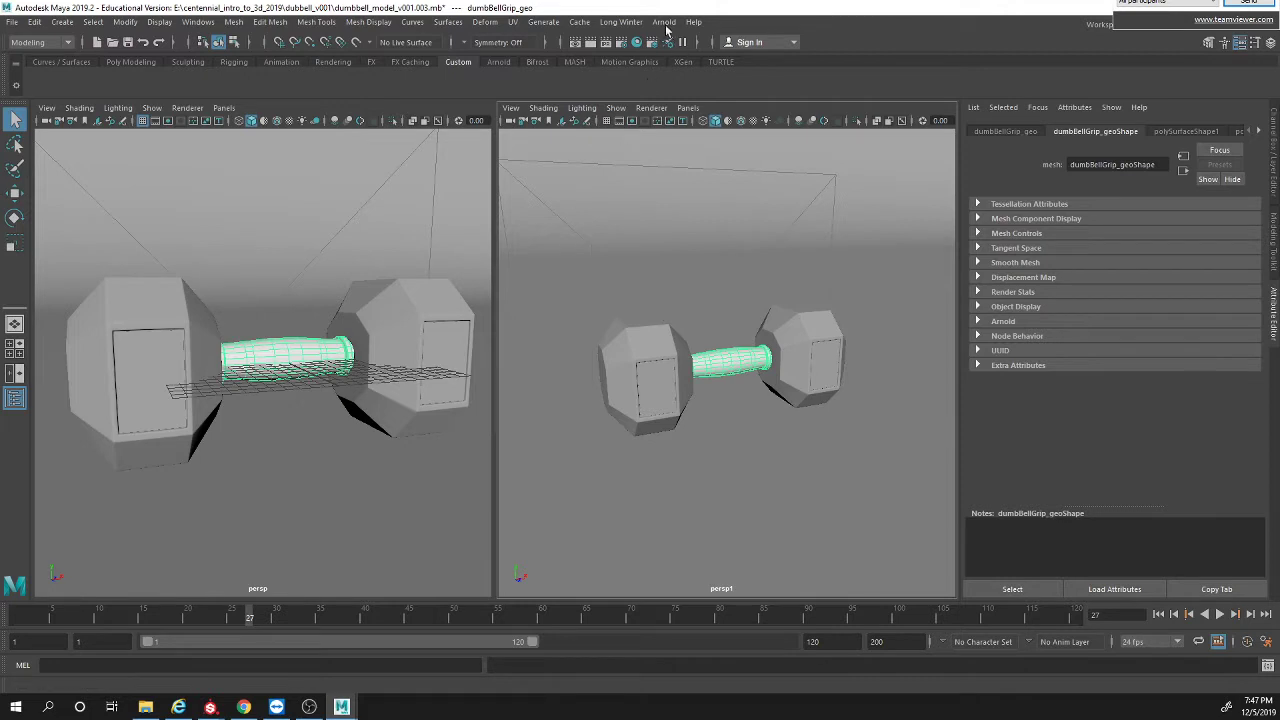
# Step: Create an Arnold area light in the scene
pyautogui.click(663, 23)
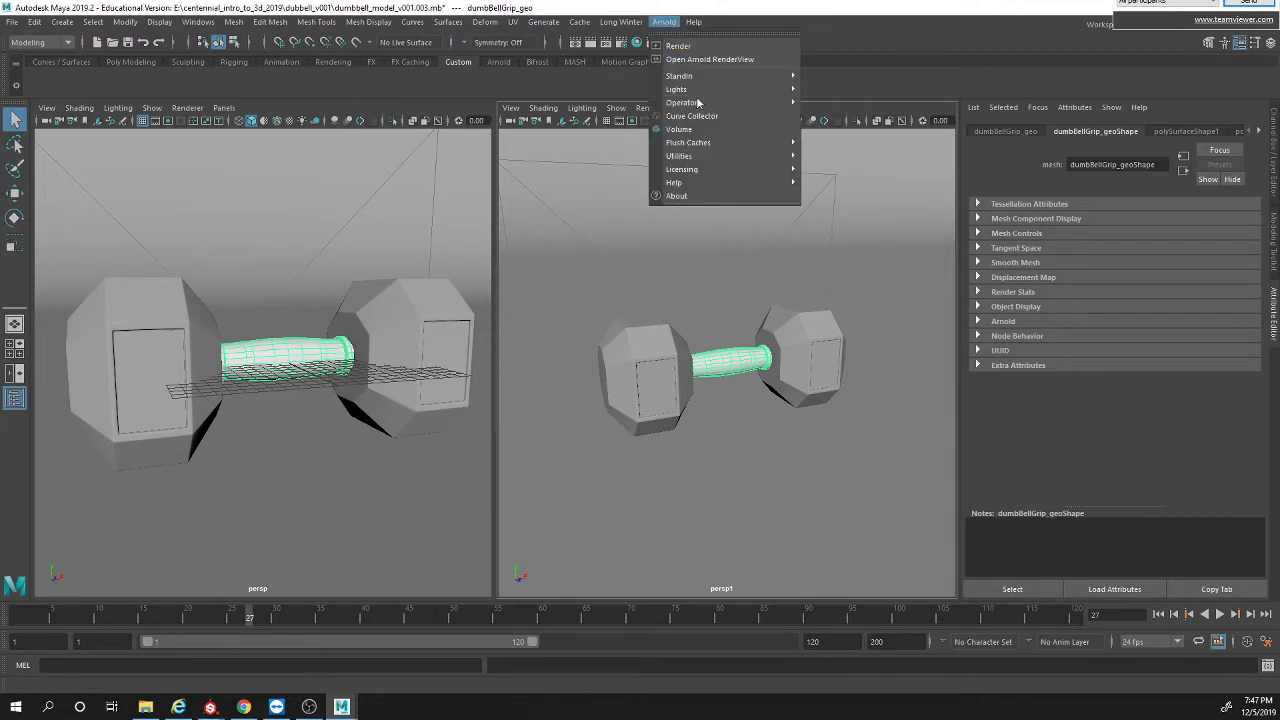
pyautogui.moveTo(697, 93)
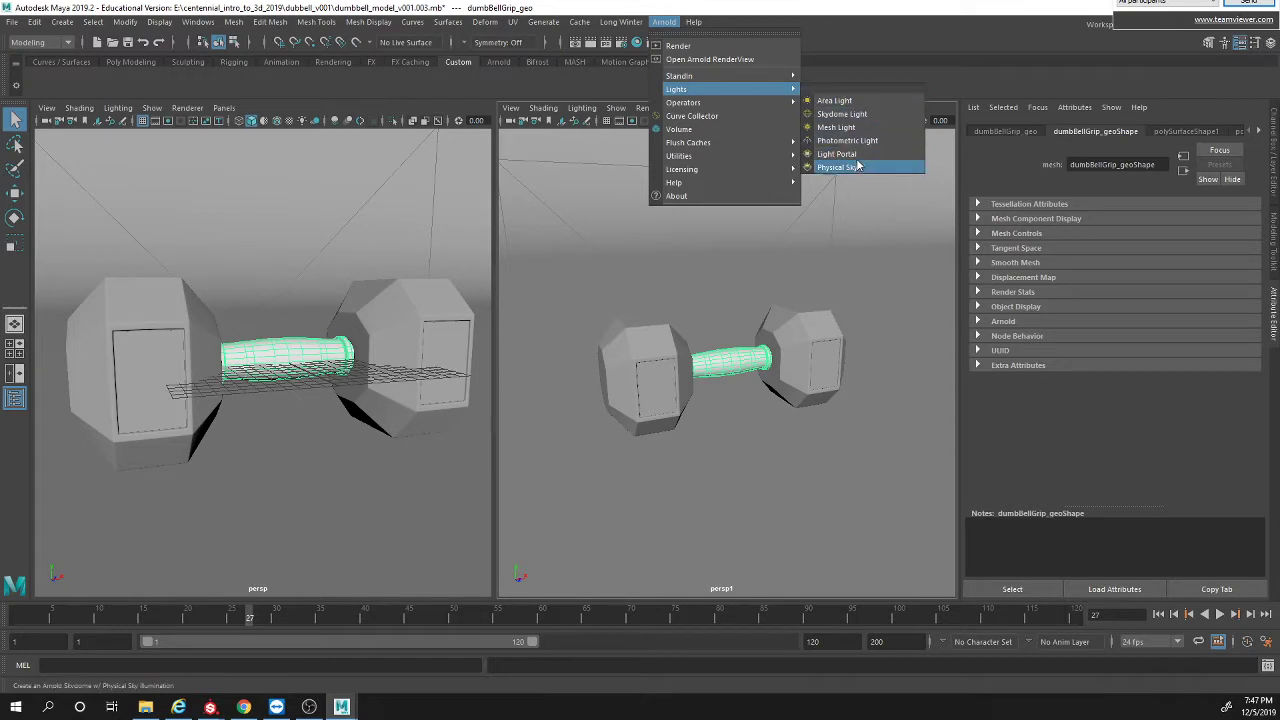
pyautogui.click(838, 102)
pyautogui.keyDown('alt'); pyautogui.moveTo(817, 417); pyautogui.dragTo(755, 356, button='right'); pyautogui.keyUp('alt')
pyautogui.keyDown('alt'); pyautogui.moveTo(755, 356); pyautogui.dragTo(742, 350); pyautogui.keyUp('alt')
# Step: Move the area light along its Z axis out in front of the dumbbell
pyautogui.press('w')
pyautogui.keyDown('alt'); pyautogui.moveTo(775, 402); pyautogui.dragTo(723, 391); pyautogui.keyUp('alt')
pyautogui.keyDown('alt'); pyautogui.moveTo(723, 391); pyautogui.dragTo(866, 457, button='right'); pyautogui.keyUp('alt')
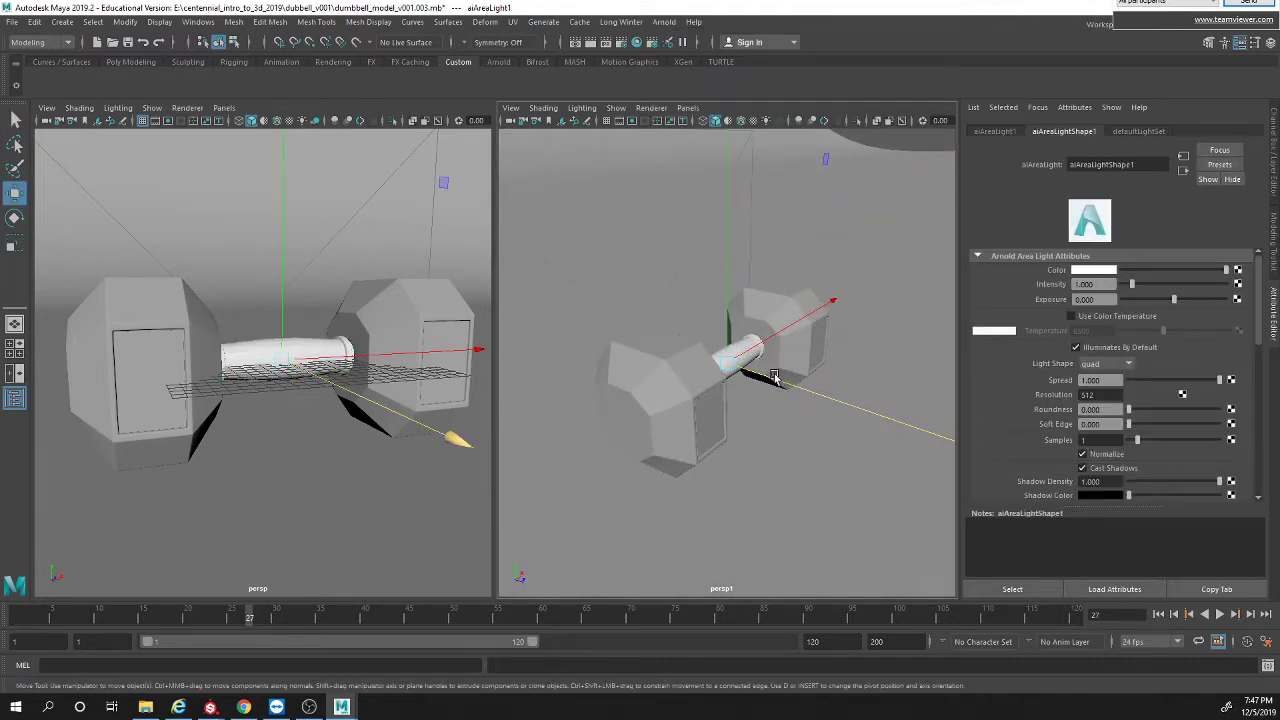
pyautogui.moveTo(774, 379); pyautogui.dragTo(636, 413)
pyautogui.press('f')
pyautogui.moveTo(693, 367); pyautogui.dragTo(518, 392)
pyautogui.keyDown('alt'); pyautogui.moveTo(920, 383); pyautogui.dragTo(824, 392); pyautogui.keyUp('alt')
pyautogui.press('q')
pyautogui.keyDown('alt'); pyautogui.moveTo(824, 392); pyautogui.dragTo(958, 428, button='right'); pyautogui.keyUp('alt')
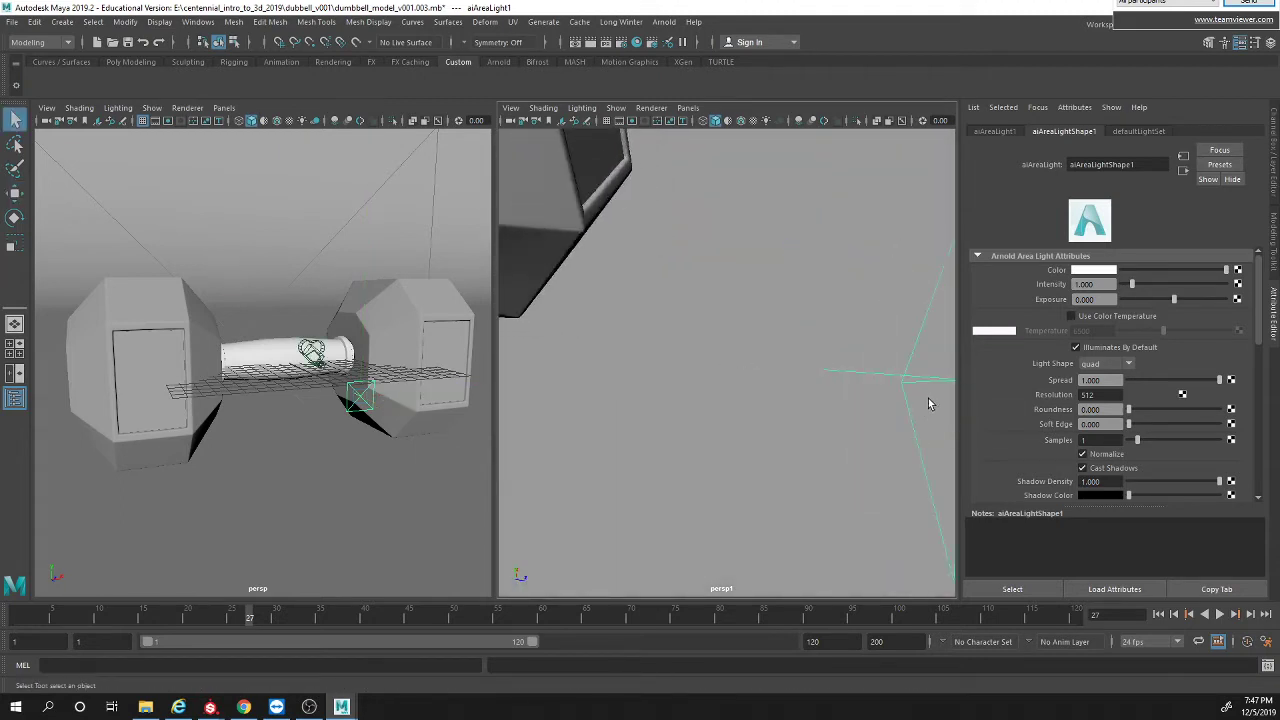
# Step: Rotate the area light so it tilts downward toward the dumbbell
pyautogui.keyDown('alt'); pyautogui.moveTo(929, 403); pyautogui.dragTo(783, 384); pyautogui.keyUp('alt')
pyautogui.press('e')
pyautogui.keyDown('alt'); pyautogui.moveTo(943, 158); pyautogui.dragTo(908, 184, button='middle'); pyautogui.keyUp('alt')
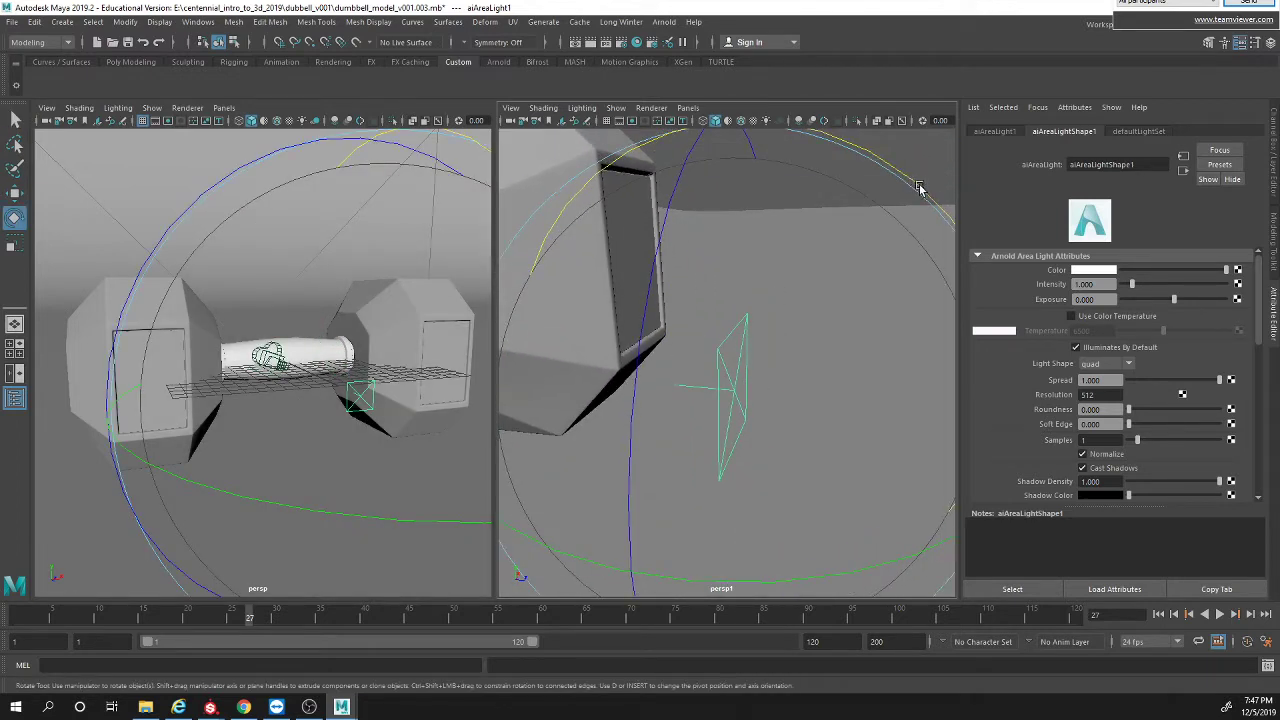
pyautogui.moveTo(921, 186); pyautogui.dragTo(815, 142)
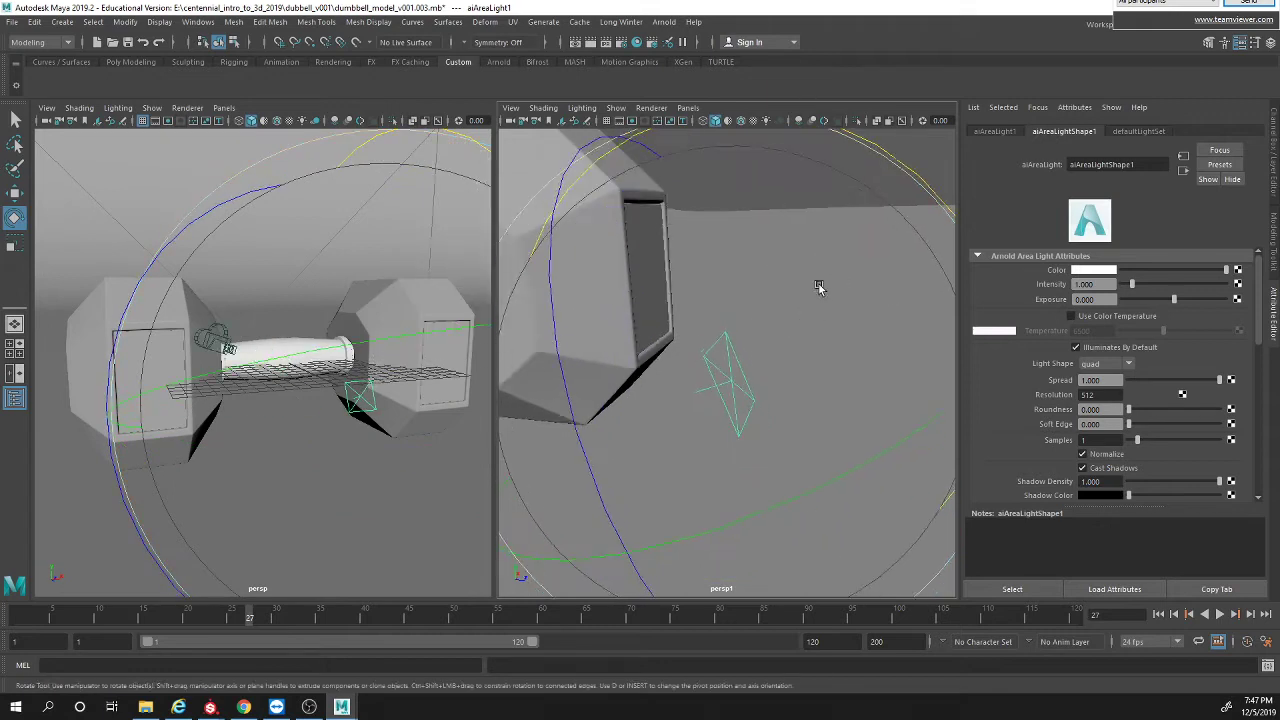
pyautogui.keyDown('alt'); pyautogui.moveTo(827, 310); pyautogui.dragTo(803, 369); pyautogui.keyUp('alt')
# Step: Enlarge the area light and move it up and away from the dumbbell
pyautogui.press('w')
pyautogui.keyDown('alt'); pyautogui.moveTo(797, 411); pyautogui.dragTo(770, 391, button='right'); pyautogui.keyUp('alt')
pyautogui.keyDown('alt'); pyautogui.moveTo(770, 391); pyautogui.dragTo(921, 335); pyautogui.keyUp('alt')
pyautogui.press('r')
pyautogui.press('w')
pyautogui.keyDown('alt'); pyautogui.moveTo(689, 423); pyautogui.dragTo(909, 214); pyautogui.keyUp('alt')
pyautogui.keyDown('alt'); pyautogui.moveTo(909, 214); pyautogui.dragTo(657, 246, button='right'); pyautogui.keyUp('alt')
pyautogui.keyDown('alt'); pyautogui.moveTo(657, 246); pyautogui.dragTo(680, 284); pyautogui.keyUp('alt')
pyautogui.moveTo(791, 303); pyautogui.dragTo(718, 323)
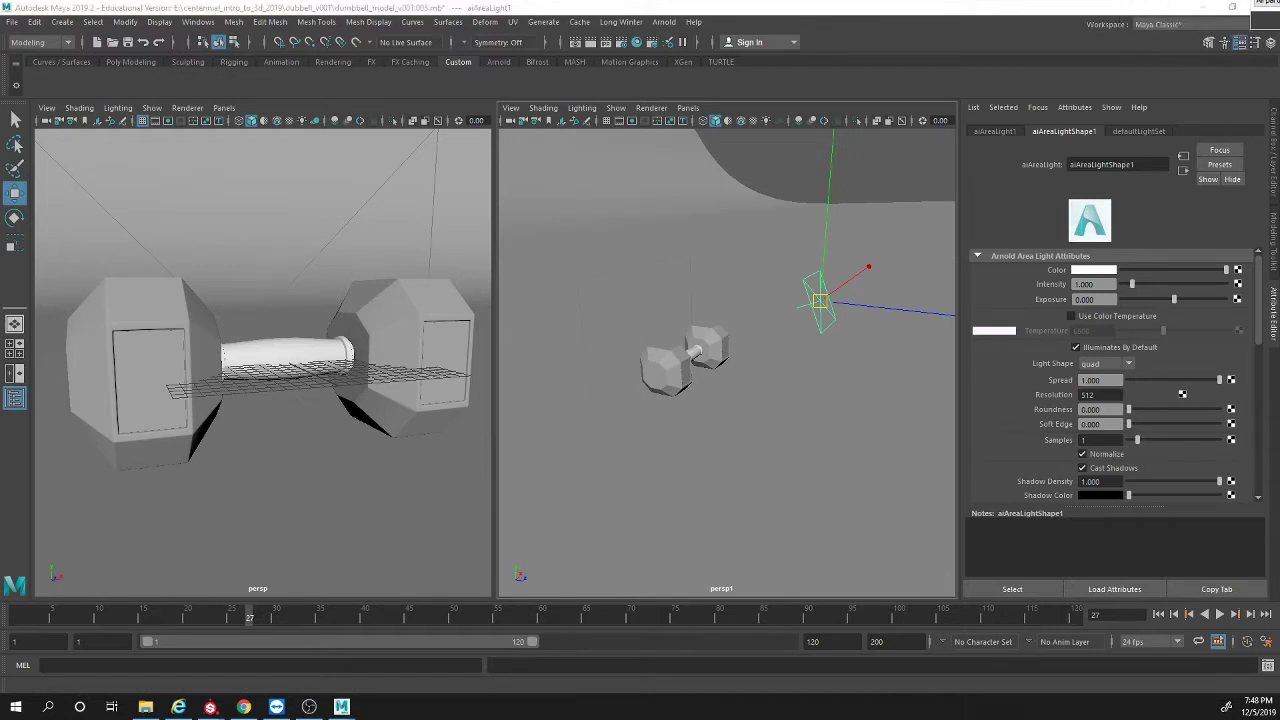
# Step: Change the workspace to Rendering - Standard
pyautogui.click(1152, 28)
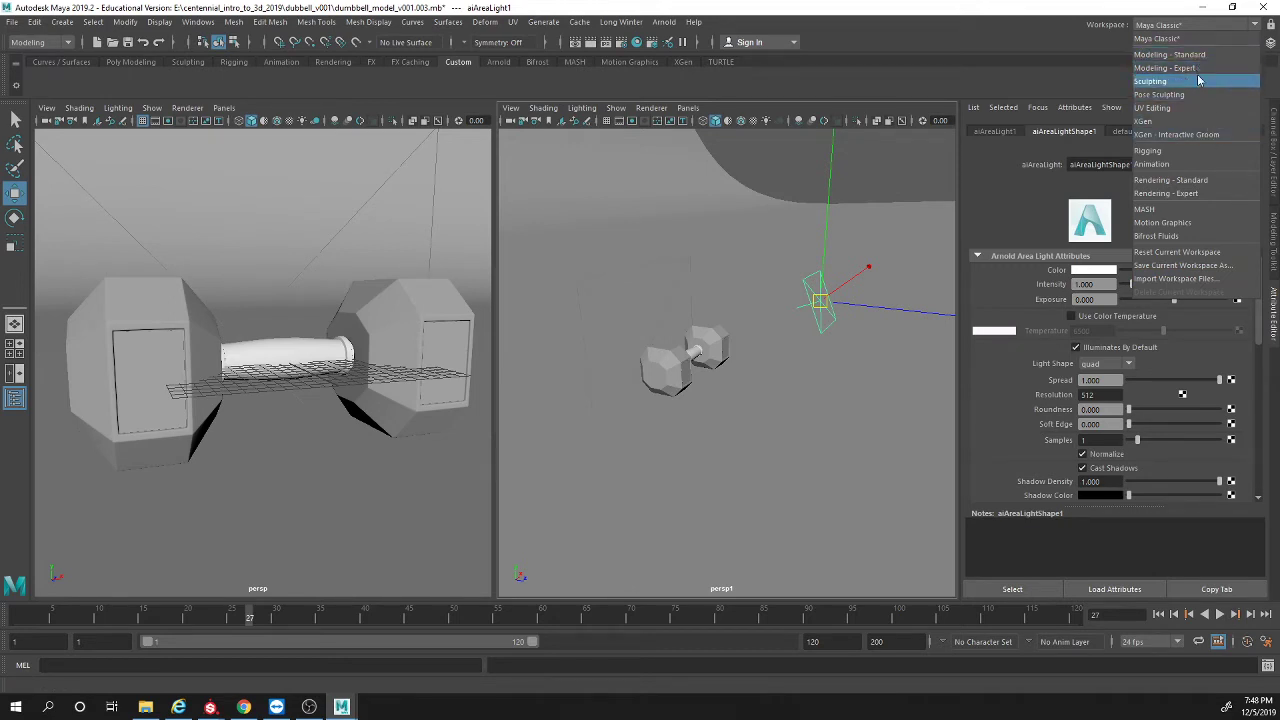
pyautogui.click(1203, 181)
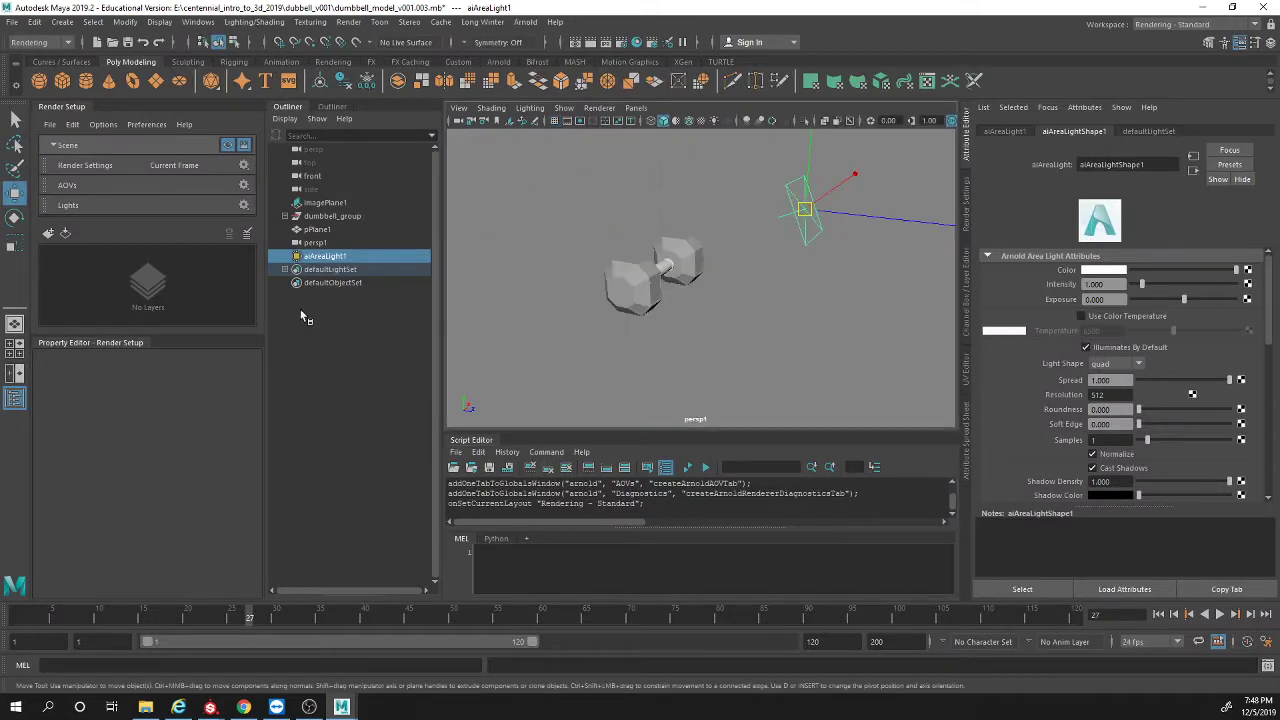
# Step: Widen the Render Setup panel and switch the workspace to Rendering - Expert
pyautogui.moveTo(268, 284); pyautogui.dragTo(338, 285)
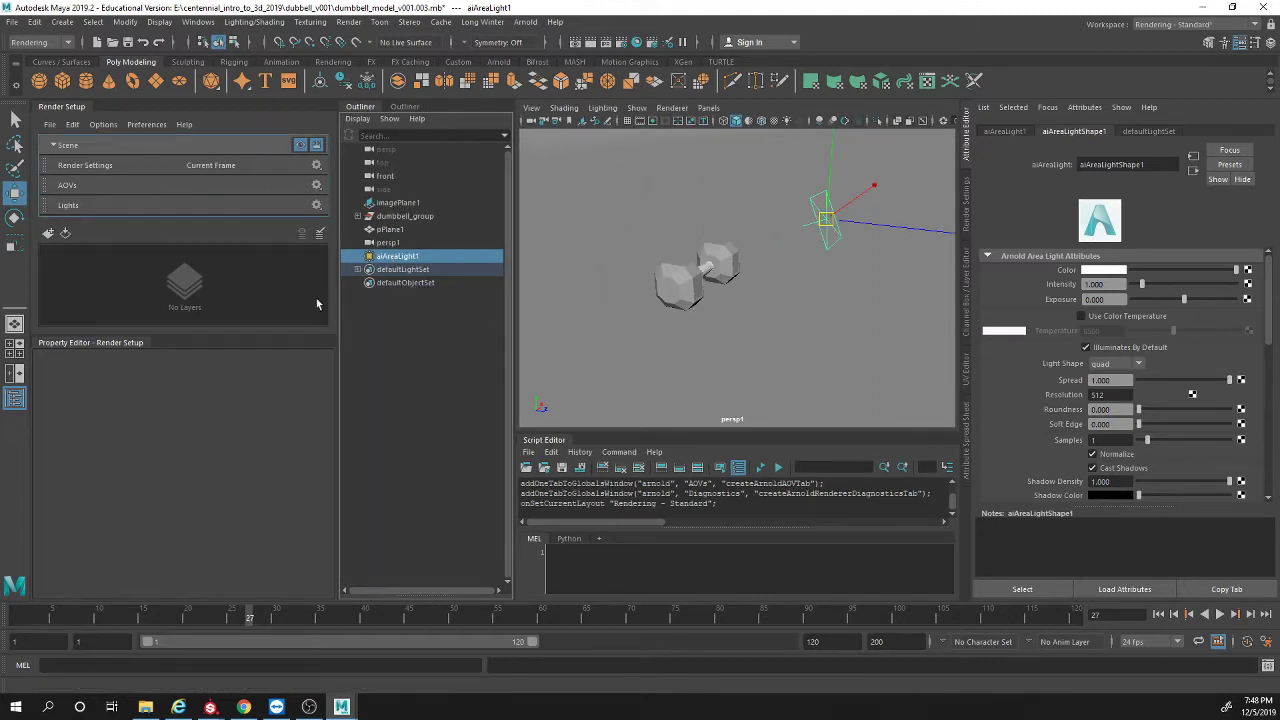
pyautogui.click(1226, 26)
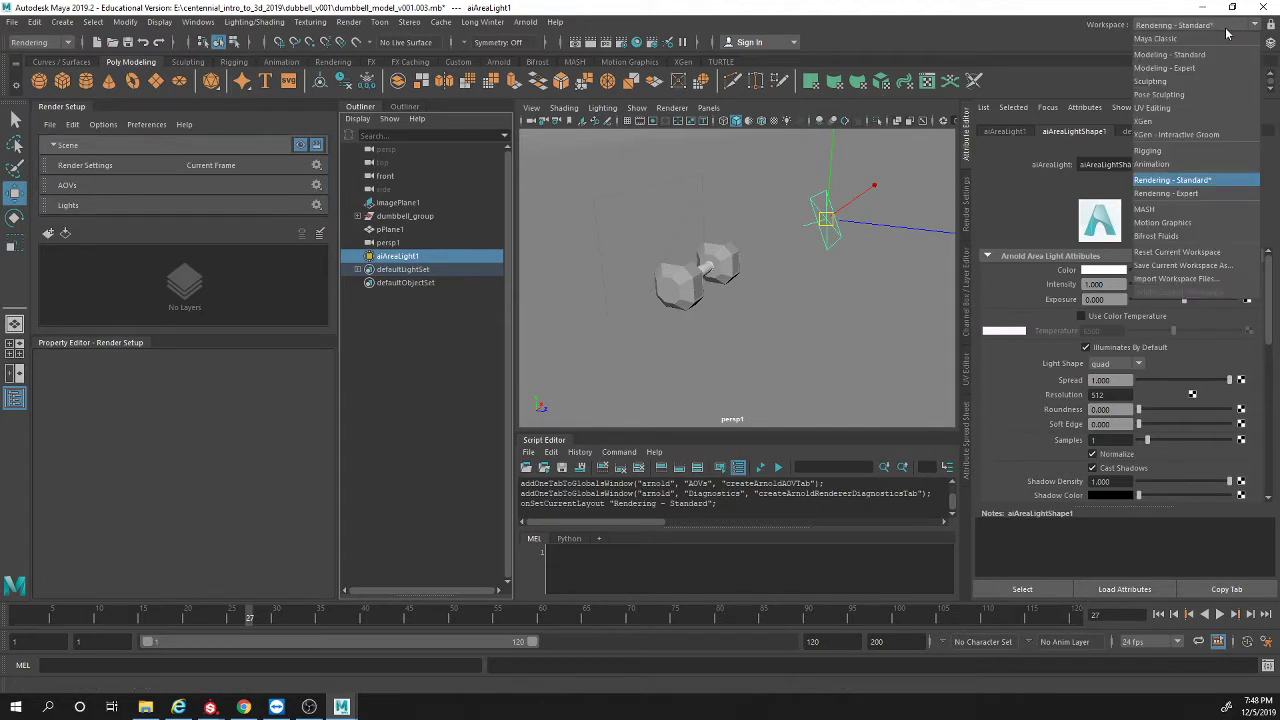
pyautogui.click(1170, 194)
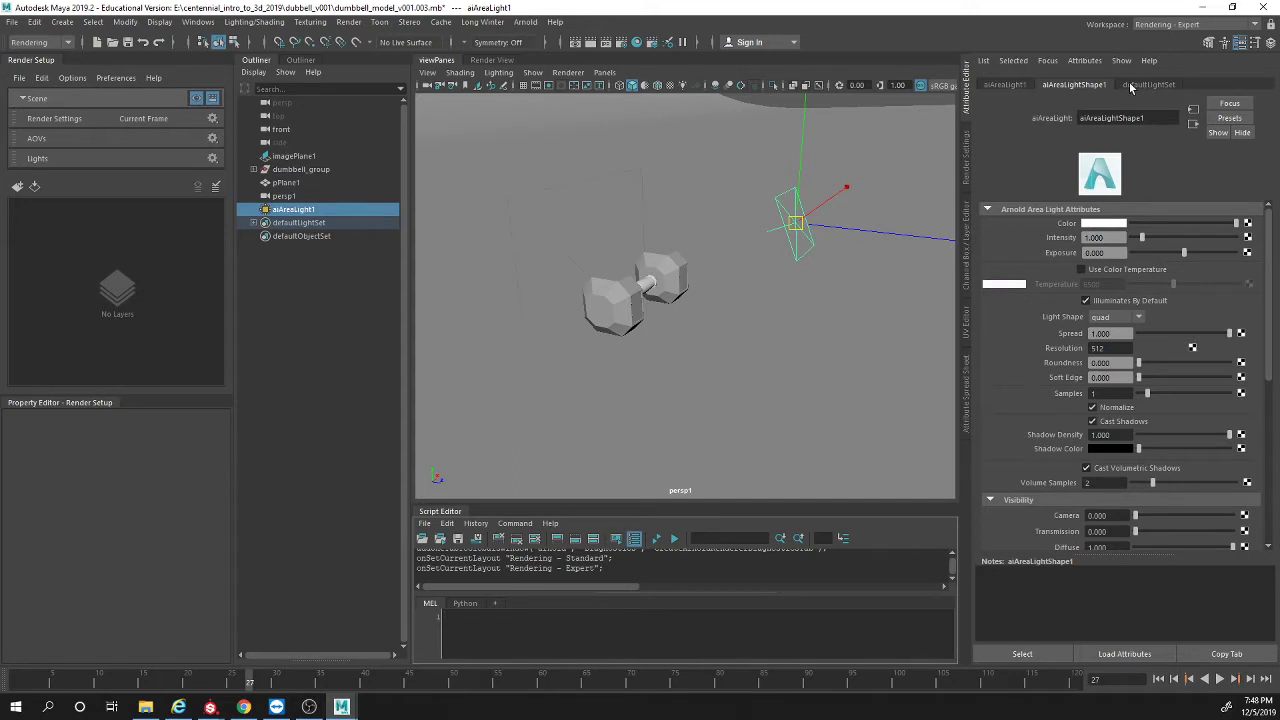
# Step: Switch the workspace to Maya Classic and close the Hypershade window
pyautogui.click(1213, 26)
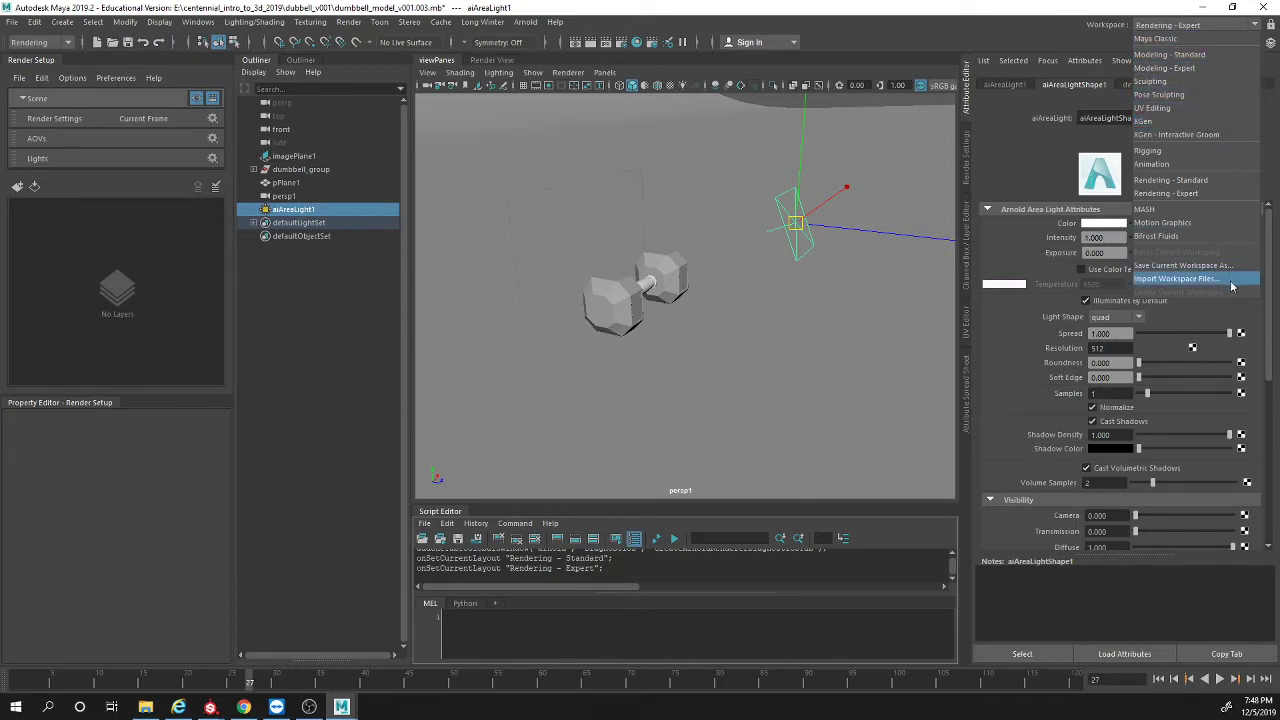
pyautogui.click(1188, 38)
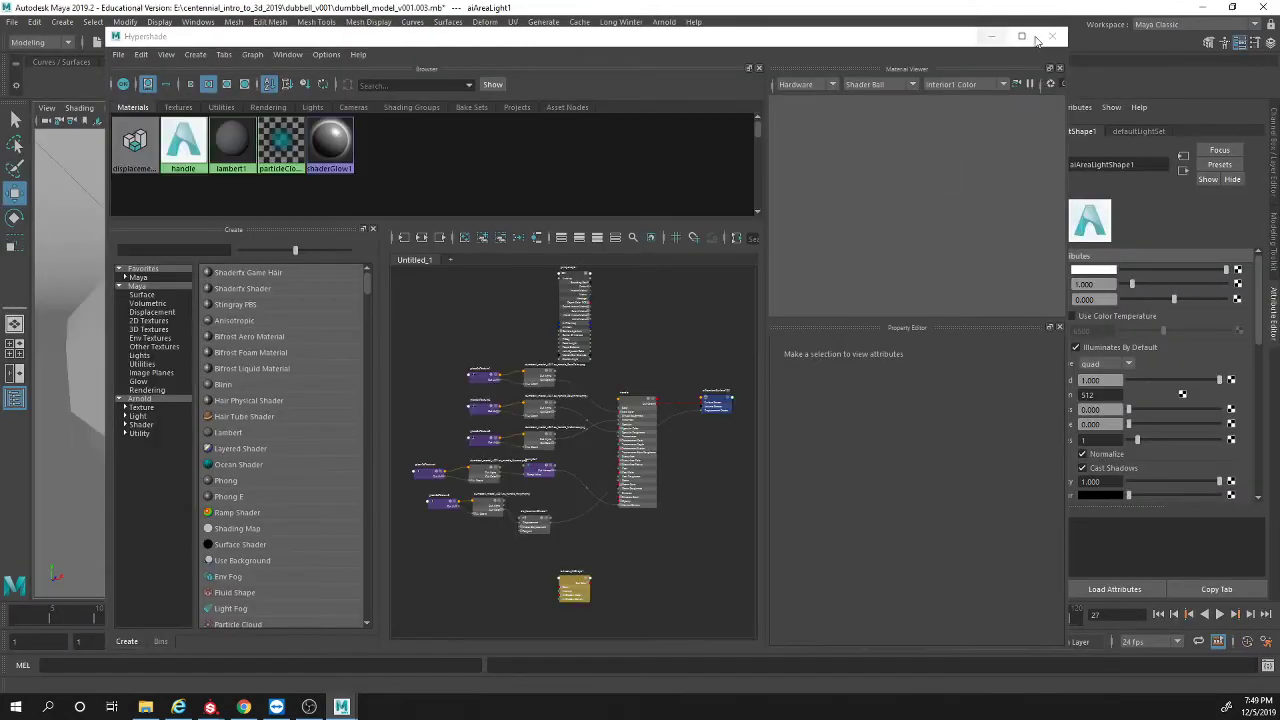
pyautogui.click(1045, 38)
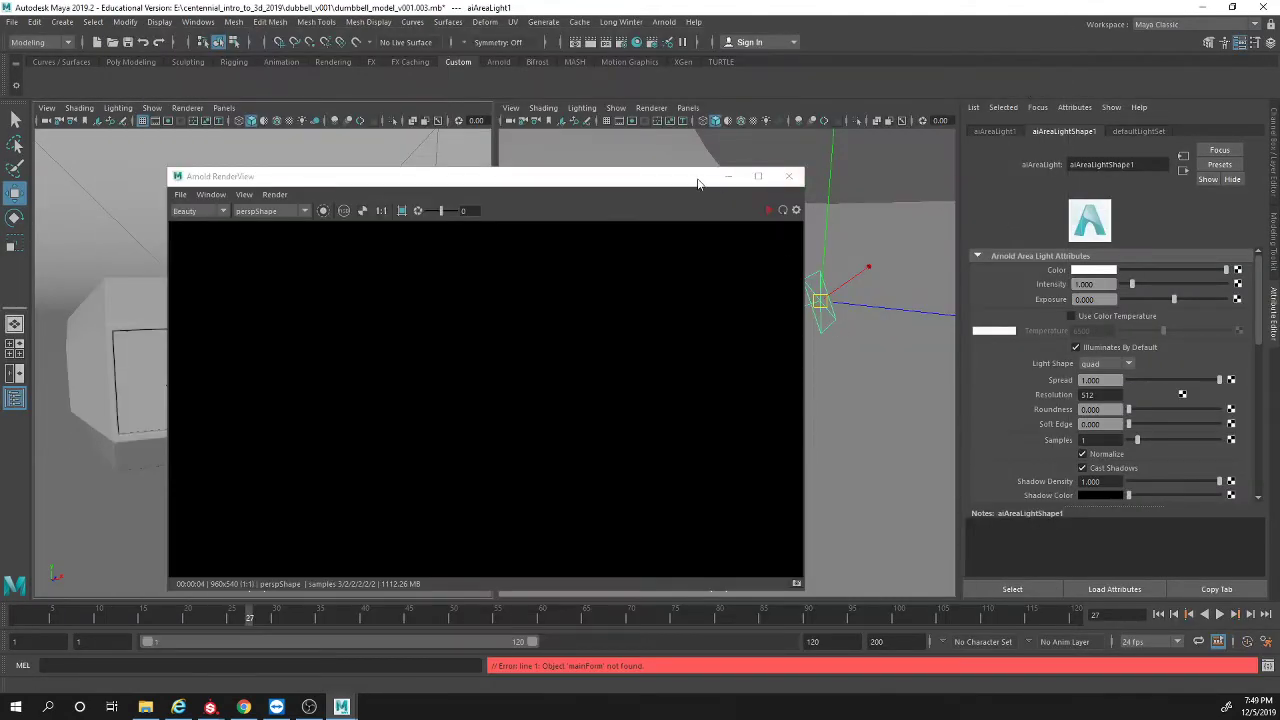
# Step: Move the Arnold RenderView window aside and shrink it so the persp1 view is uncovered
pyautogui.moveTo(695, 182); pyautogui.dragTo(555, 38)
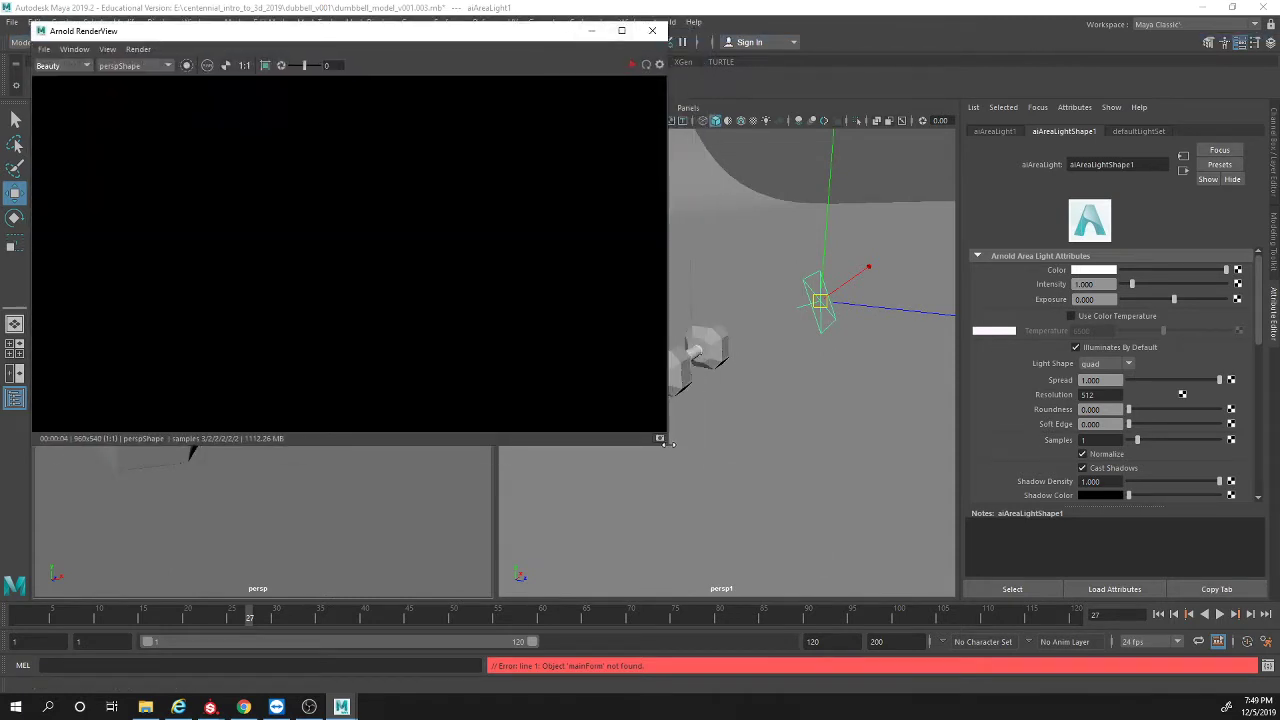
pyautogui.moveTo(668, 444); pyautogui.dragTo(473, 316)
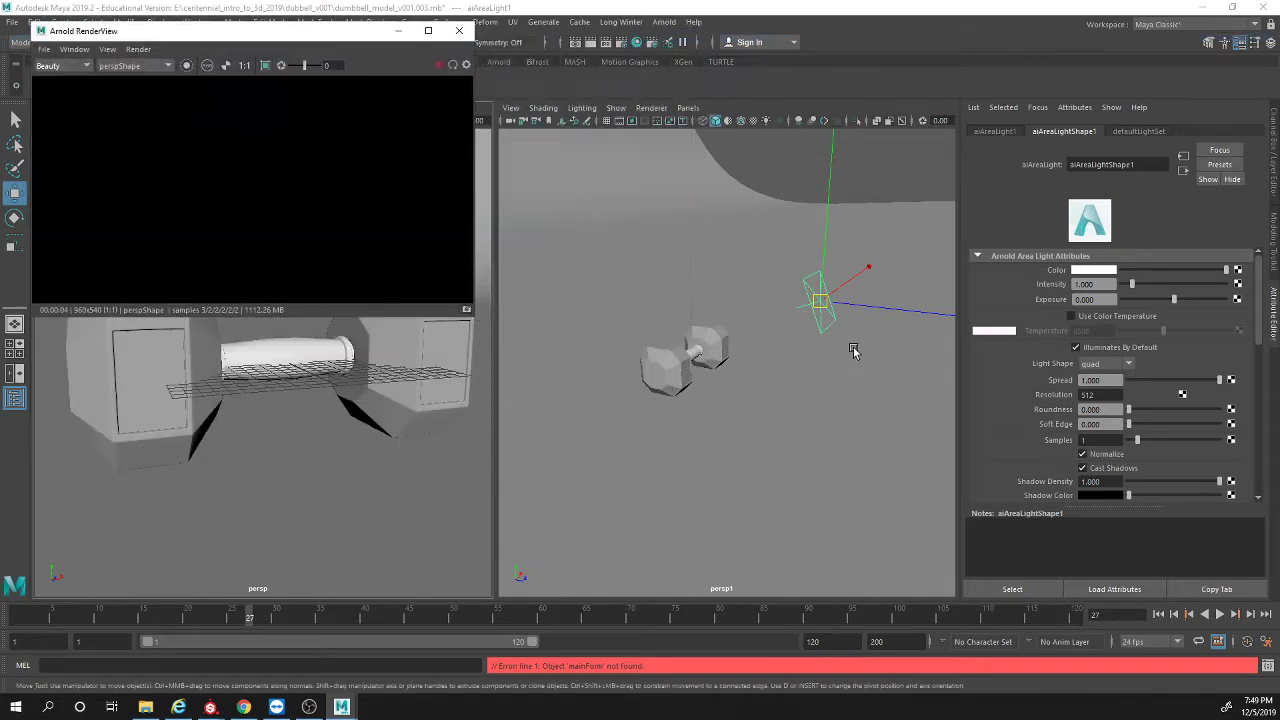
pyautogui.keyDown('alt'); pyautogui.moveTo(858, 392); pyautogui.dragTo(786, 394); pyautogui.keyUp('alt')
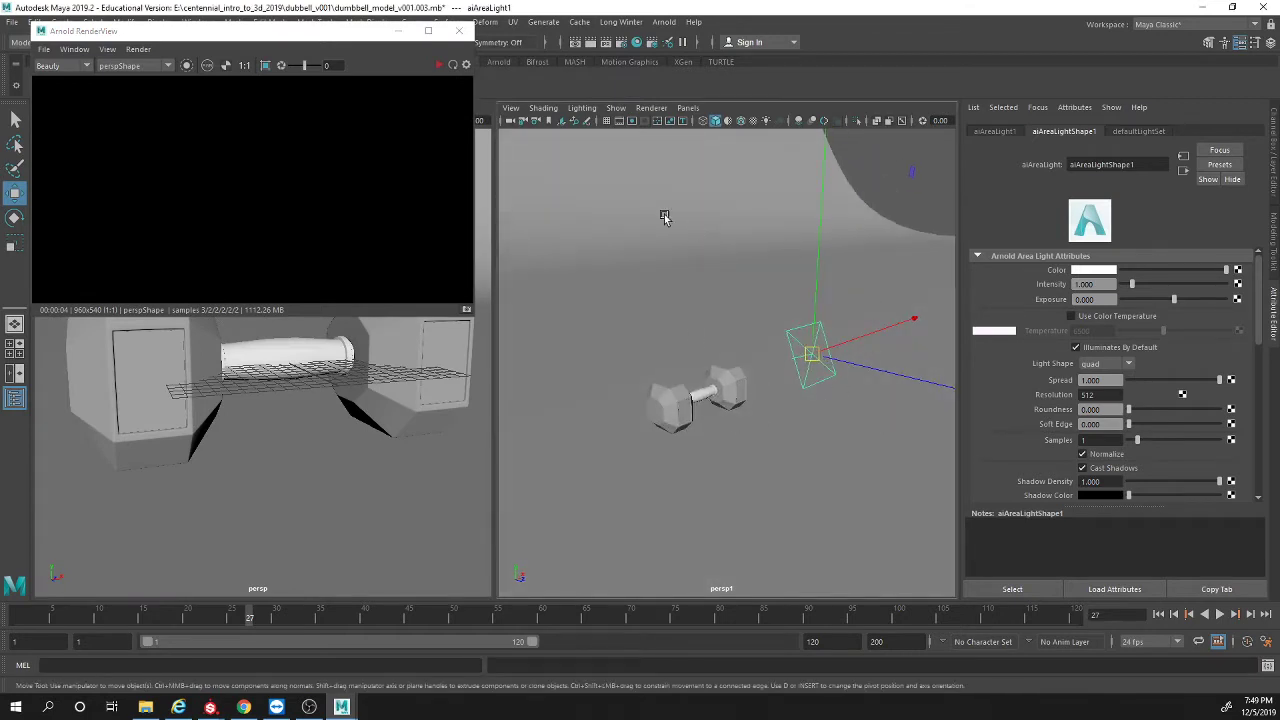
# Step: Try to open Arnold's Light Manager utility
pyautogui.click(664, 21)
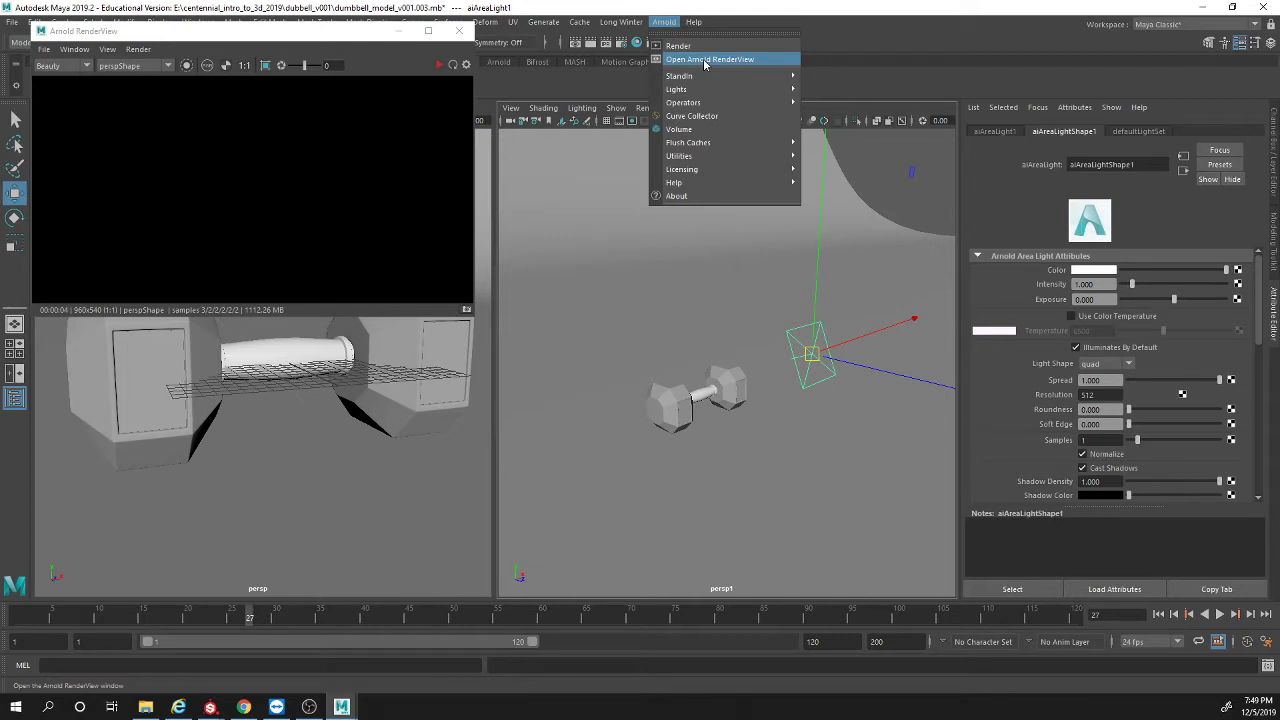
pyautogui.moveTo(700, 76)
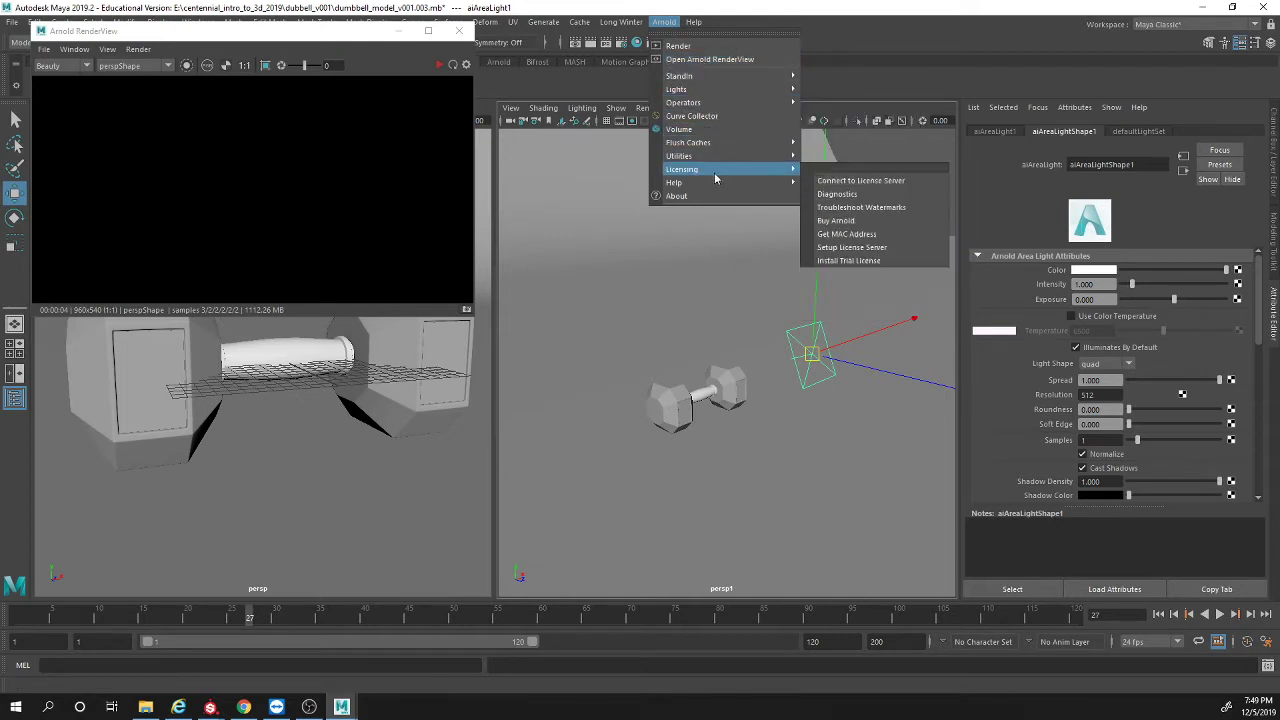
pyautogui.moveTo(719, 160)
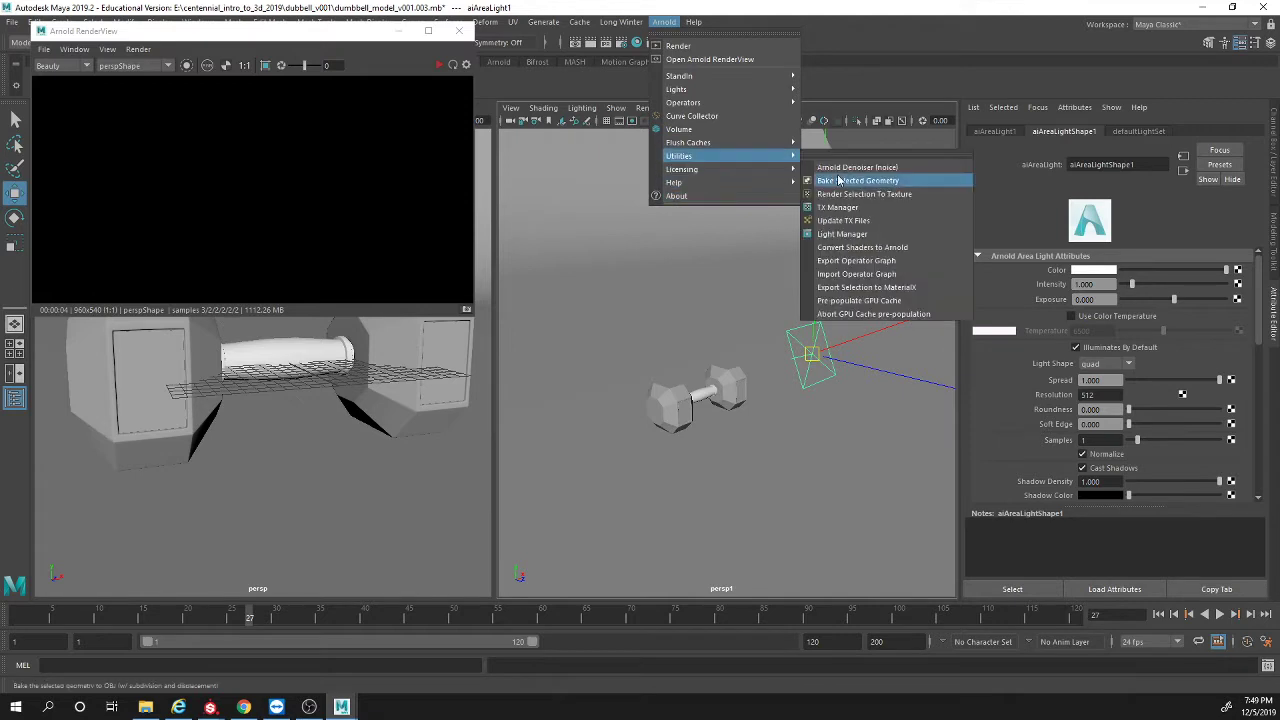
pyautogui.click(899, 236)
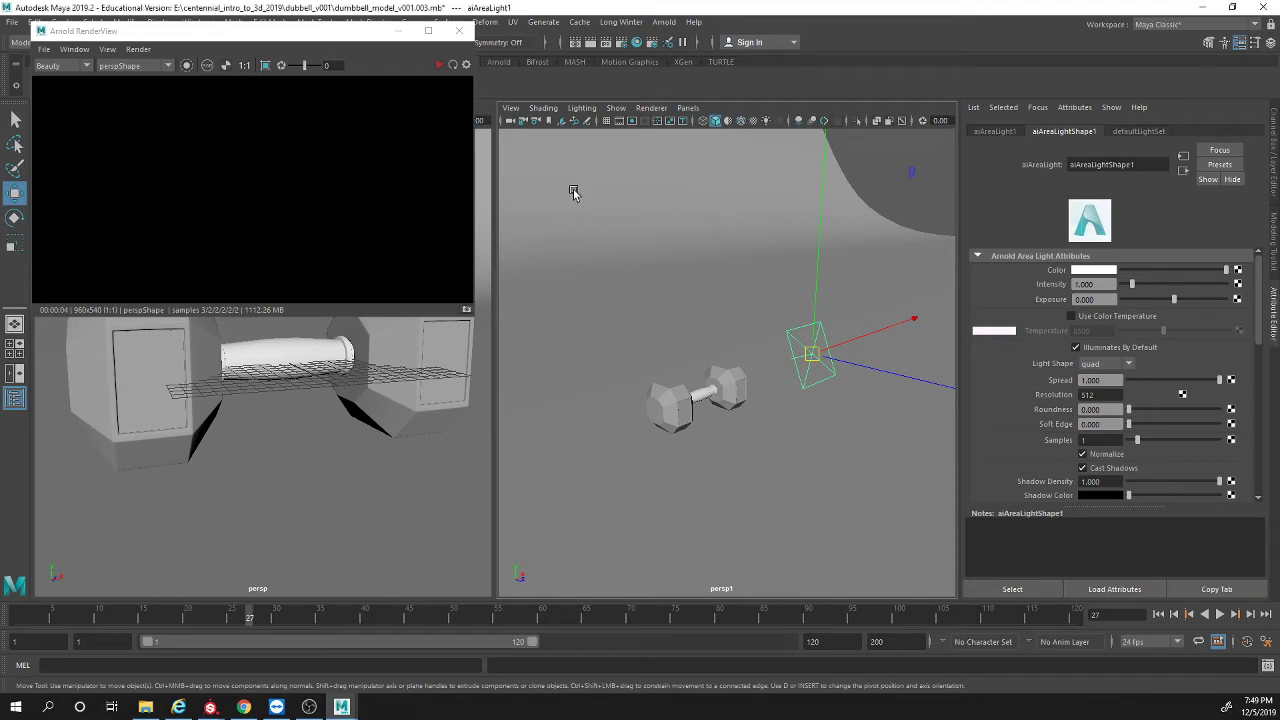
pyautogui.click(664, 22)
pyautogui.moveTo(721, 172)
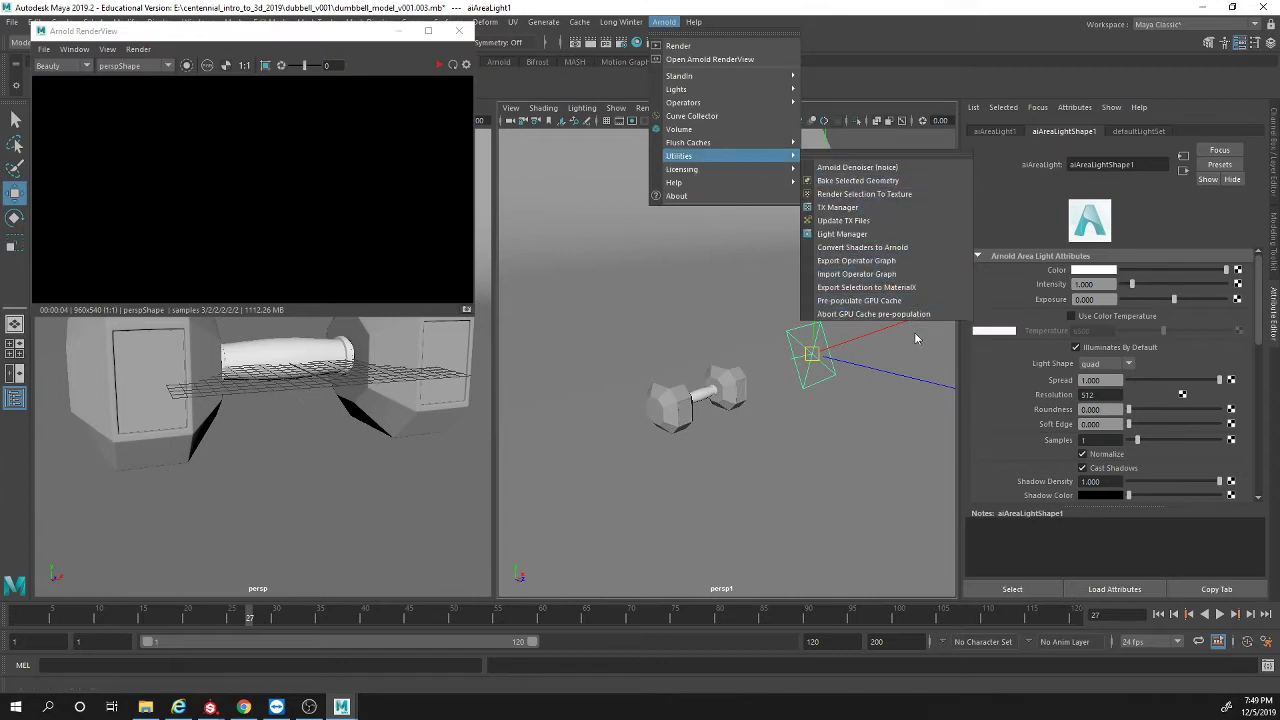
pyautogui.click(718, 335)
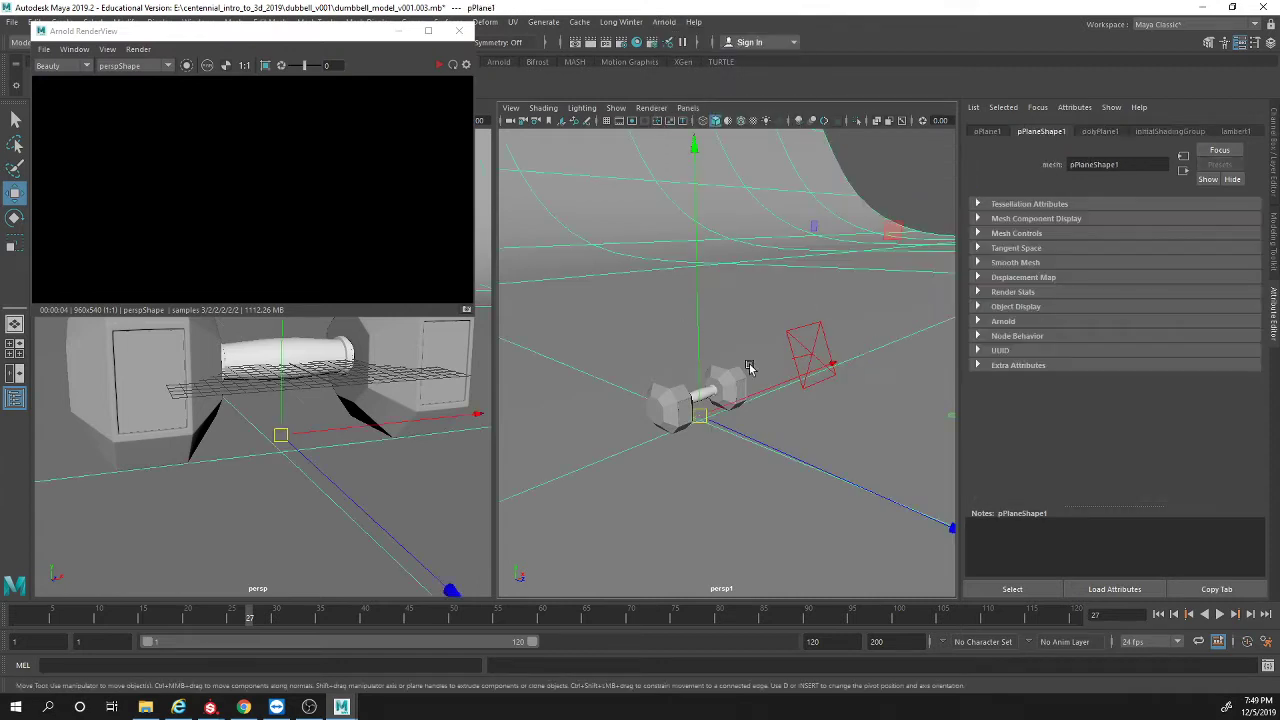
# Step: Select the area light in the persp1 view and close the Arnold RenderView window
pyautogui.click(814, 356)
pyautogui.press('q')
pyautogui.keyDown('alt'); pyautogui.moveTo(814, 356); pyautogui.dragTo(770, 364); pyautogui.keyUp('alt')
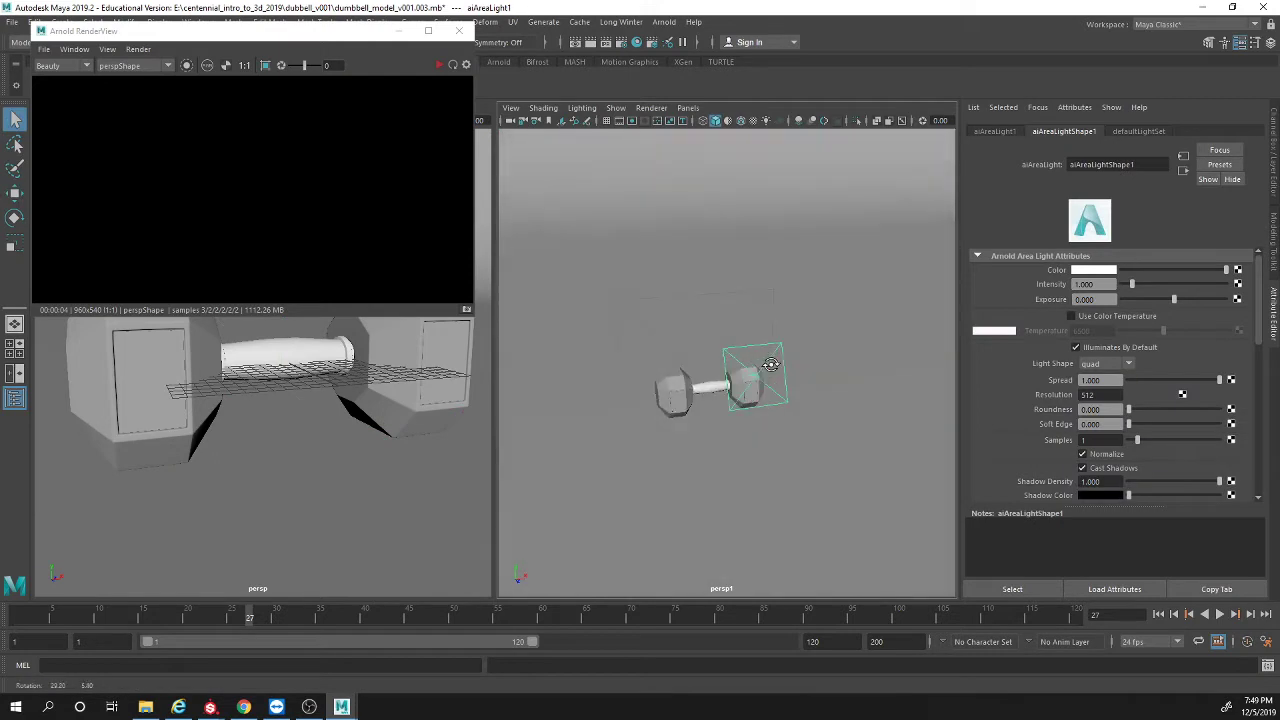
pyautogui.click(459, 30)
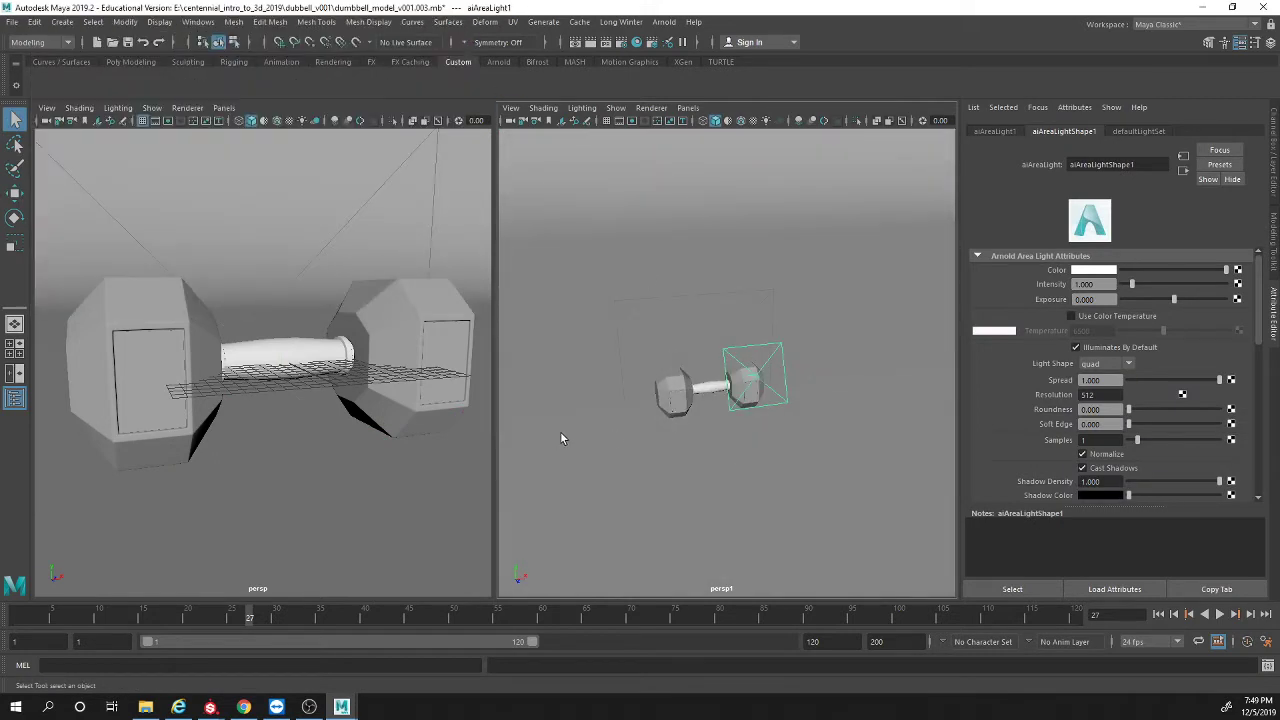
# Step: Reposition the area light in front of and beside the dumbbell with the Move tool
pyautogui.keyDown('alt'); pyautogui.moveTo(722, 424); pyautogui.dragTo(783, 398); pyautogui.keyUp('alt')
pyautogui.scroll(6, 716, 426)
pyautogui.press('w')
pyautogui.keyDown('alt'); pyautogui.moveTo(925, 342); pyautogui.dragTo(720, 303, button='right'); pyautogui.keyUp('alt')
pyautogui.keyDown('alt'); pyautogui.moveTo(774, 360); pyautogui.dragTo(714, 349, button='middle'); pyautogui.keyUp('alt')
pyautogui.moveTo(711, 343); pyautogui.dragTo(782, 279)
pyautogui.keyDown('alt'); pyautogui.moveTo(803, 366); pyautogui.dragTo(691, 371); pyautogui.keyUp('alt')
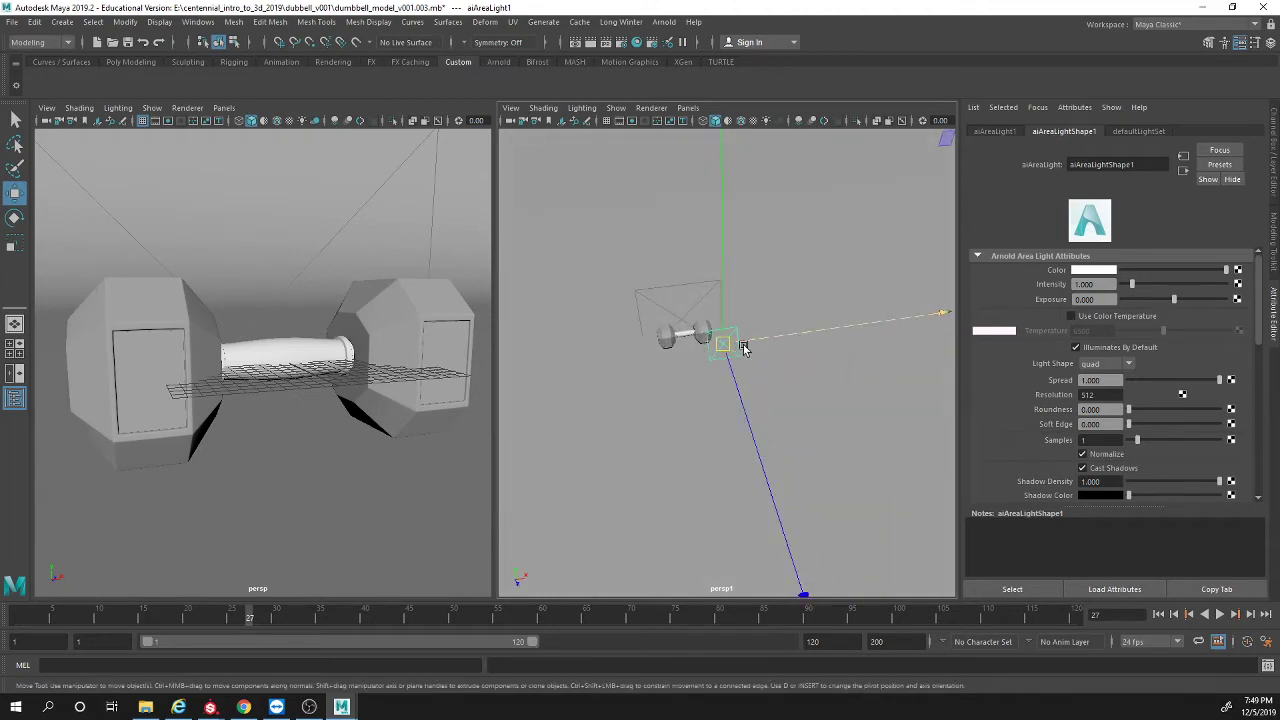
# Step: Look through the selected area light in the persp view and navigate it to bring the dumbbell into the light's view
pyautogui.click(224, 109)
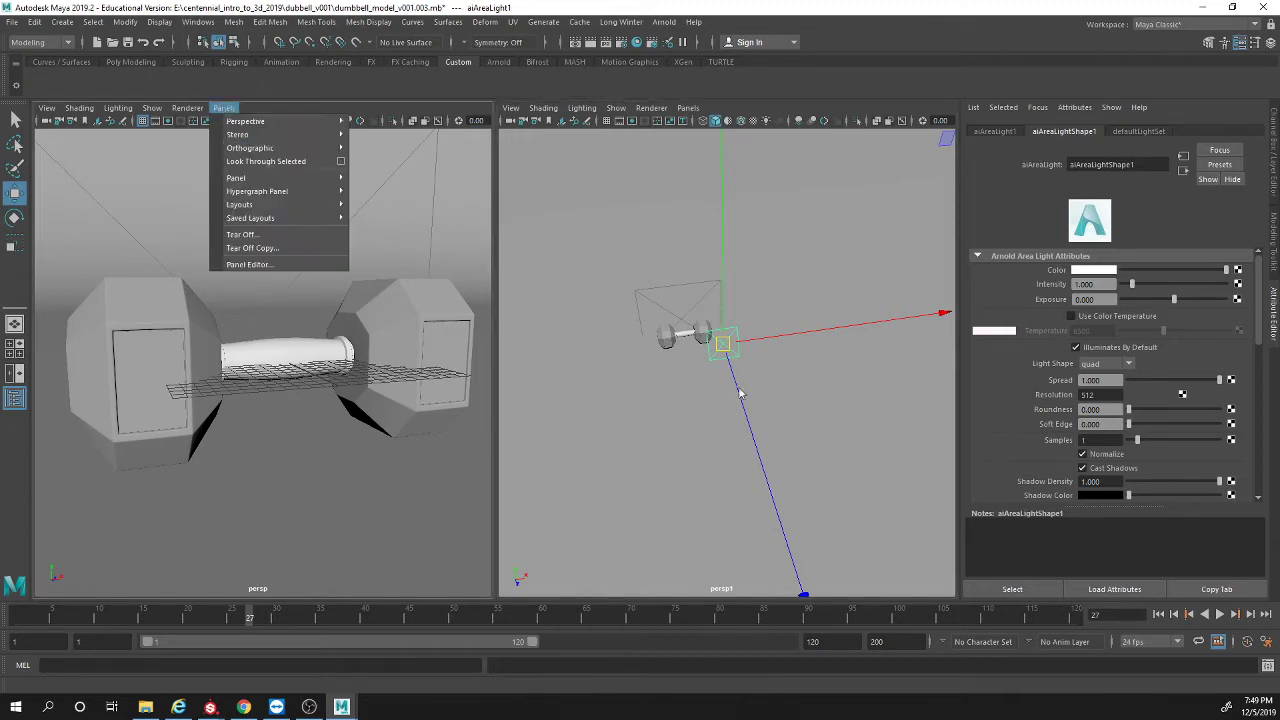
pyautogui.moveTo(255, 181)
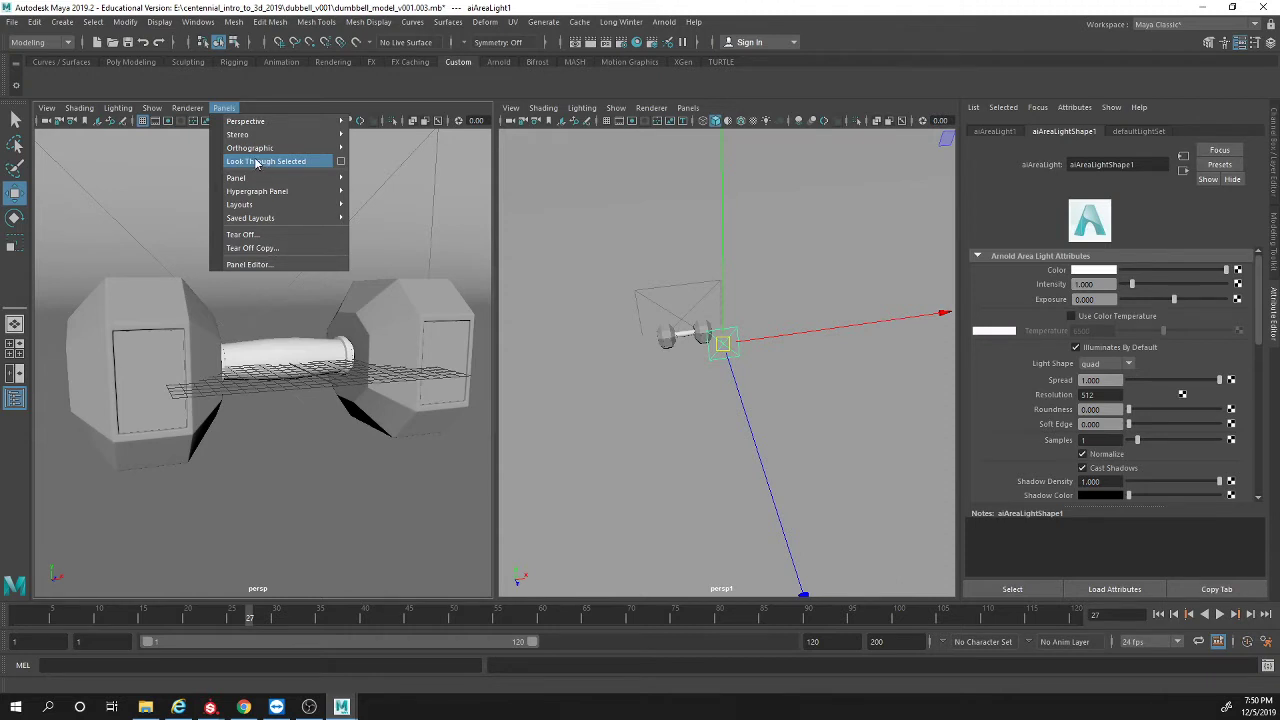
pyautogui.click(256, 163)
pyautogui.keyDown('alt'); pyautogui.moveTo(257, 432); pyautogui.dragTo(225, 418); pyautogui.keyUp('alt')
pyautogui.keyDown('alt'); pyautogui.moveTo(225, 418); pyautogui.dragTo(612, 410, button='middle'); pyautogui.keyUp('alt')
pyautogui.keyDown('alt'); pyautogui.moveTo(209, 400); pyautogui.dragTo(487, 447, button='right'); pyautogui.keyUp('alt')
pyautogui.keyDown('alt'); pyautogui.moveTo(397, 400); pyautogui.dragTo(114, 382, button='middle'); pyautogui.keyUp('alt')
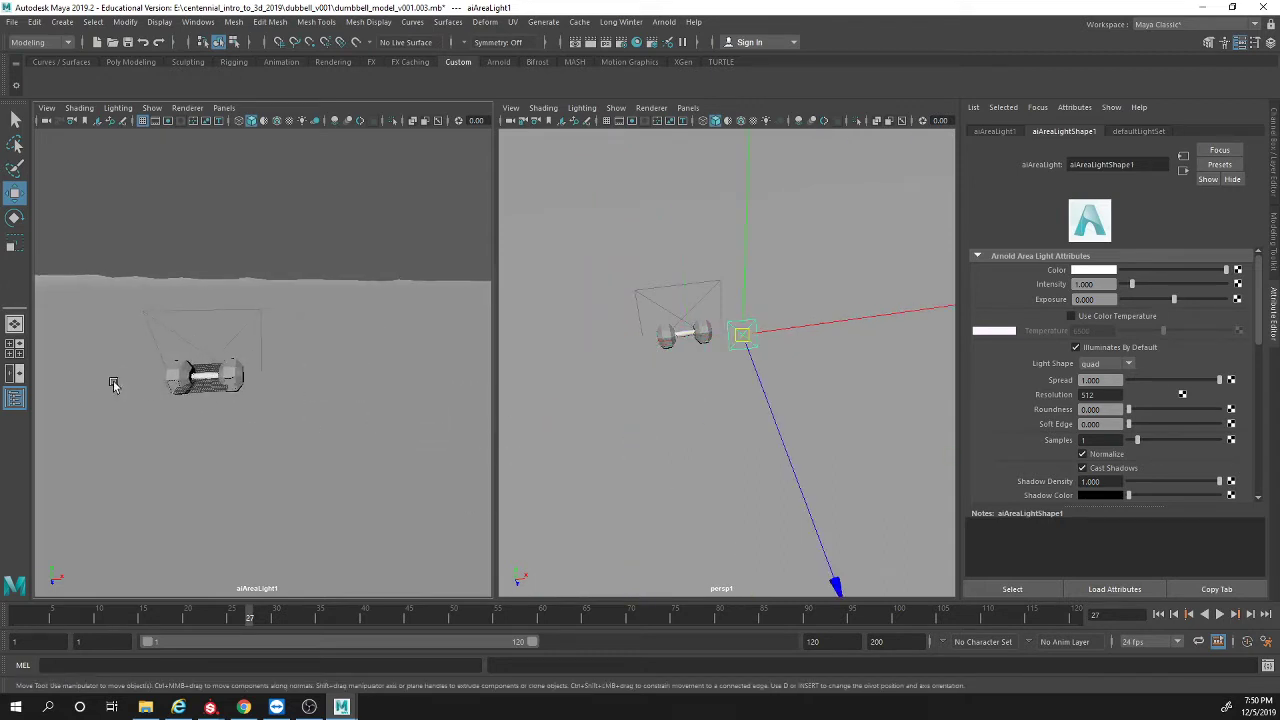
# Step: Frame the dumbbell end in the area light's view and swing the light around it to aim from a new angle
pyautogui.click(233, 376)
pyautogui.press('f')
pyautogui.keyDown('alt'); pyautogui.moveTo(369, 434); pyautogui.dragTo(191, 397, button='right'); pyautogui.keyUp('alt')
pyautogui.keyDown('alt'); pyautogui.moveTo(302, 456); pyautogui.dragTo(349, 480); pyautogui.keyUp('alt')
pyautogui.keyDown('alt'); pyautogui.moveTo(349, 480); pyautogui.dragTo(297, 407, button='right'); pyautogui.keyUp('alt')
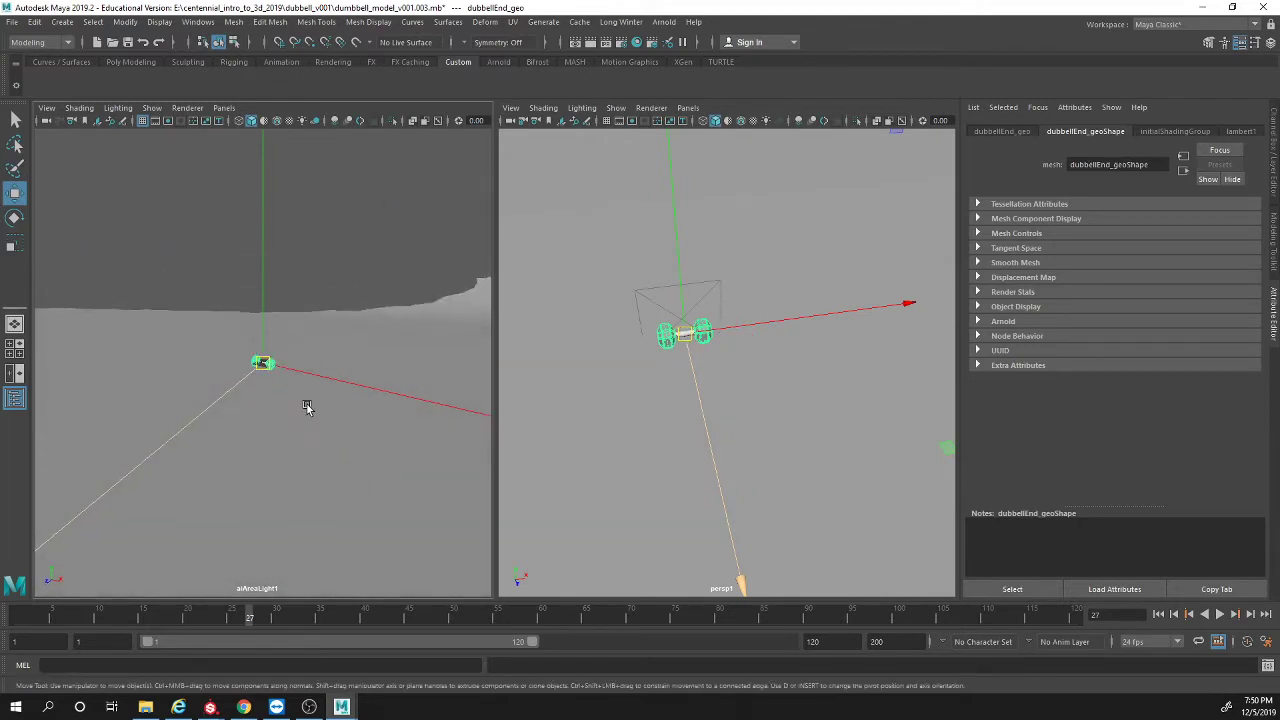
pyautogui.keyDown('alt'); pyautogui.moveTo(297, 407); pyautogui.dragTo(277, 432); pyautogui.keyUp('alt')
pyautogui.keyDown('alt'); pyautogui.moveTo(280, 320); pyautogui.dragTo(200, 371); pyautogui.keyUp('alt')
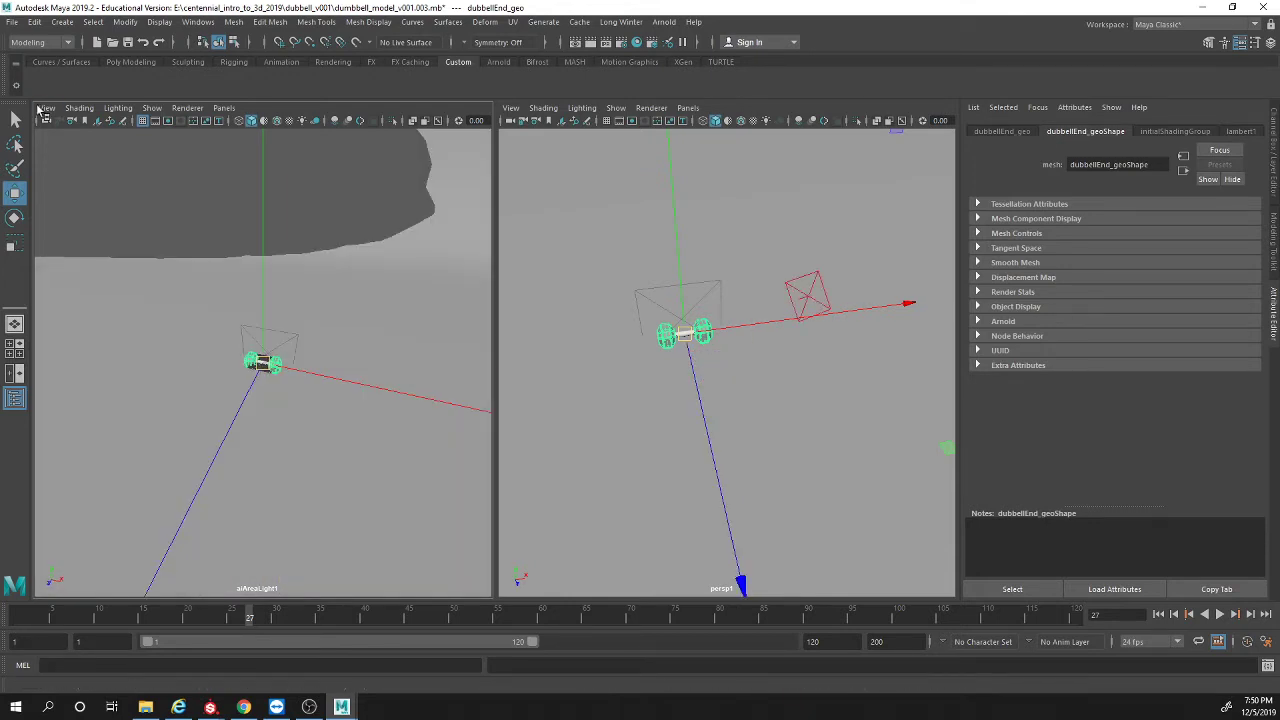
# Step: Set the near clip plane of the light view's camera to 5 and raise its far clip plane
pyautogui.click(45, 110)
pyautogui.click(58, 131)
pyautogui.hotkey('ctrl', 'a')
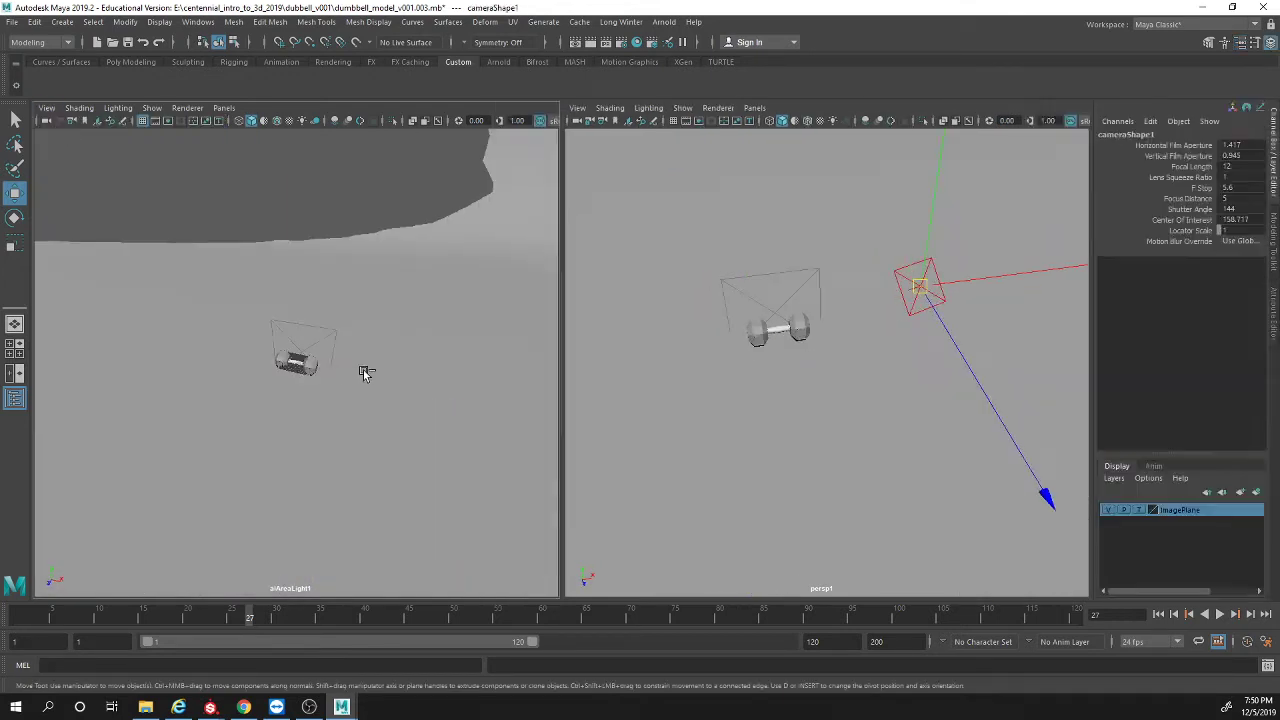
pyautogui.hotkey('ctrl', 'a')
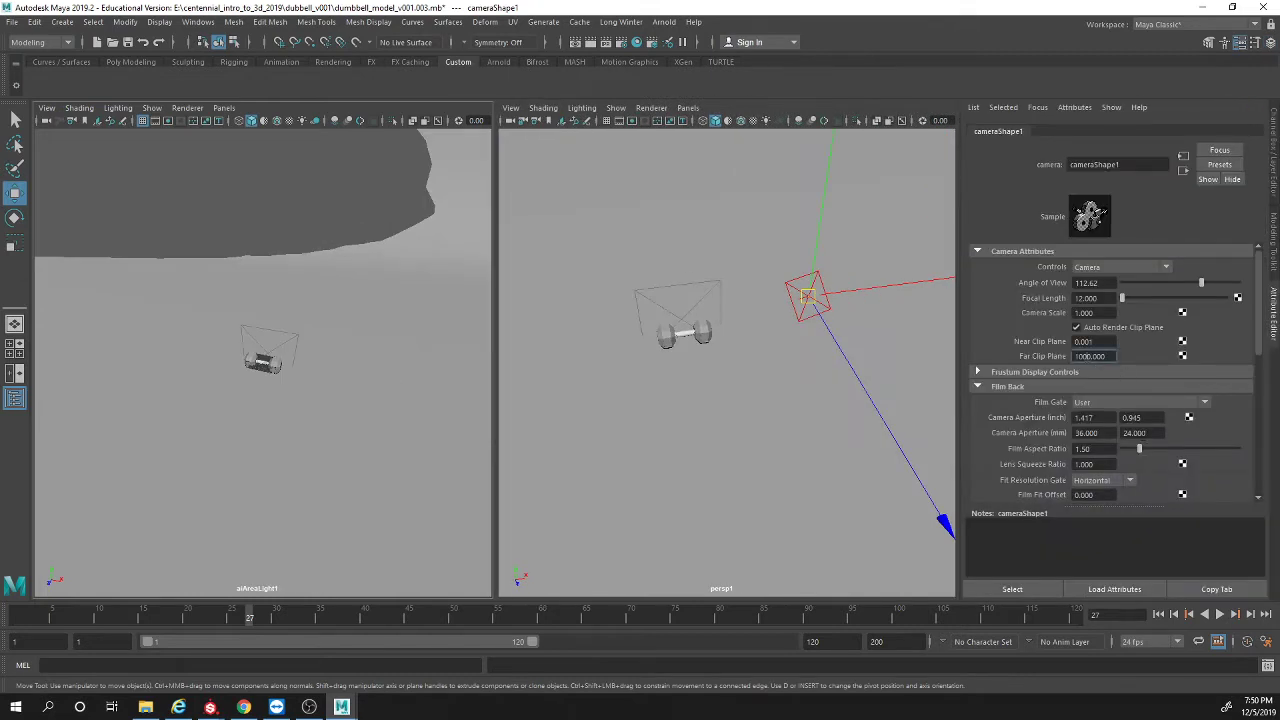
pyautogui.press('Return')
pyautogui.moveTo(1108, 342); pyautogui.dragTo(957, 349)
pyautogui.write('5')
pyautogui.press('Return')
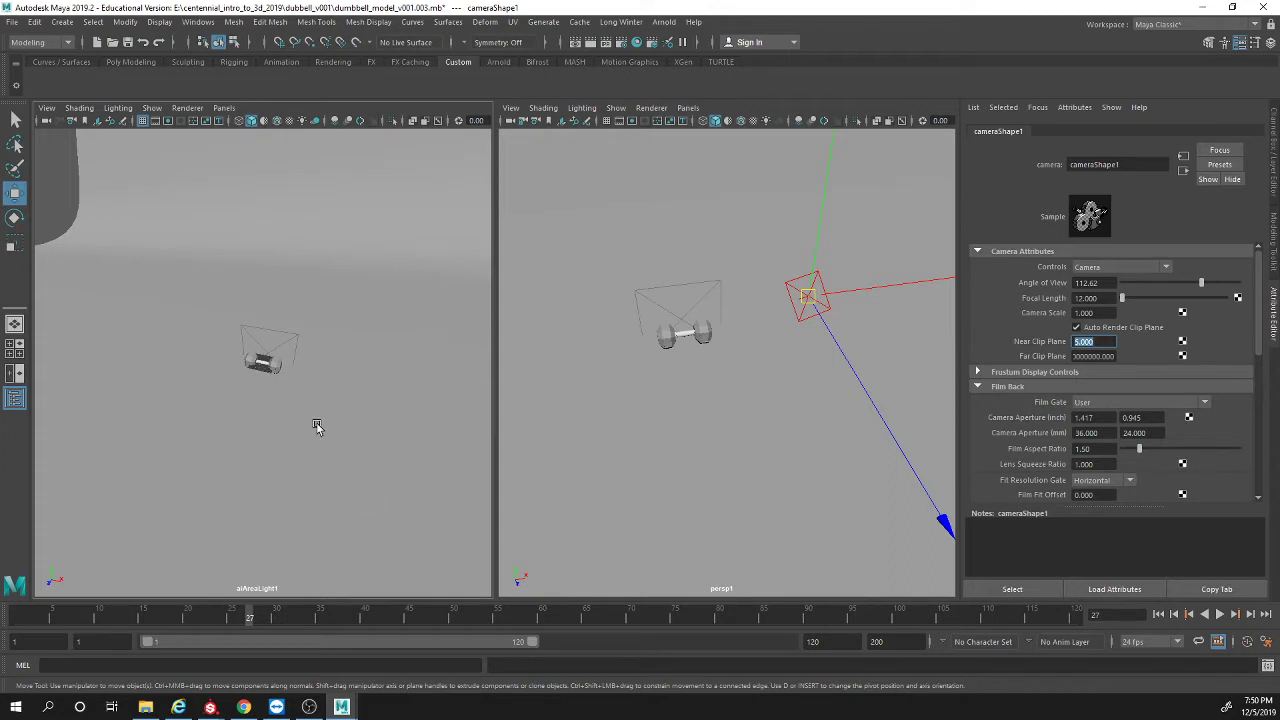
# Step: Fine-tune the area light's position and aim through its own view, keeping the dumbbell centred
pyautogui.keyDown('alt'); pyautogui.moveTo(296, 408); pyautogui.dragTo(237, 403); pyautogui.keyUp('alt')
pyautogui.moveTo(237, 403)
pyautogui.keyDown('alt'); pyautogui.mouseDown(button='right')
pyautogui.moveTo(403, 457)
pyautogui.moveTo(228, 408)
pyautogui.mouseUp(button='right'); pyautogui.keyUp('alt')
pyautogui.keyDown('alt'); pyautogui.moveTo(262, 404); pyautogui.dragTo(394, 424); pyautogui.keyUp('alt')
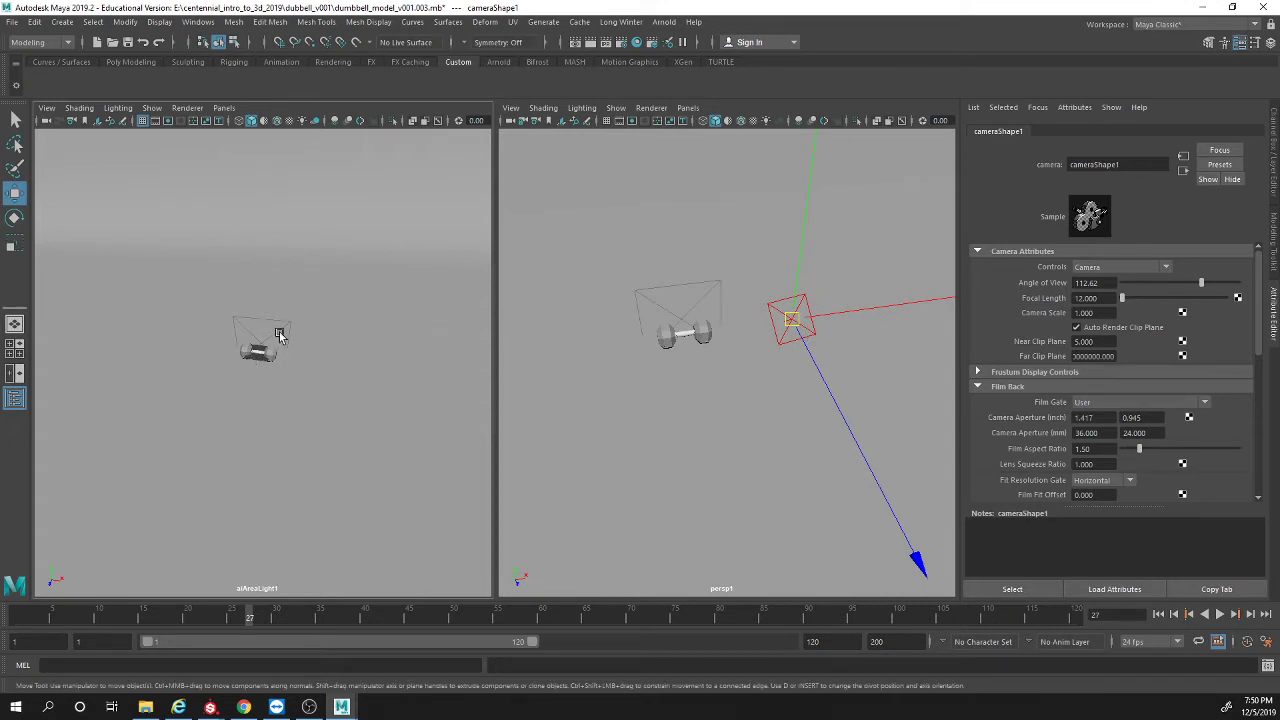
pyautogui.keyDown('alt'); pyautogui.moveTo(266, 412); pyautogui.dragTo(272, 404); pyautogui.keyUp('alt')
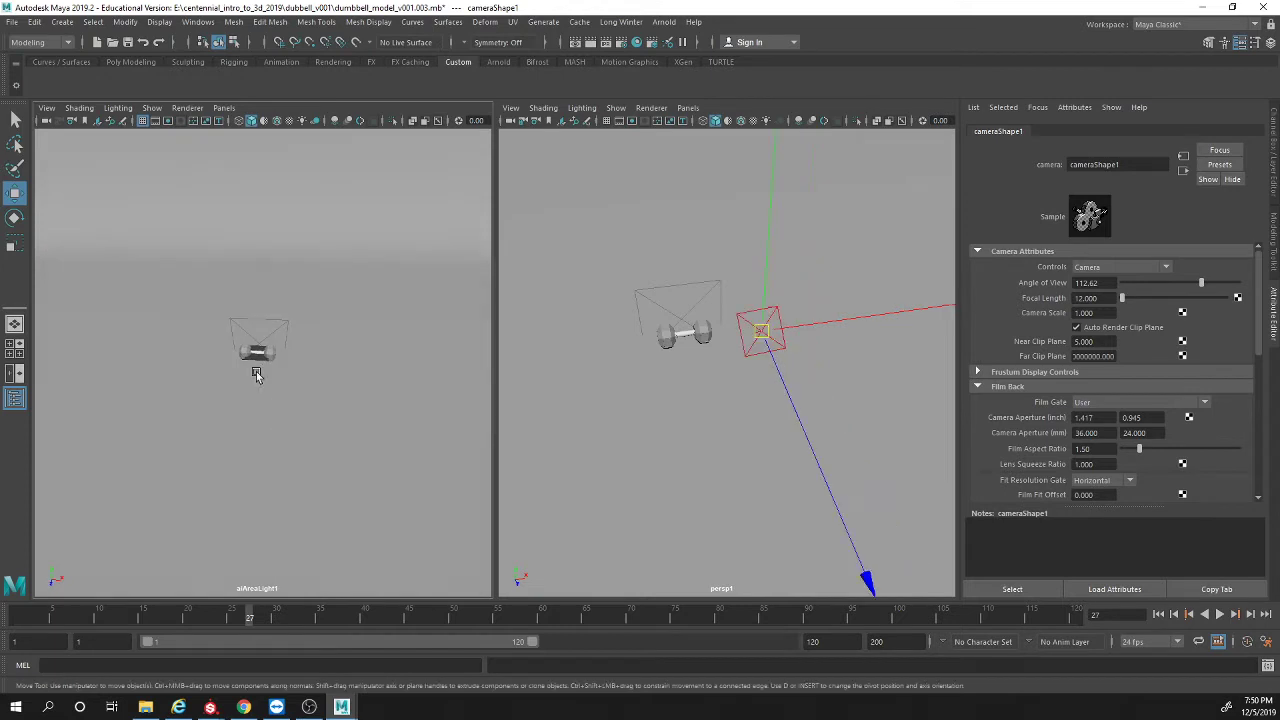
# Step: Switch the area light's view back to the persp camera
pyautogui.click(224, 108)
pyautogui.moveTo(245, 121)
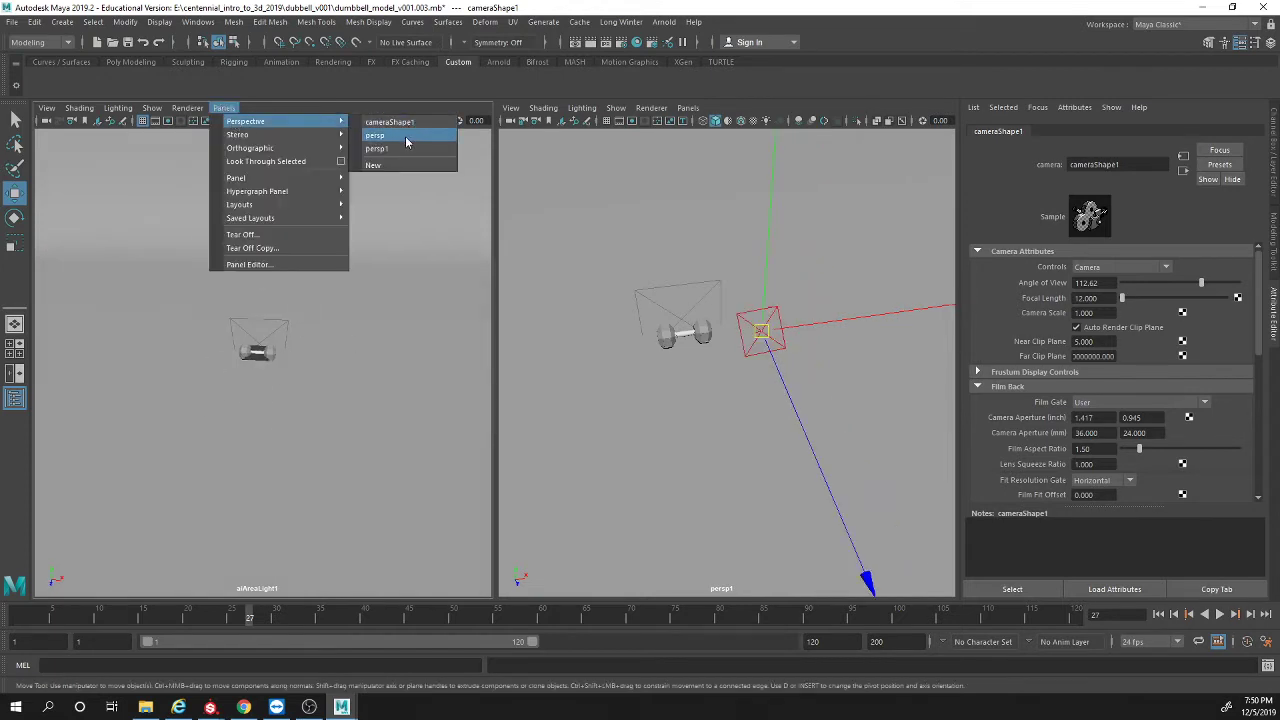
pyautogui.click(405, 136)
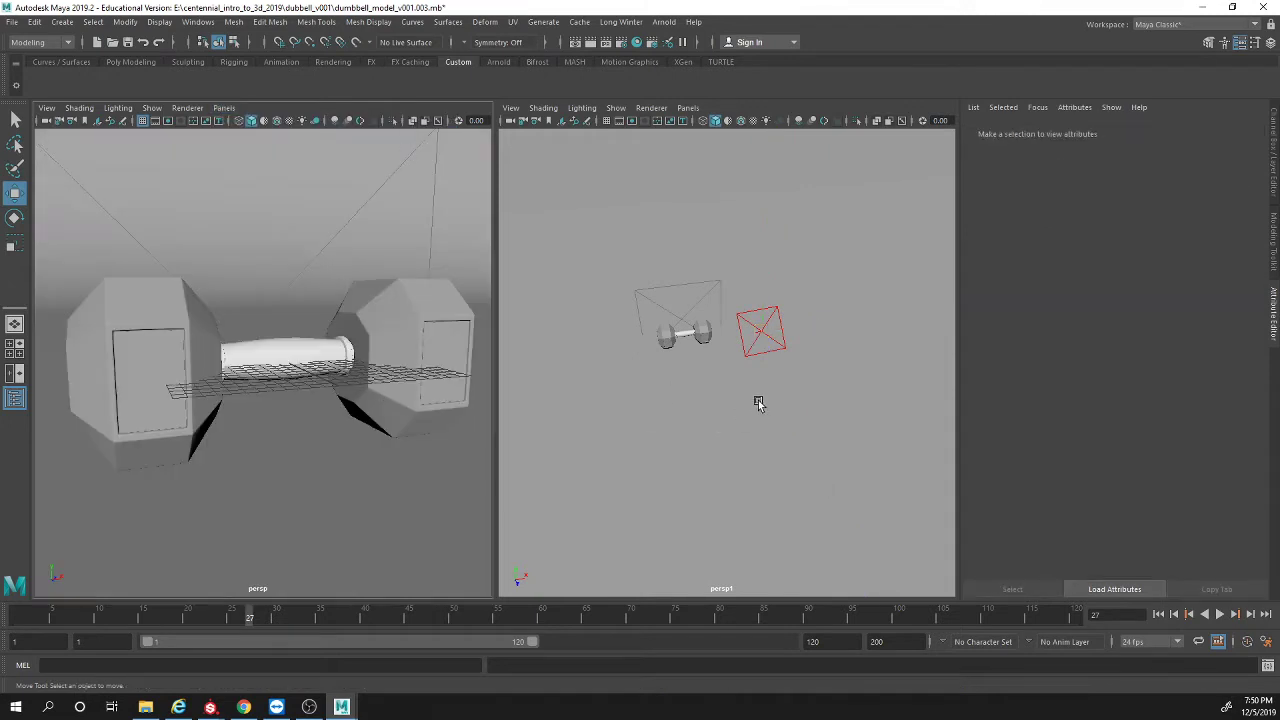
pyautogui.keyDown('alt'); pyautogui.moveTo(763, 391); pyautogui.dragTo(721, 369); pyautogui.keyUp('alt')
# Step: Open the Arnold RenderView and run a live IPR render of the persp camera
pyautogui.click(663, 21)
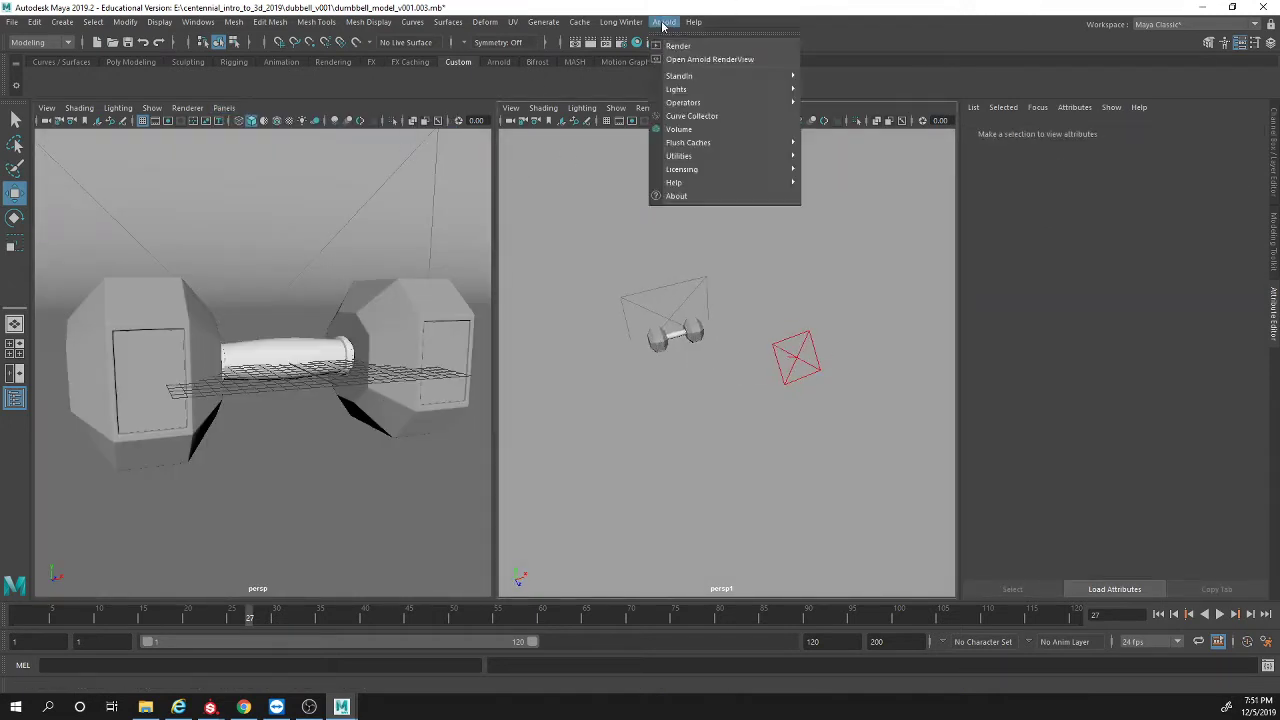
pyautogui.click(700, 59)
pyautogui.moveTo(313, 35); pyautogui.dragTo(342, 133)
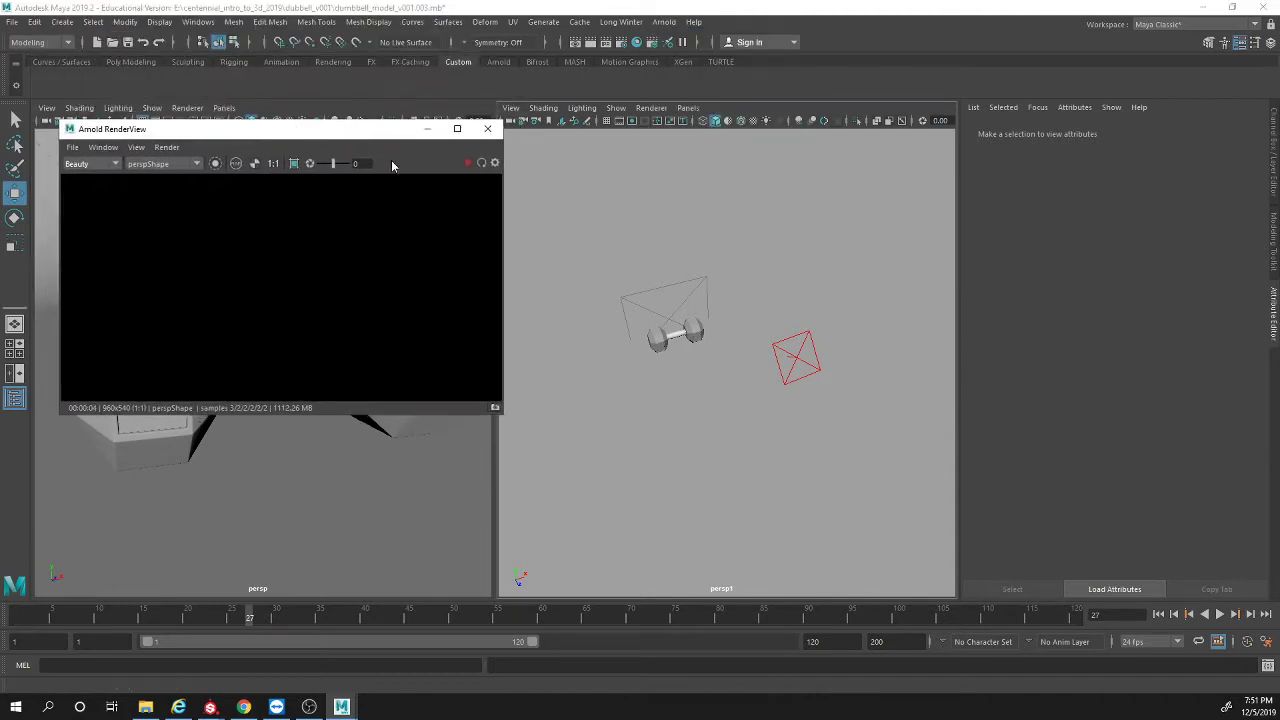
pyautogui.click(467, 164)
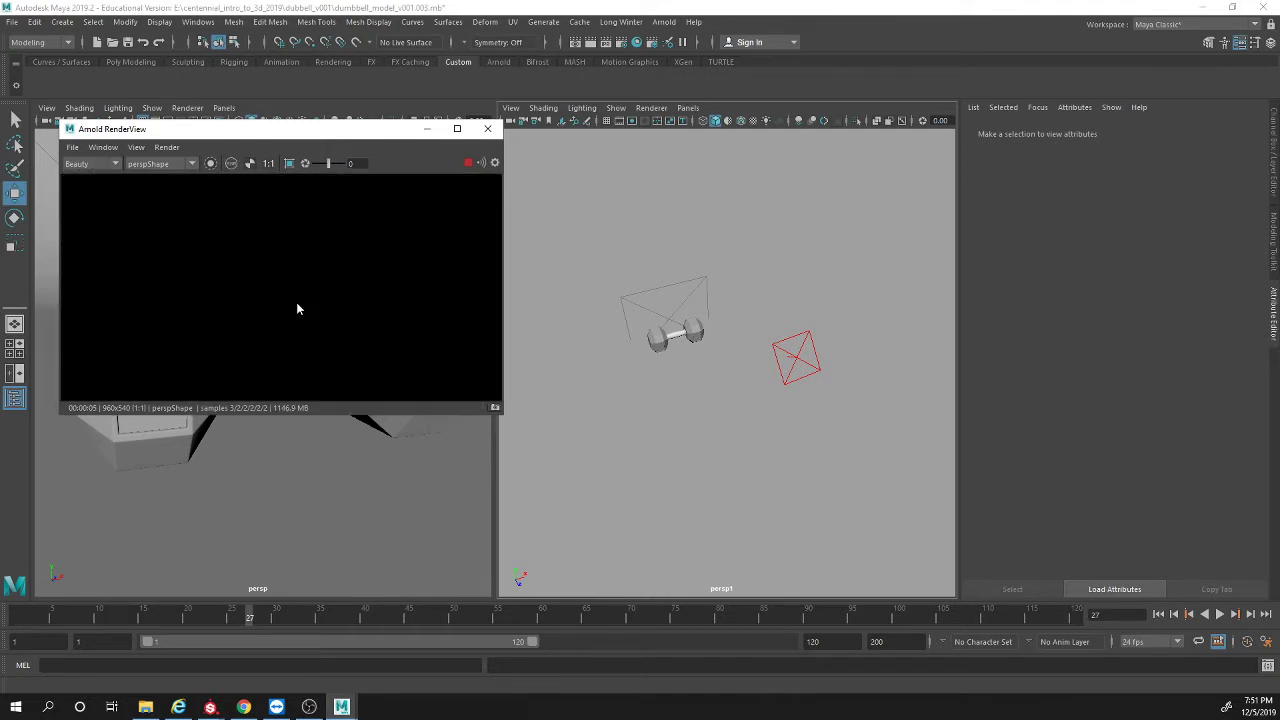
pyautogui.click(296, 300)
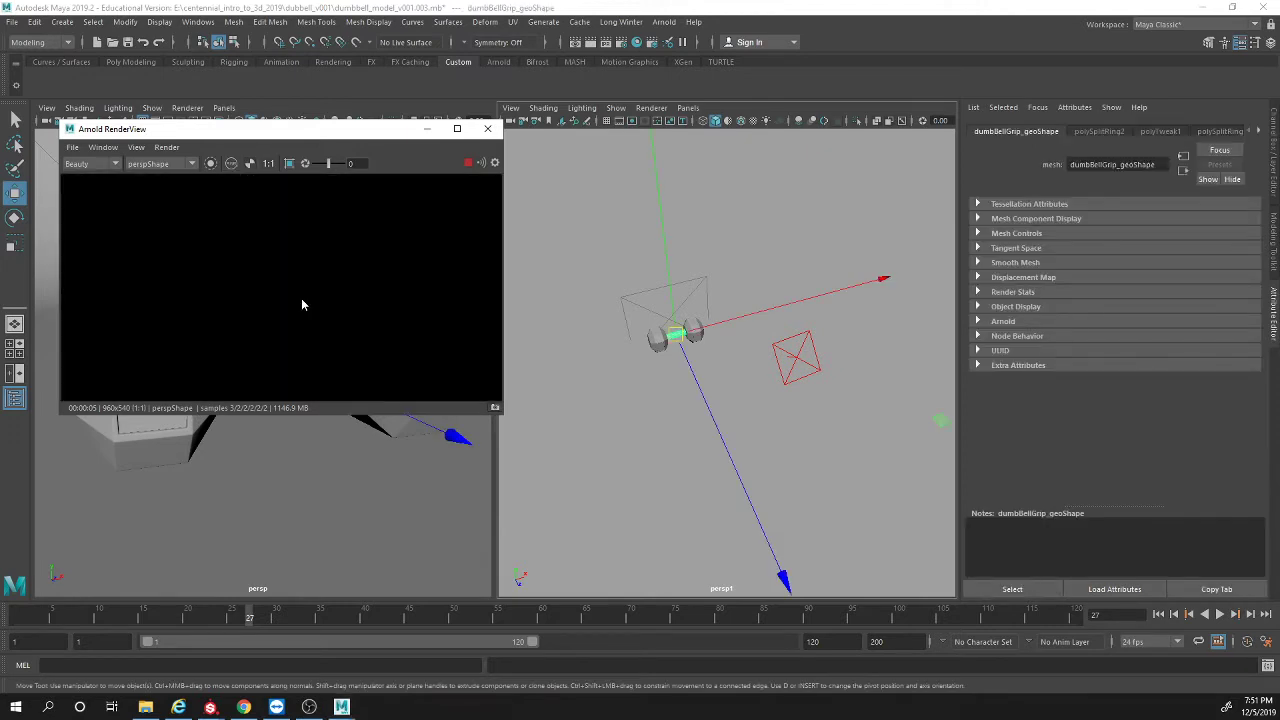
pyautogui.keyDown('alt'); pyautogui.moveTo(634, 354); pyautogui.dragTo(329, 320, button='right'); pyautogui.keyUp('alt')
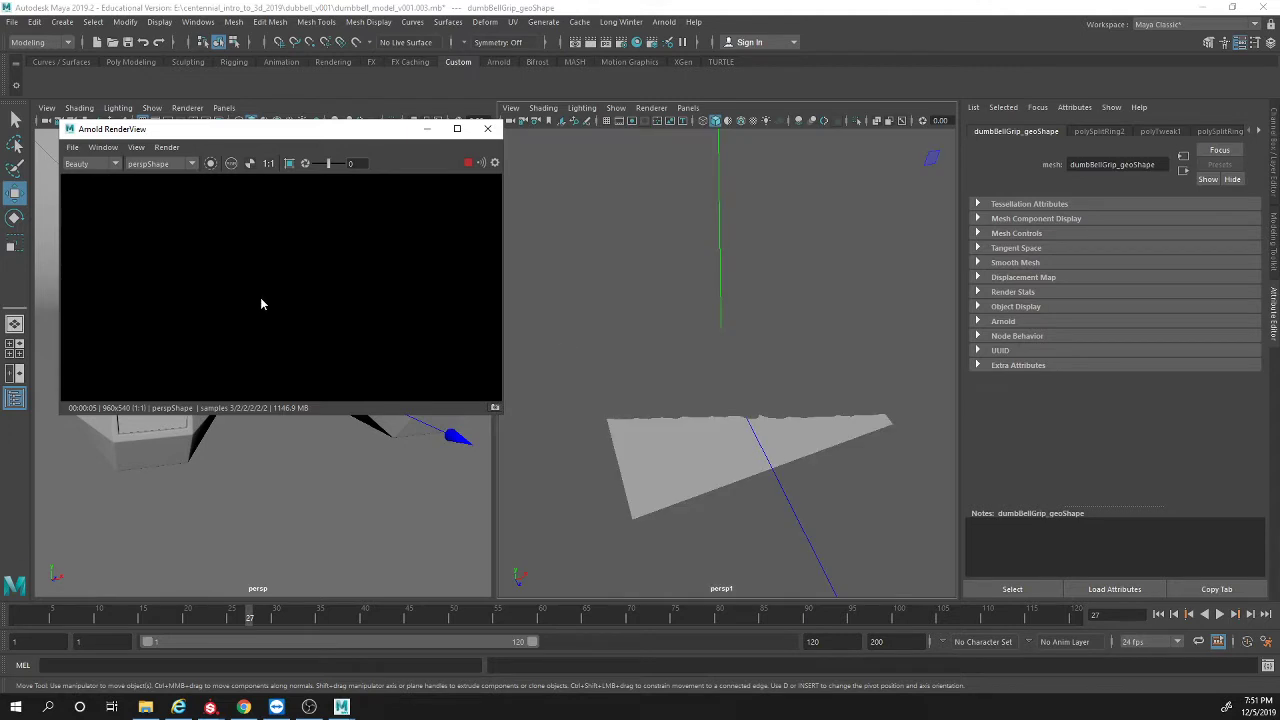
# Step: Select the Arnold area light in the persp1 view and set its exposure to 10
pyautogui.scroll(5, 714, 400)
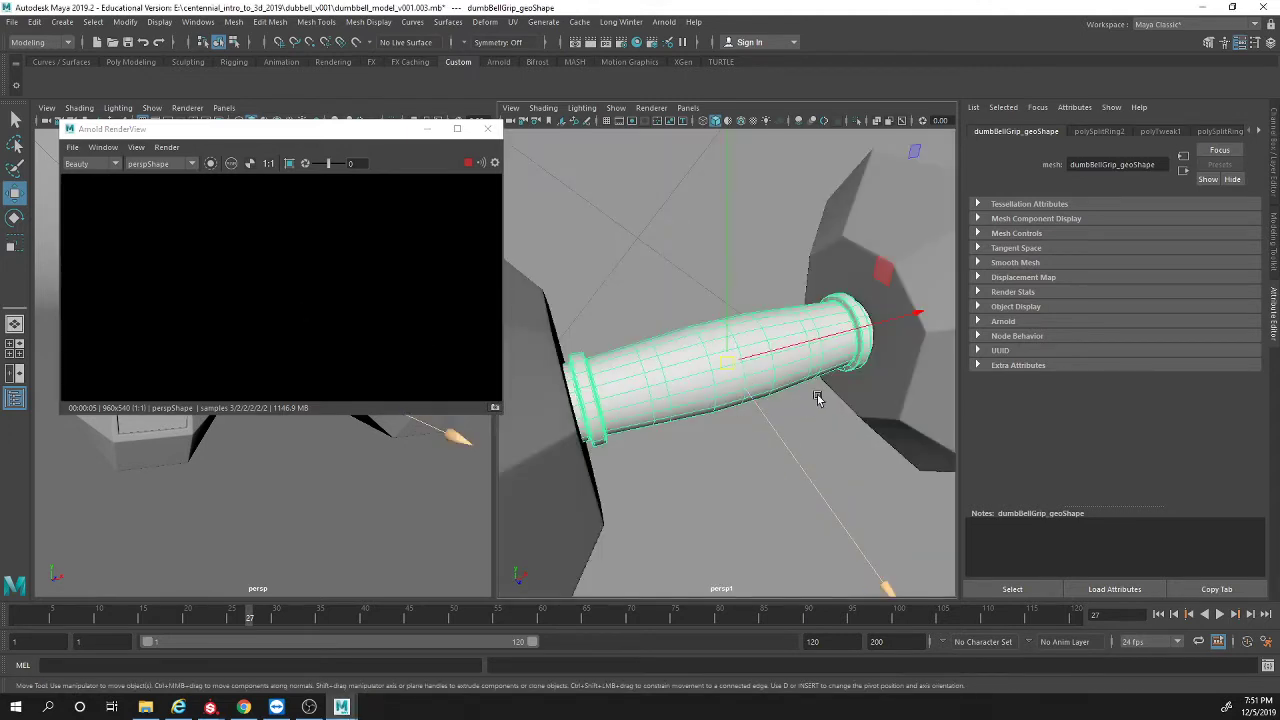
pyautogui.scroll(-10, 814, 390)
pyautogui.press('q')
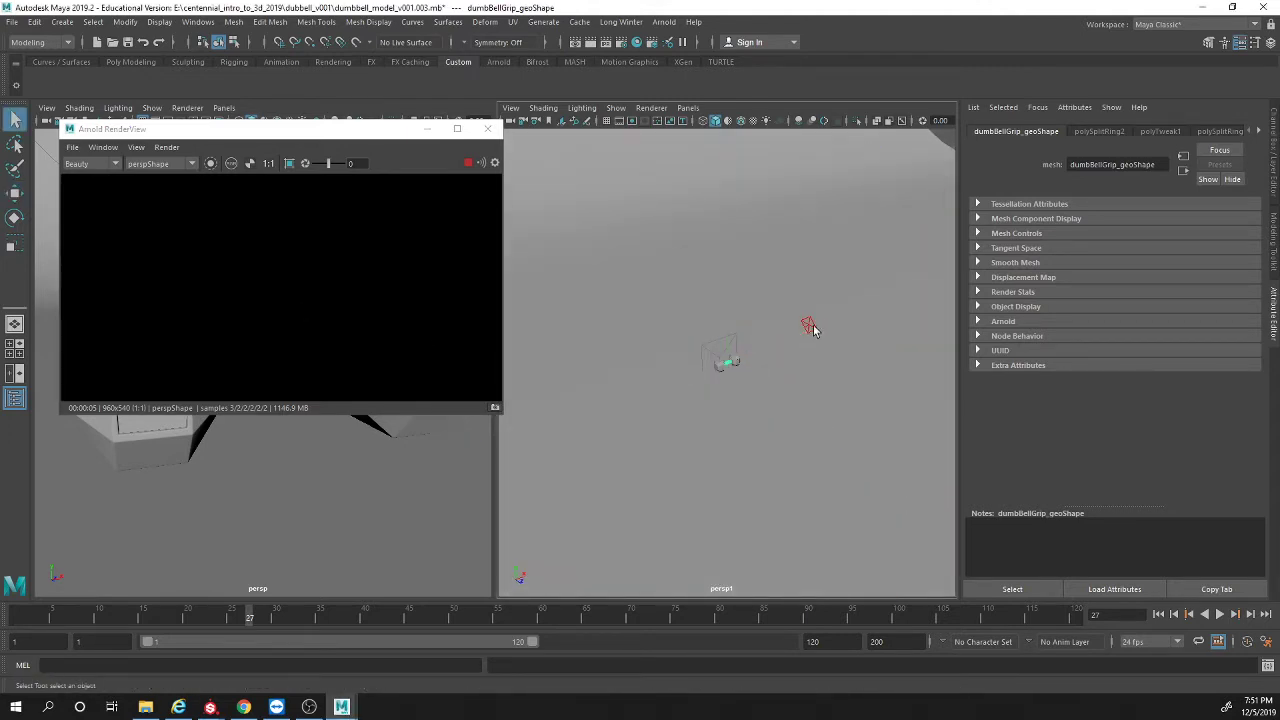
pyautogui.click(808, 326)
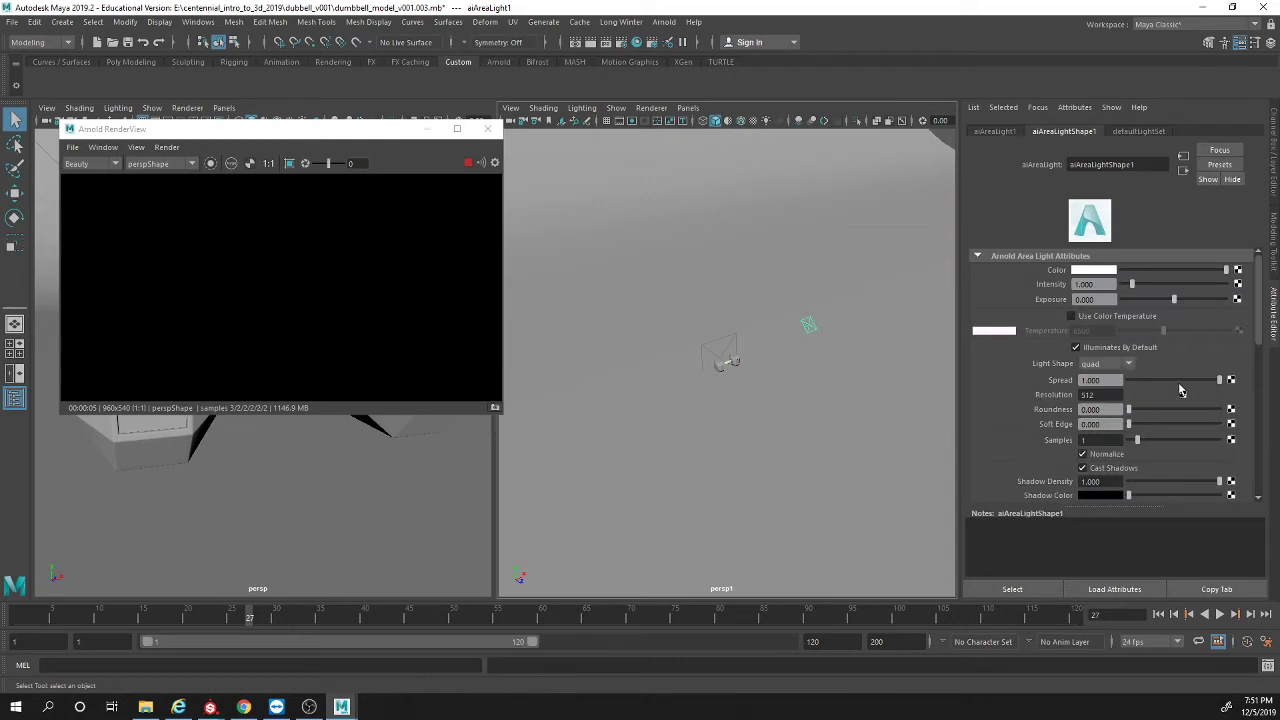
pyautogui.click(1104, 285)
pyautogui.click(1102, 299)
pyautogui.press('Return')
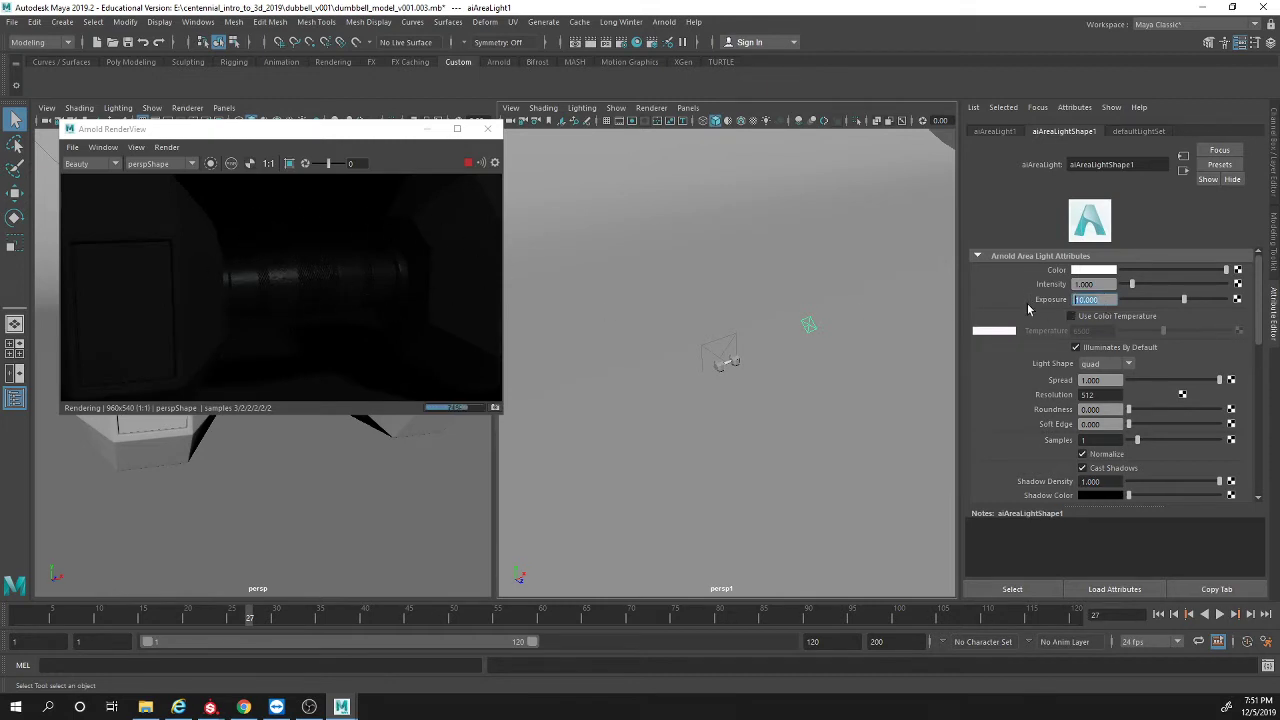
# Step: Try a much brighter area light with an exposure of 50 and an intensity of 2
pyautogui.write('50')
pyautogui.press('Return')
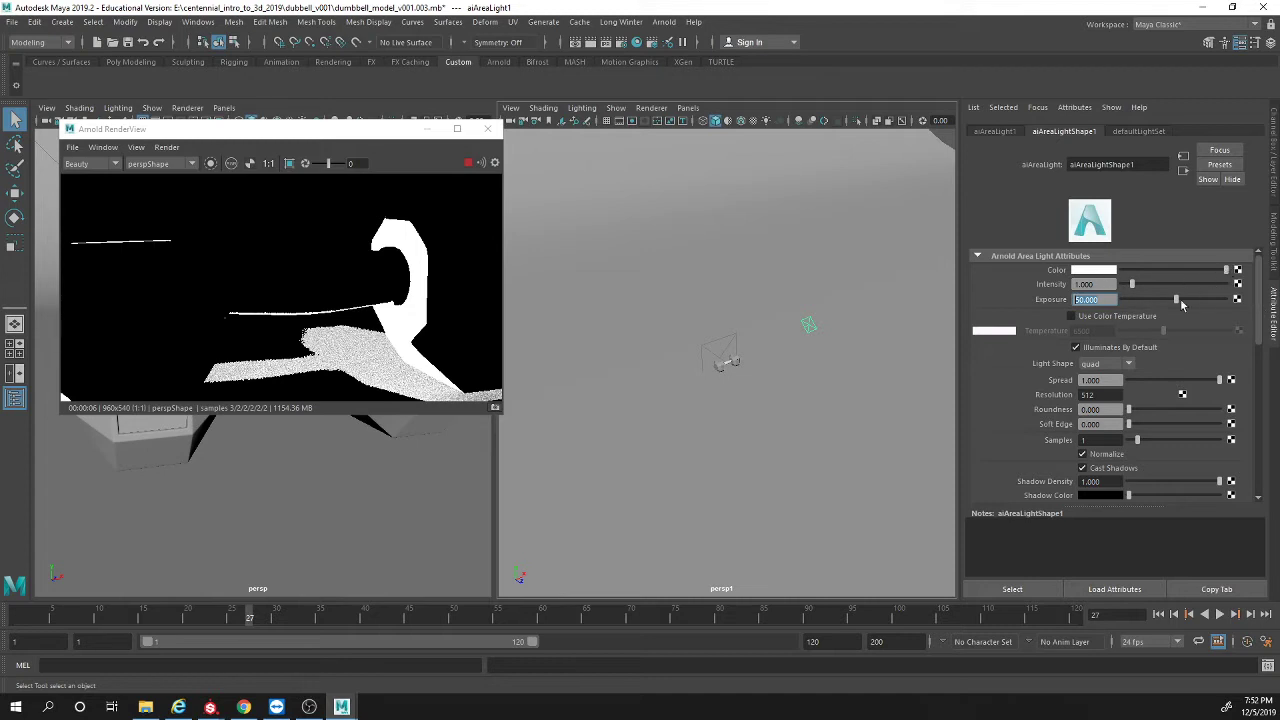
pyautogui.moveTo(1102, 285); pyautogui.dragTo(960, 280)
pyautogui.write('2')
pyautogui.press('Return')
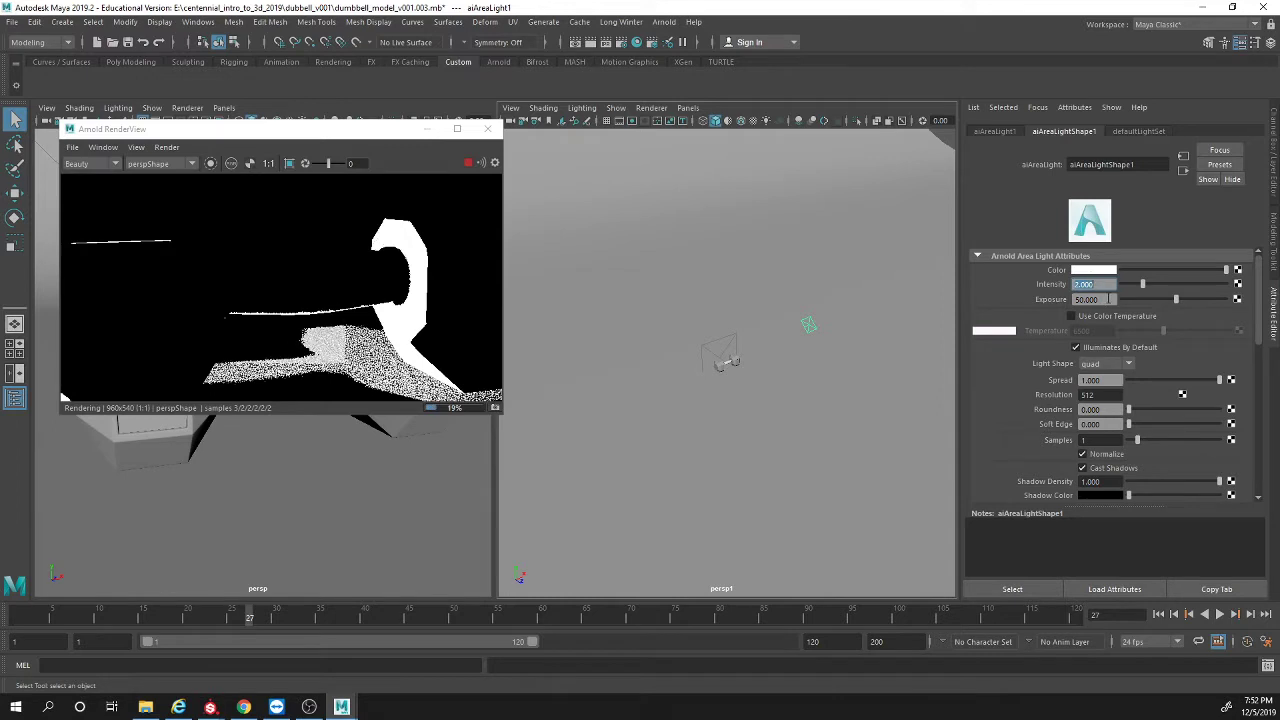
# Step: Set the area light's exposure to 0 and its intensity to 20000
pyautogui.doubleClick(1106, 299)
pyautogui.write('1')
pyautogui.press('Return')
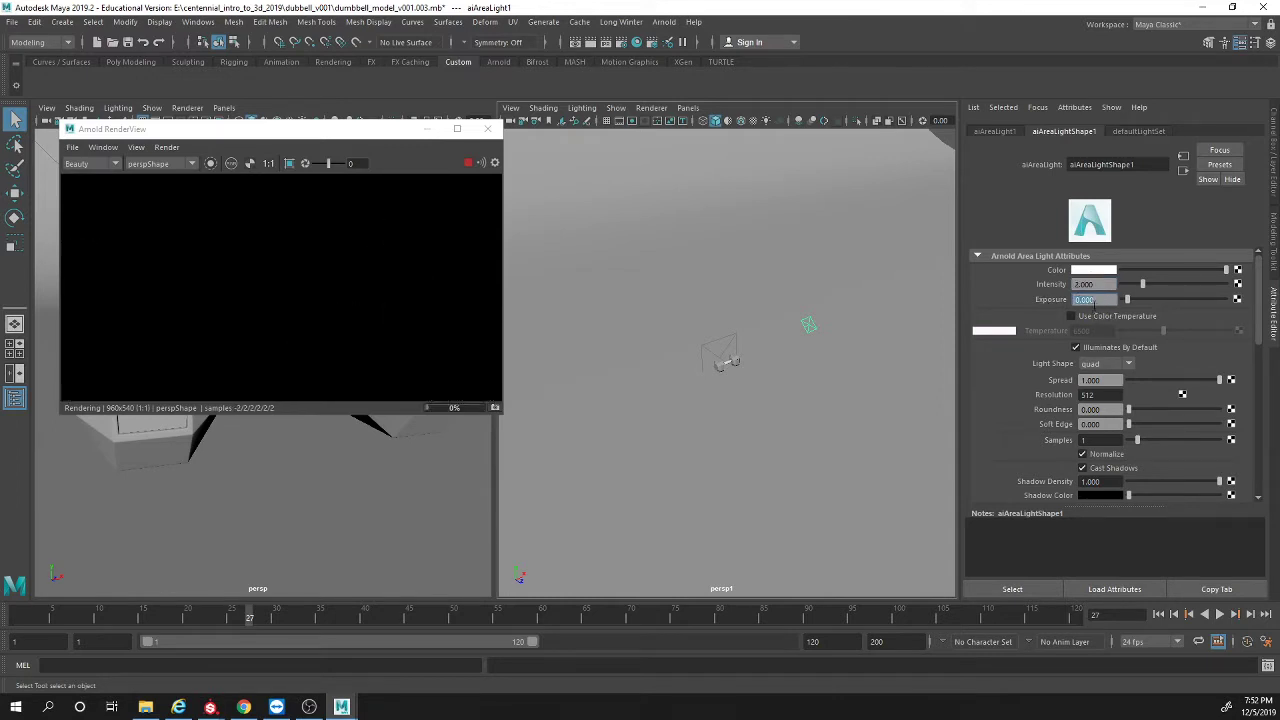
pyautogui.click(1099, 285)
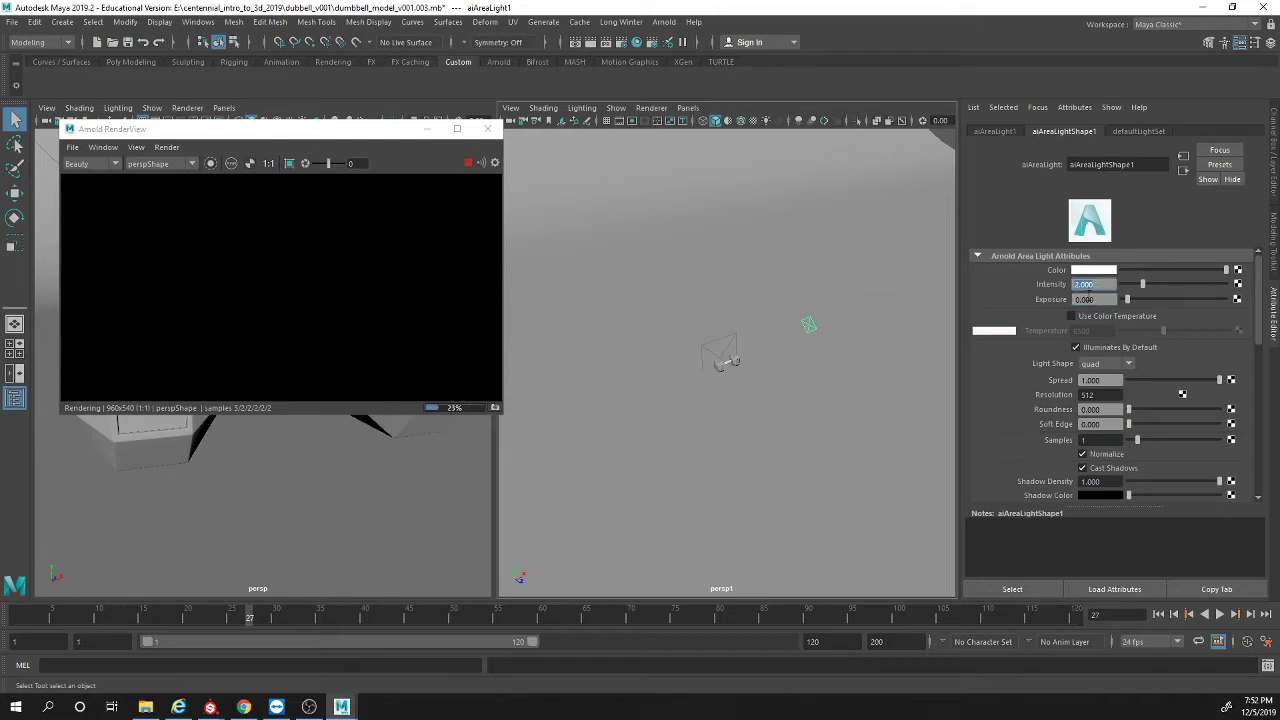
pyautogui.write('20000')
pyautogui.press('Return')
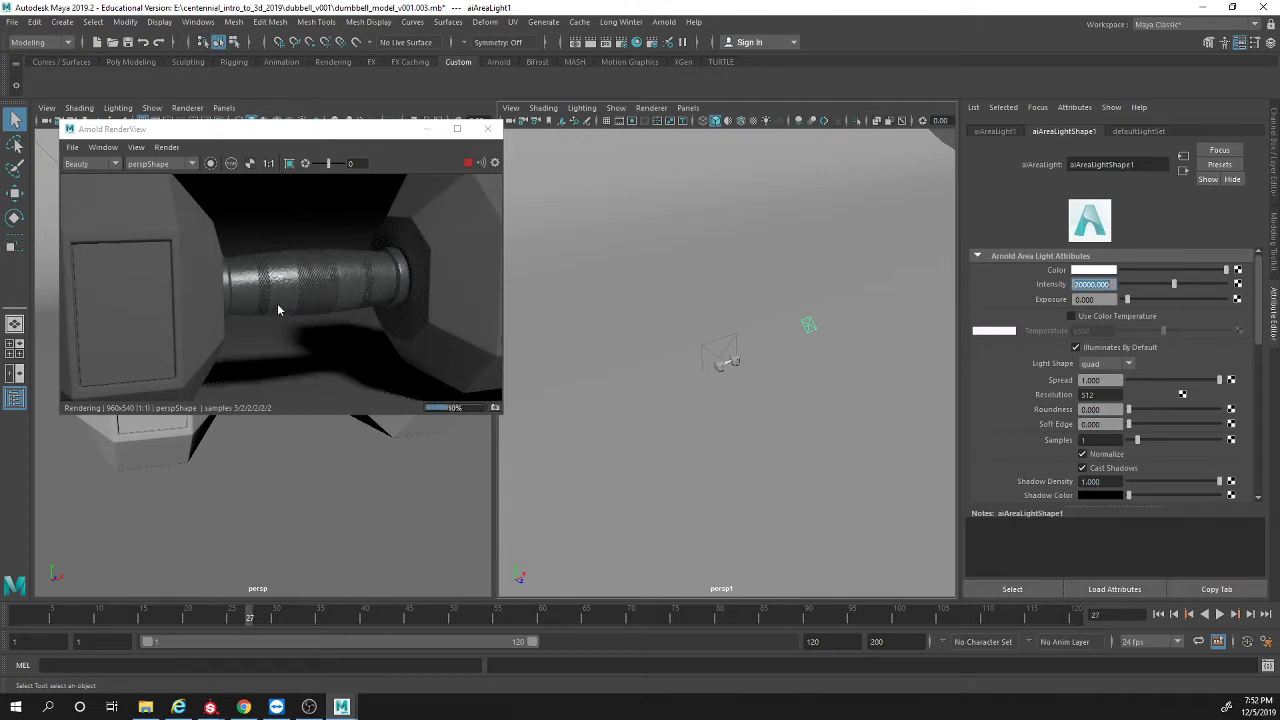
# Step: Examine the dumbbell grip's knurling and highlights up close in the render
pyautogui.keyDown('alt'); pyautogui.moveTo(295, 296); pyautogui.dragTo(403, 306, button='right'); pyautogui.keyUp('alt')
pyautogui.keyDown('alt'); pyautogui.moveTo(220, 256); pyautogui.dragTo(521, 310, button='right'); pyautogui.keyUp('alt')
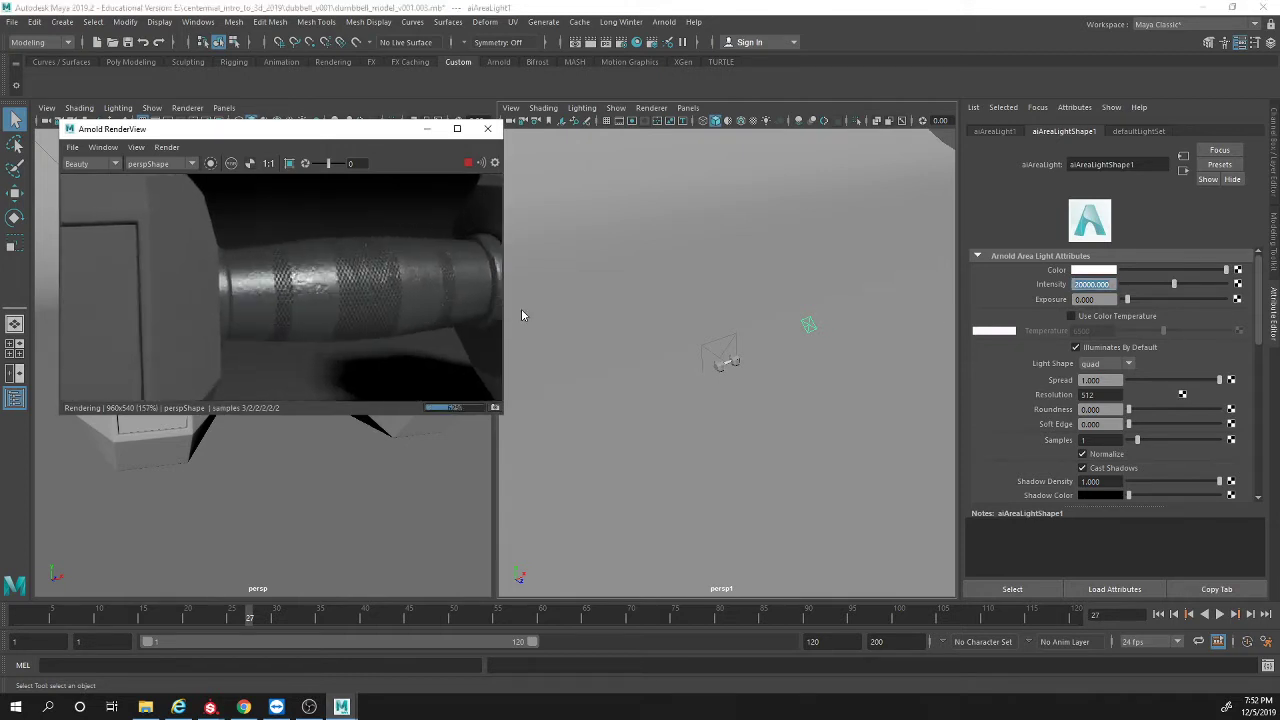
pyautogui.keyDown('alt'); pyautogui.moveTo(369, 277); pyautogui.dragTo(205, 258, button='middle'); pyautogui.keyUp('alt')
pyautogui.keyDown('alt'); pyautogui.moveTo(260, 280); pyautogui.dragTo(382, 308, button='right'); pyautogui.keyUp('alt')
pyautogui.keyDown('alt'); pyautogui.moveTo(162, 242); pyautogui.dragTo(265, 257, button='middle'); pyautogui.keyUp('alt')
pyautogui.scroll(1, 264, 275)
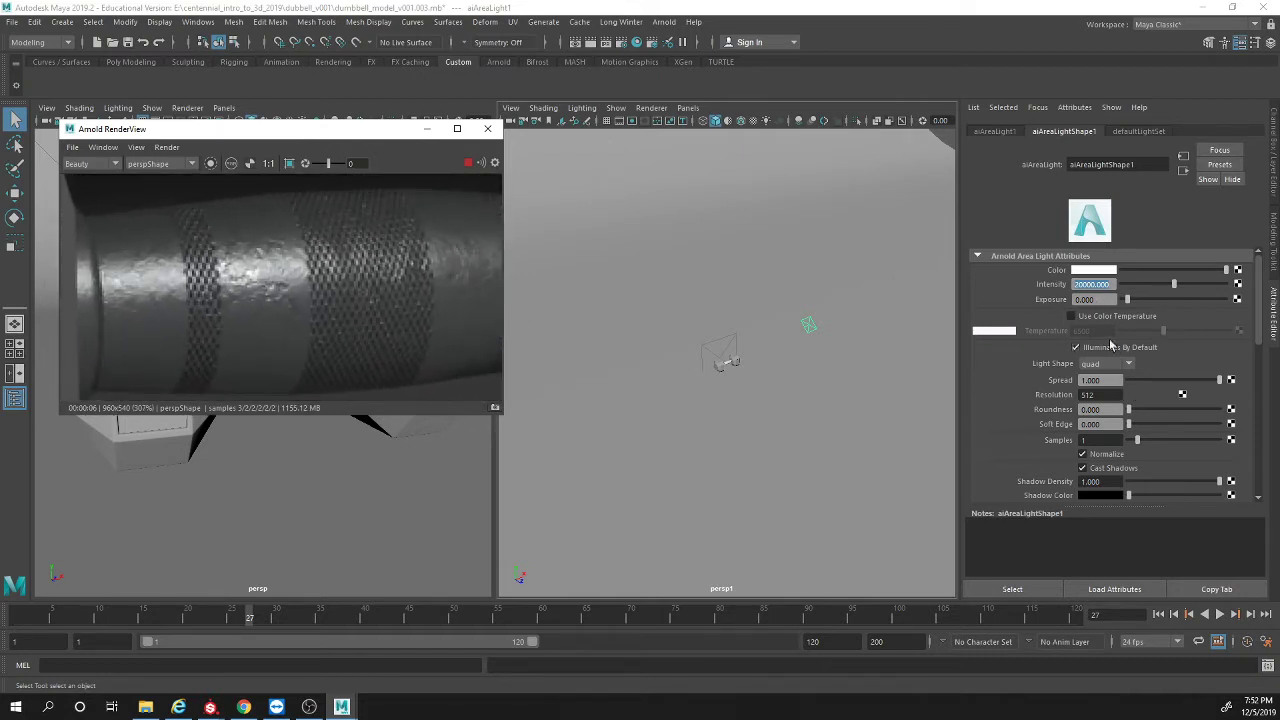
pyautogui.keyDown('alt'); pyautogui.moveTo(440, 278); pyautogui.dragTo(190, 247, button='right'); pyautogui.keyUp('alt')
pyautogui.keyDown('alt'); pyautogui.moveTo(440, 275); pyautogui.dragTo(322, 275, button='middle'); pyautogui.keyUp('alt')
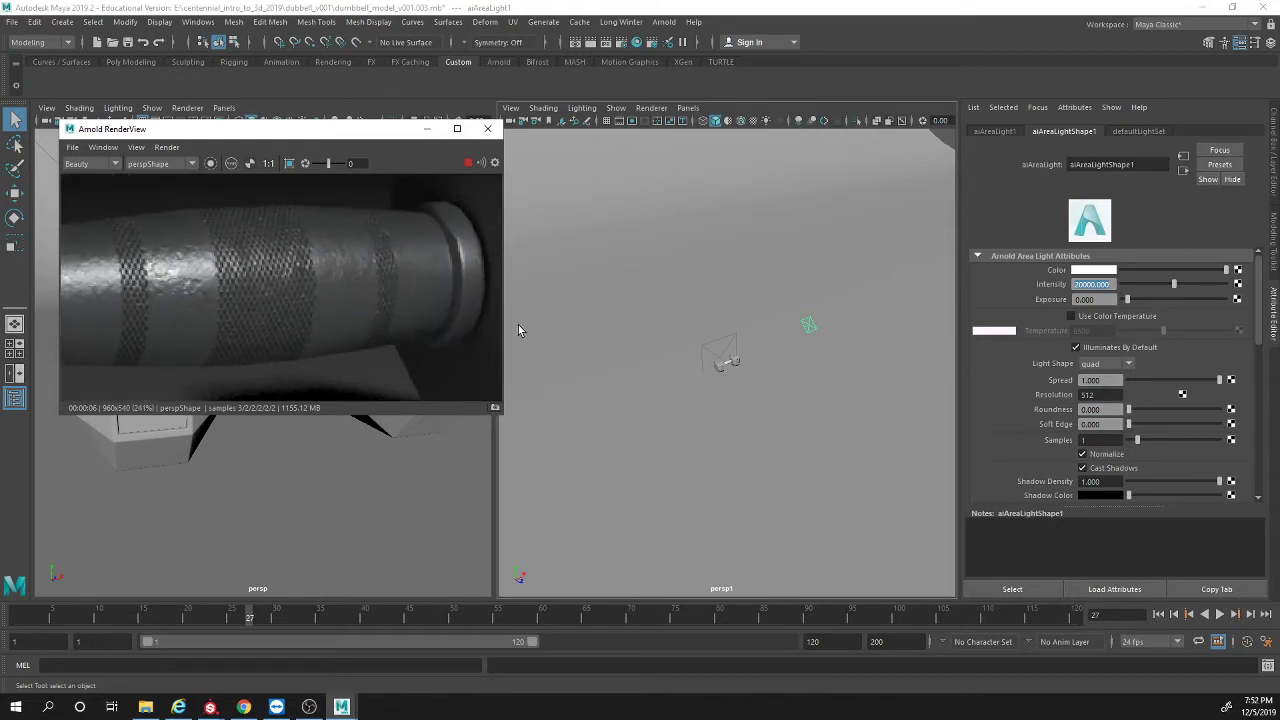
# Step: Narrow the area light's spread to 0.067
pyautogui.keyDown('alt'); pyautogui.moveTo(771, 346); pyautogui.dragTo(871, 349, button='right'); pyautogui.keyUp('alt')
pyautogui.keyDown('alt'); pyautogui.moveTo(871, 349); pyautogui.dragTo(813, 316); pyautogui.keyUp('alt')
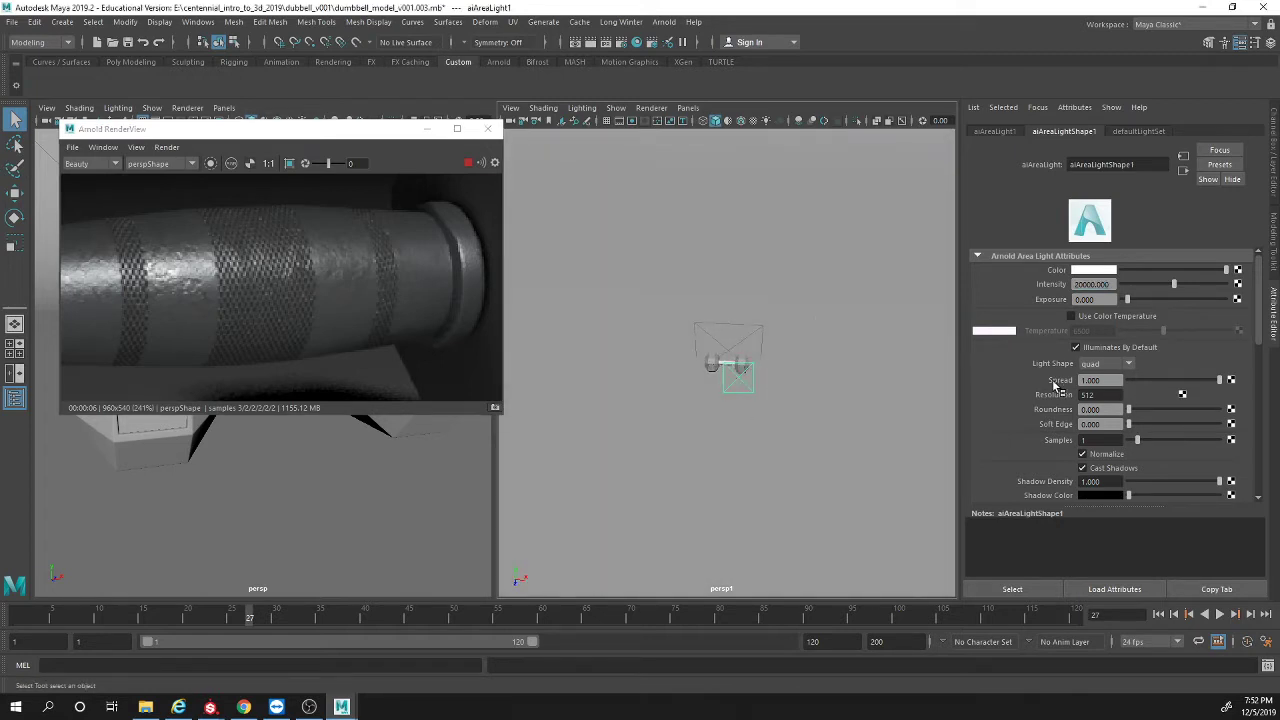
pyautogui.keyDown('alt'); pyautogui.moveTo(766, 380); pyautogui.dragTo(857, 348); pyautogui.keyUp('alt')
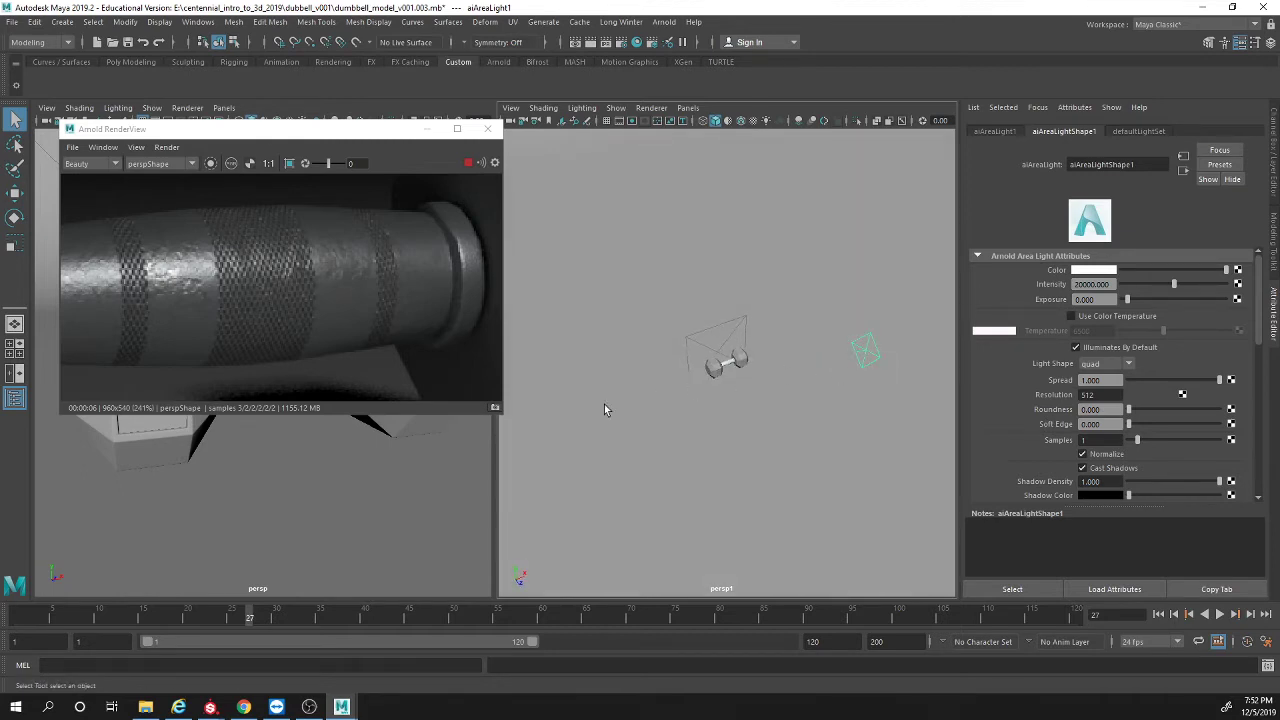
pyautogui.keyDown('alt'); pyautogui.moveTo(882, 371); pyautogui.dragTo(844, 375); pyautogui.keyUp('alt')
pyautogui.moveTo(1221, 381); pyautogui.dragTo(1138, 393)
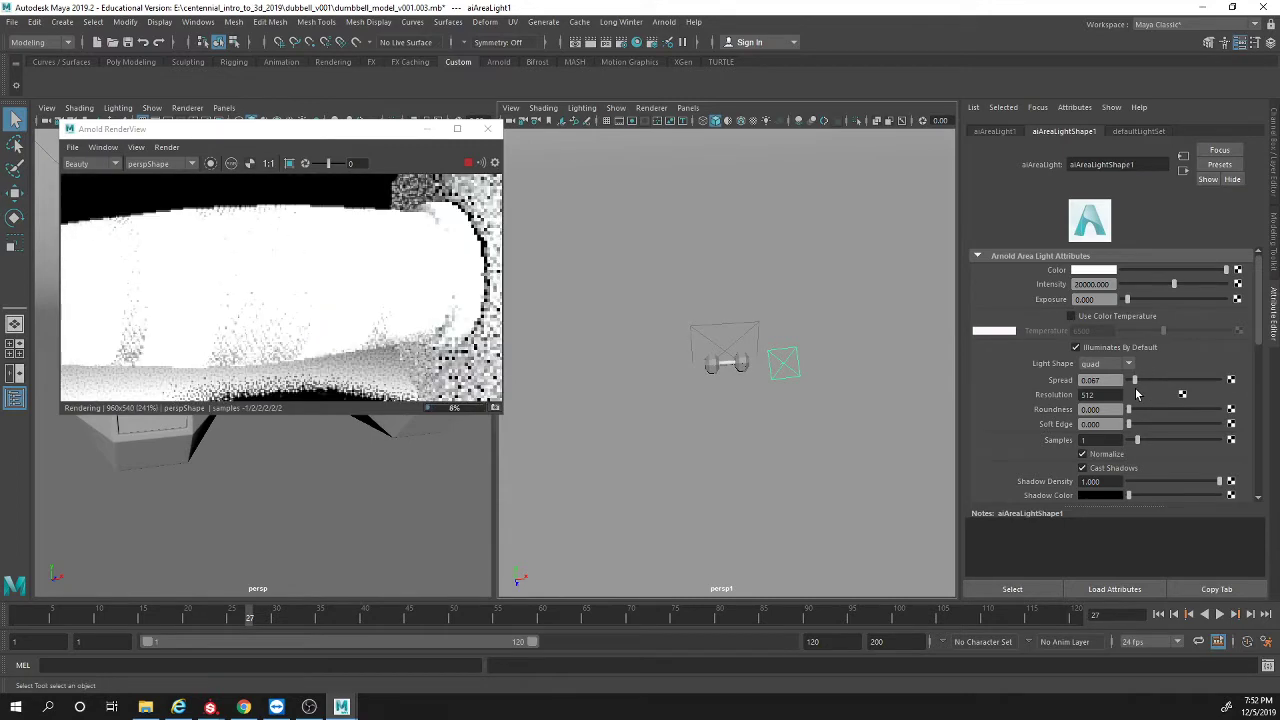
# Step: Examine how the narrow-spread light falls on the whole dumbbell in the render
pyautogui.click(197, 274)
pyautogui.scroll(-2, 276, 296)
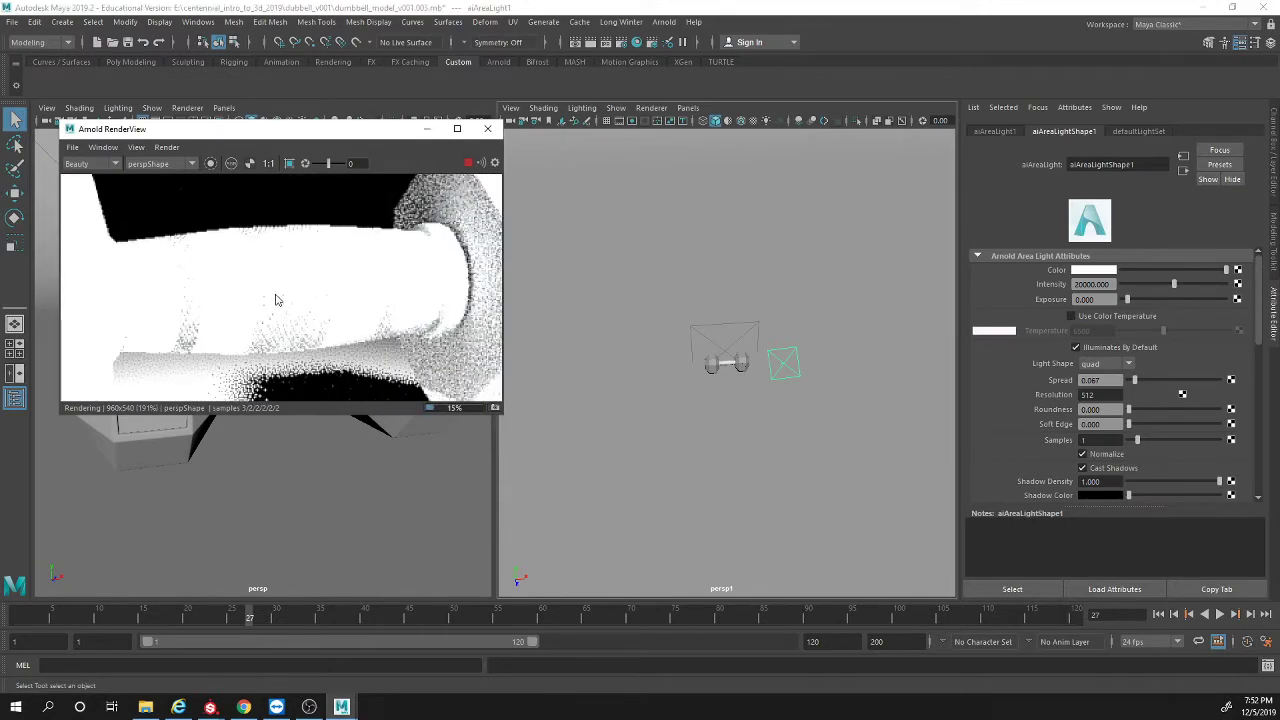
pyautogui.scroll(8, 279, 306)
pyautogui.scroll(-10, 280, 310)
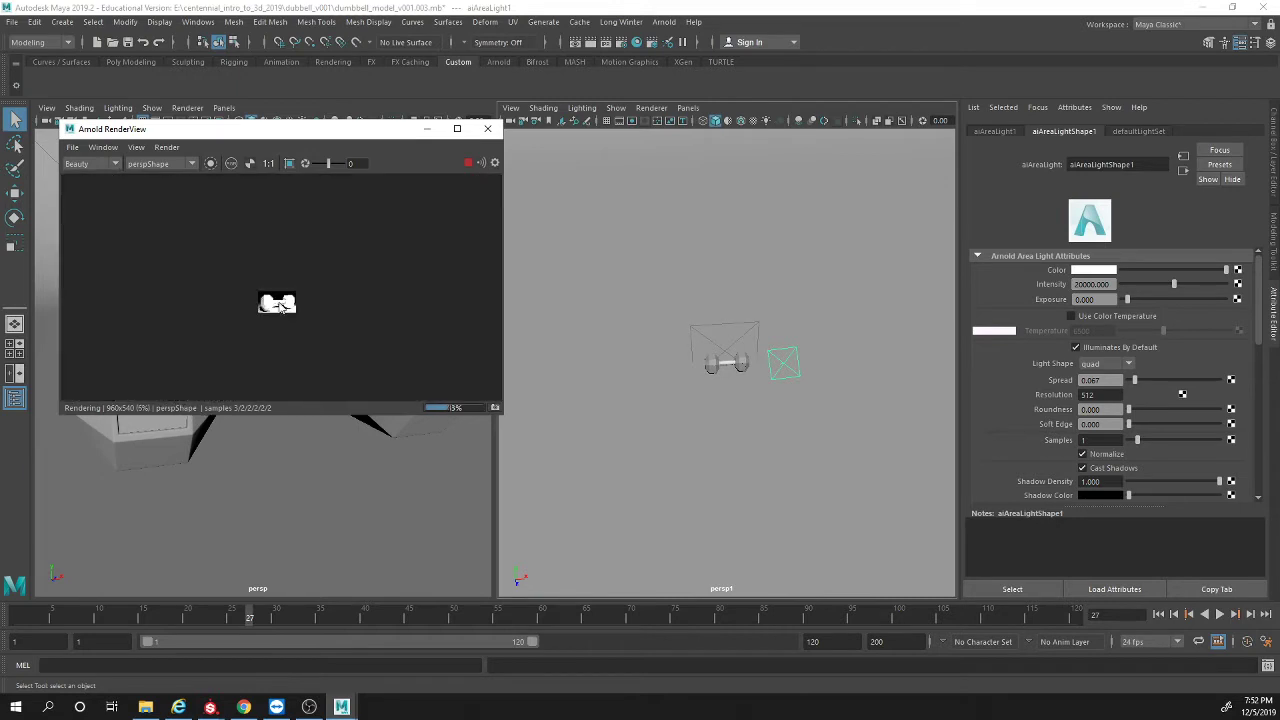
pyautogui.scroll(3, 283, 316)
pyautogui.scroll(-1, 293, 303)
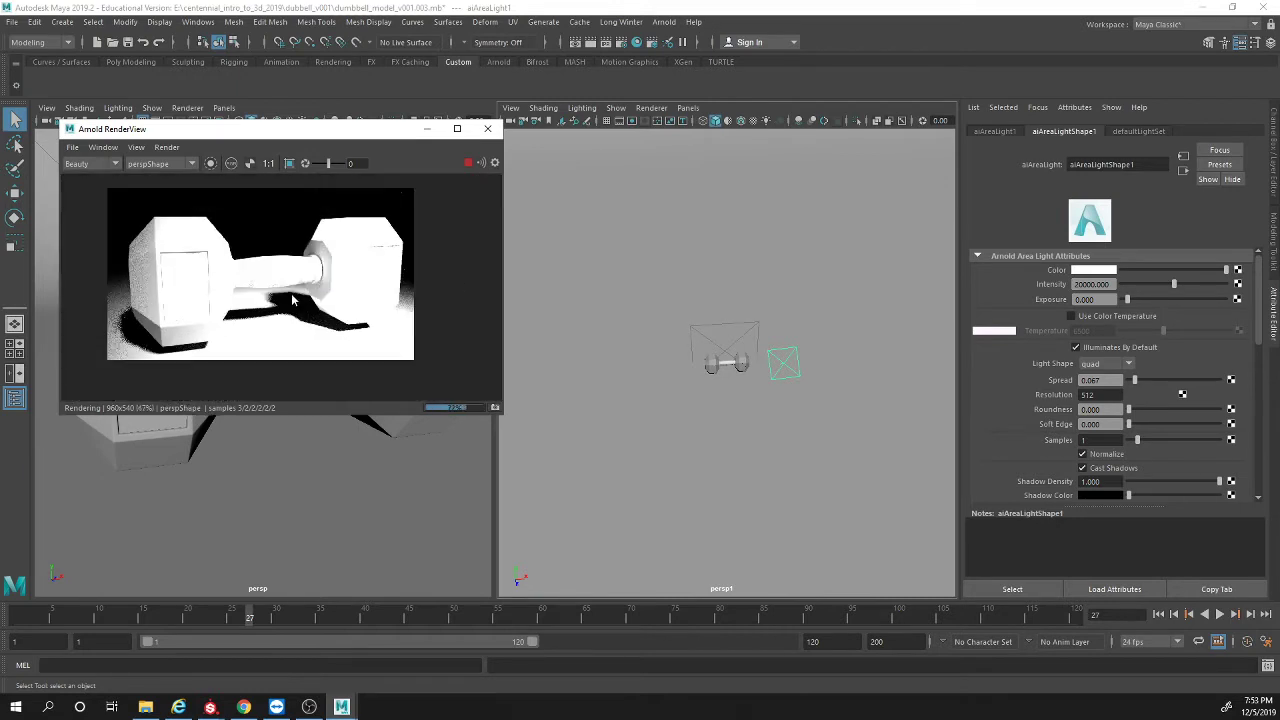
# Step: Compare the area light's spread at 1 in the render, and lower it to 0.127
pyautogui.scroll(6, 811, 397)
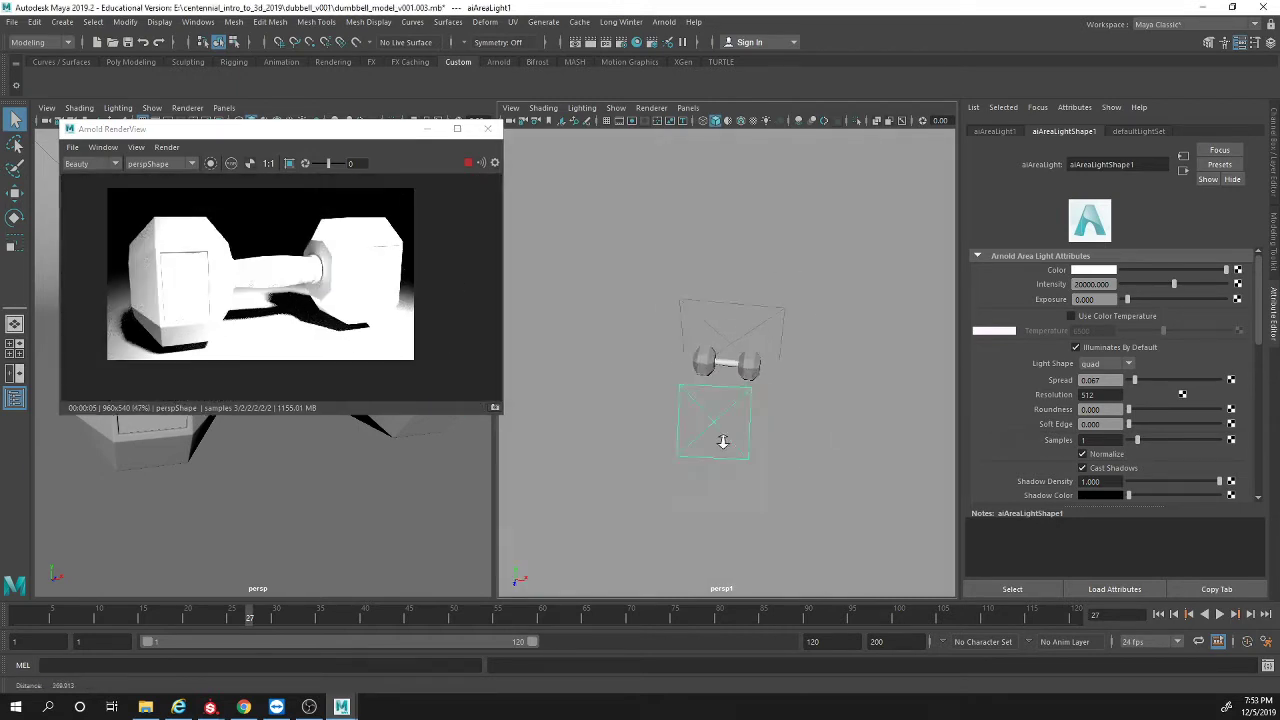
pyautogui.moveTo(736, 437); pyautogui.dragTo(703, 377)
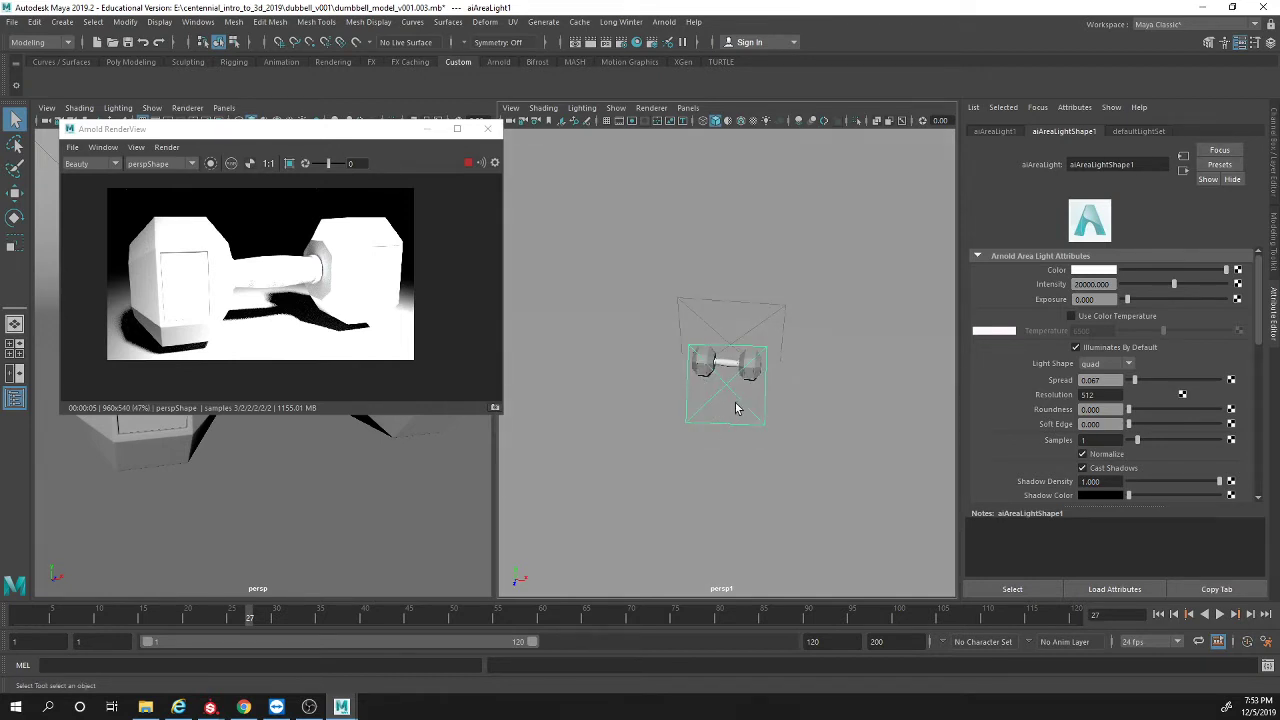
pyautogui.keyDown('alt'); pyautogui.moveTo(736, 406); pyautogui.dragTo(806, 420); pyautogui.keyUp('alt')
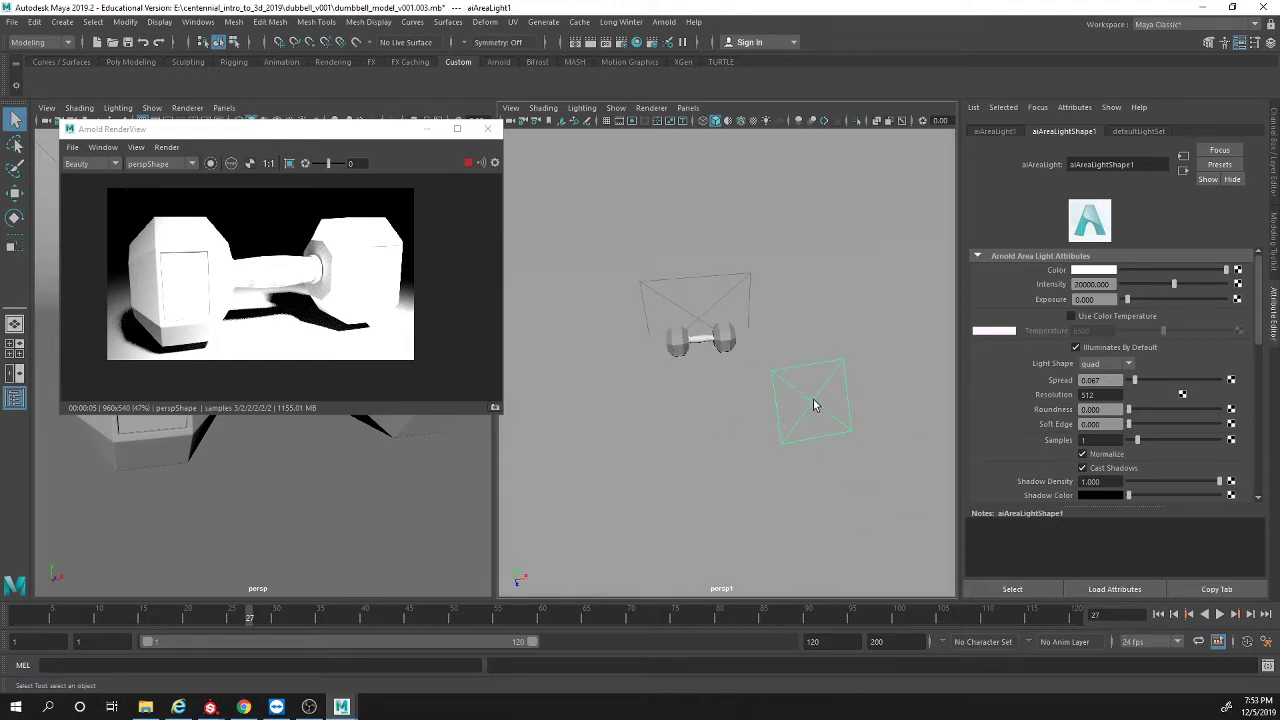
pyautogui.keyDown('alt'); pyautogui.moveTo(815, 404); pyautogui.dragTo(763, 448); pyautogui.keyUp('alt')
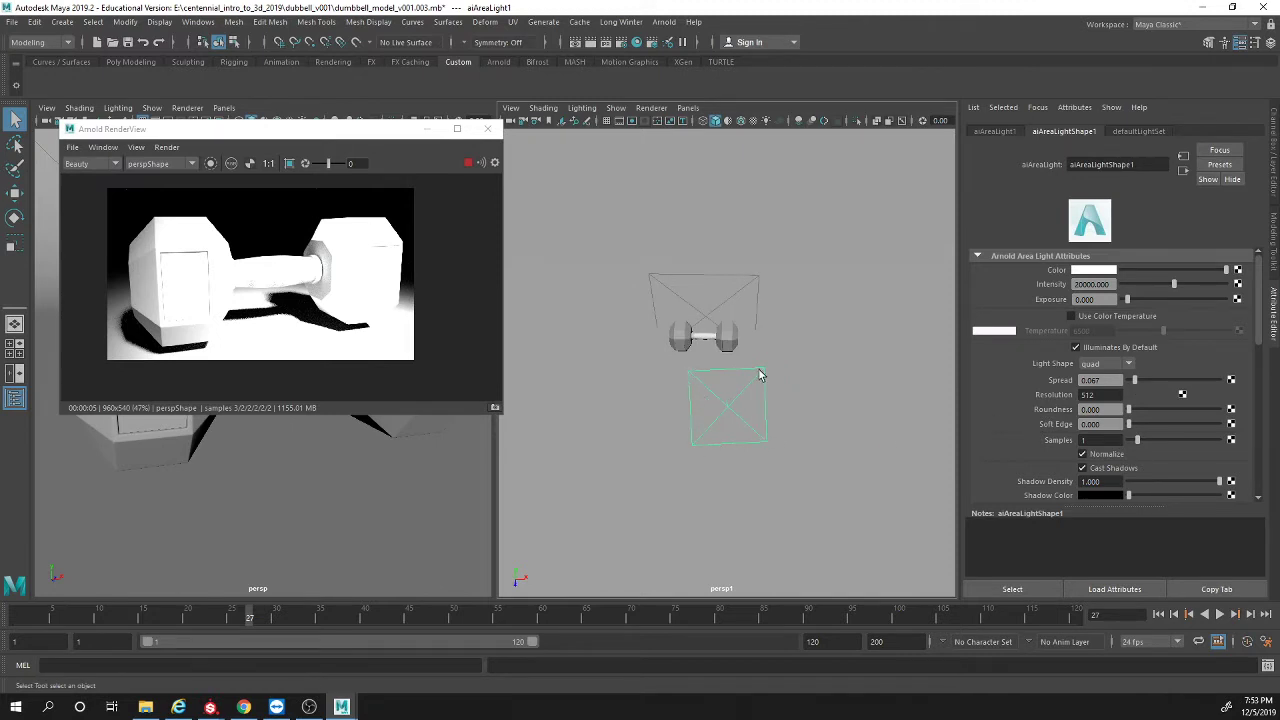
pyautogui.moveTo(1136, 381); pyautogui.dragTo(1241, 381)
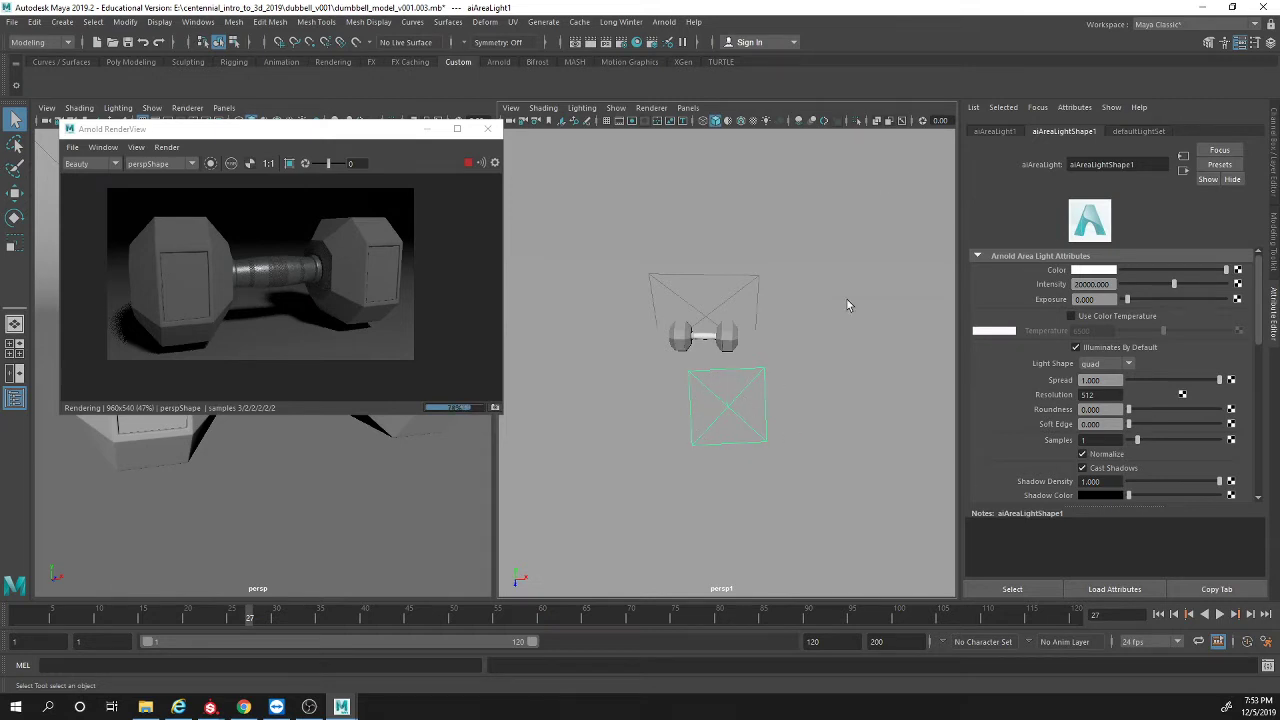
pyautogui.moveTo(1218, 380); pyautogui.dragTo(1140, 381)
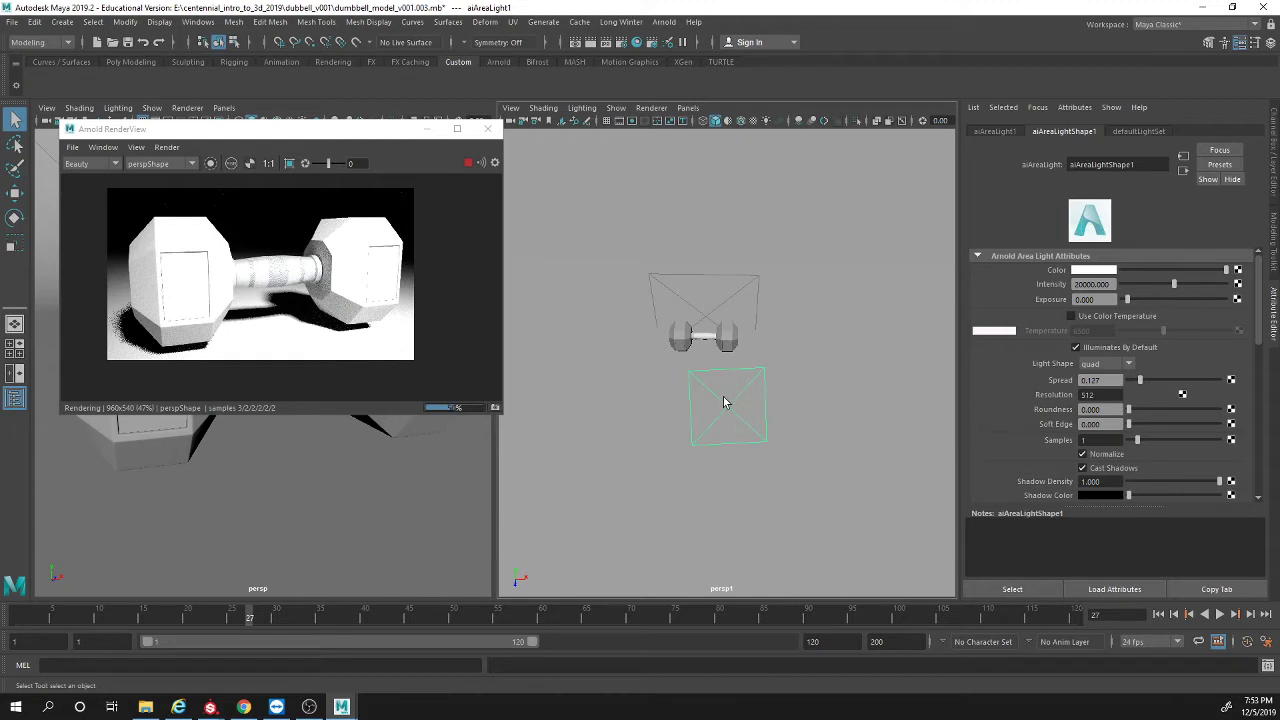
# Step: Scale the area light up uniformly to several times its size for softer shadows on the dumbbell
pyautogui.keyDown('alt'); pyautogui.moveTo(700, 446); pyautogui.dragTo(734, 496); pyautogui.keyUp('alt')
pyautogui.press('r')
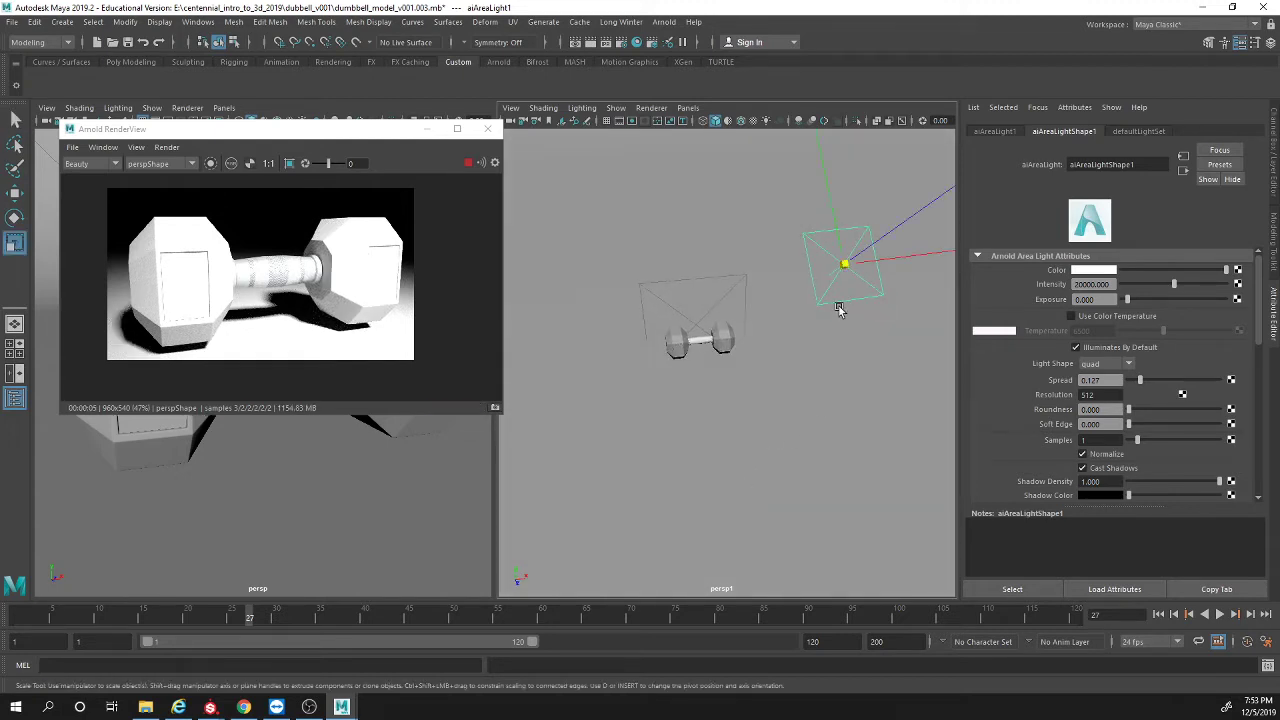
pyautogui.moveTo(845, 264); pyautogui.dragTo(878, 258)
pyautogui.moveTo(1017, 254); pyautogui.dragTo(1136, 239)
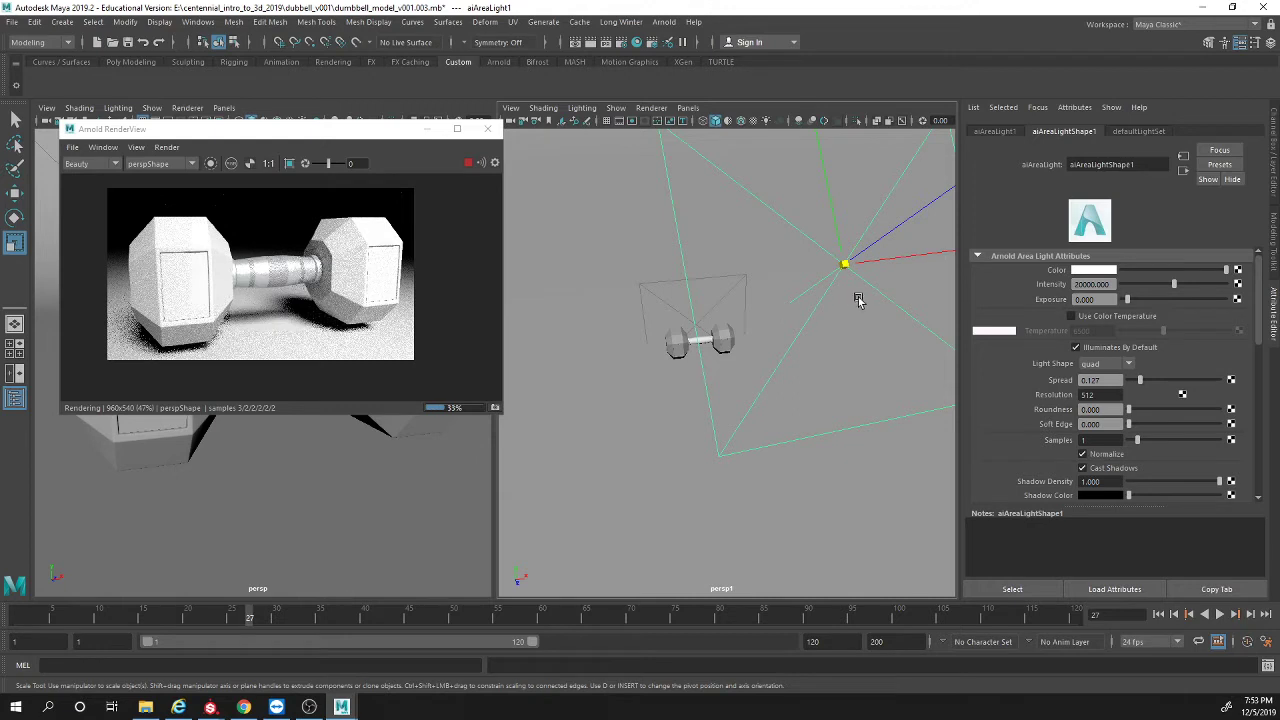
pyautogui.scroll(-8, 795, 297)
pyautogui.scroll(-5, 771, 346)
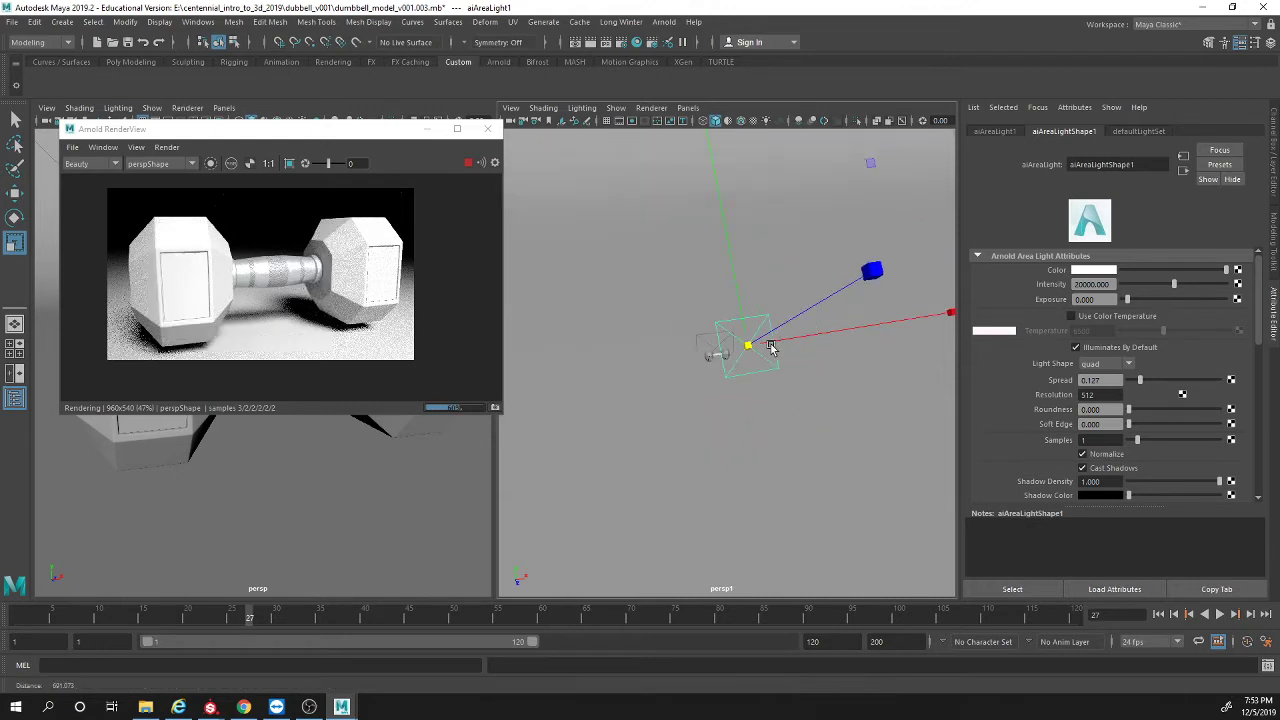
pyautogui.keyDown('alt'); pyautogui.moveTo(771, 346); pyautogui.dragTo(722, 355); pyautogui.keyUp('alt')
pyautogui.scroll(5, 832, 390)
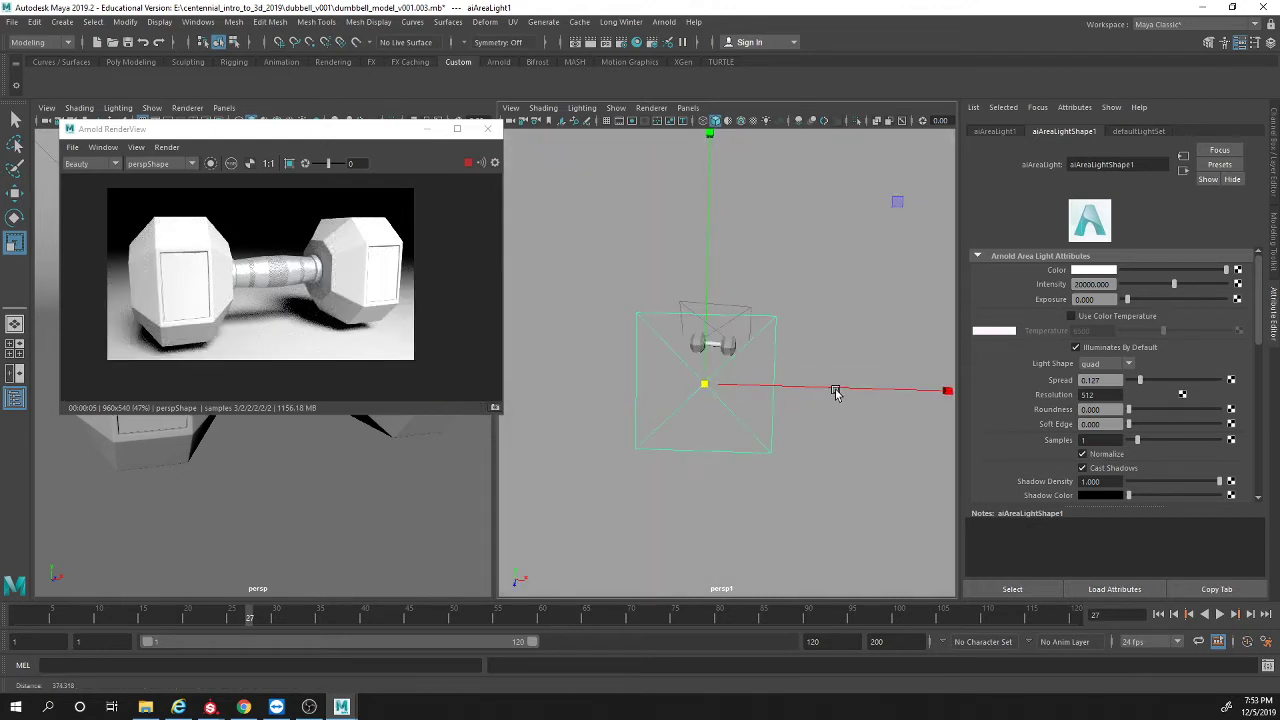
pyautogui.keyDown('alt'); pyautogui.moveTo(746, 431); pyautogui.dragTo(749, 428); pyautogui.keyUp('alt')
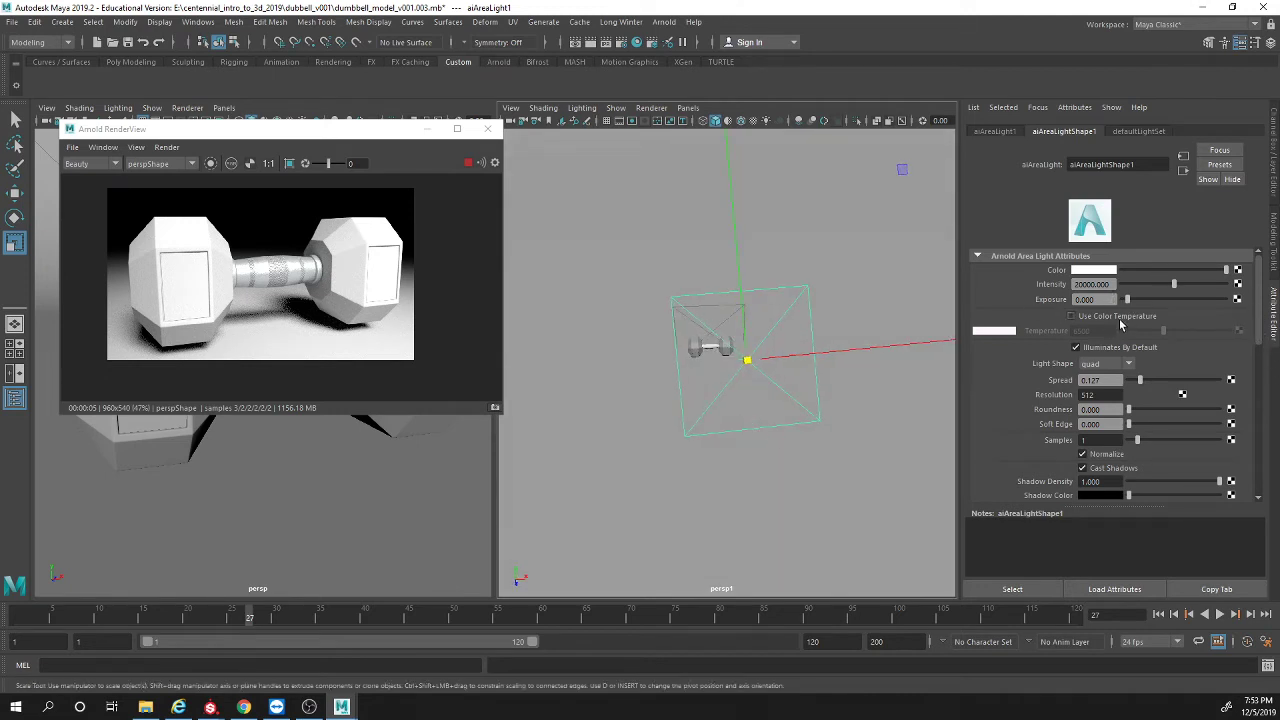
# Step: Set the area light's intensity to 1 and exposure to 10 while its default illumination is temporarily switched off
pyautogui.click(1127, 349)
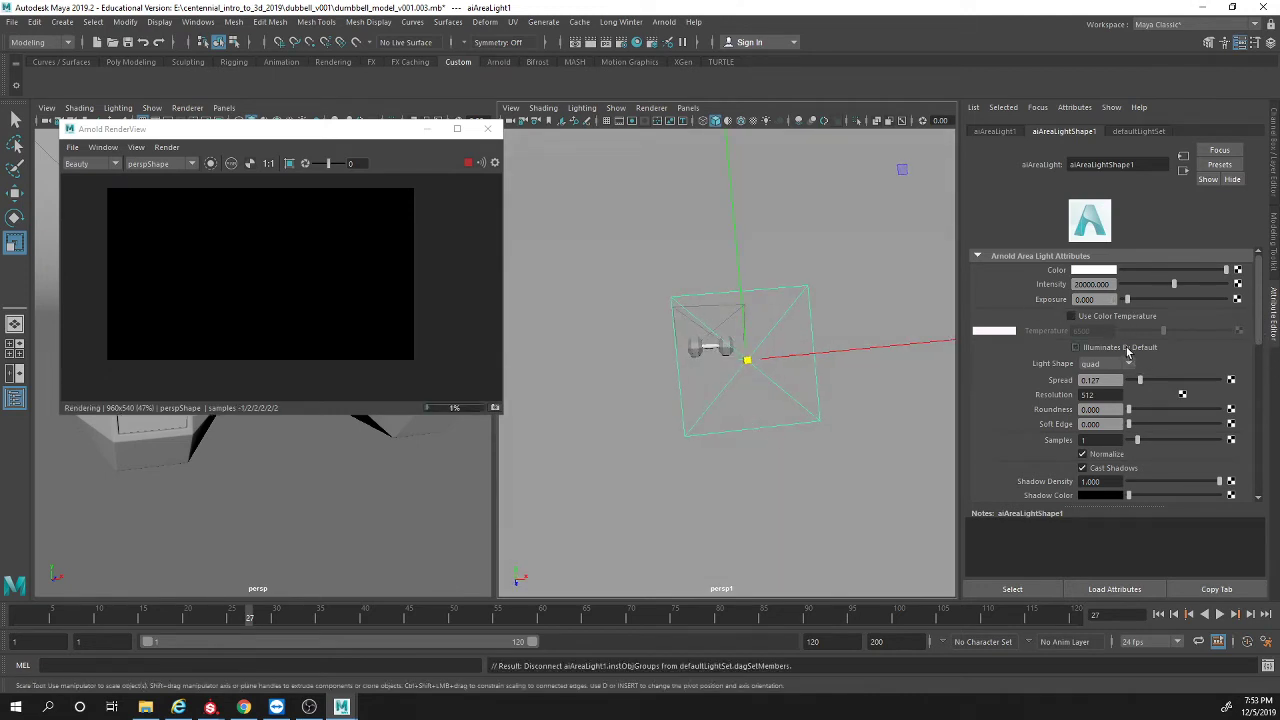
pyautogui.doubleClick(1095, 285)
pyautogui.doubleClick(1100, 300)
pyautogui.write('10')
pyautogui.press('Return')
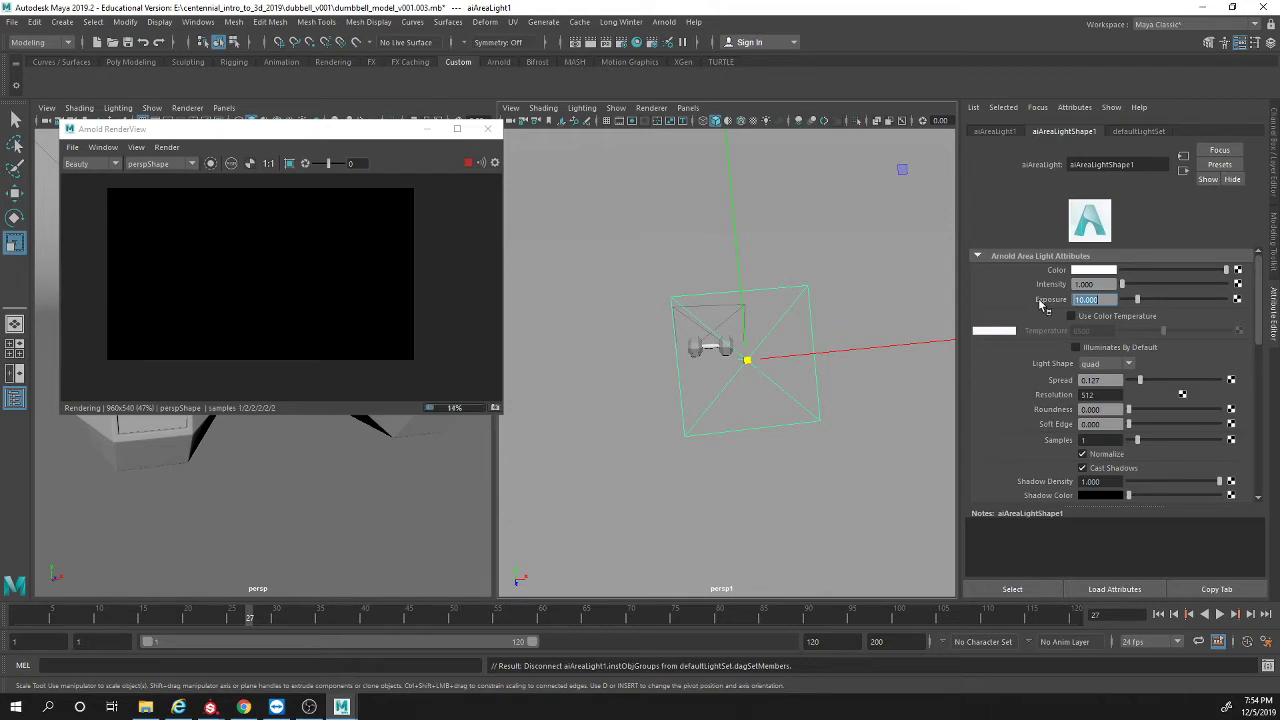
pyautogui.click(1107, 350)
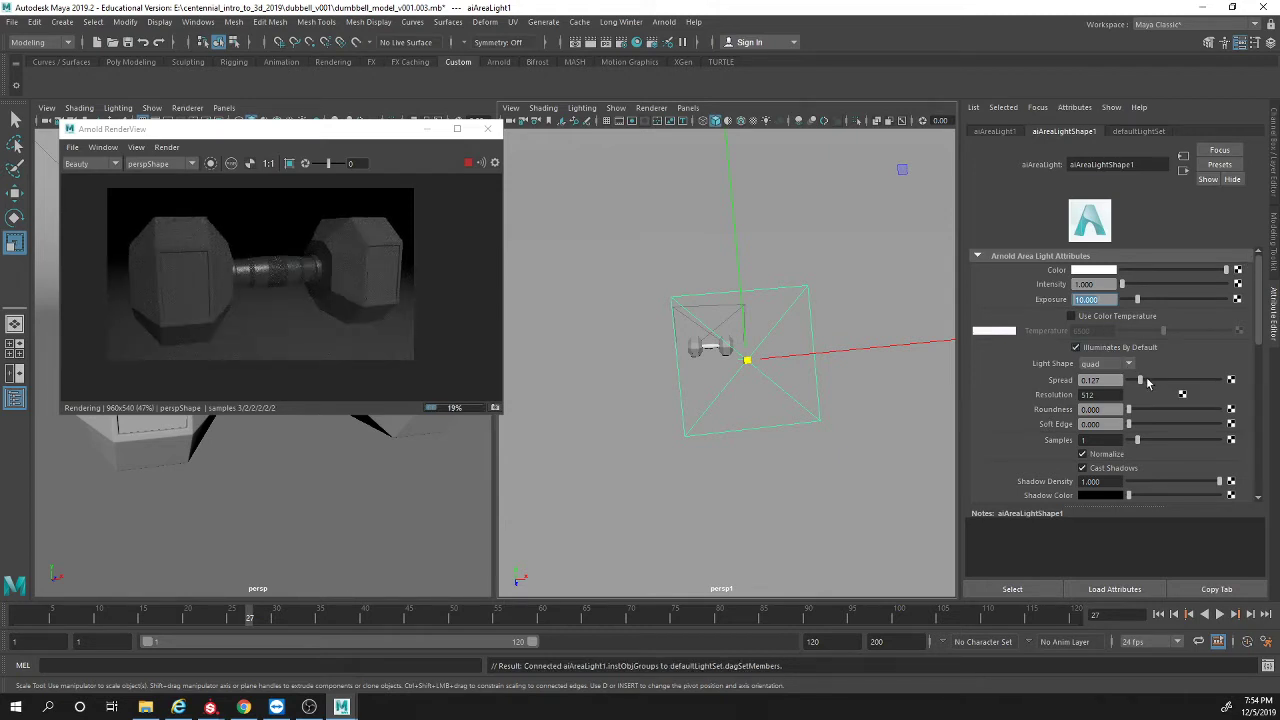
# Step: Widen the area light's spread to 1 and set its exposure to 20
pyautogui.moveTo(1145, 381); pyautogui.dragTo(1251, 381)
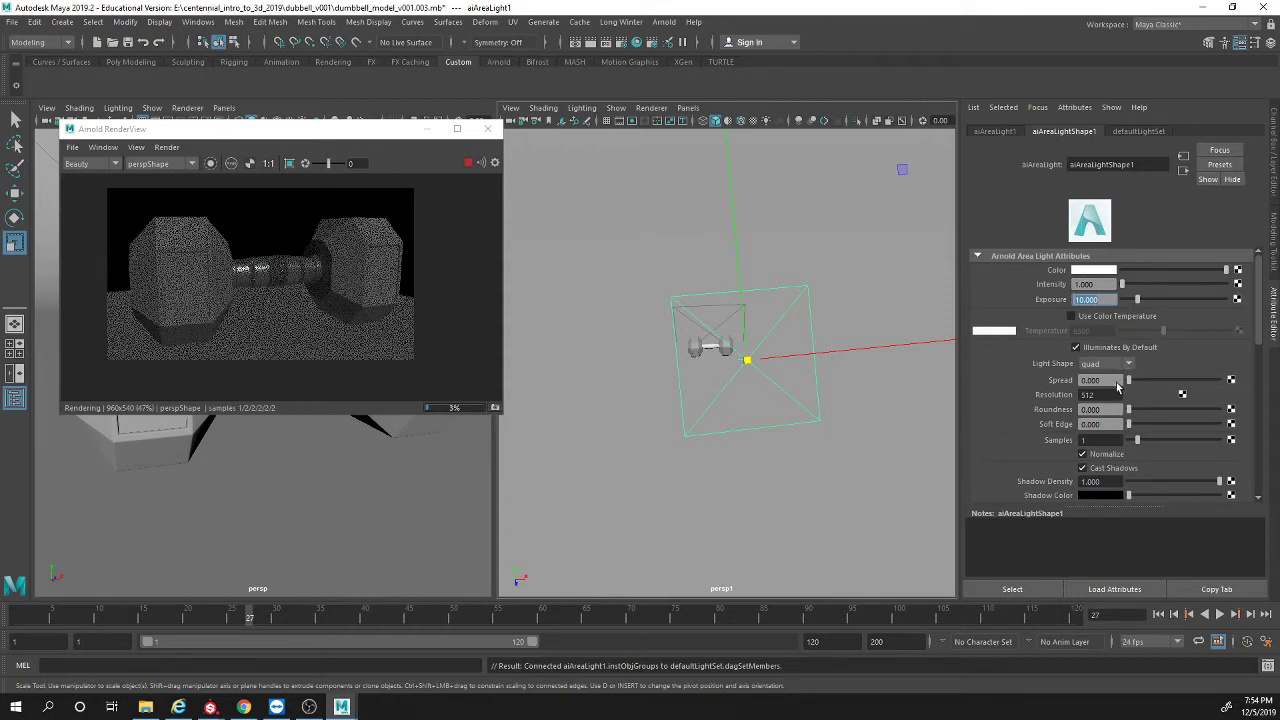
pyautogui.click(1101, 285)
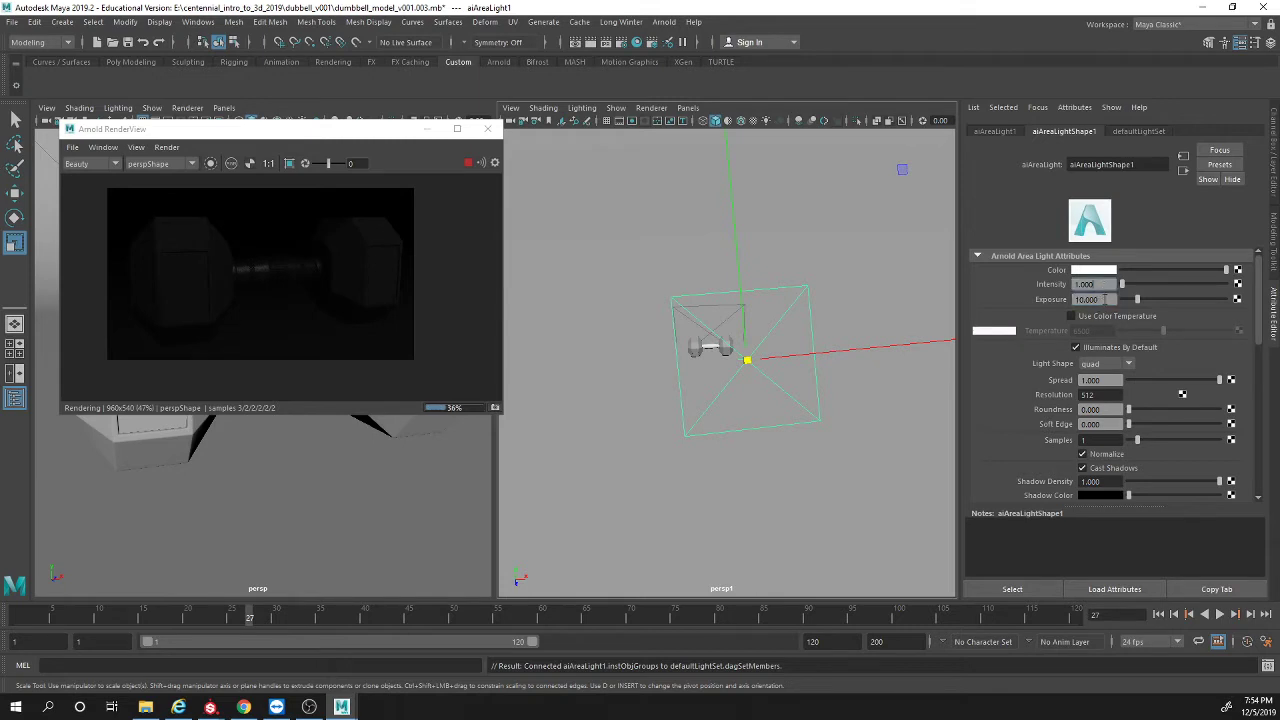
pyautogui.press('Tab')
pyautogui.write('20')
pyautogui.press('Return')
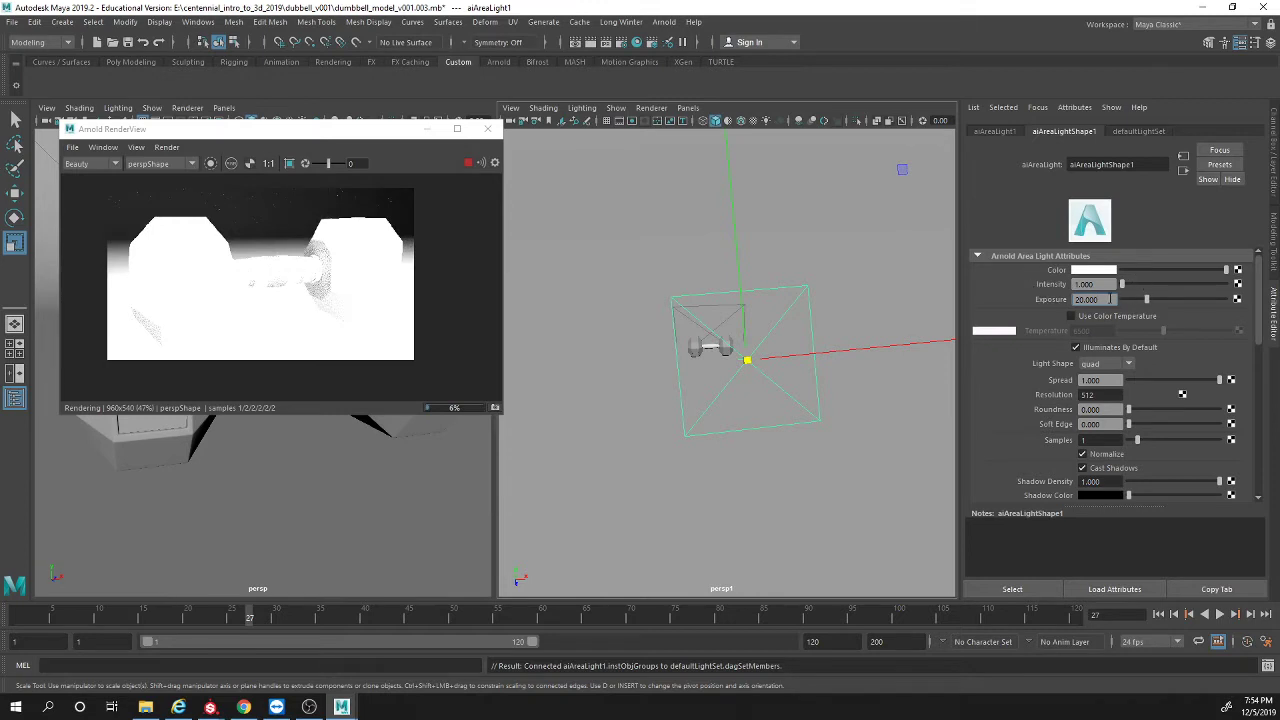
# Step: Set the area light's exposure to 15
pyautogui.write('15')
pyautogui.press('Return')
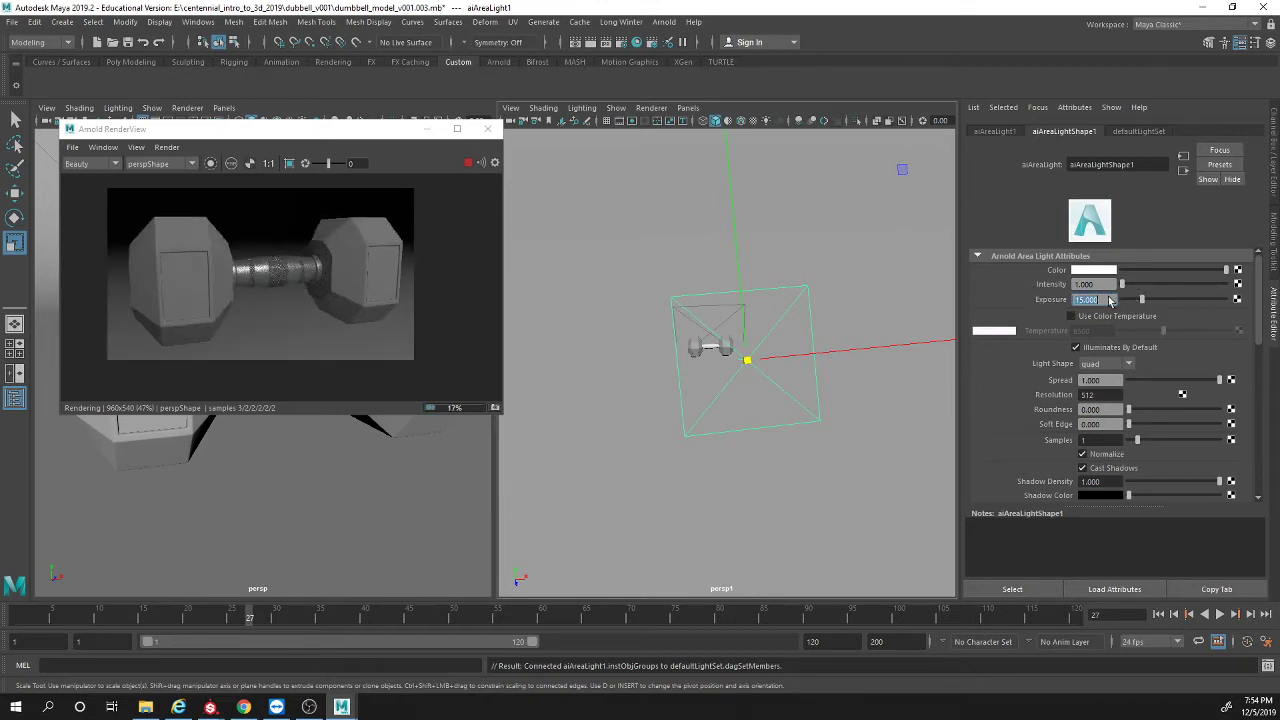
# Step: Examine the dumbbell's handle and weights up close in the Arnold render
pyautogui.scroll(-2, 268, 276)
pyautogui.scroll(10, 268, 276)
pyautogui.scroll(-3, 308, 212)
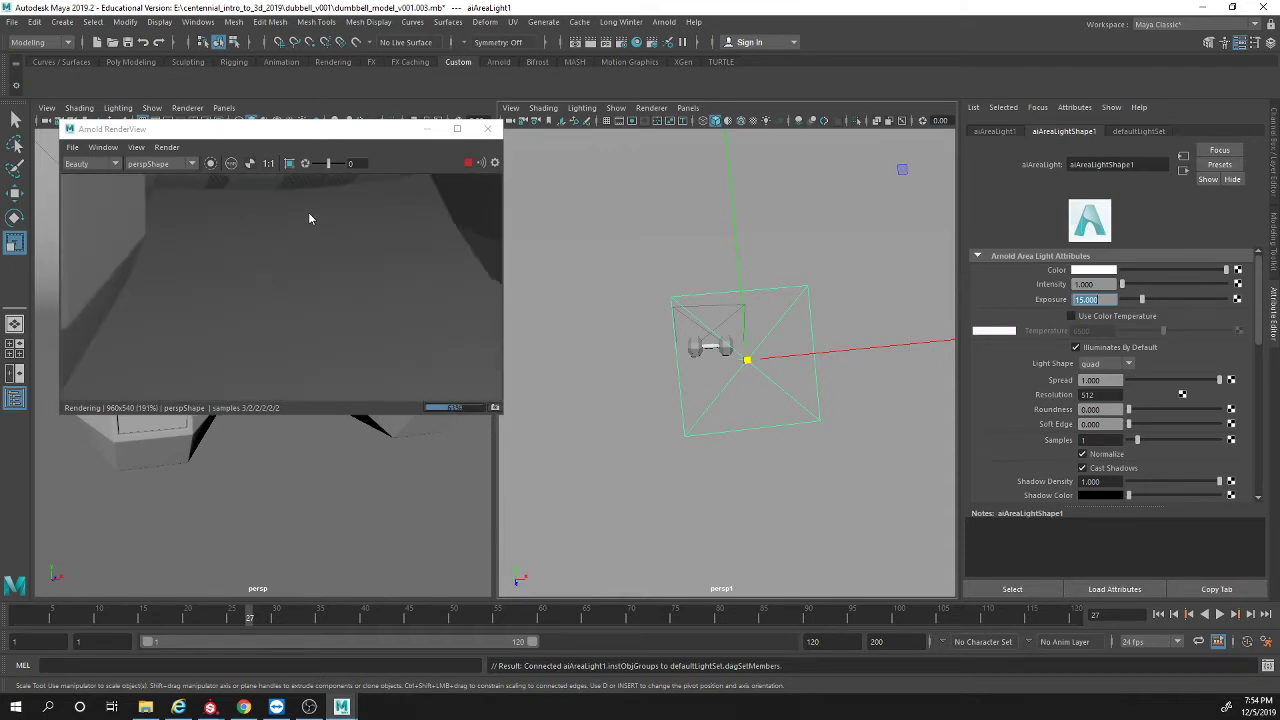
pyautogui.scroll(-1, 278, 326)
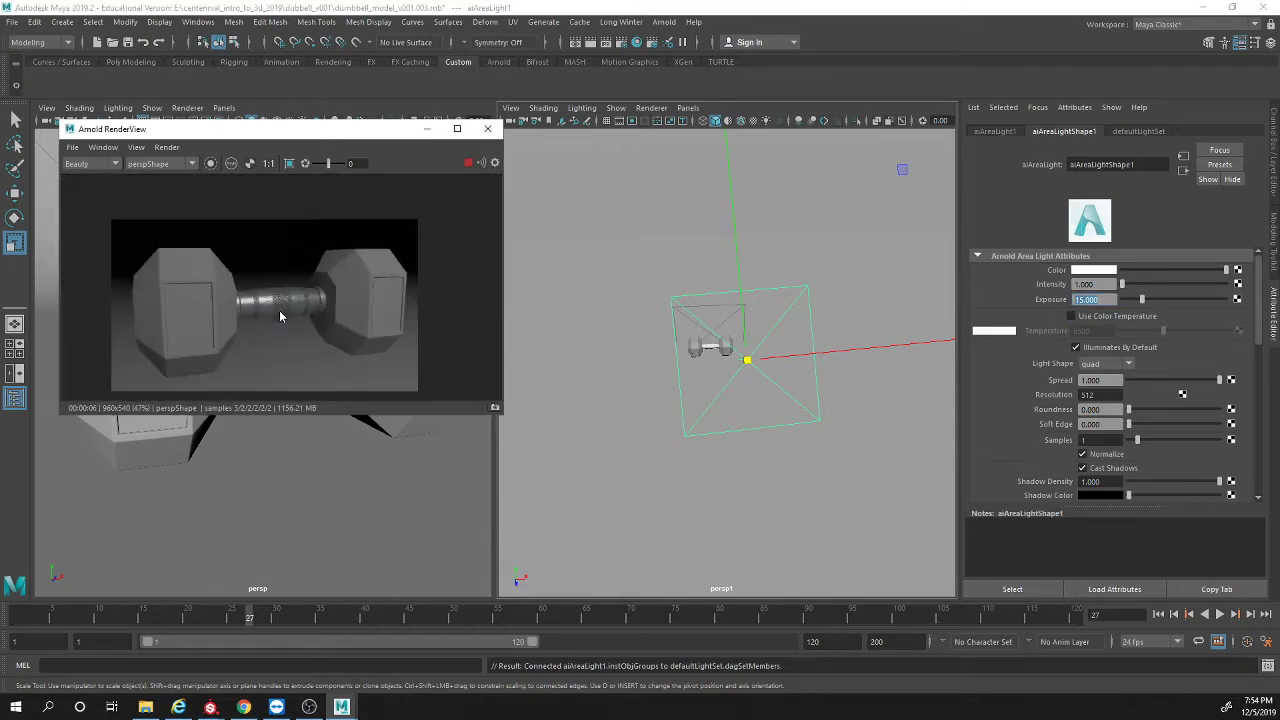
pyautogui.scroll(2, 282, 316)
pyautogui.scroll(-3, 307, 269)
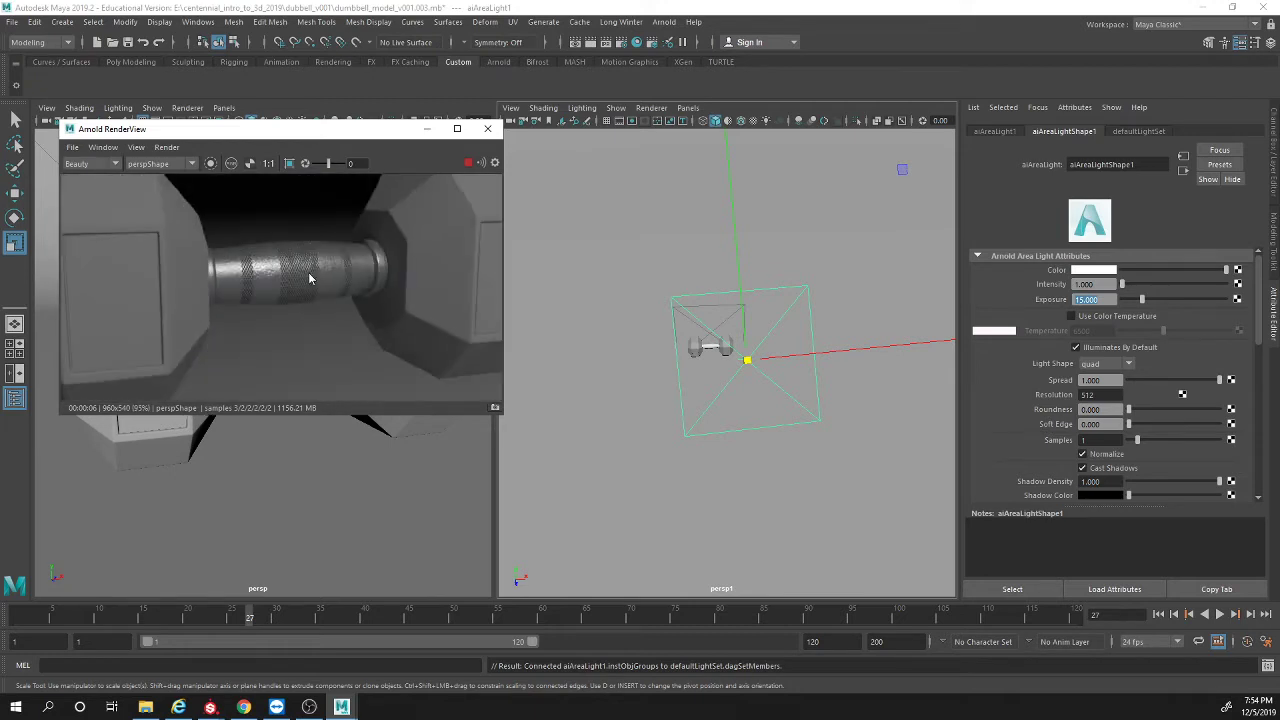
pyautogui.scroll(2, 310, 275)
pyautogui.scroll(1, 308, 272)
pyautogui.scroll(-1, 300, 273)
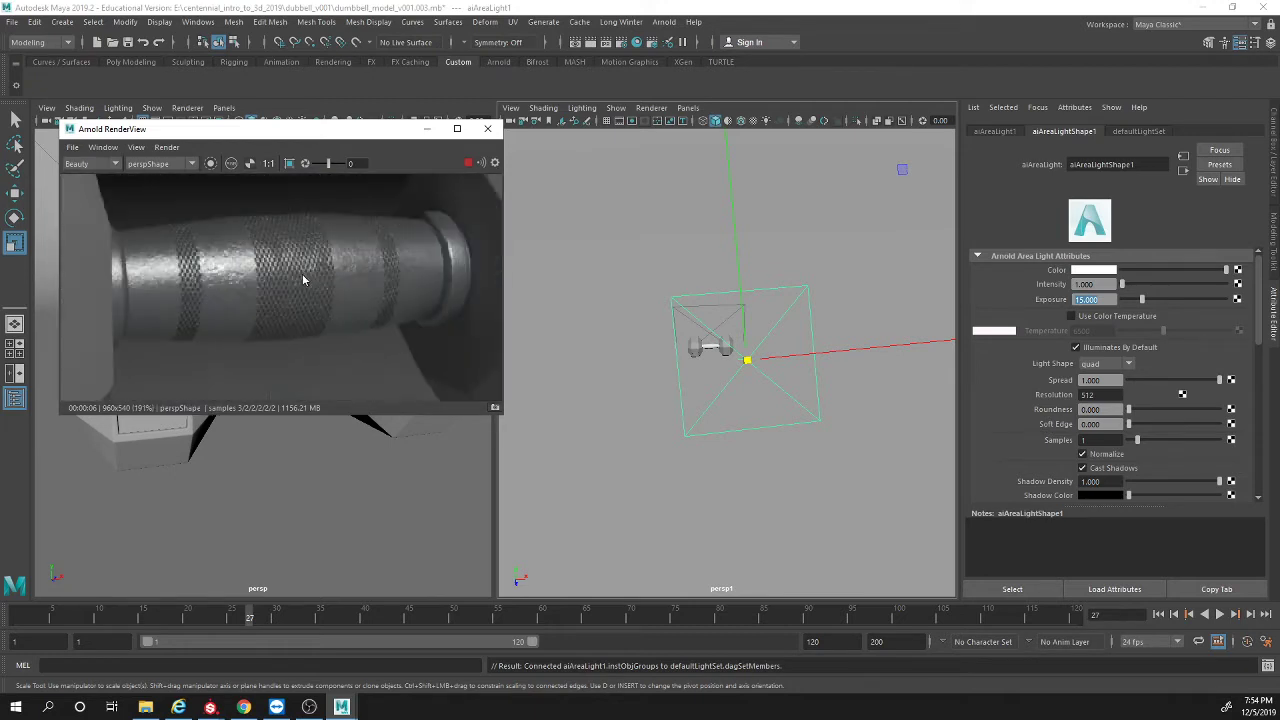
pyautogui.scroll(-3, 303, 279)
pyautogui.scroll(2, 305, 282)
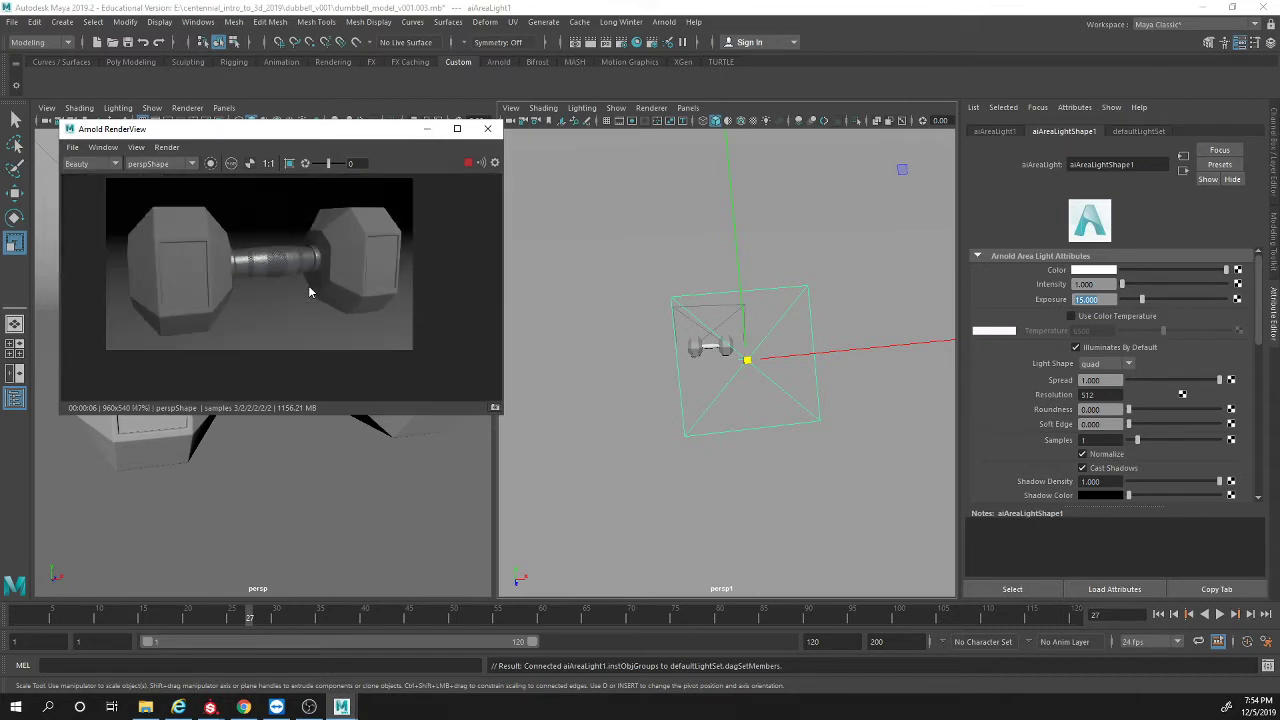
# Step: Review the area light's shape options and its visibility and light filter attributes
pyautogui.click(1108, 366)
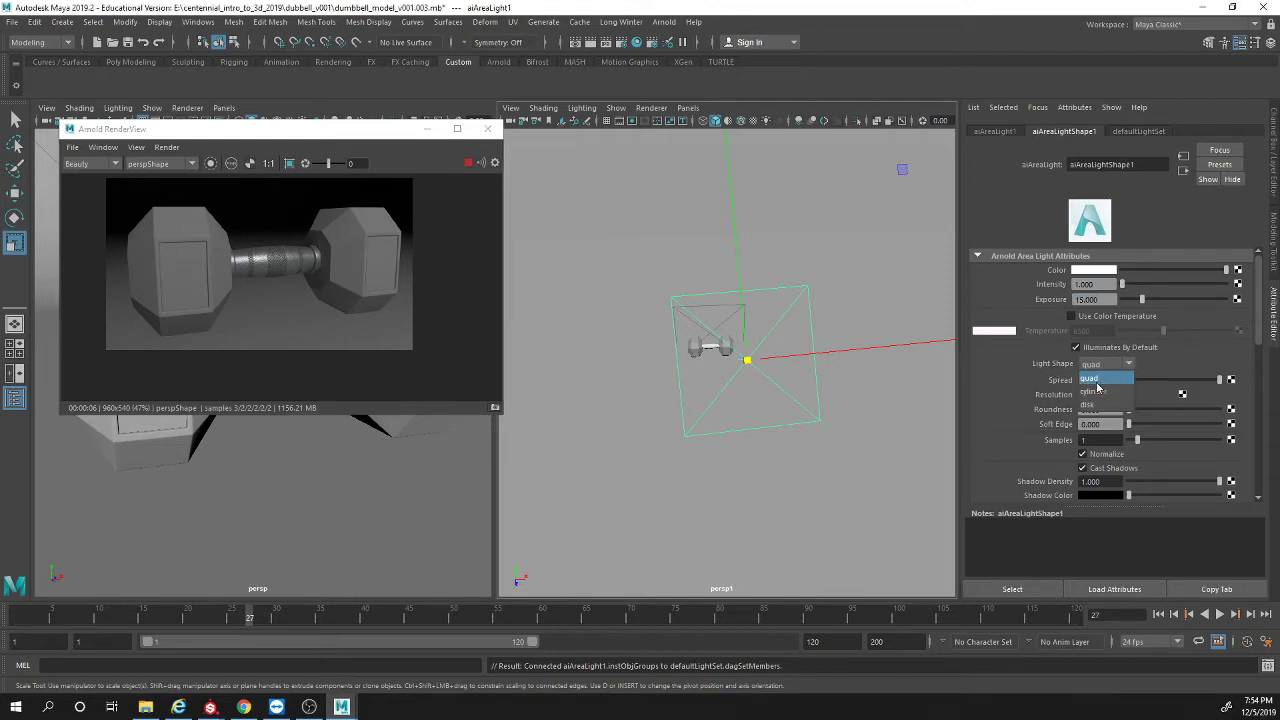
pyautogui.click(1106, 369)
pyautogui.scroll(-8, 1173, 360)
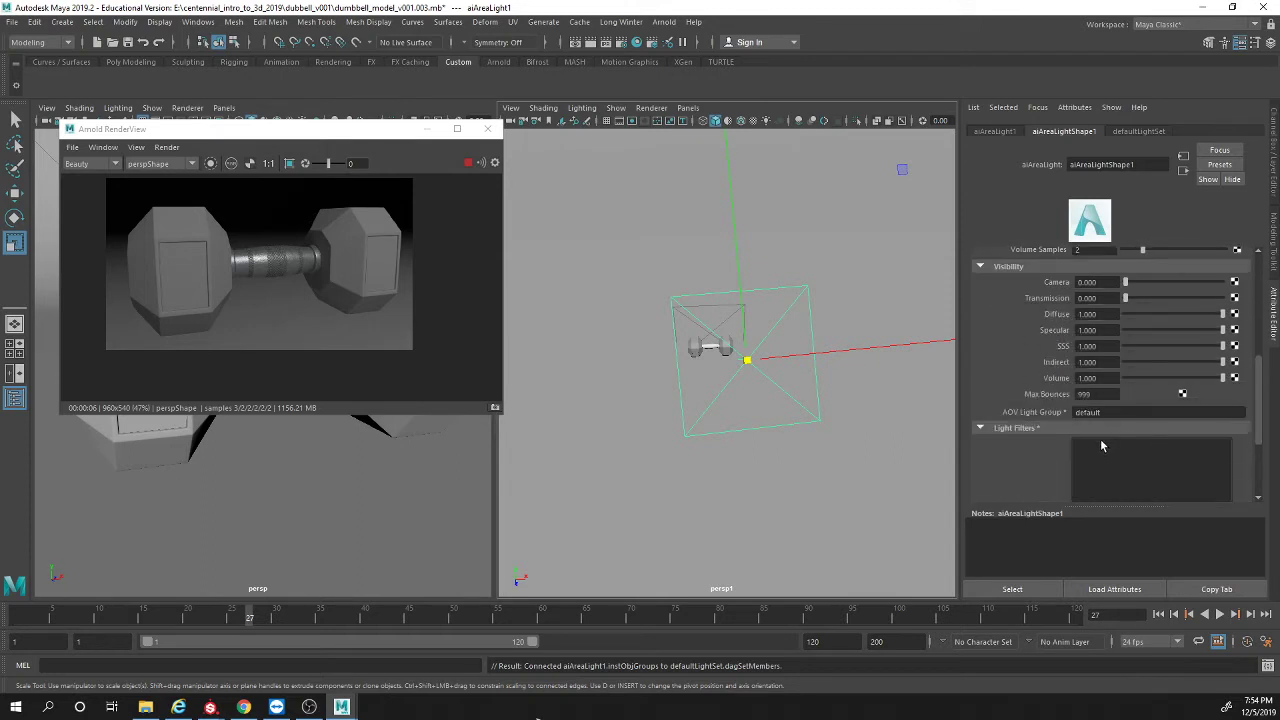
pyautogui.scroll(-3, 1130, 455)
pyautogui.scroll(10, 1151, 449)
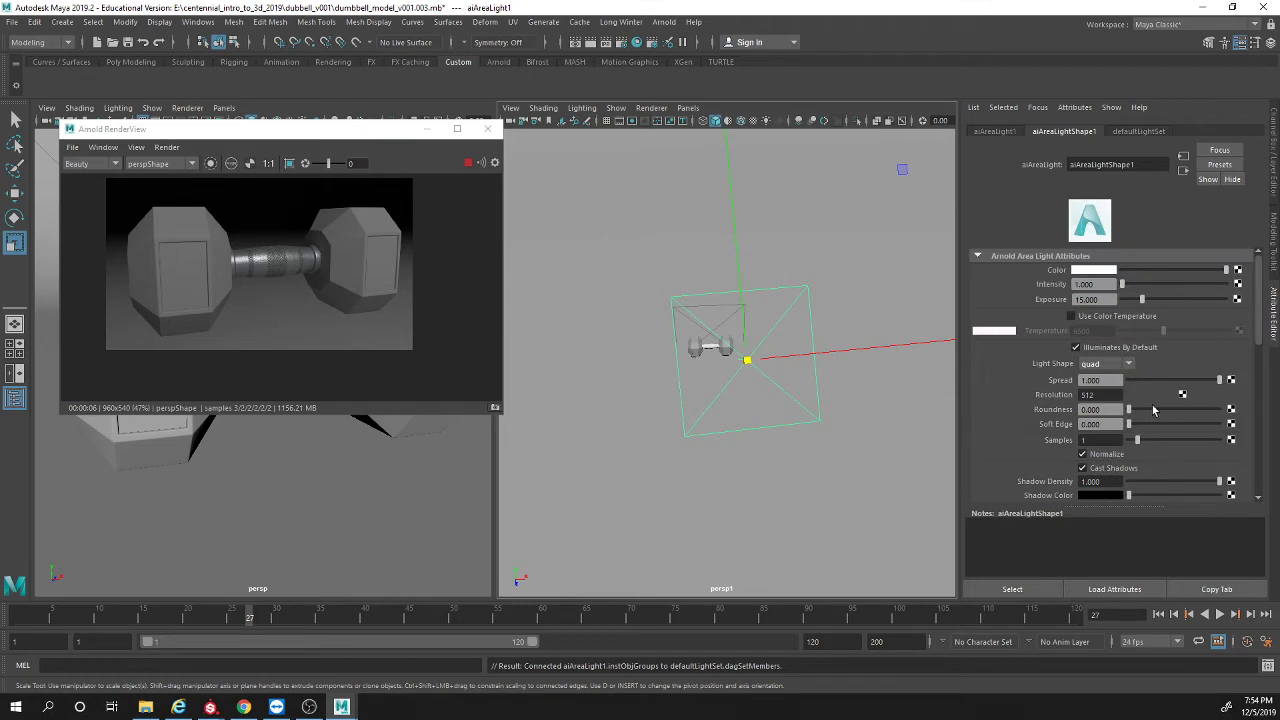
# Step: Move the area light sideways so it sits to one side in front of the dumbbell
pyautogui.press('w')
pyautogui.keyDown('alt'); pyautogui.moveTo(806, 374); pyautogui.dragTo(872, 375); pyautogui.keyUp('alt')
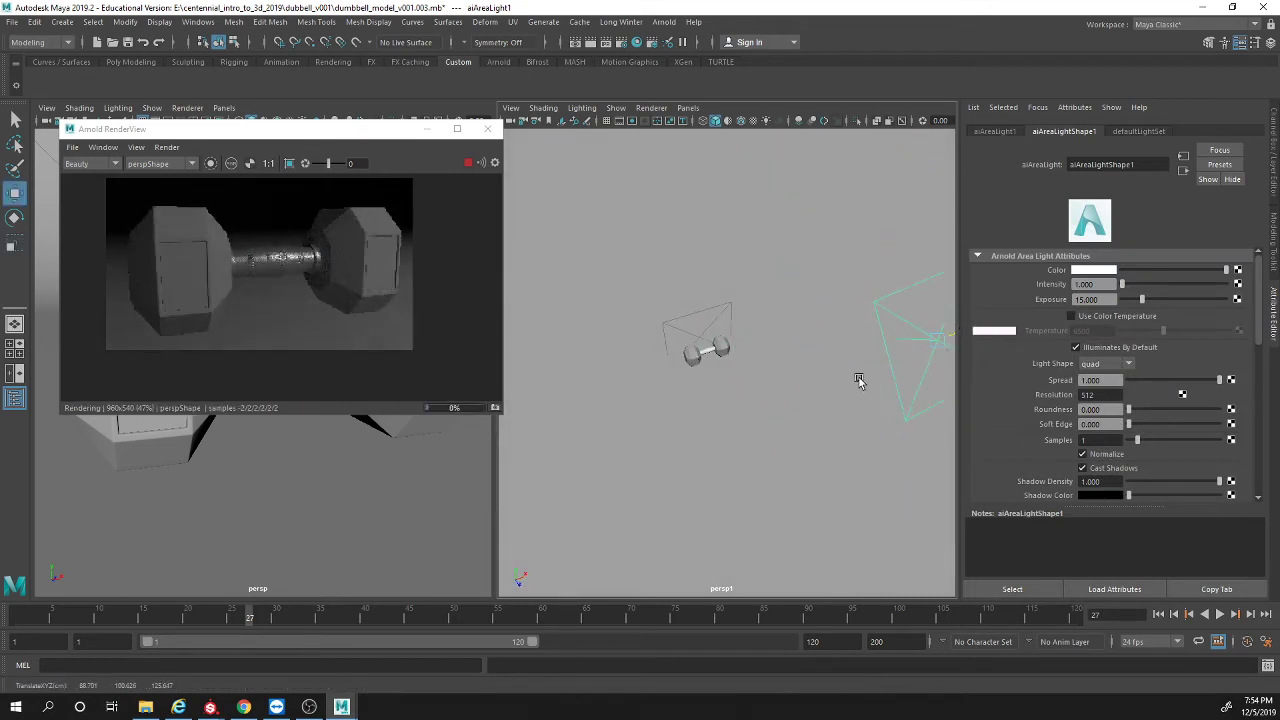
pyautogui.press('f')
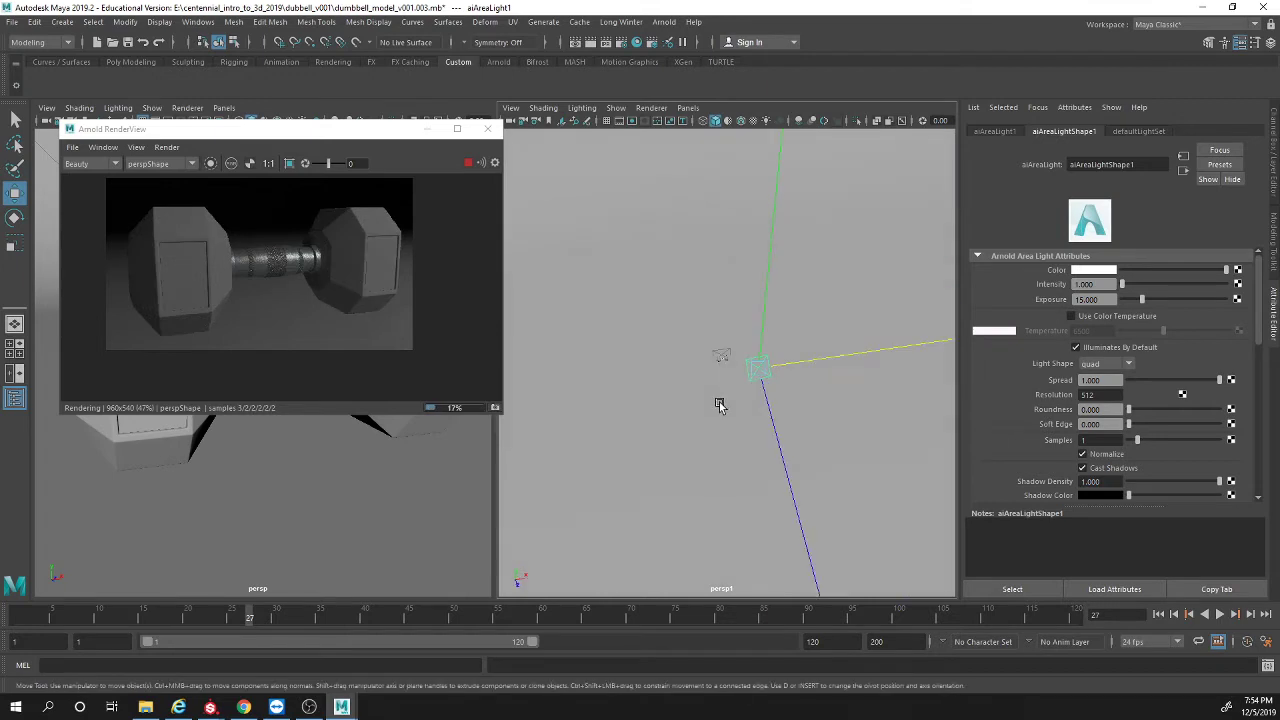
pyautogui.keyDown('alt'); pyautogui.moveTo(714, 389); pyautogui.dragTo(795, 390); pyautogui.keyUp('alt')
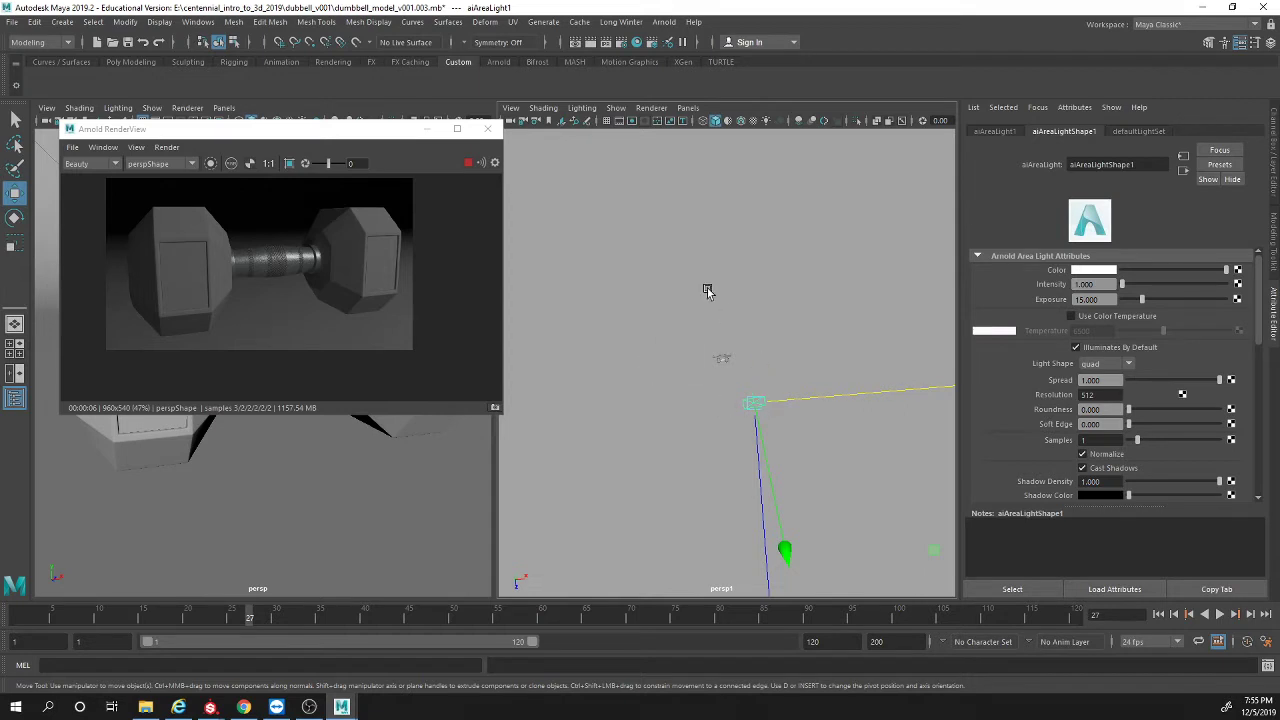
# Step: Switch to Internet Explorer to study the 3 Point Lighting Set-Up diagram, and return to Maya
pyautogui.click(186, 708)
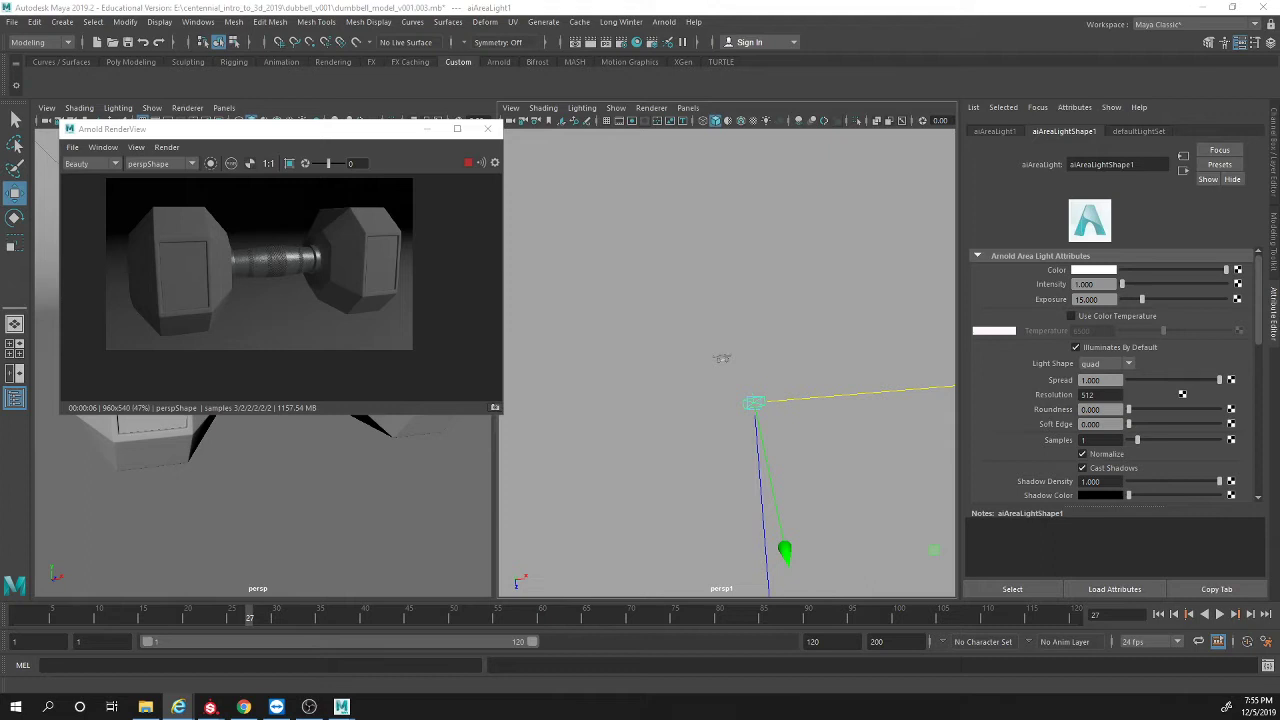
pyautogui.moveTo(1279, 100); pyautogui.dragTo(484, 150)
pyautogui.doubleClick(484, 150)
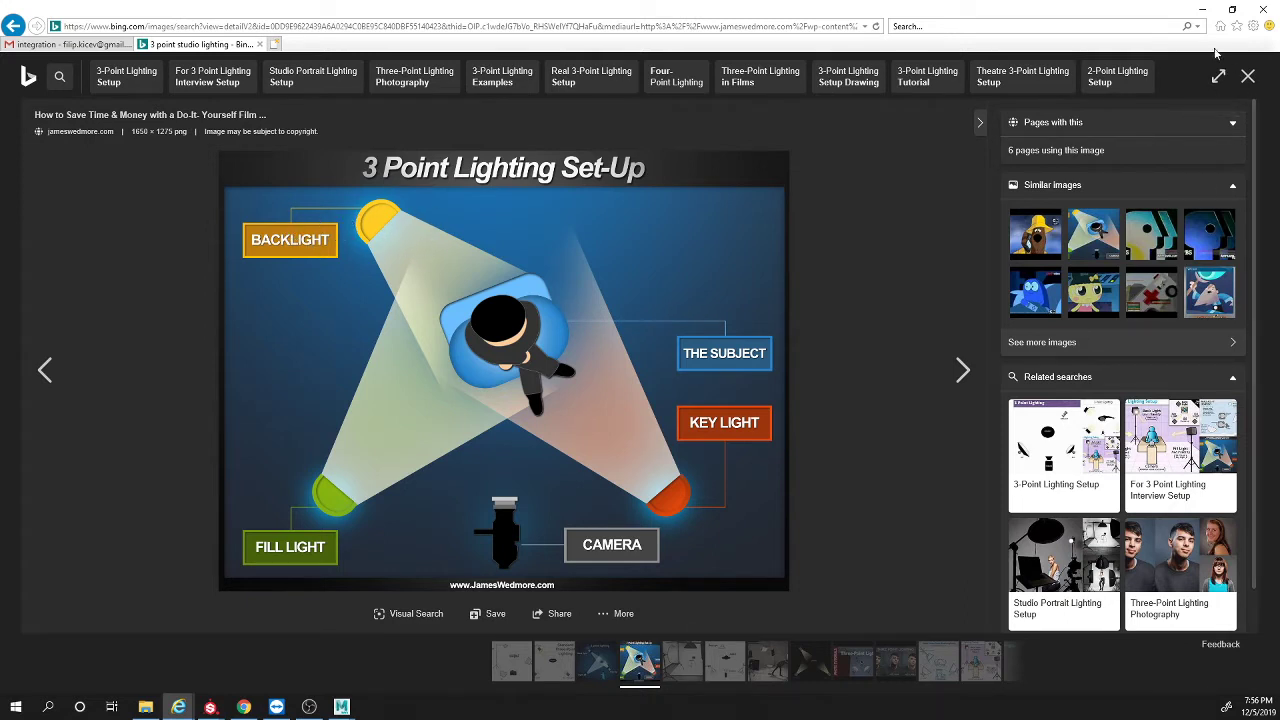
pyautogui.click(1202, 10)
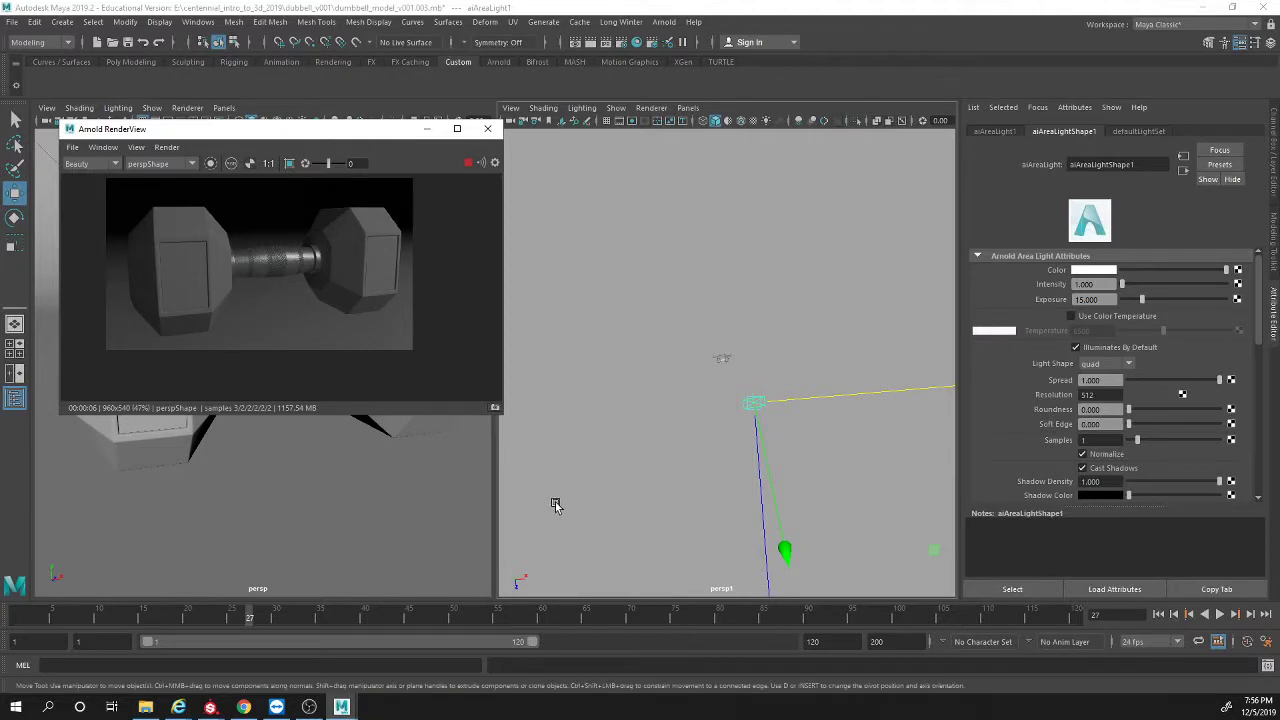
# Step: Move the area light farther out to the side of the dumbbell, into the key light position
pyautogui.keyDown('alt'); pyautogui.moveTo(768, 441); pyautogui.dragTo(722, 467); pyautogui.keyUp('alt')
pyautogui.moveTo(816, 373); pyautogui.dragTo(851, 362)
pyautogui.moveTo(850, 360); pyautogui.dragTo(843, 360, button='middle')
# Step: Rotate the area light so it aims down at the dumbbell from the side, and stop the live render
pyautogui.press('e')
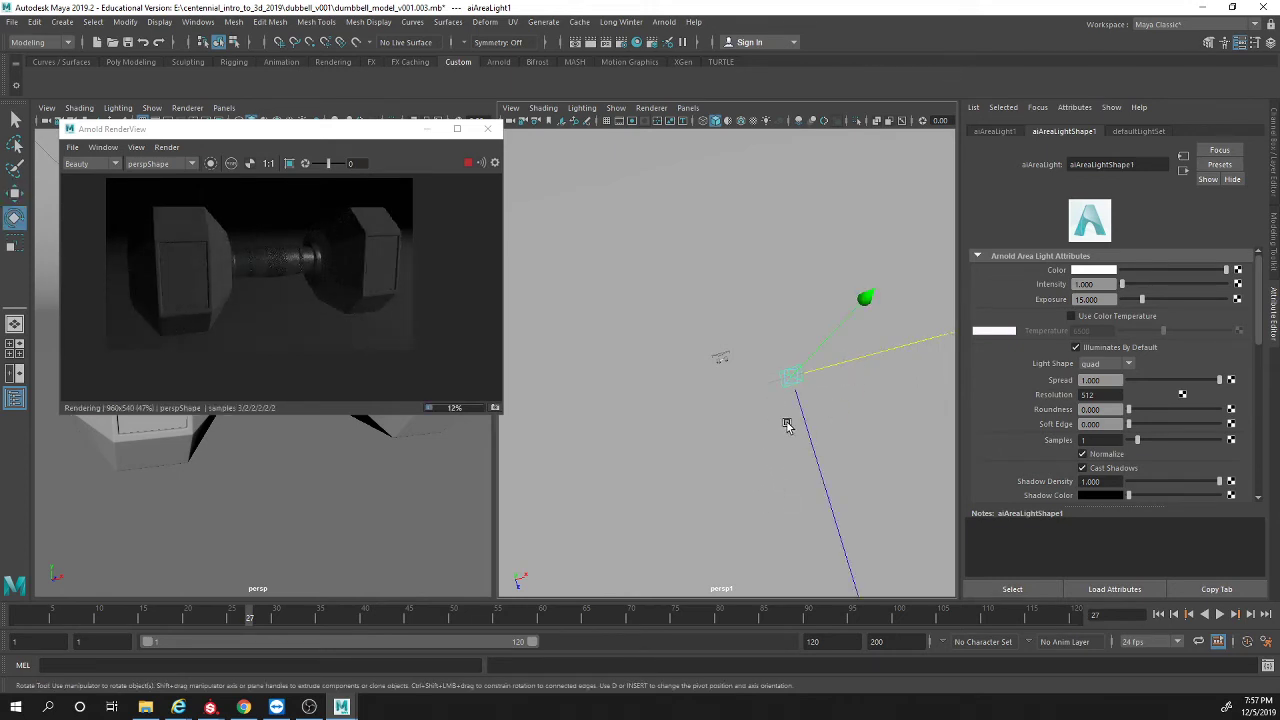
pyautogui.keyDown('alt'); pyautogui.moveTo(786, 434); pyautogui.dragTo(768, 460); pyautogui.keyUp('alt')
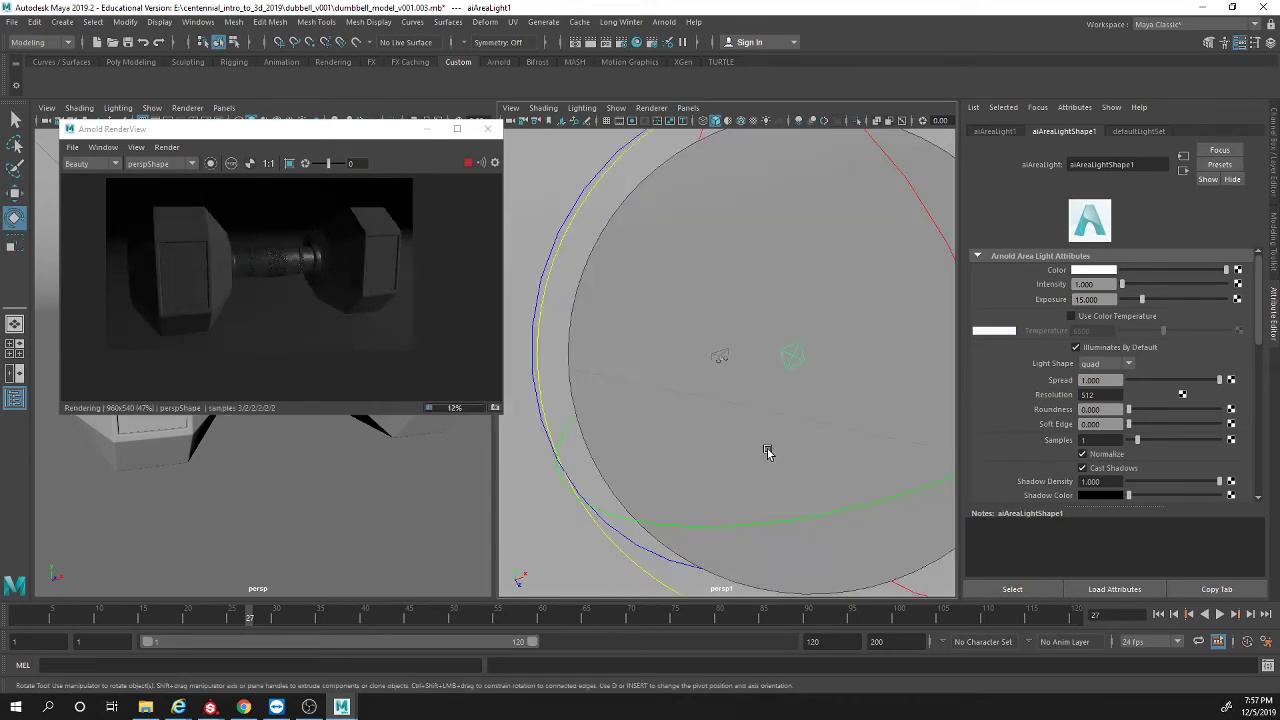
pyautogui.moveTo(686, 460); pyautogui.dragTo(818, 458, button='middle')
pyautogui.moveTo(708, 440)
pyautogui.keyDown('alt'); pyautogui.mouseDown()
pyautogui.moveTo(726, 431)
pyautogui.moveTo(703, 455)
pyautogui.moveTo(716, 442)
pyautogui.mouseUp(); pyautogui.keyUp('alt')
pyautogui.press('e')
pyautogui.moveTo(789, 334); pyautogui.dragTo(722, 338)
pyautogui.keyDown('alt'); pyautogui.moveTo(648, 456); pyautogui.dragTo(845, 378); pyautogui.keyUp('alt')
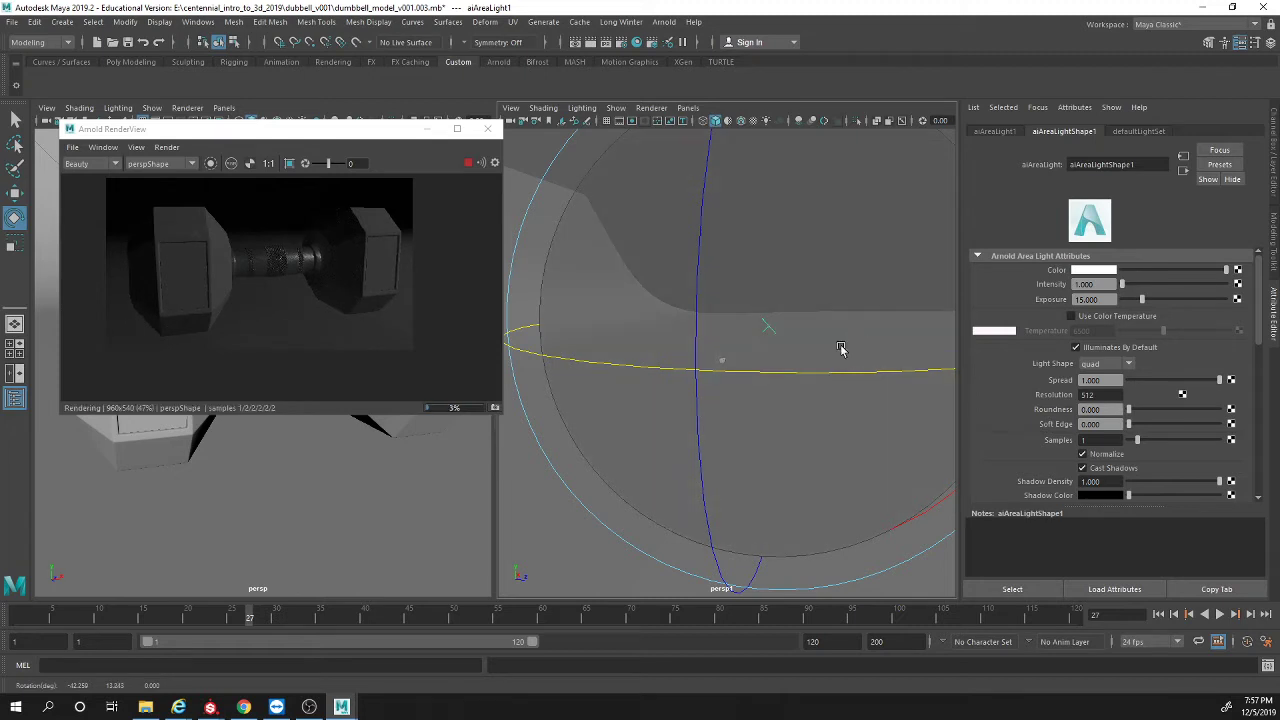
pyautogui.click(470, 164)
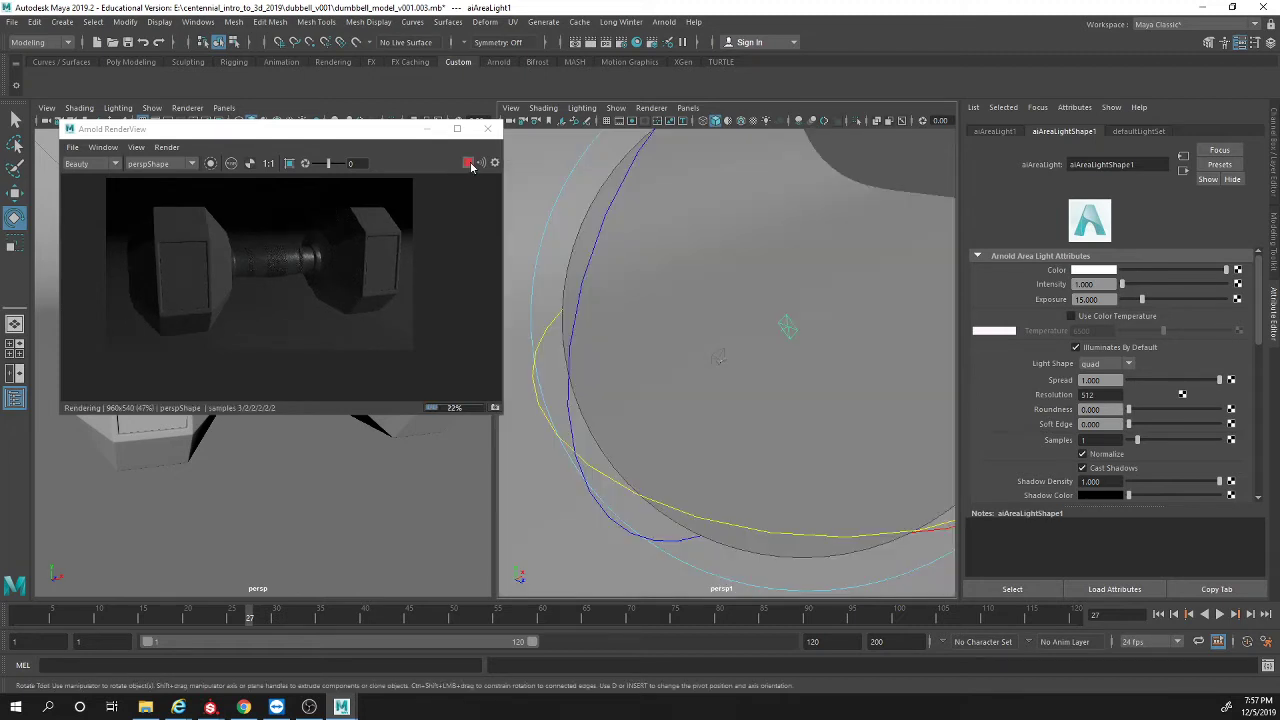
pyautogui.press('Escape')
# Step: Duplicate the area light, move the copy to the opposite front side and rotate it to face the dumbbell
pyautogui.moveTo(820, 400)
pyautogui.mouseDown()
pyautogui.moveTo(711, 443)
pyautogui.moveTo(711, 409)
pyautogui.moveTo(569, 491)
pyautogui.moveTo(649, 509)
pyautogui.moveTo(665, 423)
pyautogui.mouseUp()
pyautogui.hotkey('ctrl', 'd')
pyautogui.press('w')
pyautogui.moveTo(791, 326); pyautogui.dragTo(758, 398)
pyautogui.press('e')
pyautogui.moveTo(929, 417); pyautogui.dragTo(578, 566)
pyautogui.press('w')
pyautogui.moveTo(709, 406); pyautogui.dragTo(668, 386)
# Step: Set the duplicated area light's exposure to 5
pyautogui.click(1111, 299)
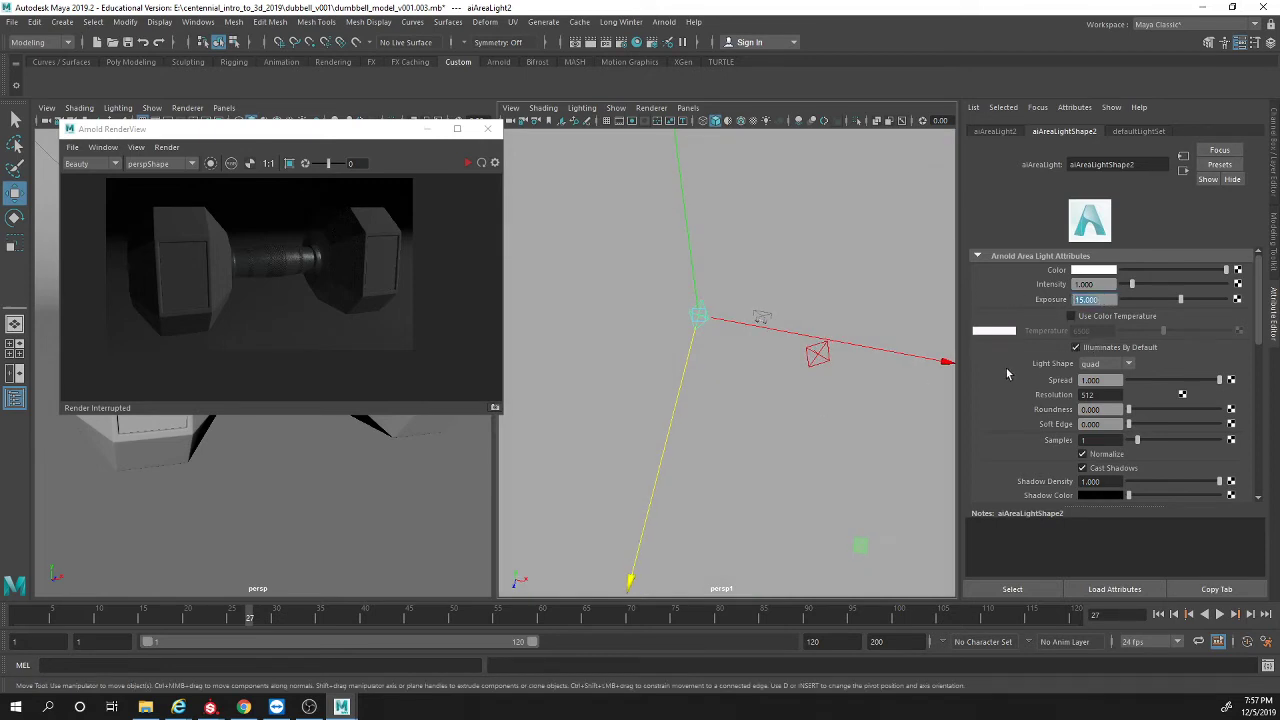
pyautogui.write('5')
pyautogui.press('Return')
# Step: Duplicate the second area light, place the copy above and behind the dumbbell, and rotate it to face the dumbbell
pyautogui.keyDown('alt'); pyautogui.moveTo(743, 384); pyautogui.dragTo(803, 374); pyautogui.keyUp('alt')
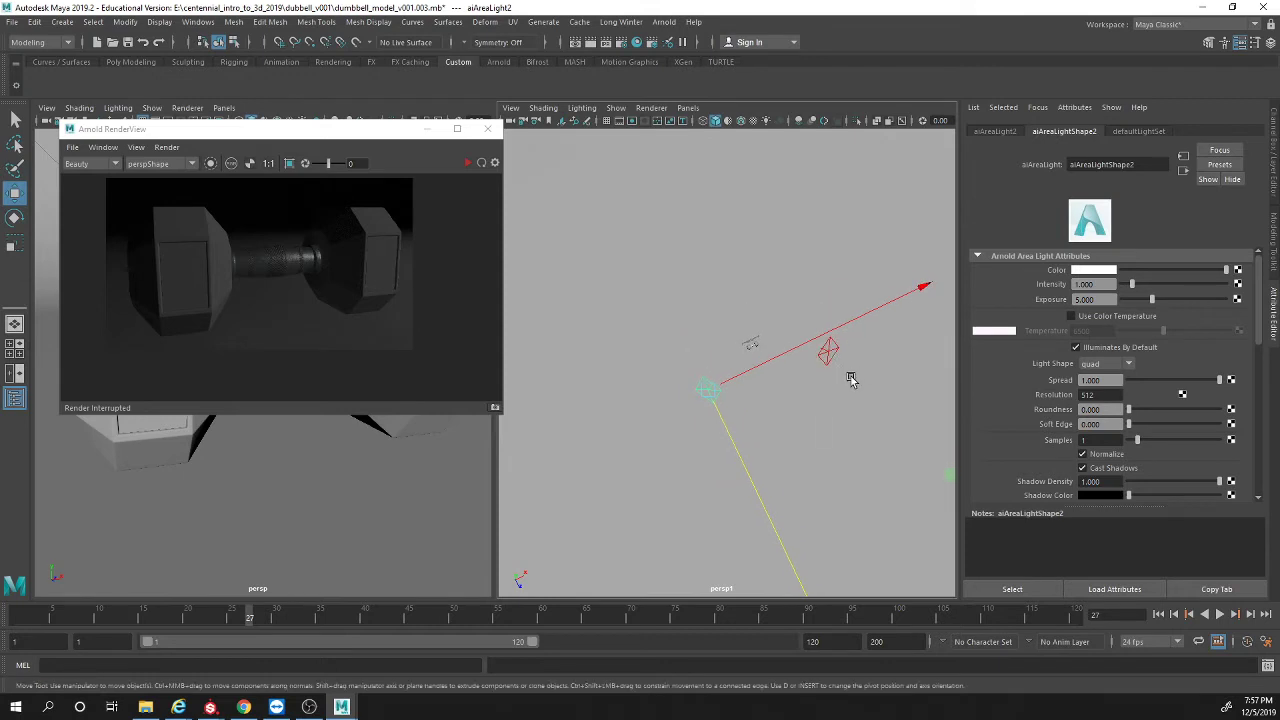
pyautogui.hotkey('ctrl', 'd')
pyautogui.moveTo(737, 446); pyautogui.dragTo(743, 343)
pyautogui.press('e')
pyautogui.moveTo(891, 337); pyautogui.dragTo(456, 348)
pyautogui.moveTo(664, 316); pyautogui.dragTo(592, 136)
pyautogui.keyDown('alt'); pyautogui.moveTo(626, 263); pyautogui.dragTo(735, 327); pyautogui.keyUp('alt')
pyautogui.press('w')
pyautogui.moveTo(654, 289); pyautogui.dragTo(638, 314)
pyautogui.keyDown('alt'); pyautogui.moveTo(701, 346); pyautogui.dragTo(651, 371); pyautogui.keyUp('alt')
pyautogui.moveTo(667, 278); pyautogui.dragTo(642, 263)
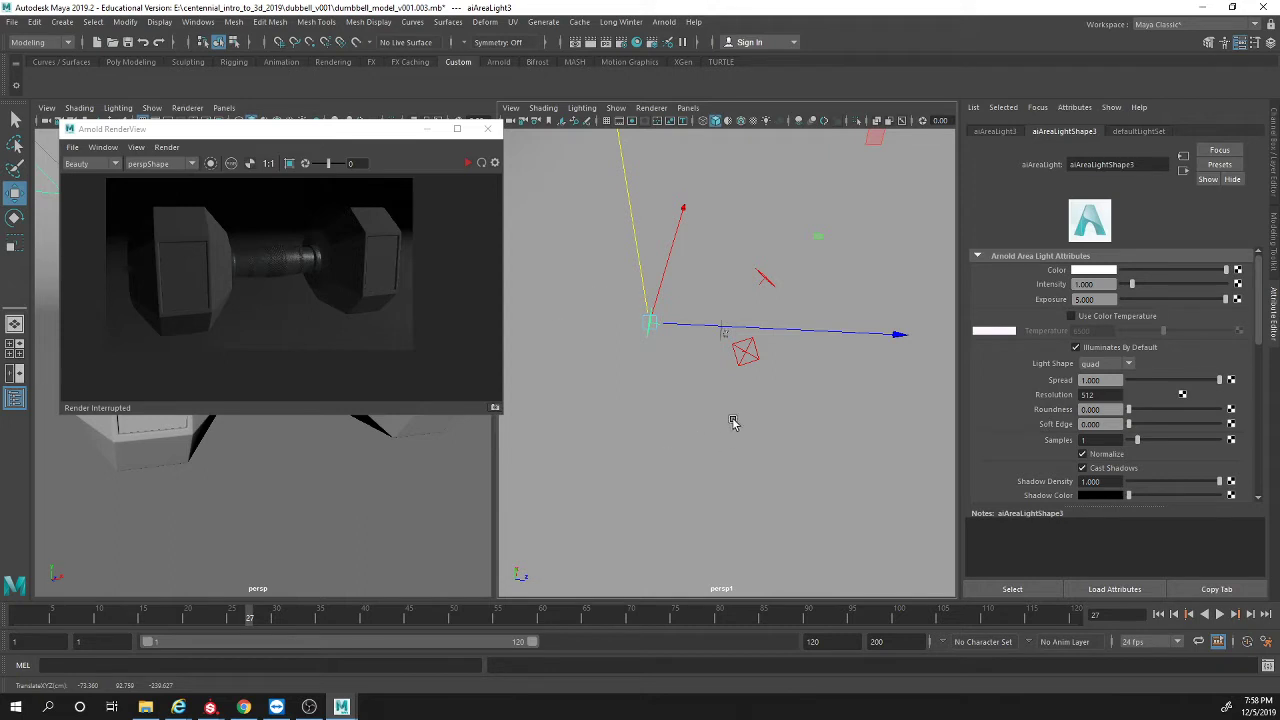
pyautogui.keyDown('alt'); pyautogui.moveTo(734, 420); pyautogui.dragTo(624, 421); pyautogui.keyUp('alt')
pyautogui.moveTo(740, 277); pyautogui.dragTo(766, 270)
# Step: Check the three area lights by selecting each one in turn
pyautogui.click(1100, 299)
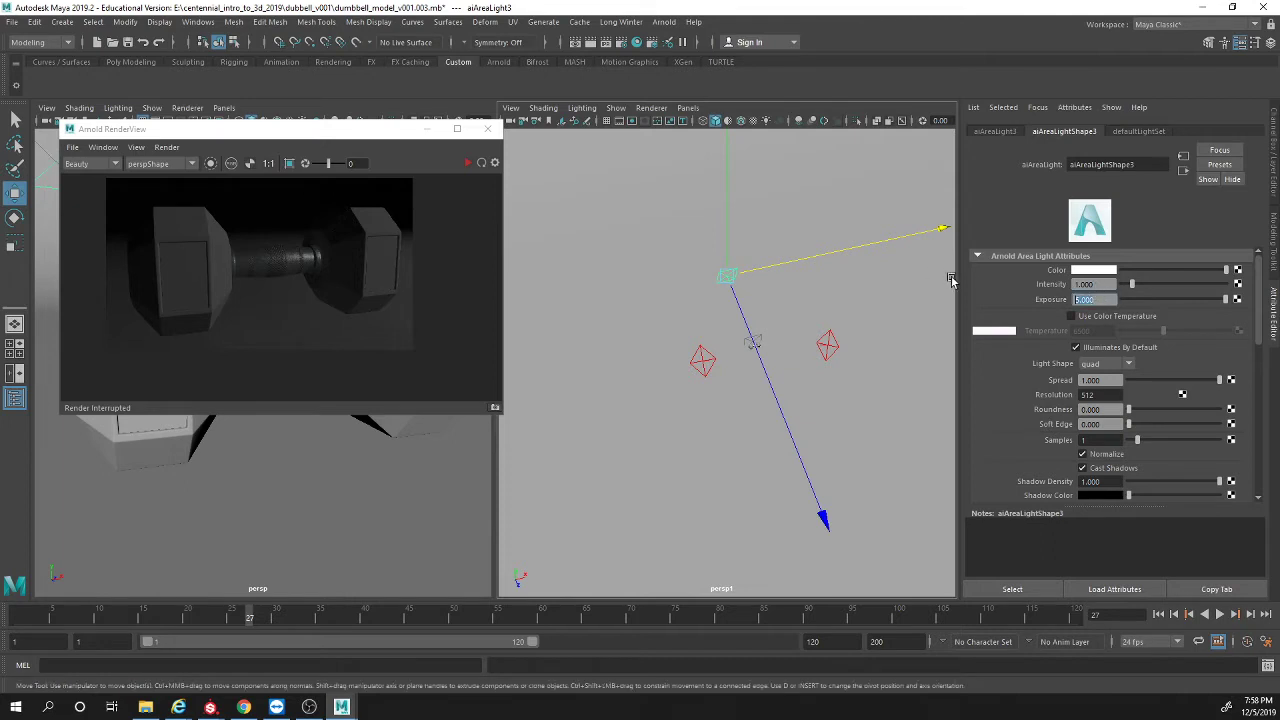
pyautogui.keyDown('alt'); pyautogui.moveTo(670, 371); pyautogui.dragTo(666, 371); pyautogui.keyUp('alt')
pyautogui.click(823, 346)
pyautogui.press('q')
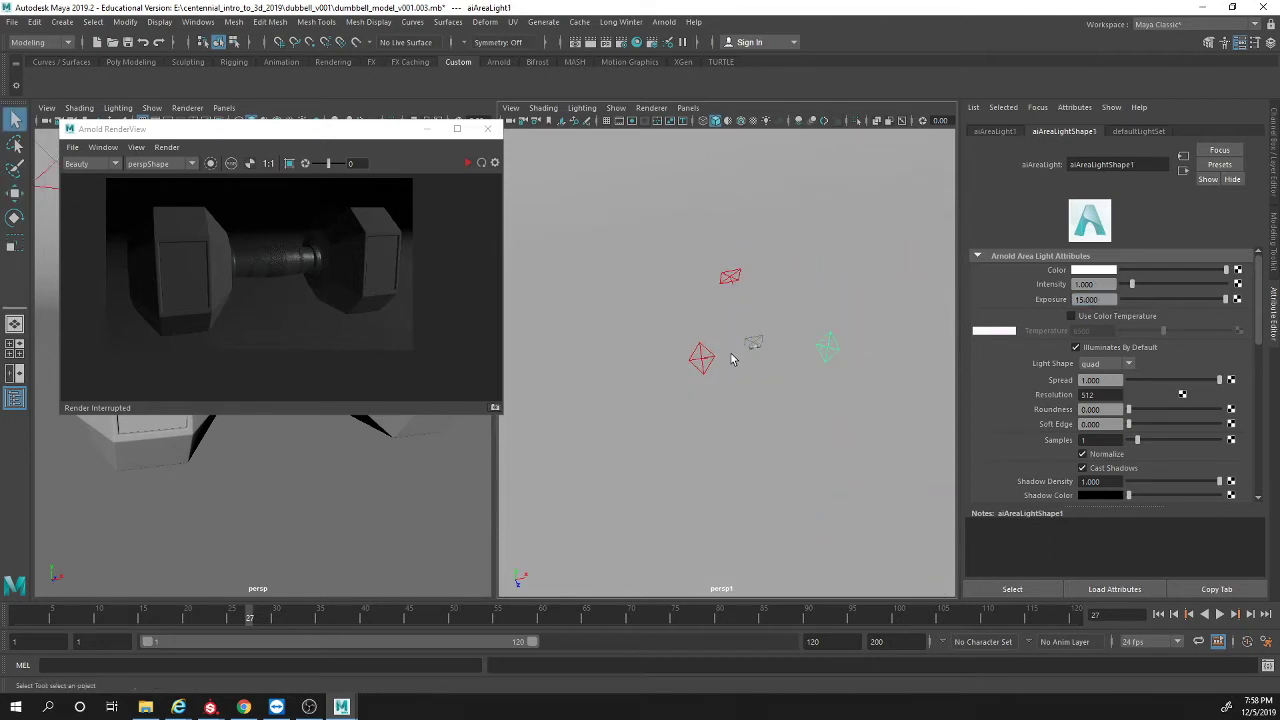
pyautogui.click(703, 355)
pyautogui.click(730, 277)
# Step: Rename the original area light's shape as key
pyautogui.click(827, 347)
pyautogui.doubleClick(1146, 163)
pyautogui.write('key')
pyautogui.press('Return')
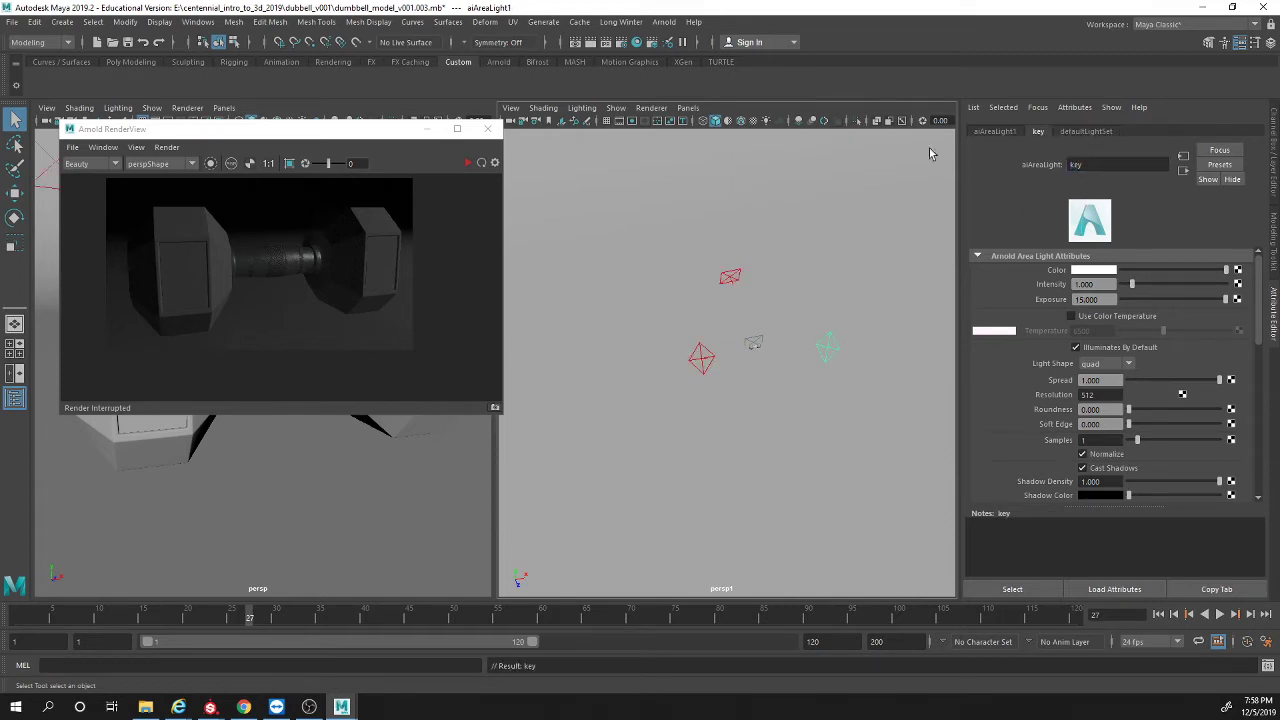
# Step: Rename the opposite front light's shape as fill and the back light's shape as rim
pyautogui.click(701, 357)
pyautogui.doubleClick(1100, 165)
pyautogui.write('t')
pyautogui.press('Return')
pyautogui.click(731, 276)
pyautogui.doubleClick(1098, 163)
pyautogui.write('rim')
pyautogui.press('Return')
# Step: Restart the live render and shift the Arnold RenderView window slightly
pyautogui.keyDown('alt'); pyautogui.moveTo(803, 426); pyautogui.dragTo(775, 396); pyautogui.keyUp('alt')
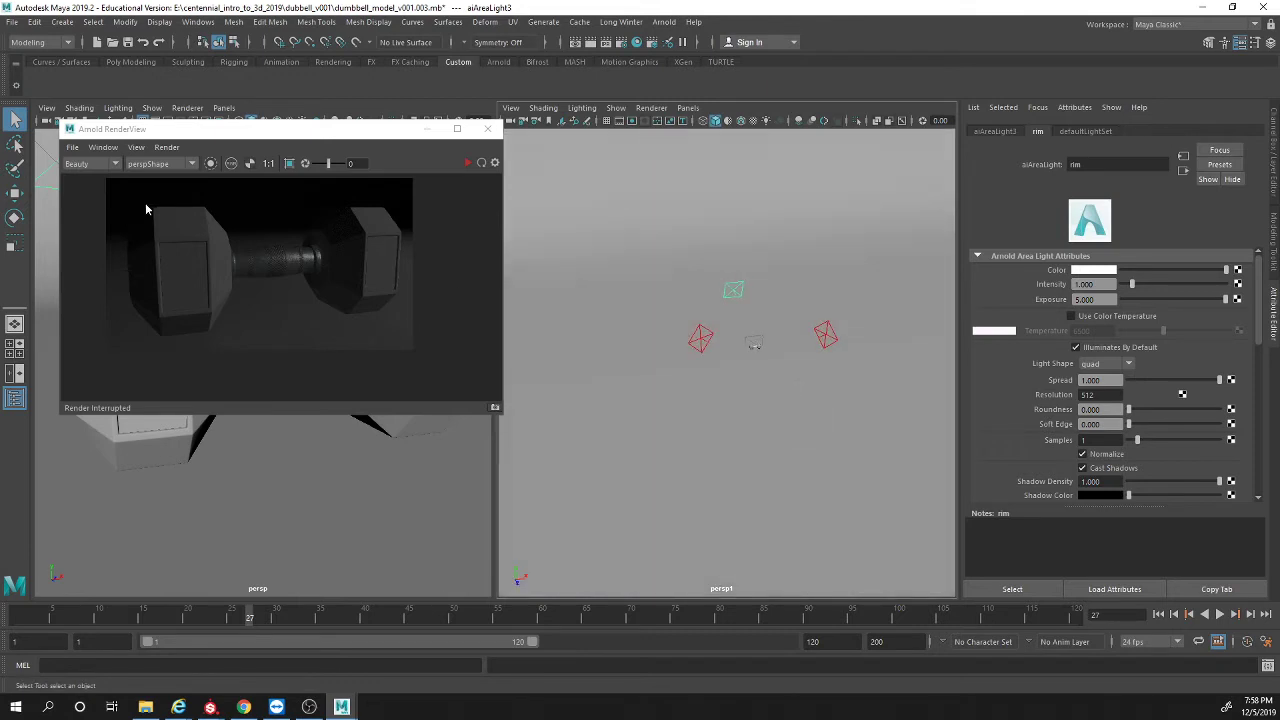
pyautogui.click(466, 163)
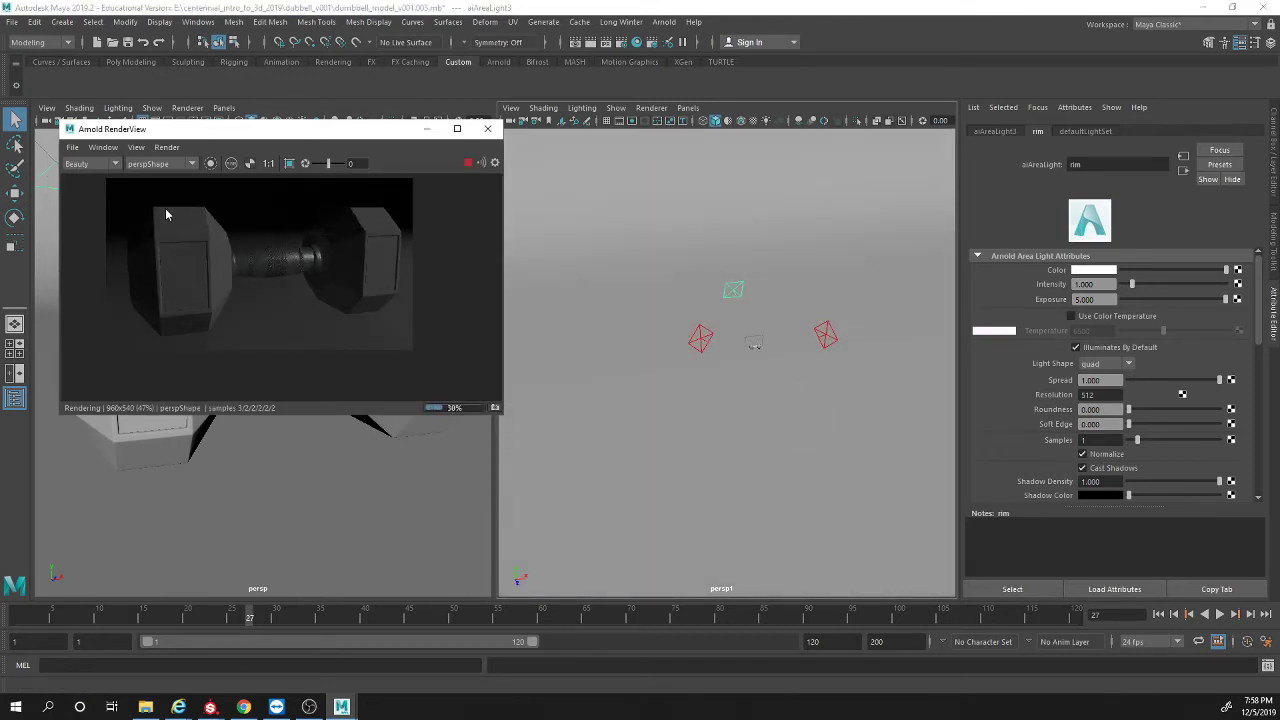
pyautogui.moveTo(250, 131); pyautogui.dragTo(295, 145)
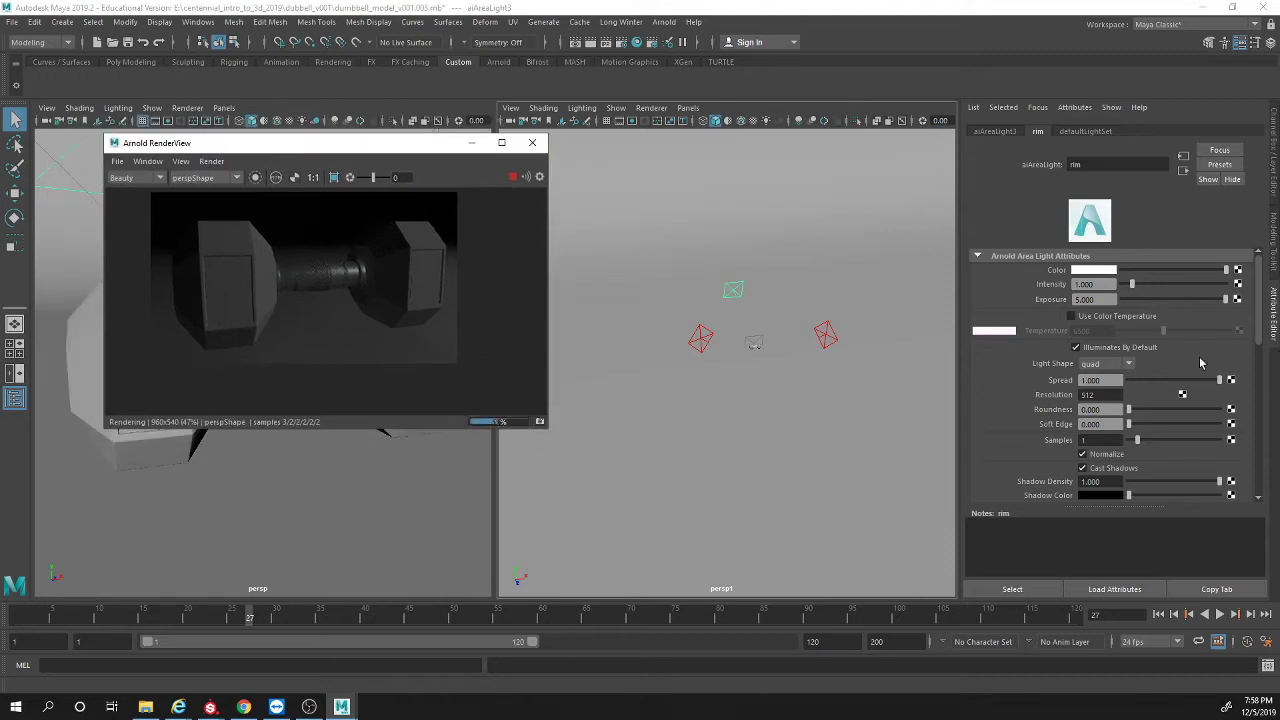
# Step: Try an exposure of 20 on the rim light, and reduce it to 16
pyautogui.click(703, 339)
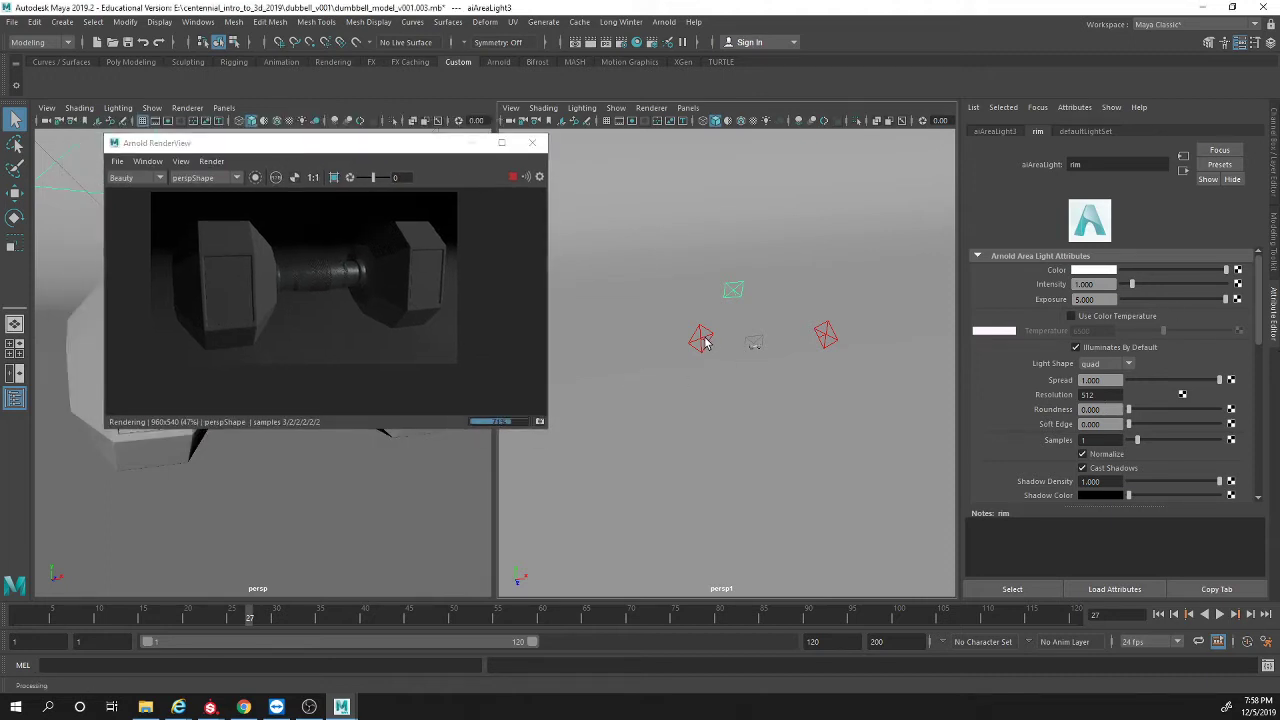
pyautogui.hotkey('ctrl', 'z')
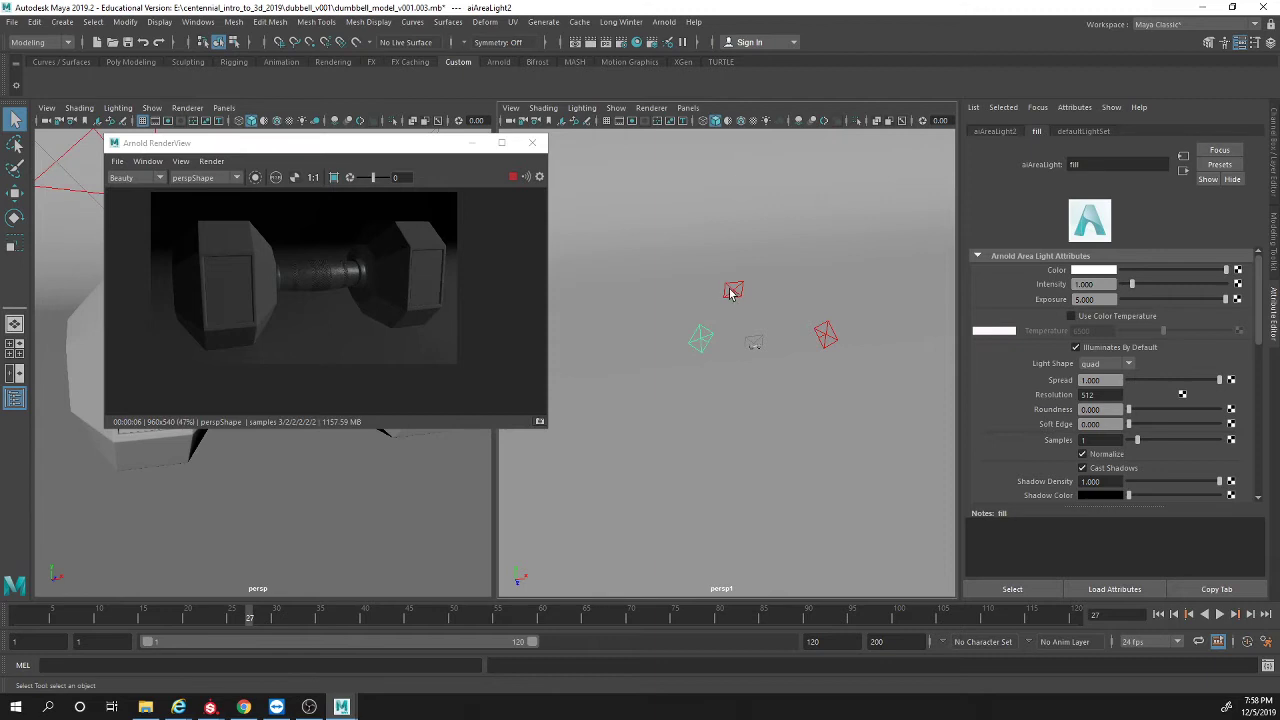
pyautogui.click(718, 290)
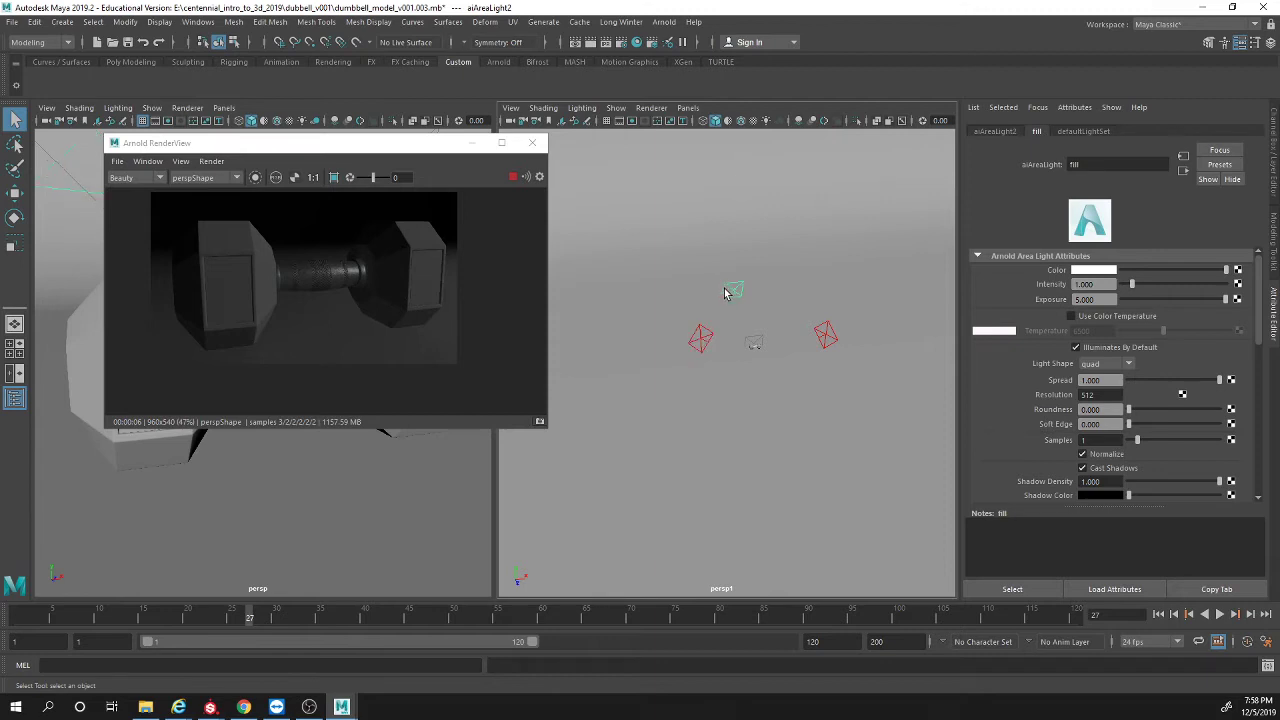
pyautogui.click(1095, 299)
pyautogui.write('20')
pyautogui.press('Return')
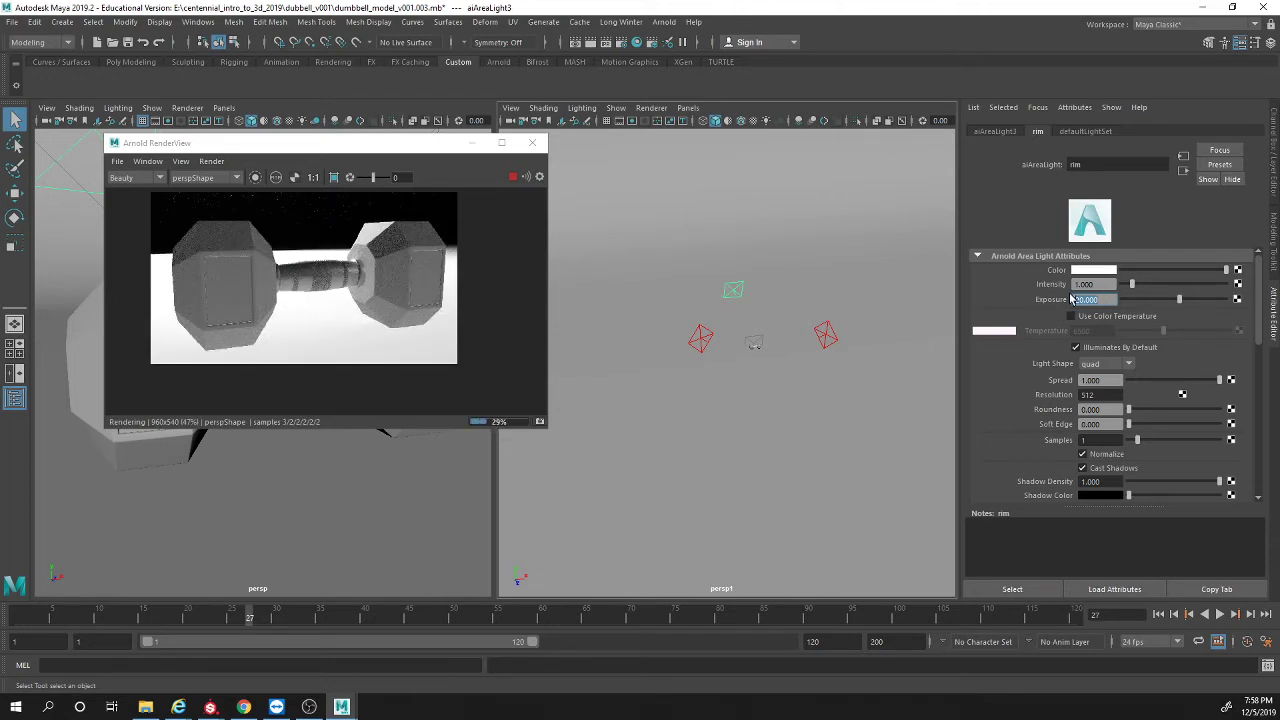
pyautogui.write('16')
pyautogui.press('Return')
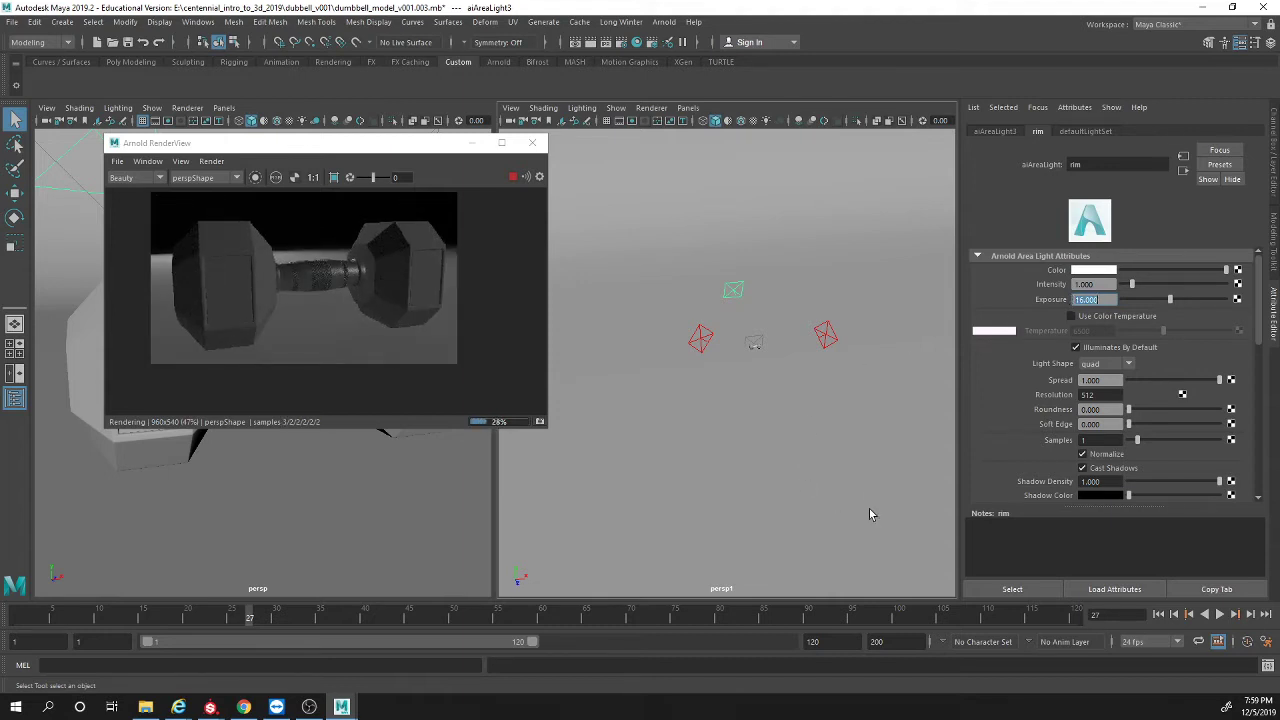
# Step: Set the fill light's exposure to 8
pyautogui.click(711, 337)
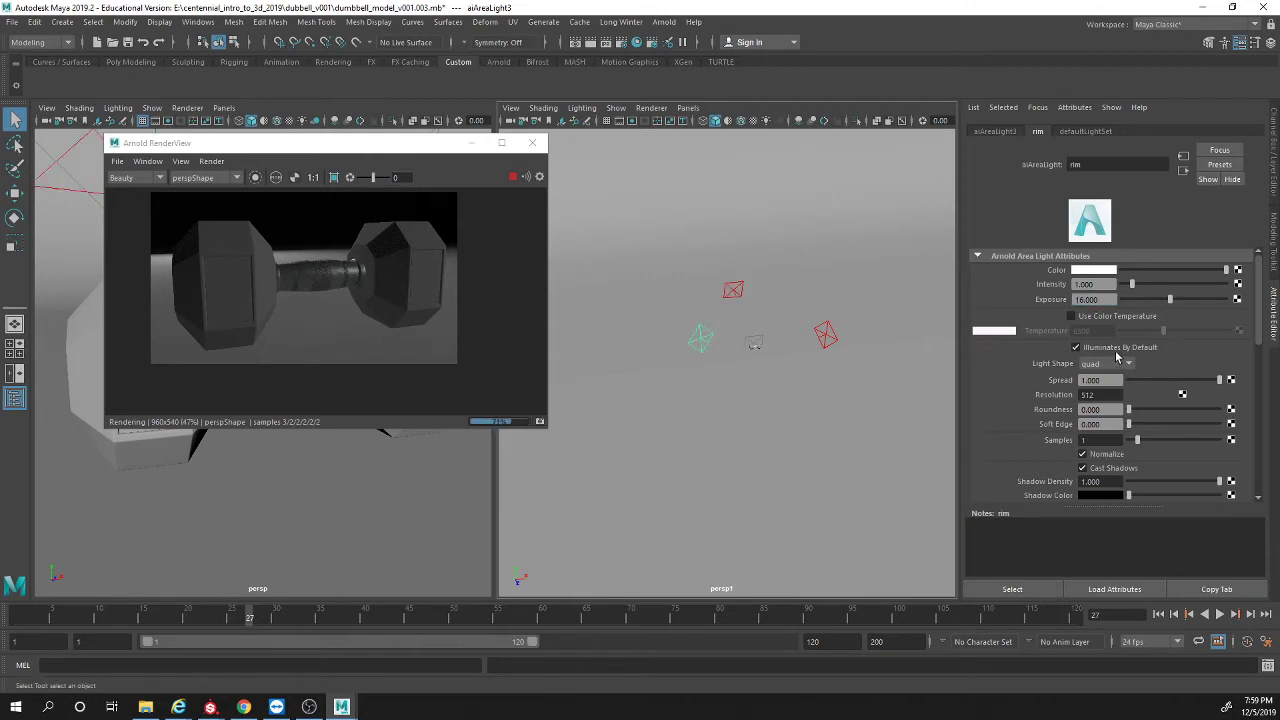
pyautogui.click(1095, 299)
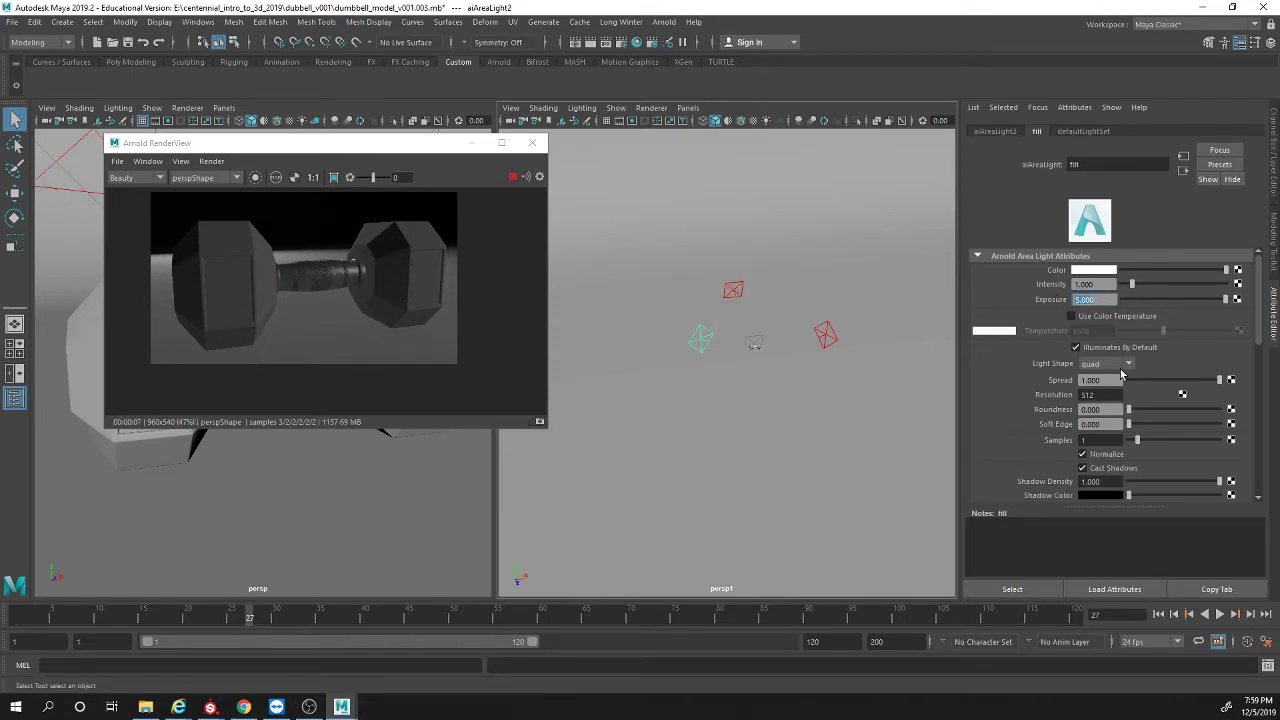
pyautogui.write('8')
pyautogui.press('Return')
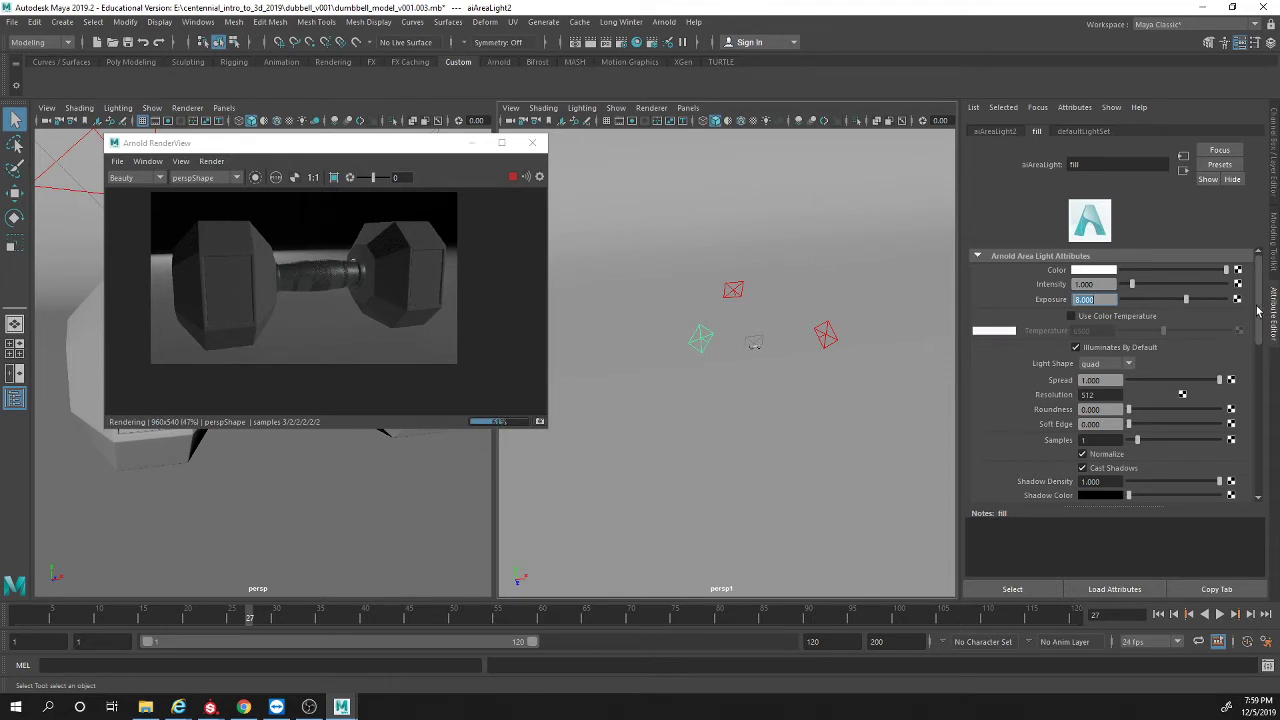
# Step: Turn off Cast Shadows on the fill light and the rim light
pyautogui.moveTo(1258, 291); pyautogui.dragTo(1261, 317)
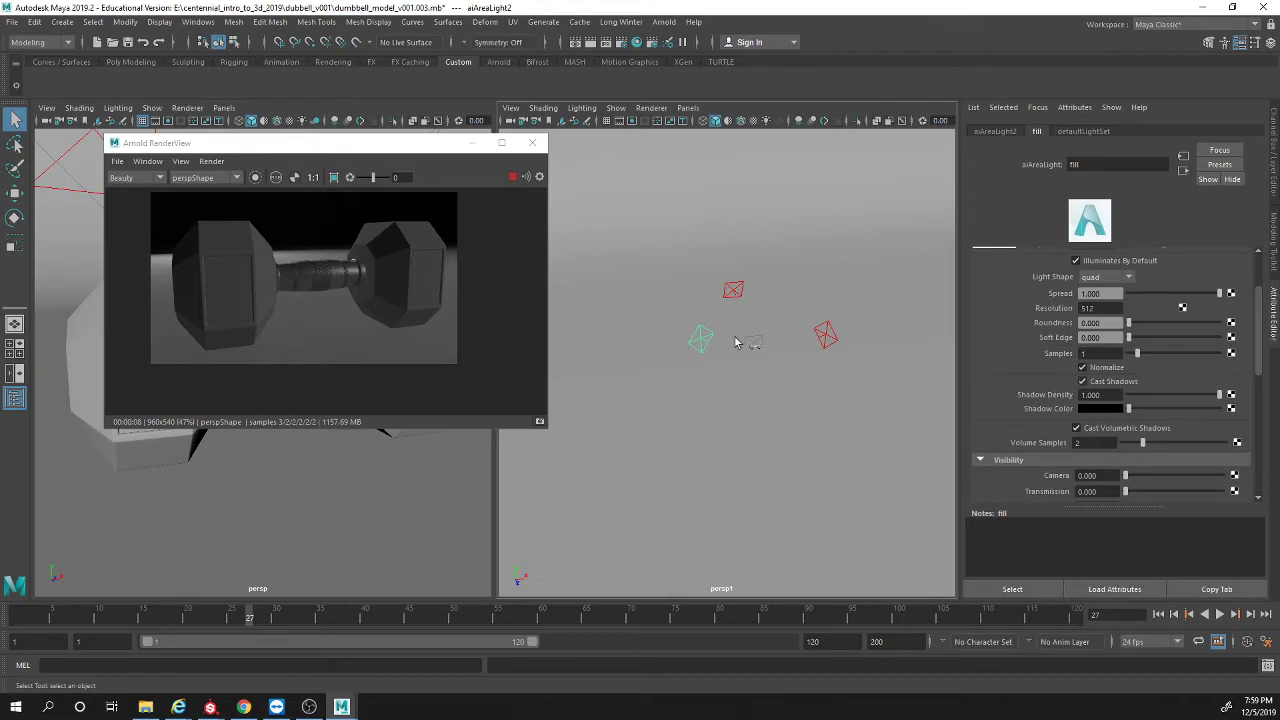
pyautogui.click(824, 337)
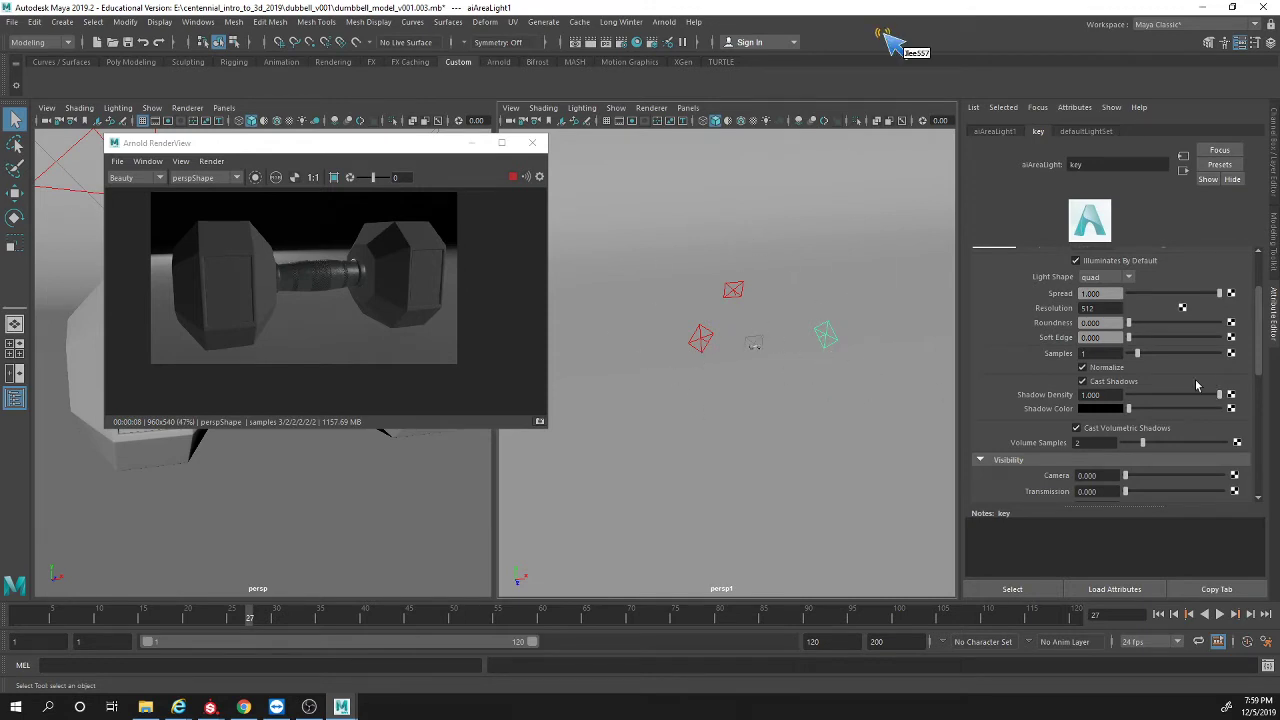
pyautogui.click(702, 344)
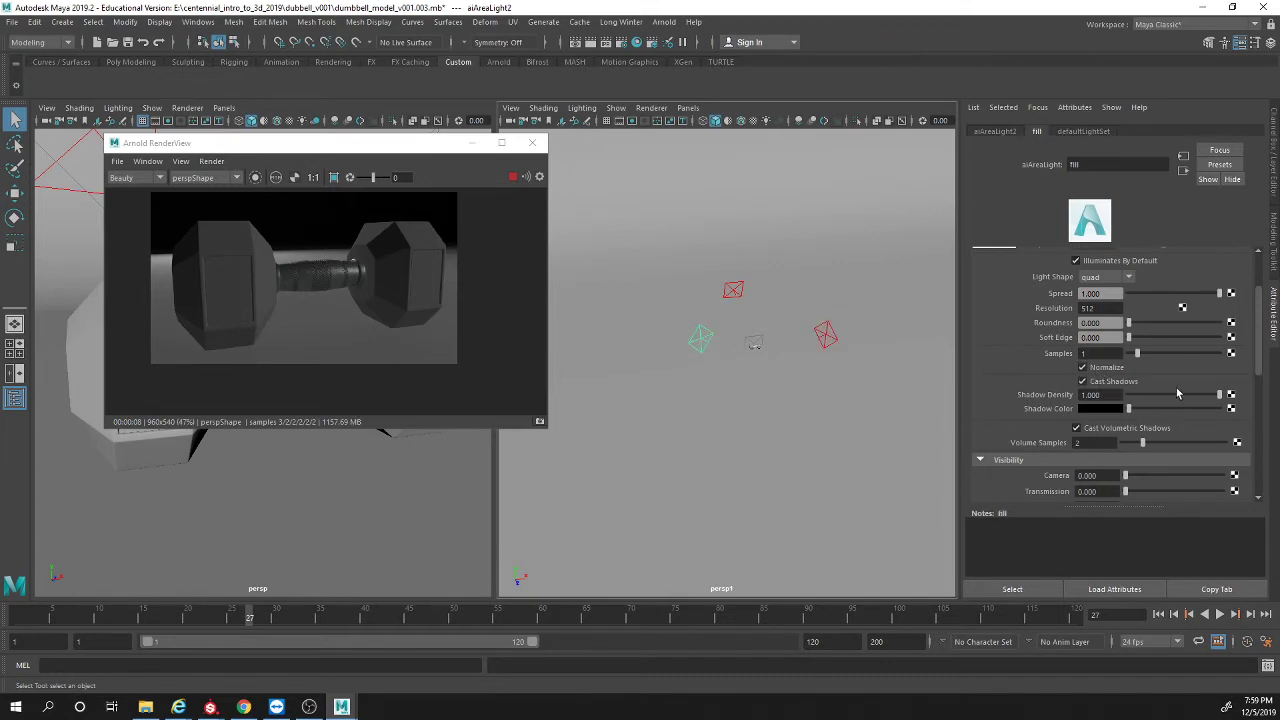
pyautogui.click(1095, 383)
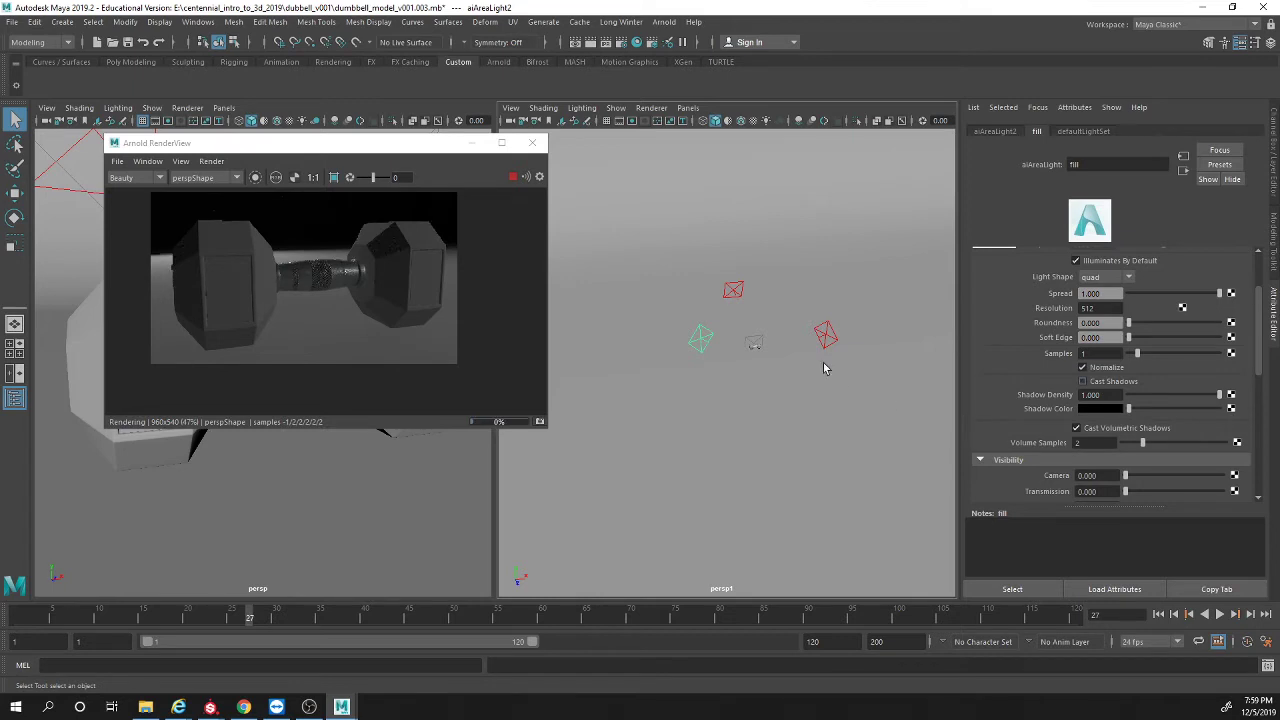
pyautogui.click(733, 298)
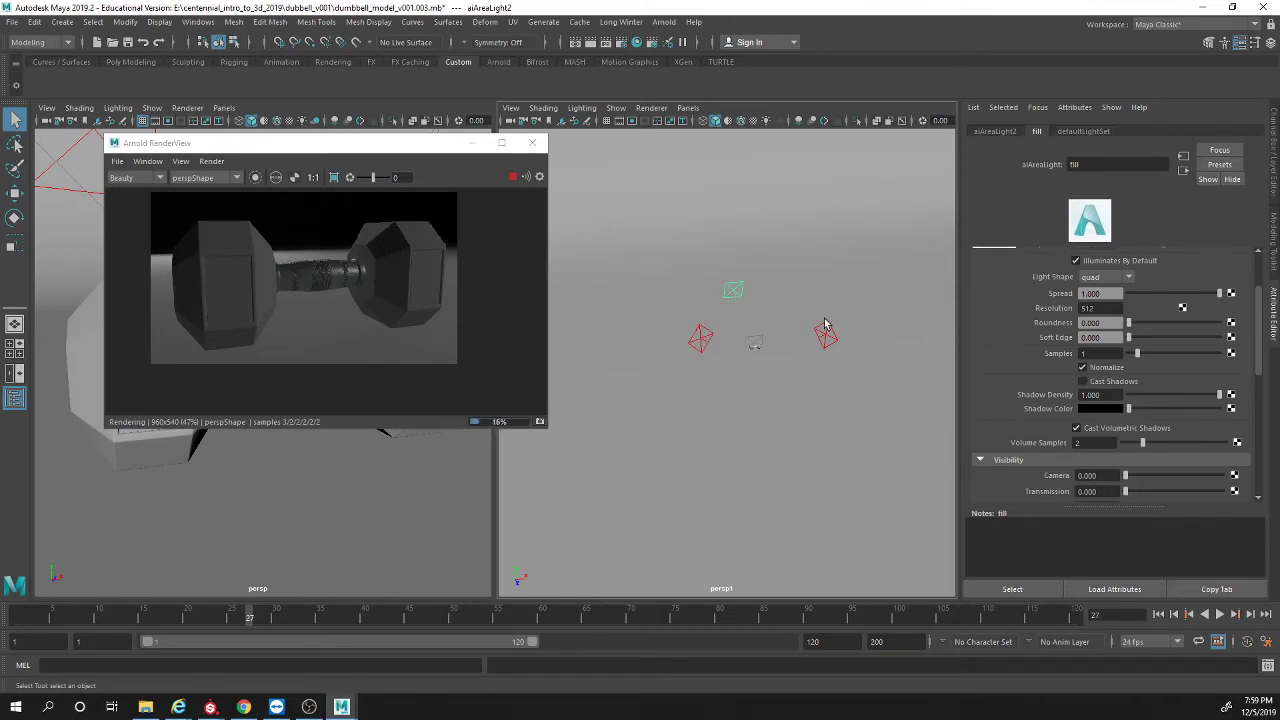
pyautogui.click(1104, 386)
# Step: Examine the key light's visibility settings and the backdrop plane's Arnold visibility, export and subdivision attributes
pyautogui.click(836, 341)
pyautogui.scroll(-5, 1262, 318)
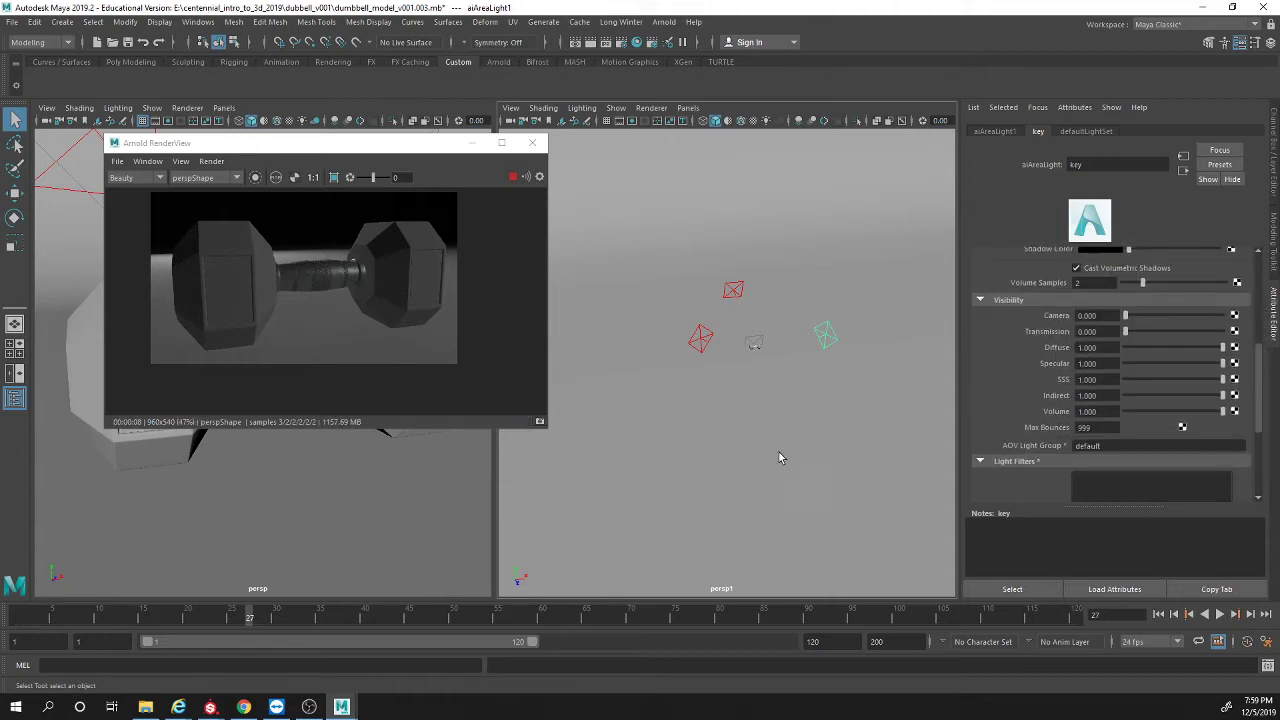
pyautogui.keyDown('alt'); pyautogui.moveTo(793, 452); pyautogui.dragTo(758, 422); pyautogui.keyUp('alt')
pyautogui.click(760, 418)
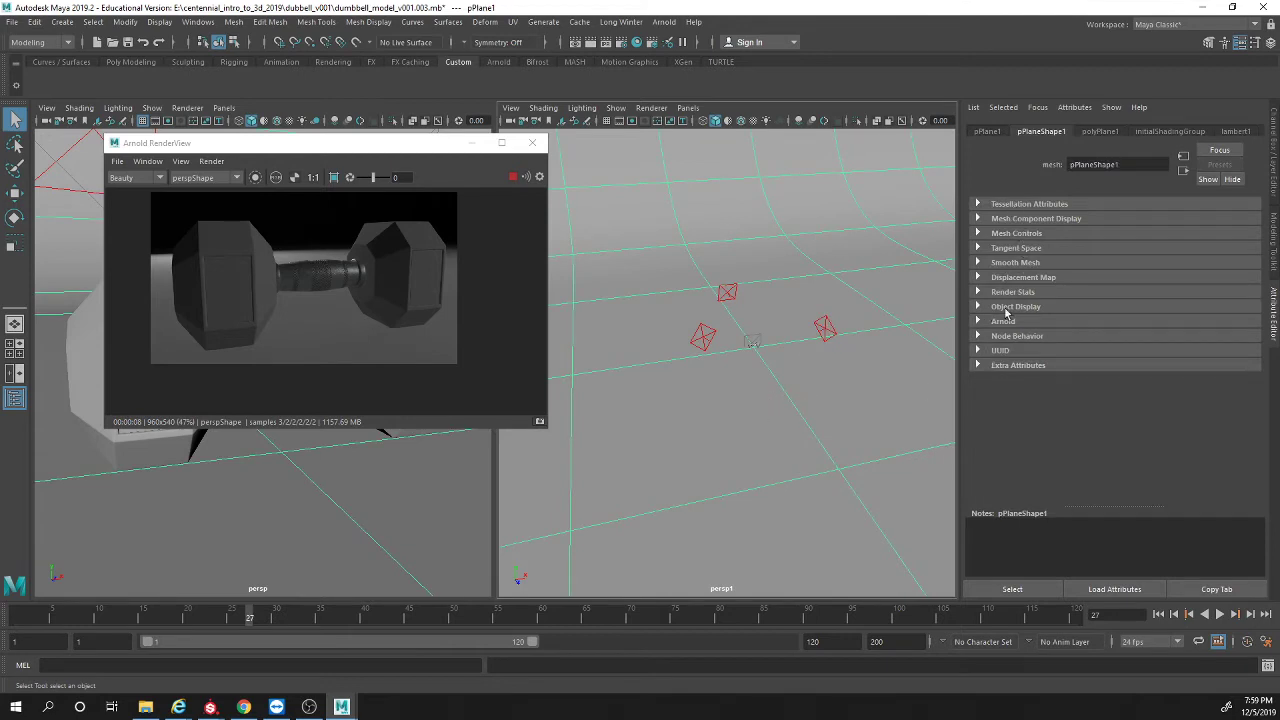
pyautogui.click(993, 322)
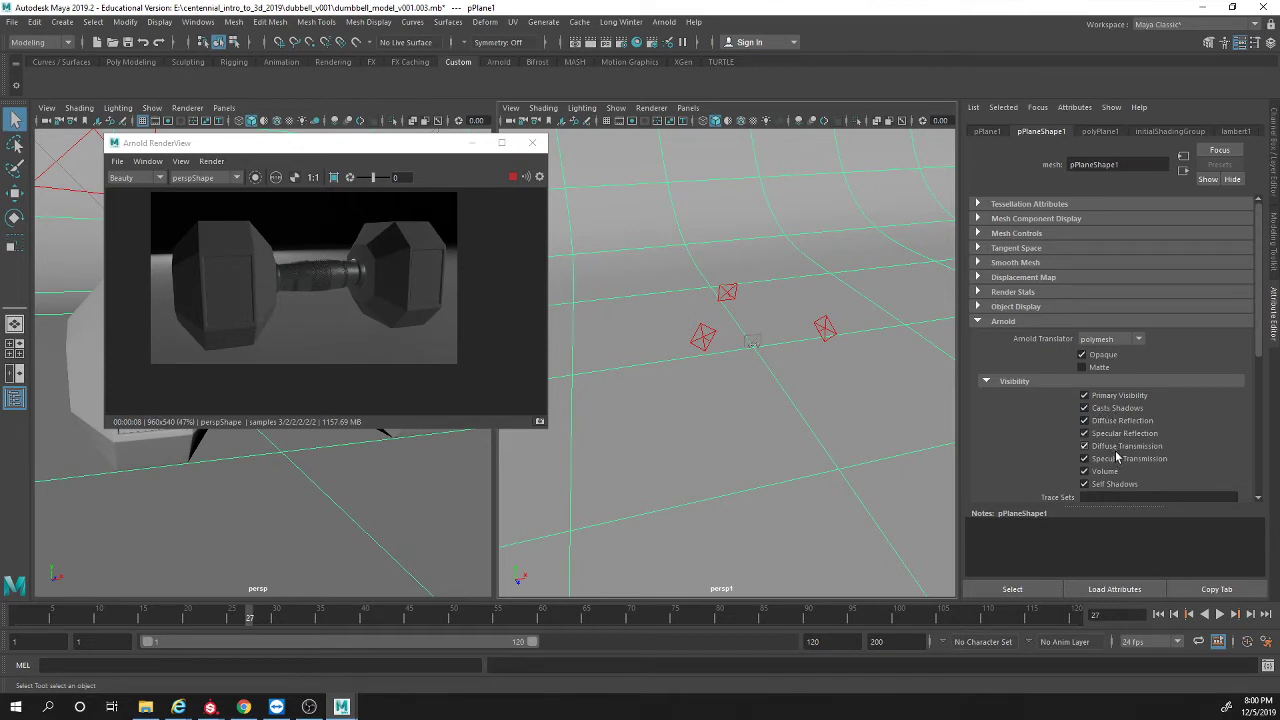
pyautogui.scroll(-4, 1133, 424)
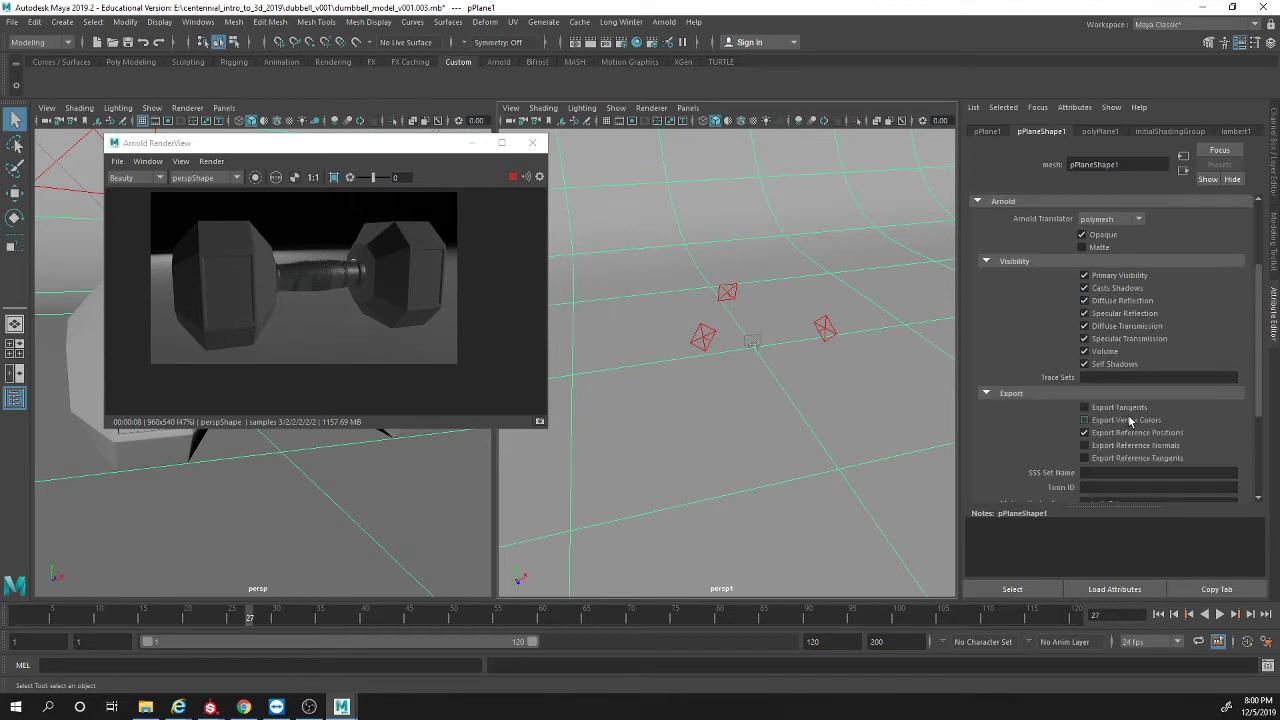
pyautogui.scroll(-3, 1132, 430)
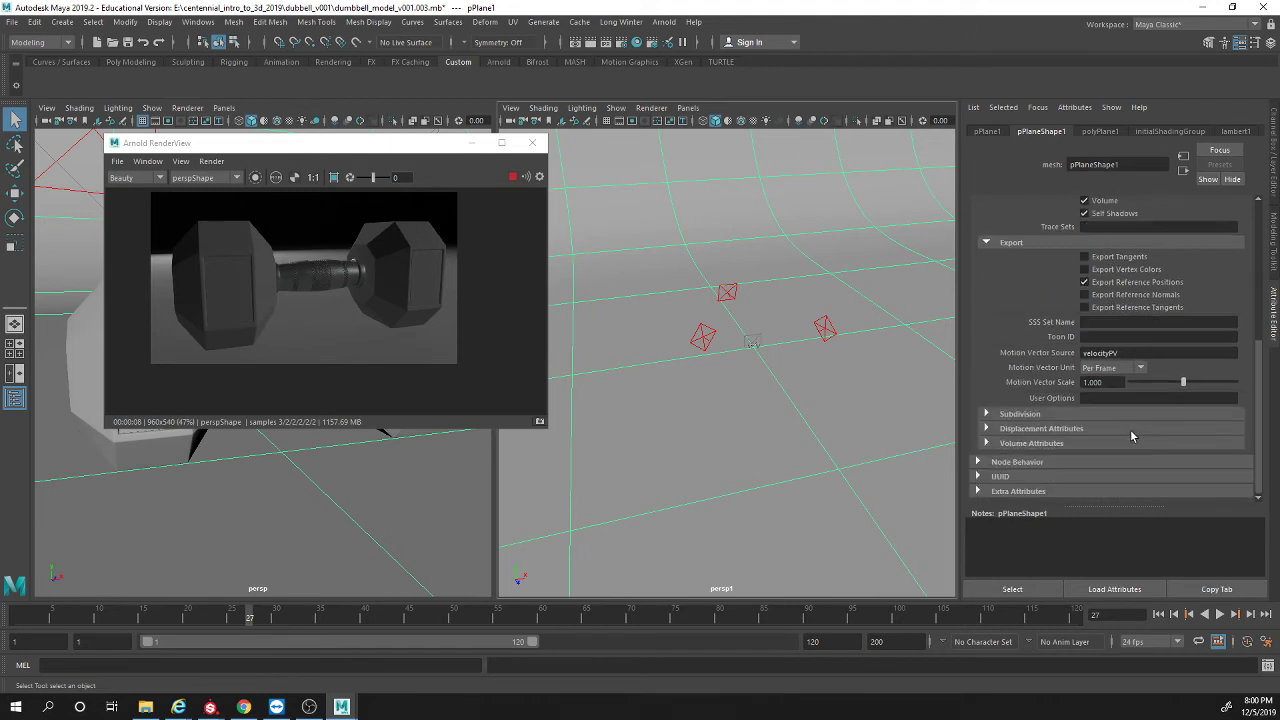
pyautogui.click(1023, 422)
pyautogui.click(1024, 418)
pyautogui.scroll(4, 1078, 367)
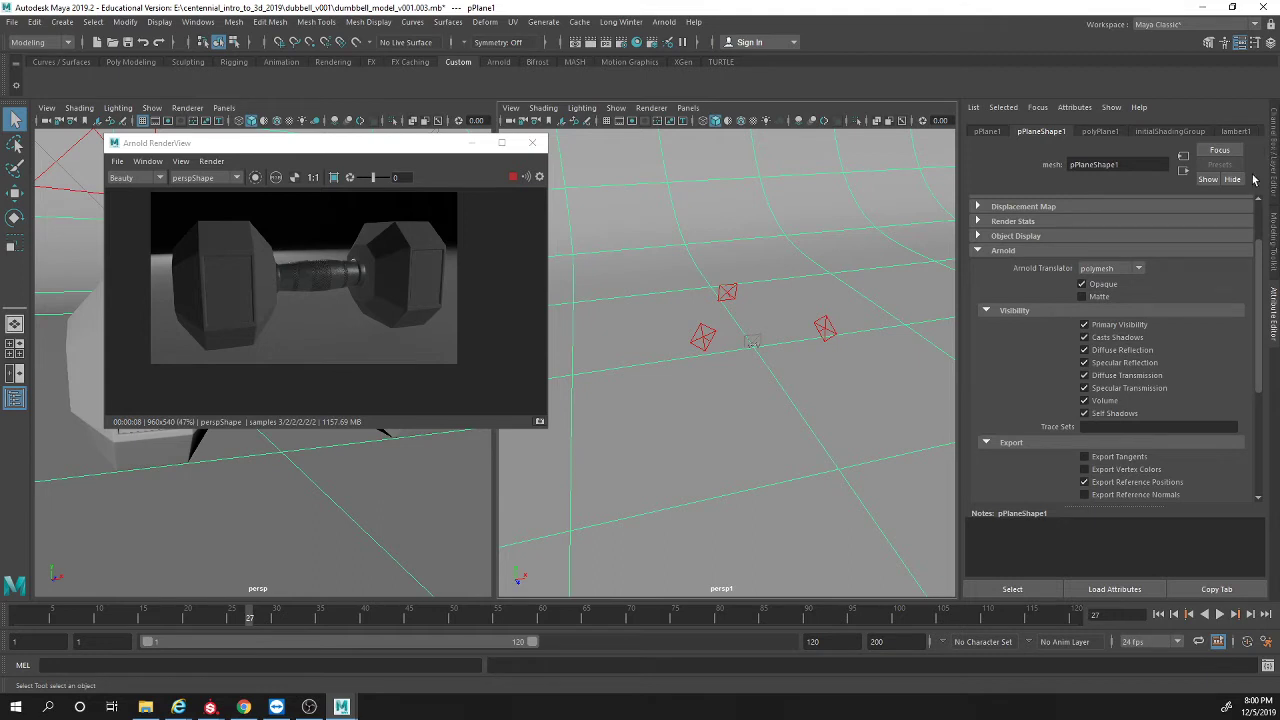
# Step: Review the key light's shape and shadow attributes and its placement relative to the backdrop
pyautogui.click(825, 329)
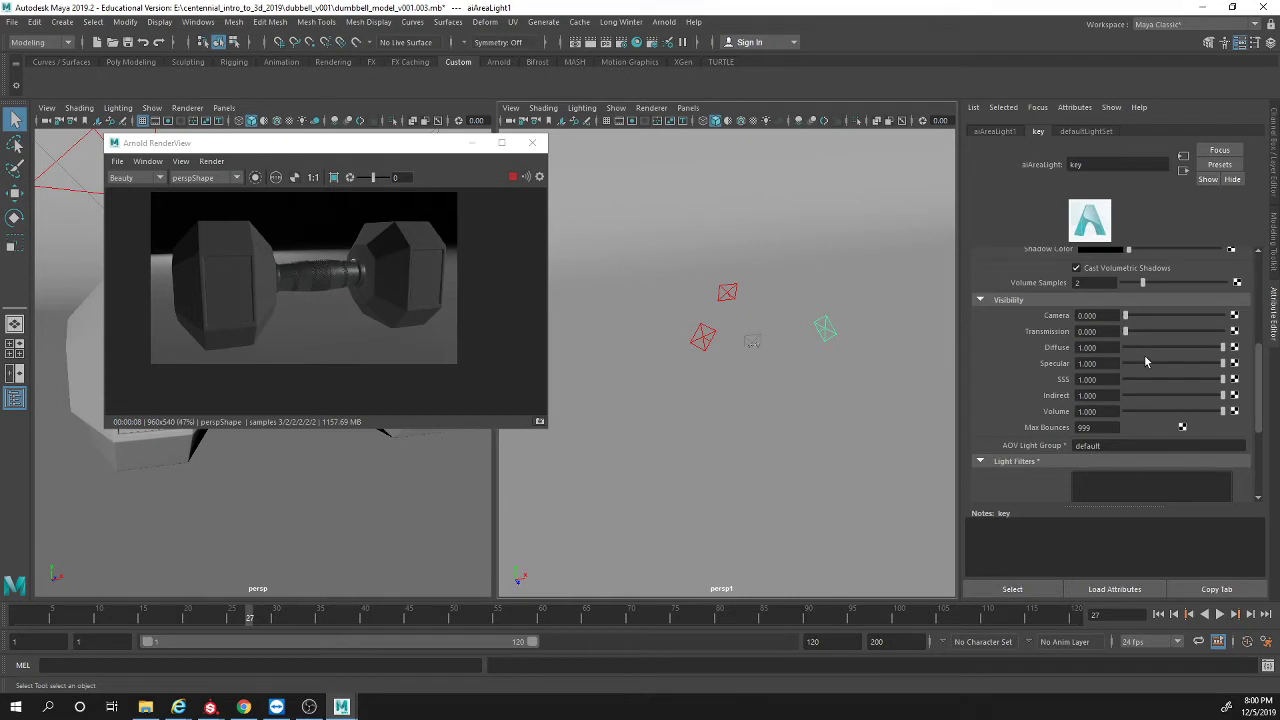
pyautogui.scroll(6, 1174, 401)
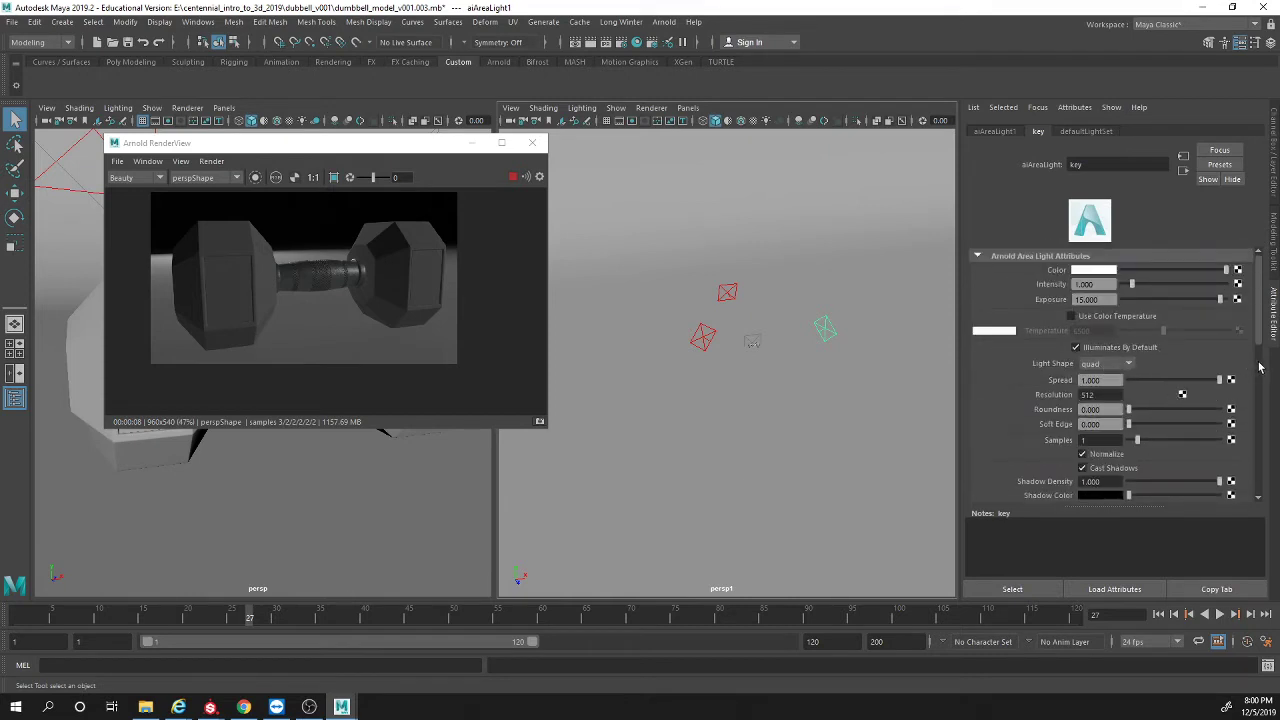
pyautogui.moveTo(1259, 318); pyautogui.dragTo(1264, 369)
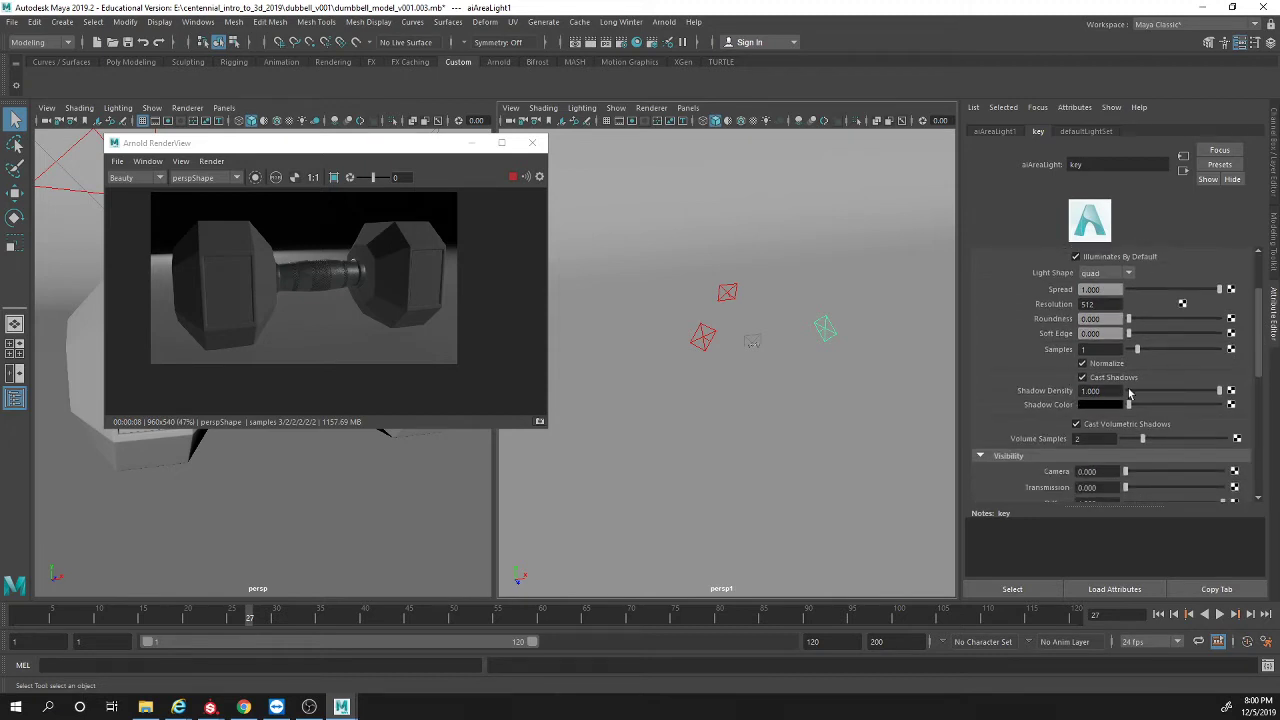
pyautogui.keyDown('alt'); pyautogui.moveTo(692, 377); pyautogui.dragTo(766, 348); pyautogui.keyUp('alt')
pyautogui.press('w')
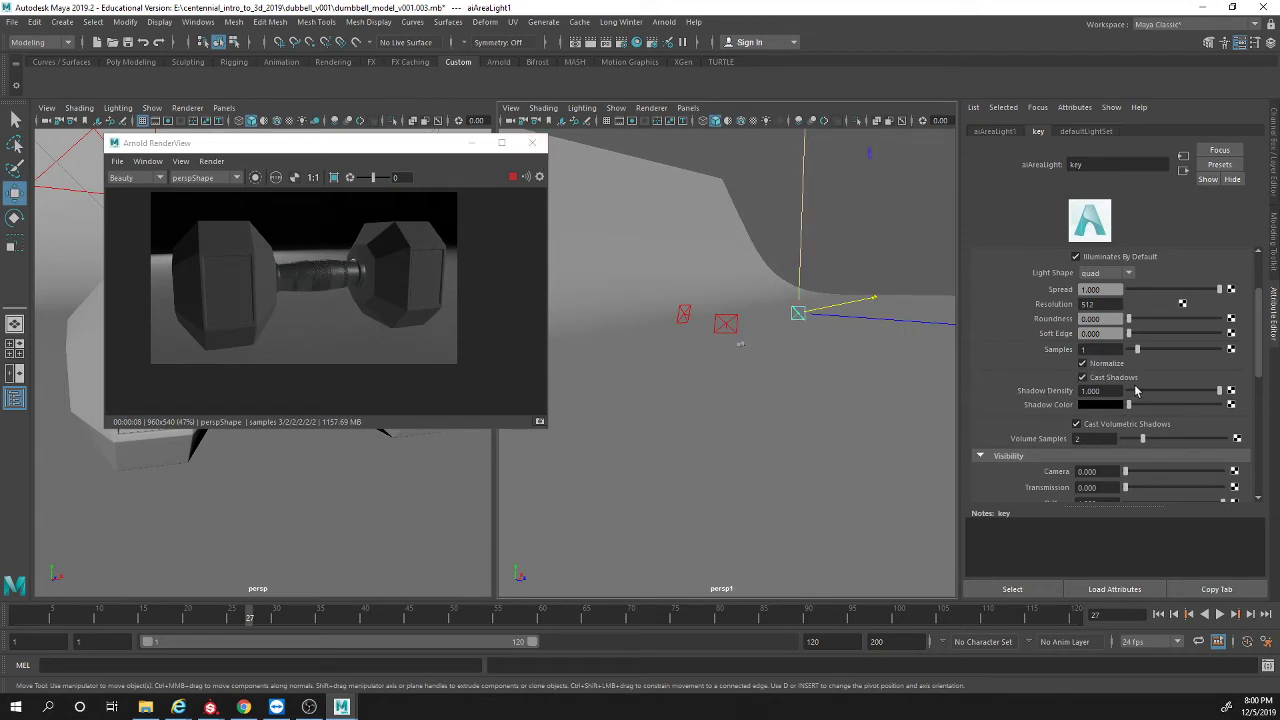
# Step: Select the backdrop plane and open the Hypershade
pyautogui.keyDown('alt'); pyautogui.moveTo(819, 356); pyautogui.dragTo(777, 400); pyautogui.keyUp('alt')
pyautogui.click(802, 365)
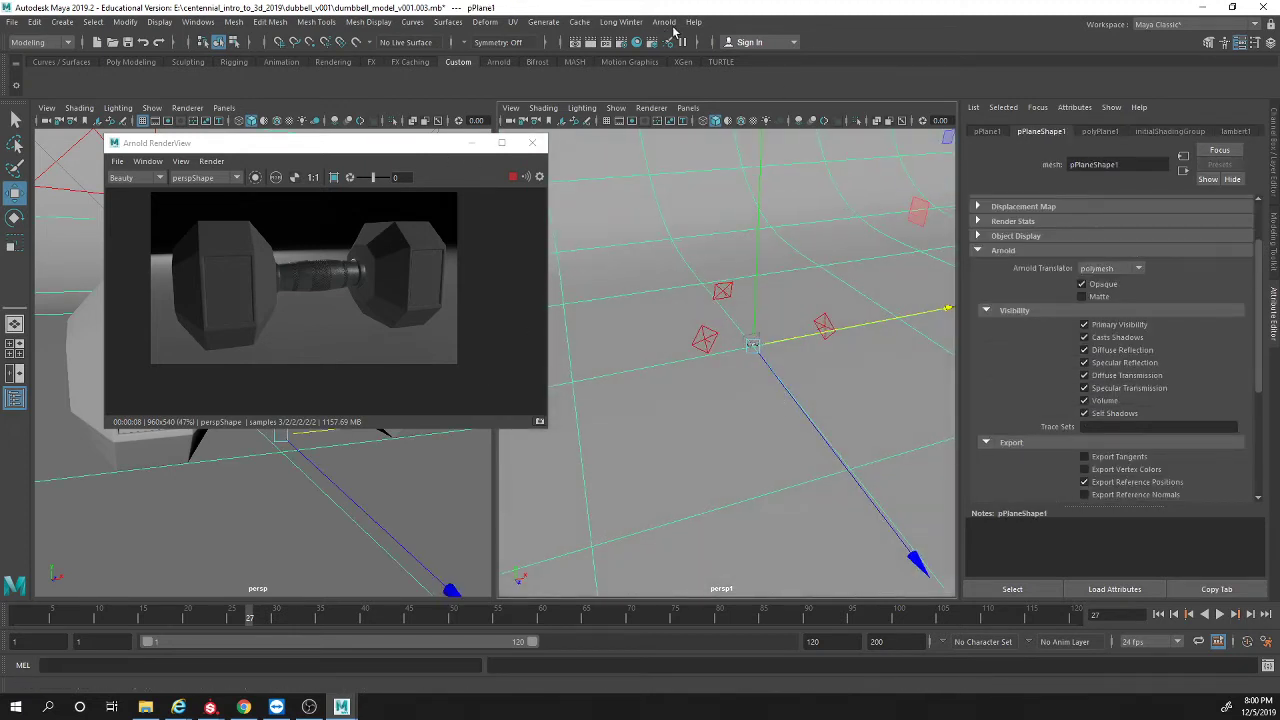
pyautogui.click(664, 22)
pyautogui.moveTo(705, 79)
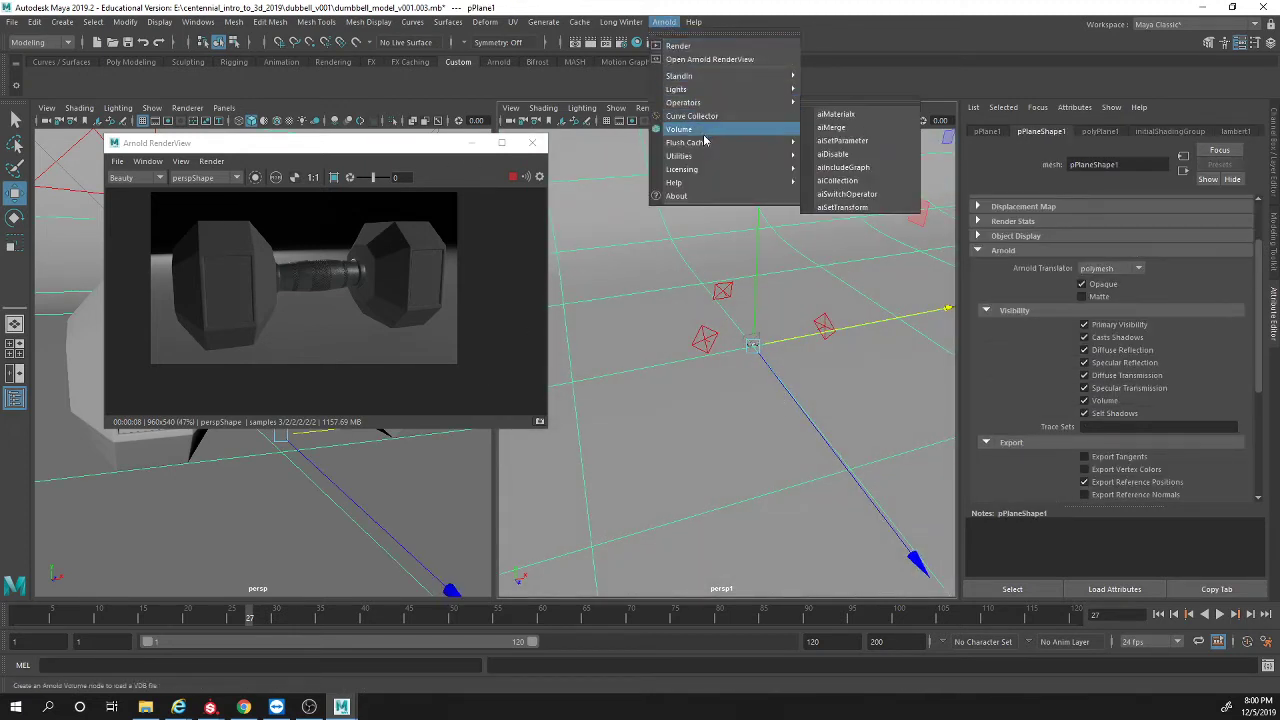
pyautogui.hotkey('alt', 'Tab')
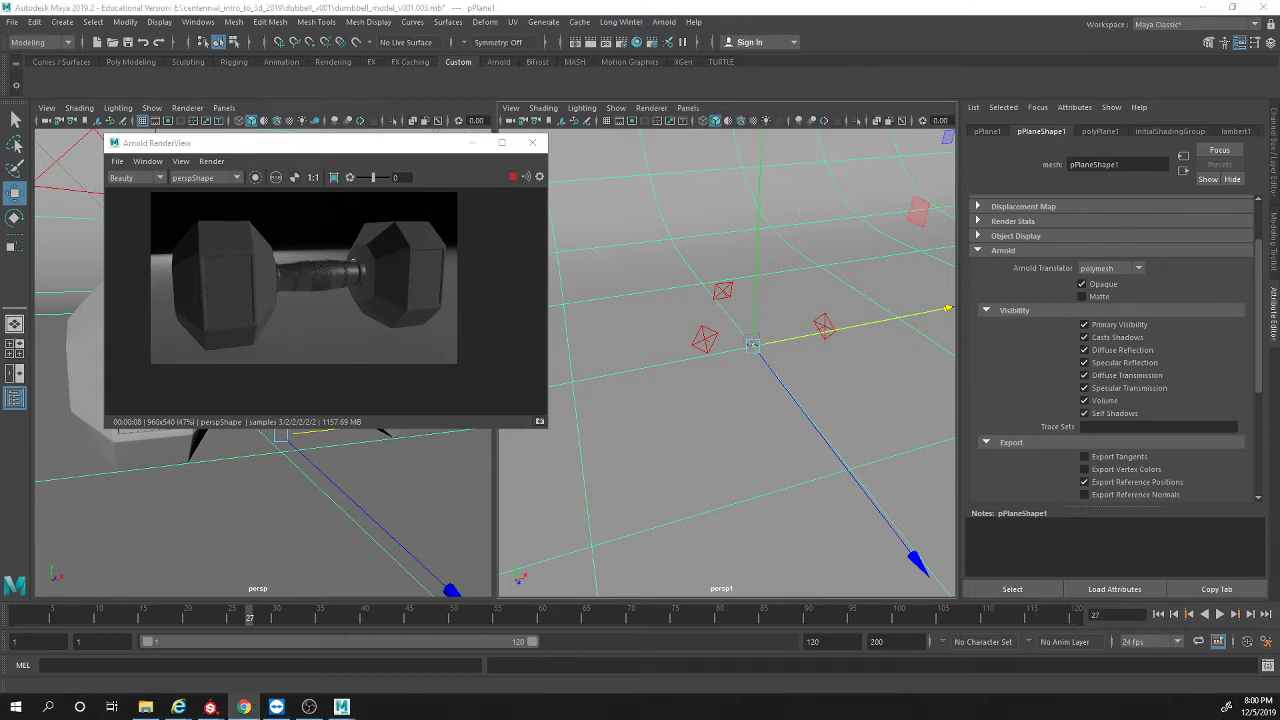
pyautogui.click(664, 22)
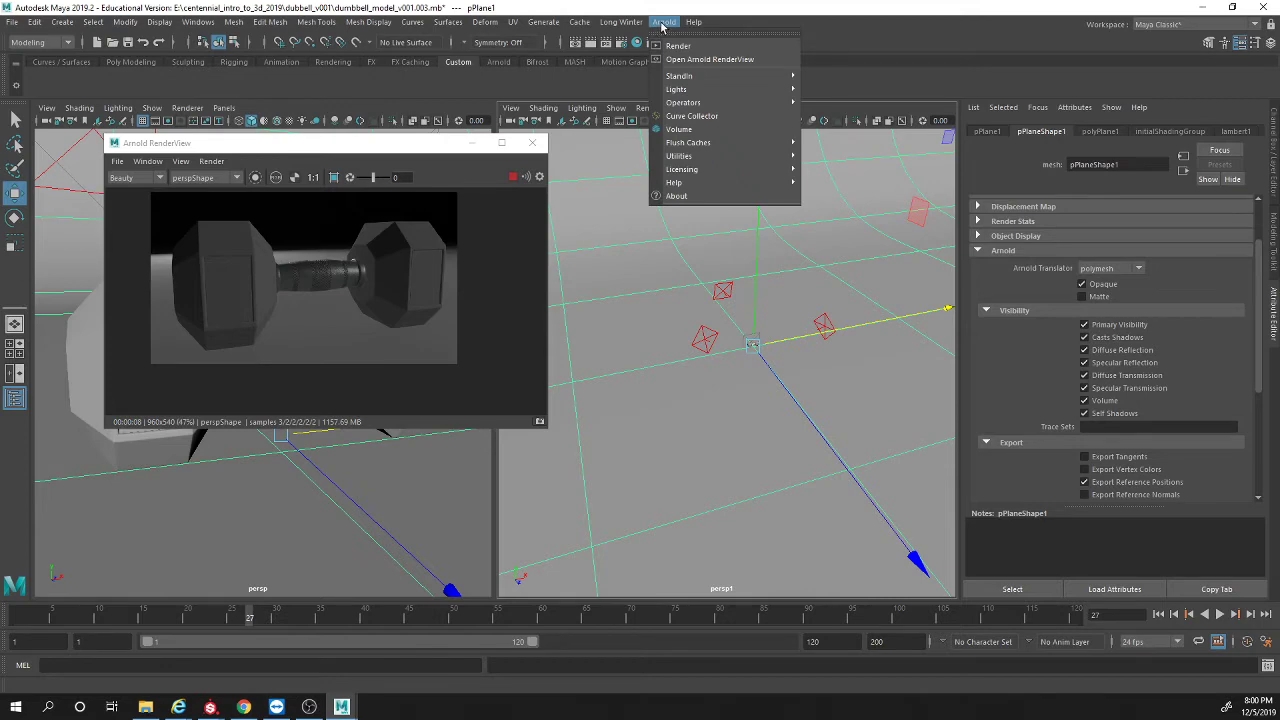
pyautogui.click(636, 42)
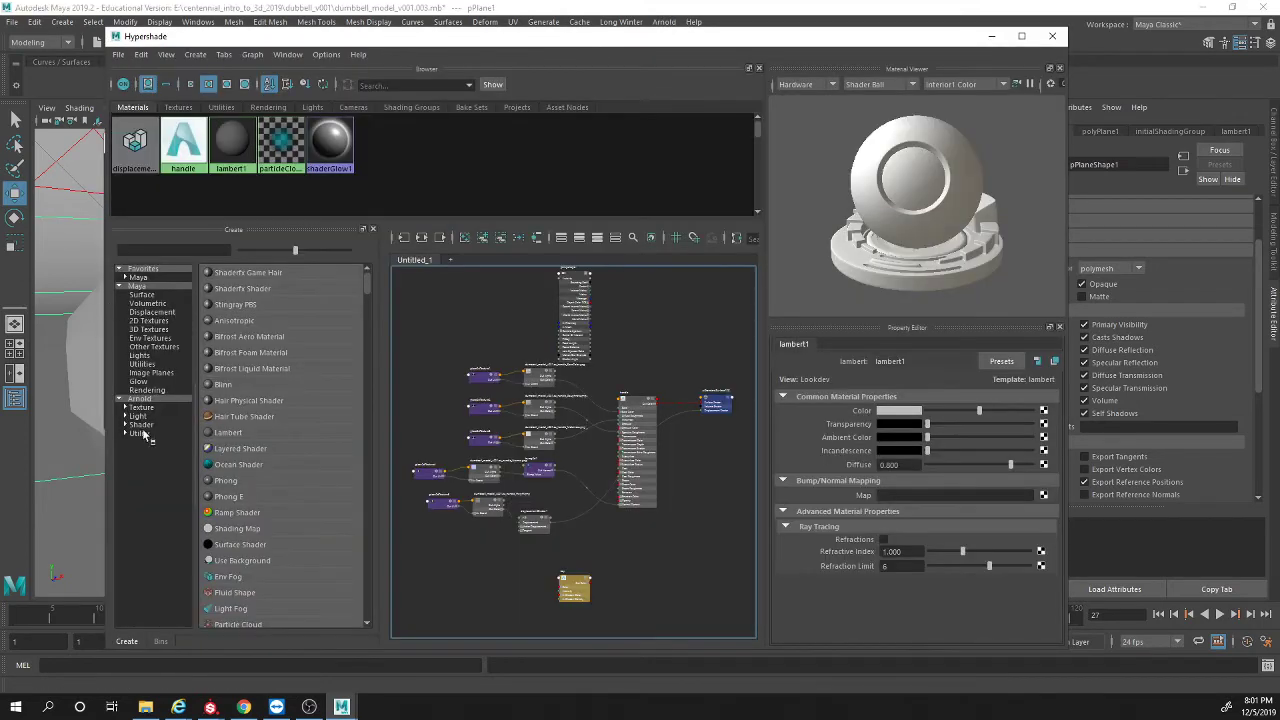
# Step: Filter the Arnold nodes by "ar" and create an aiStandardSurface material
pyautogui.click(140, 399)
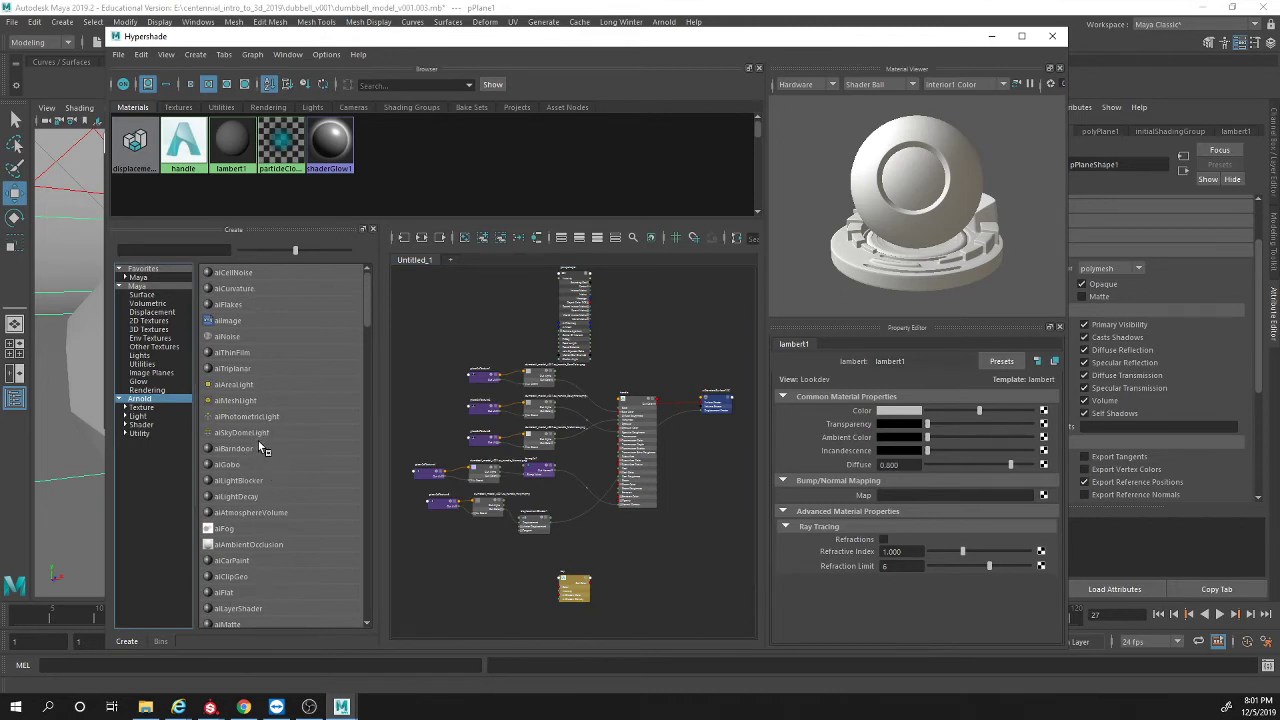
pyautogui.scroll(-5, 262, 470)
pyautogui.scroll(-3, 270, 530)
pyautogui.click(199, 250)
pyautogui.write('ar')
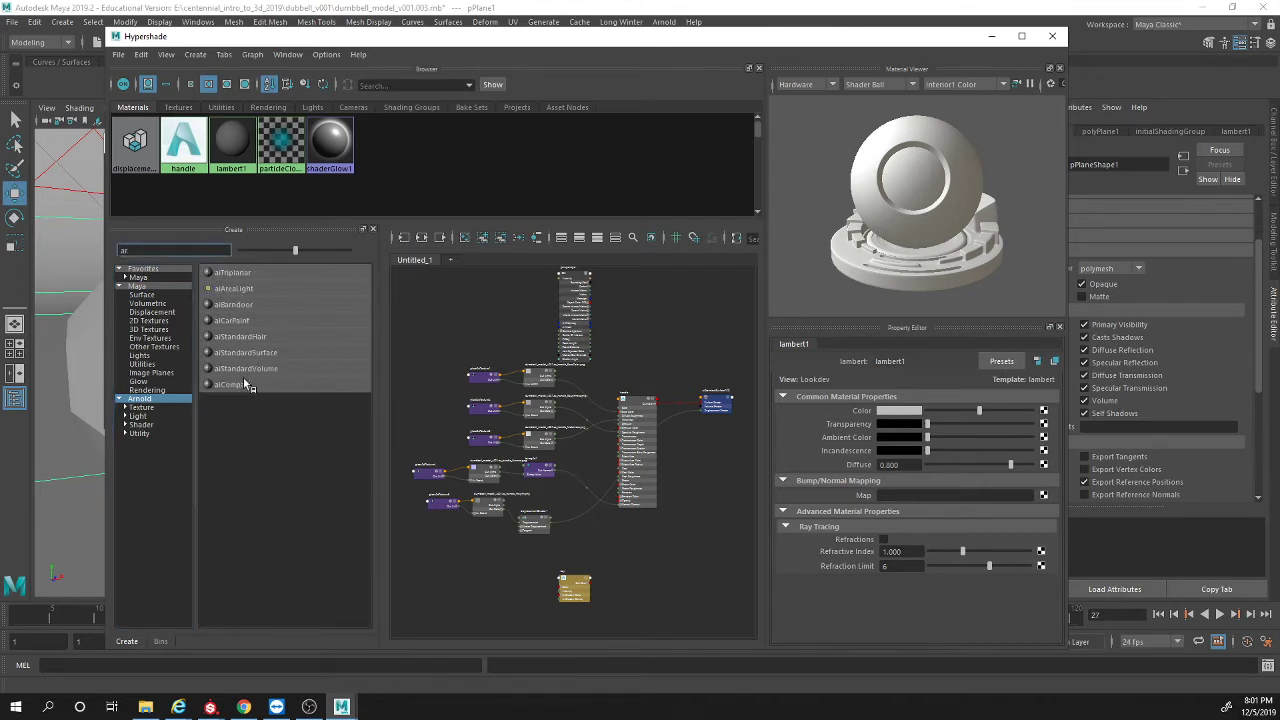
pyautogui.click(262, 353)
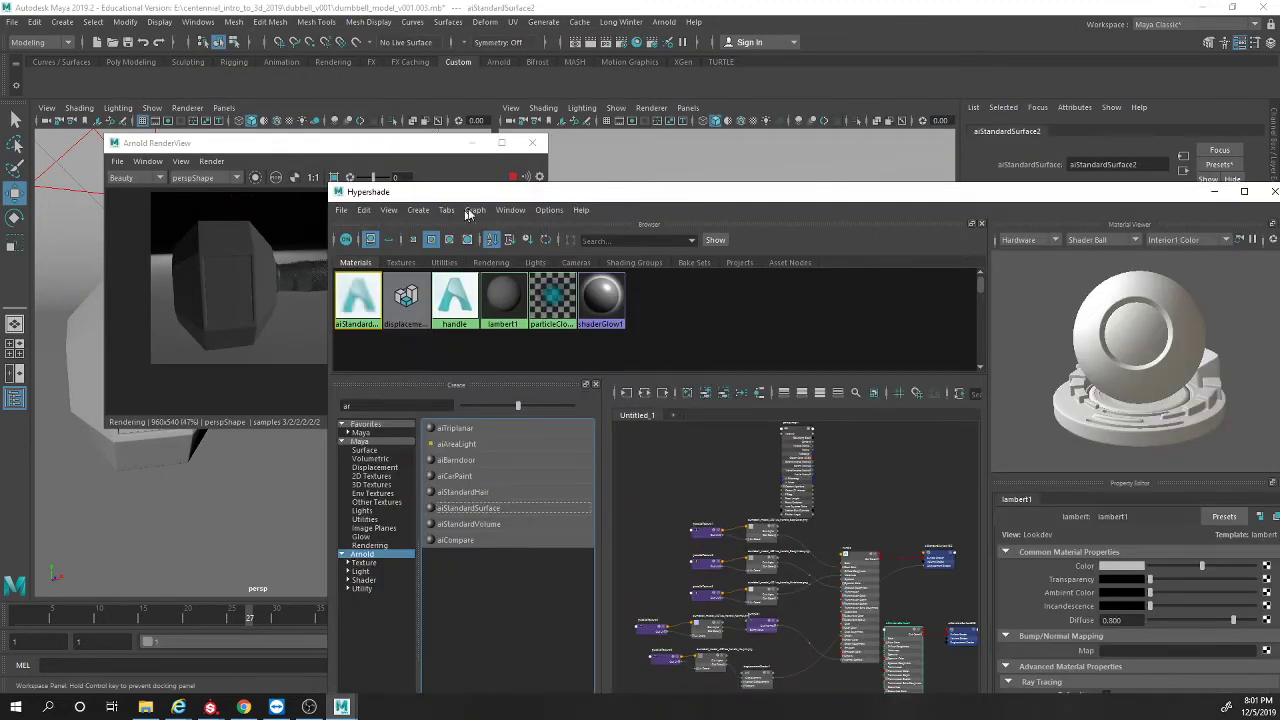
# Step: Stop the live render, assign the new aiStandardSurface material to the backdrop plane, and close the Hypershade
pyautogui.click(511, 177)
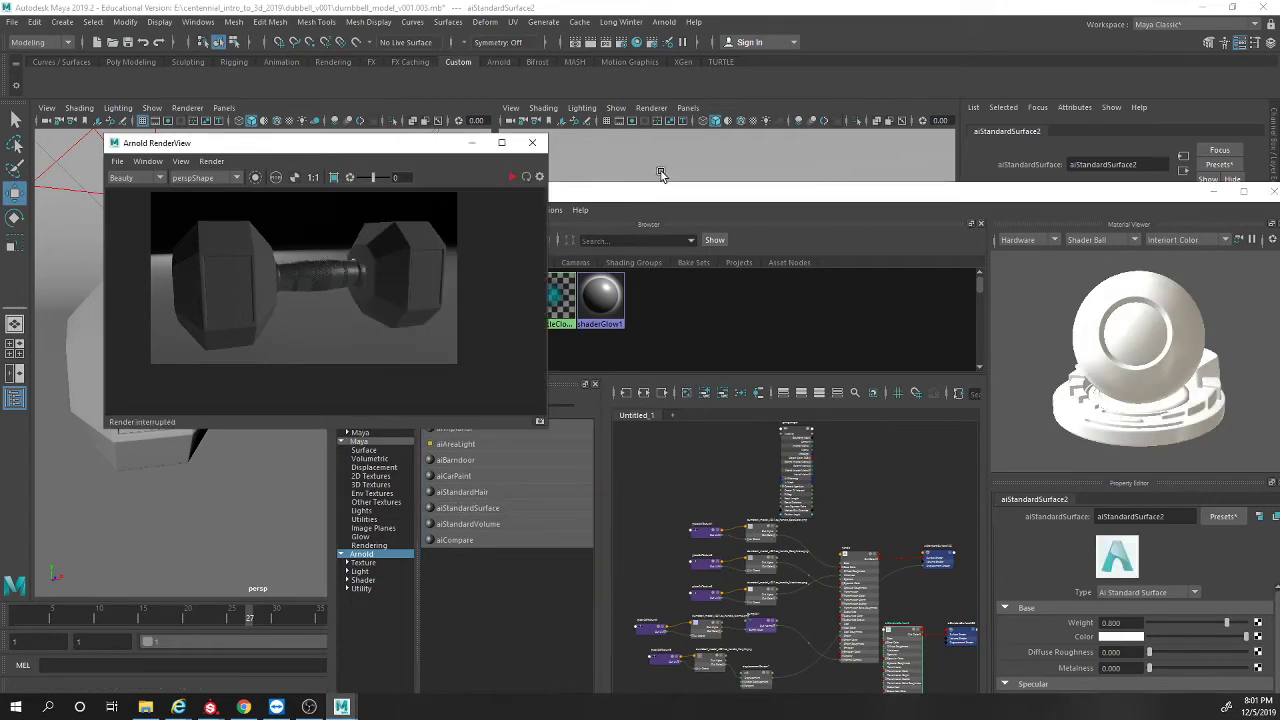
pyautogui.click(661, 173)
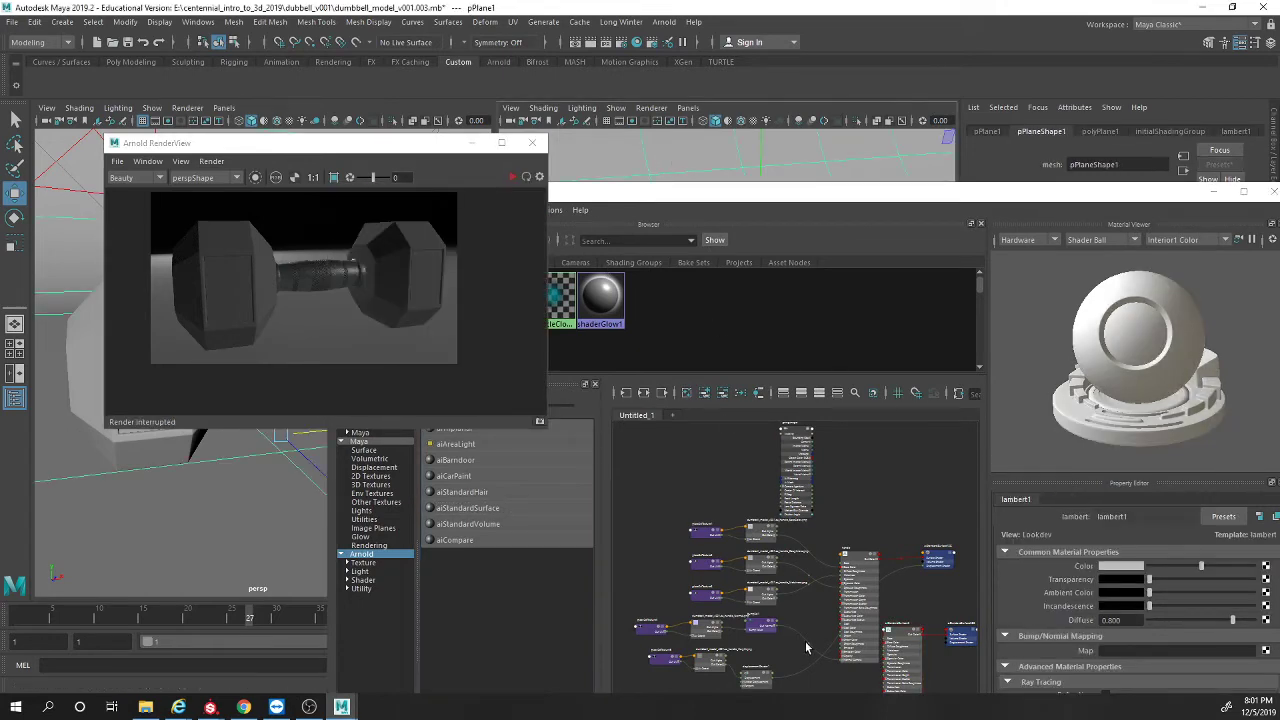
pyautogui.moveTo(819, 191); pyautogui.dragTo(773, 284)
pyautogui.moveTo(532, 384); pyautogui.dragTo(532, 340, button='right')
pyautogui.moveTo(1253, 280); pyautogui.dragTo(825, 235)
pyautogui.click(1019, 230)
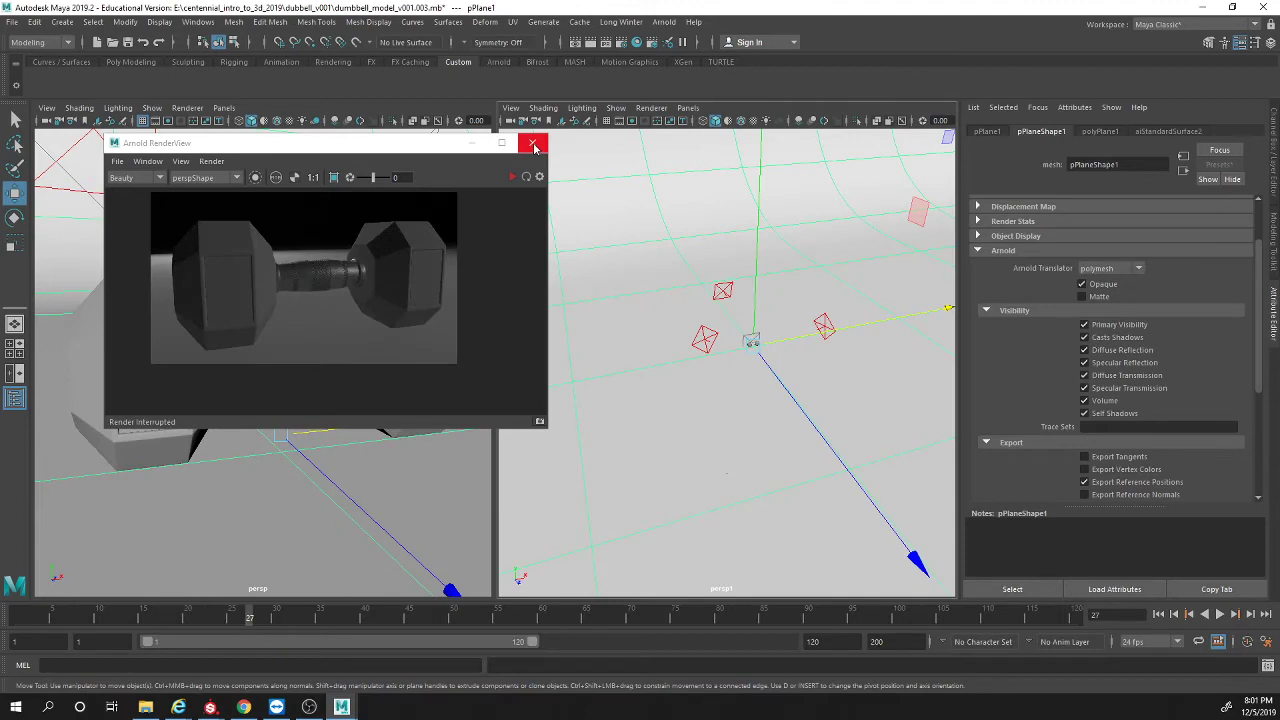
# Step: Darken the base color of the backdrop's aiStandardSurface material to a mid grey, using the Hypershade to select it
pyautogui.click(637, 42)
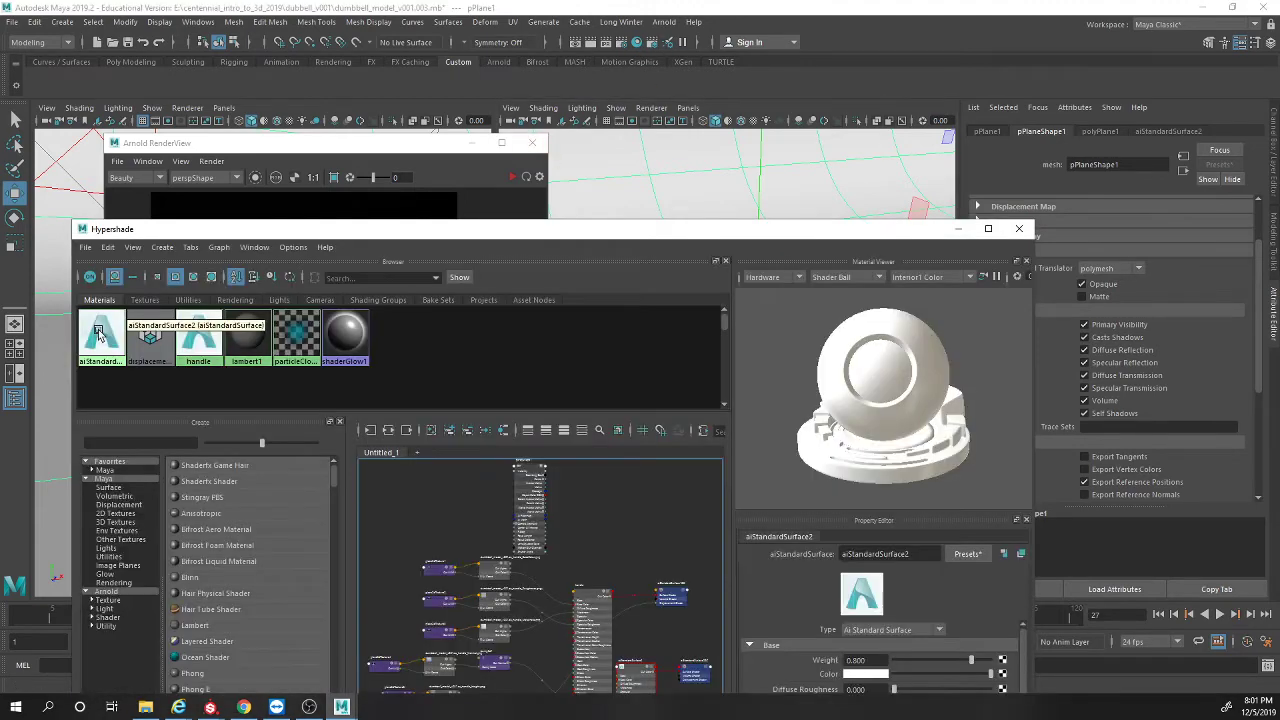
pyautogui.click(98, 332)
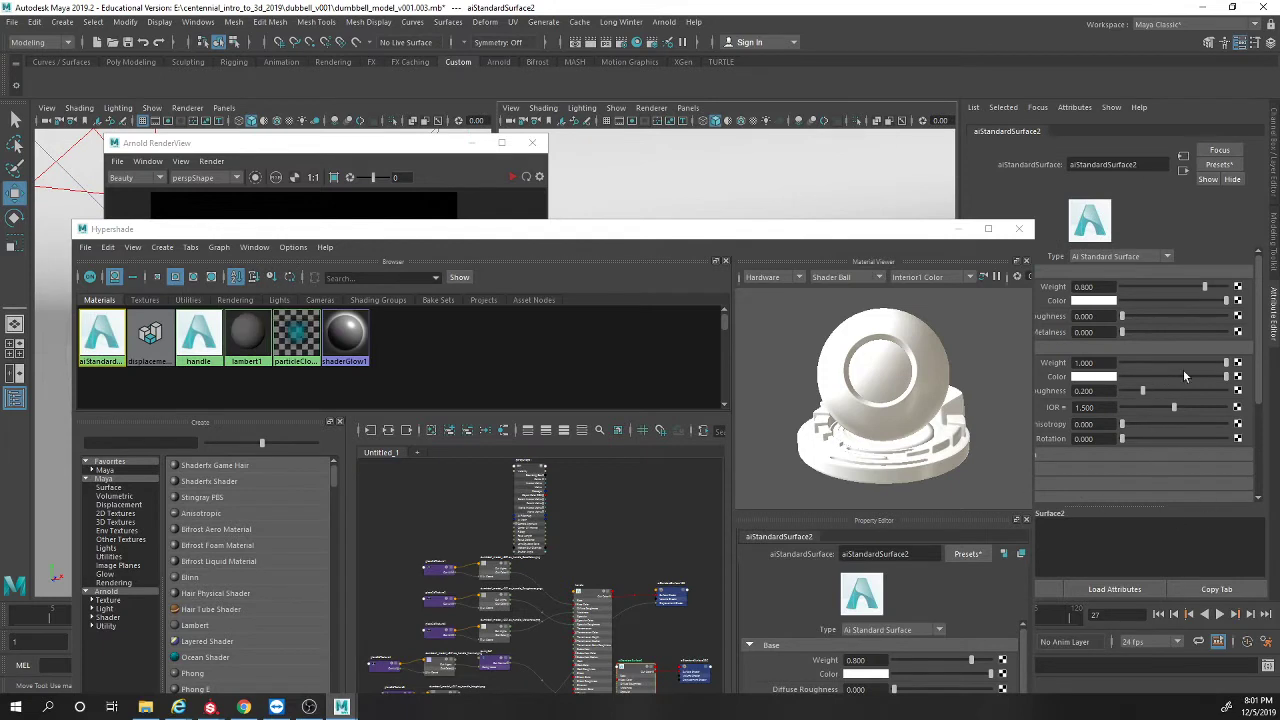
pyautogui.moveTo(1226, 301); pyautogui.dragTo(1156, 301)
pyautogui.click(1019, 228)
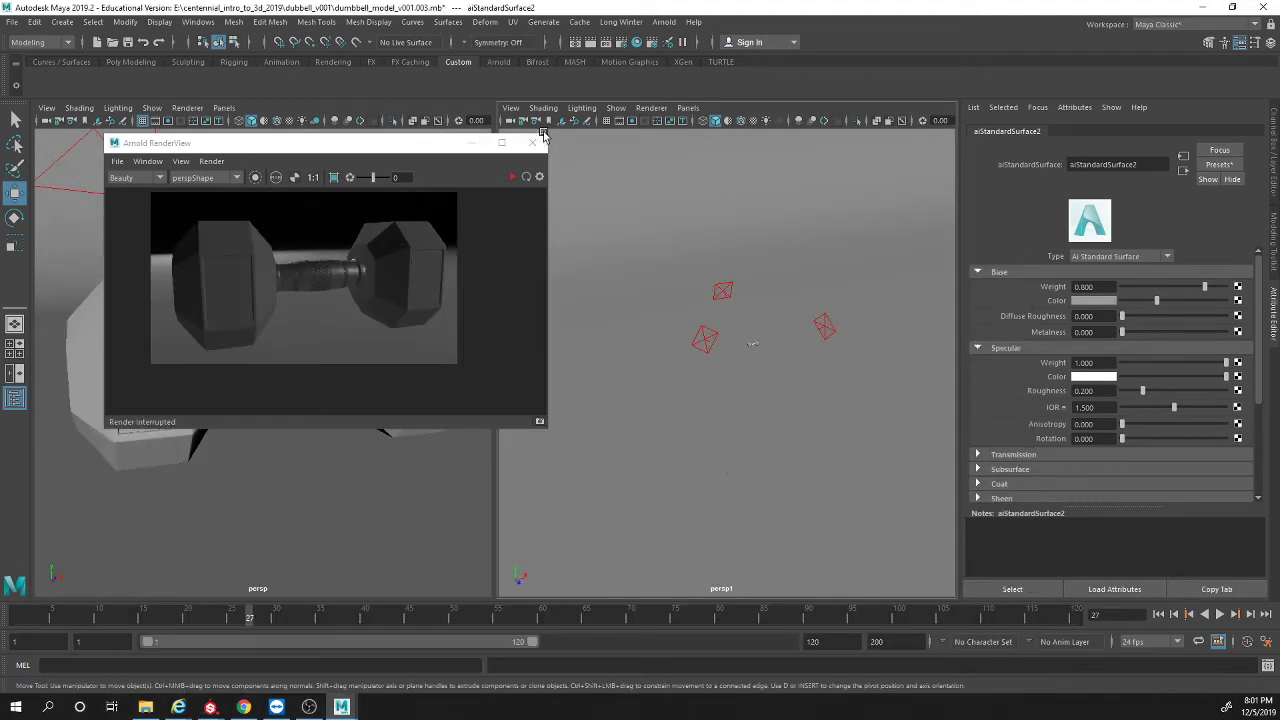
# Step: Frame the dumbbell in the persp1 view and shift the Arnold RenderView window away from it
pyautogui.keyDown('alt'); pyautogui.moveTo(714, 426); pyautogui.dragTo(691, 354); pyautogui.keyUp('alt')
pyautogui.keyDown('alt'); pyautogui.moveTo(691, 354); pyautogui.dragTo(871, 326, button='right'); pyautogui.keyUp('alt')
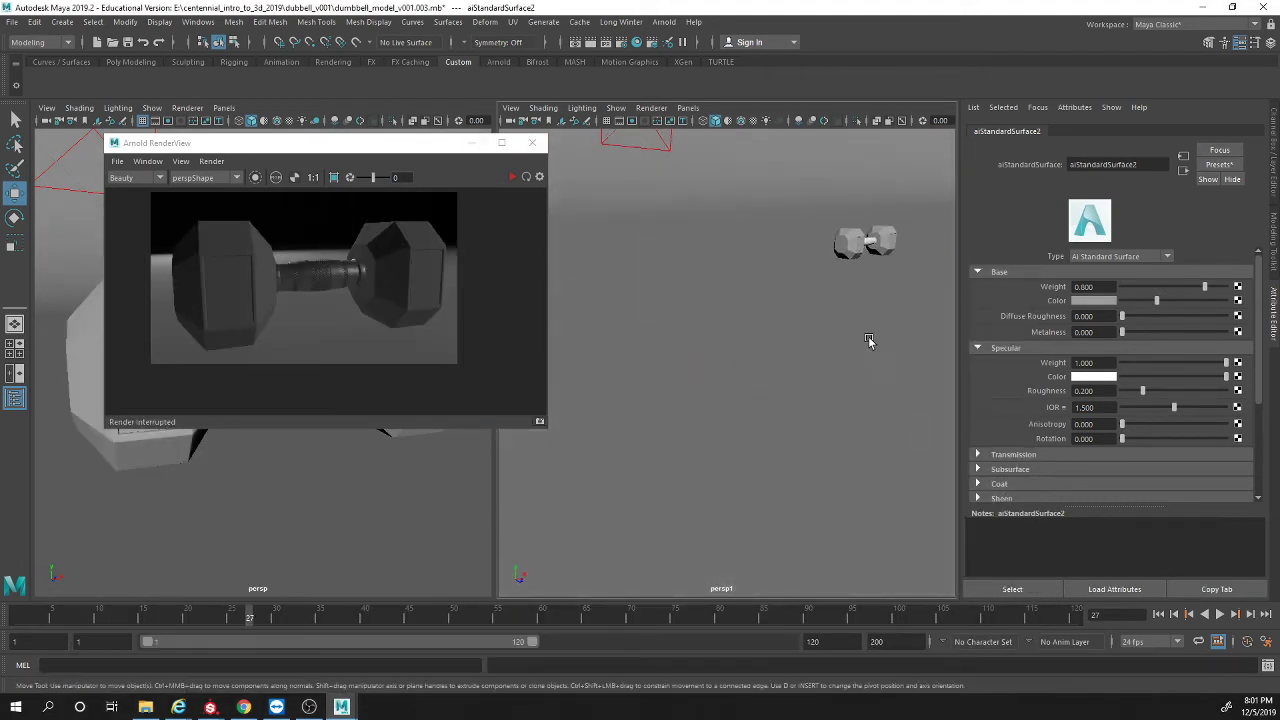
pyautogui.keyDown('alt'); pyautogui.moveTo(829, 290); pyautogui.dragTo(708, 394, button='middle'); pyautogui.keyUp('alt')
pyautogui.keyDown('alt'); pyautogui.moveTo(706, 394); pyautogui.dragTo(680, 429, button='right'); pyautogui.keyUp('alt')
pyautogui.moveTo(395, 148); pyautogui.dragTo(314, 148)
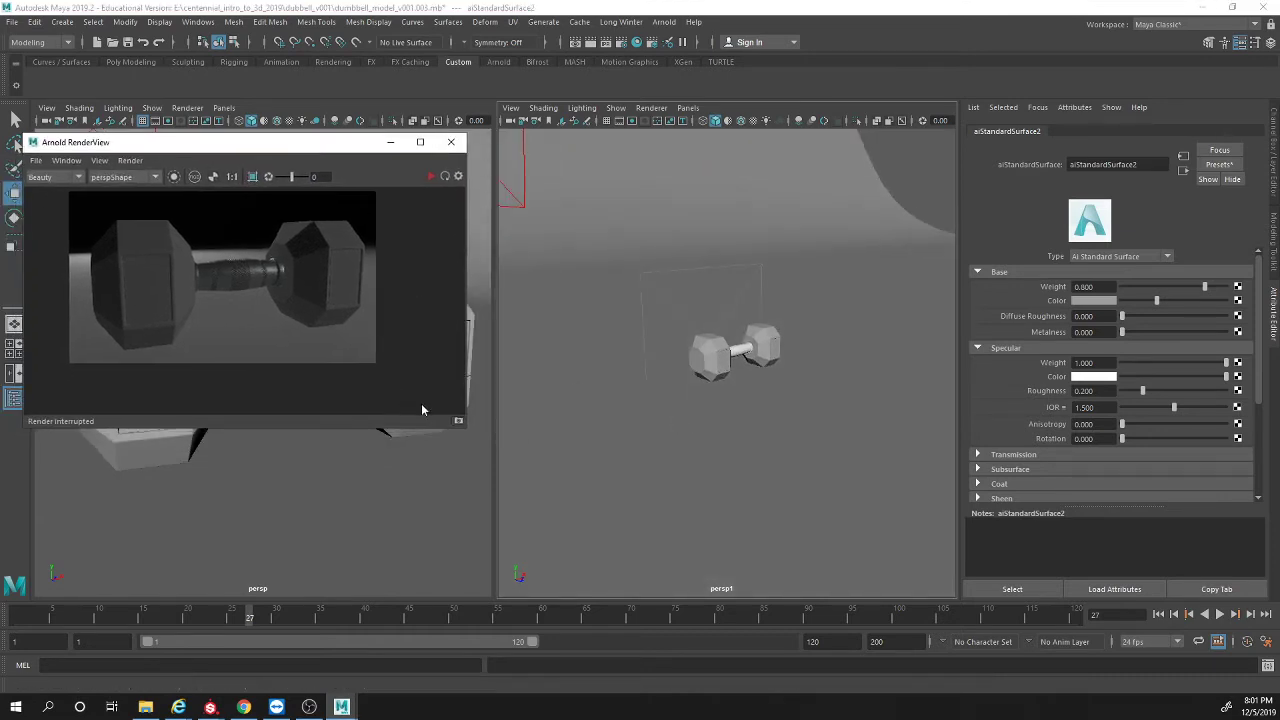
# Step: Enlarge the Arnold RenderView window and start the live render of the dumbbell
pyautogui.moveTo(466, 430); pyautogui.dragTo(569, 567)
pyautogui.click(534, 178)
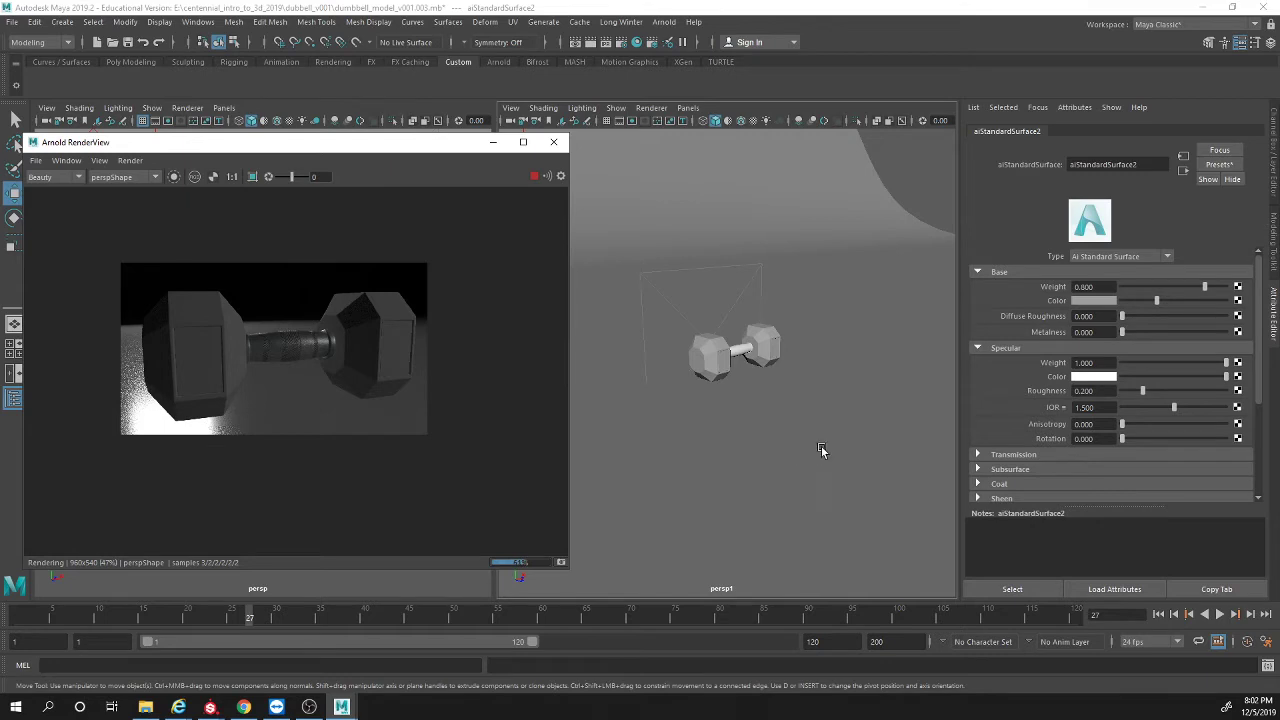
# Step: Turn off Casts Shadows, Specular Reflection and Specular Transmission in the backdrop plane's Arnold visibility settings
pyautogui.click(876, 482)
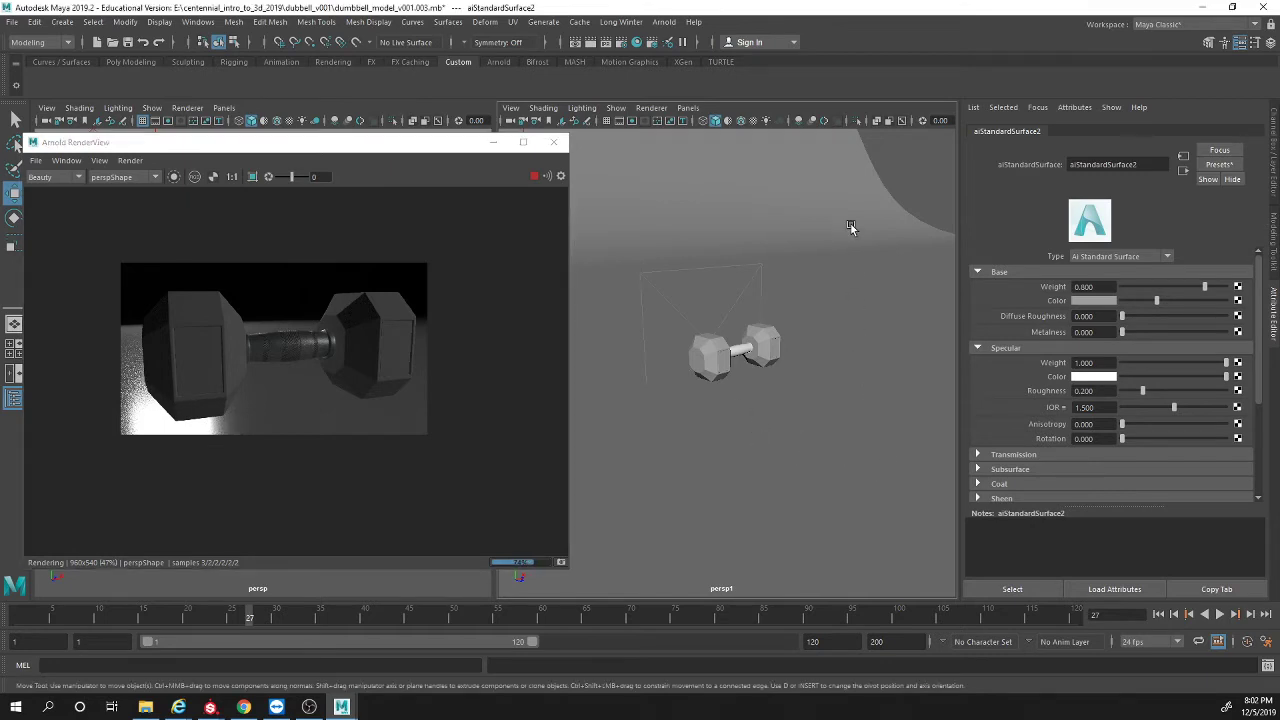
pyautogui.click(787, 200)
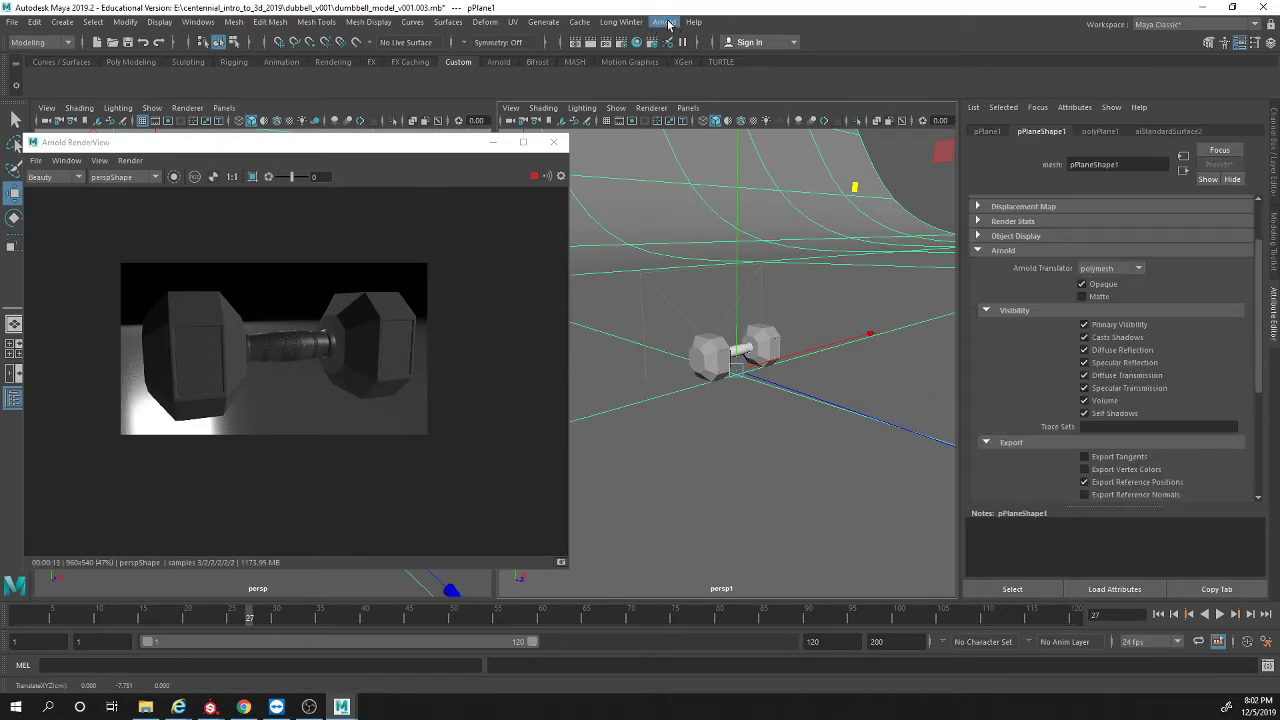
pyautogui.click(1097, 339)
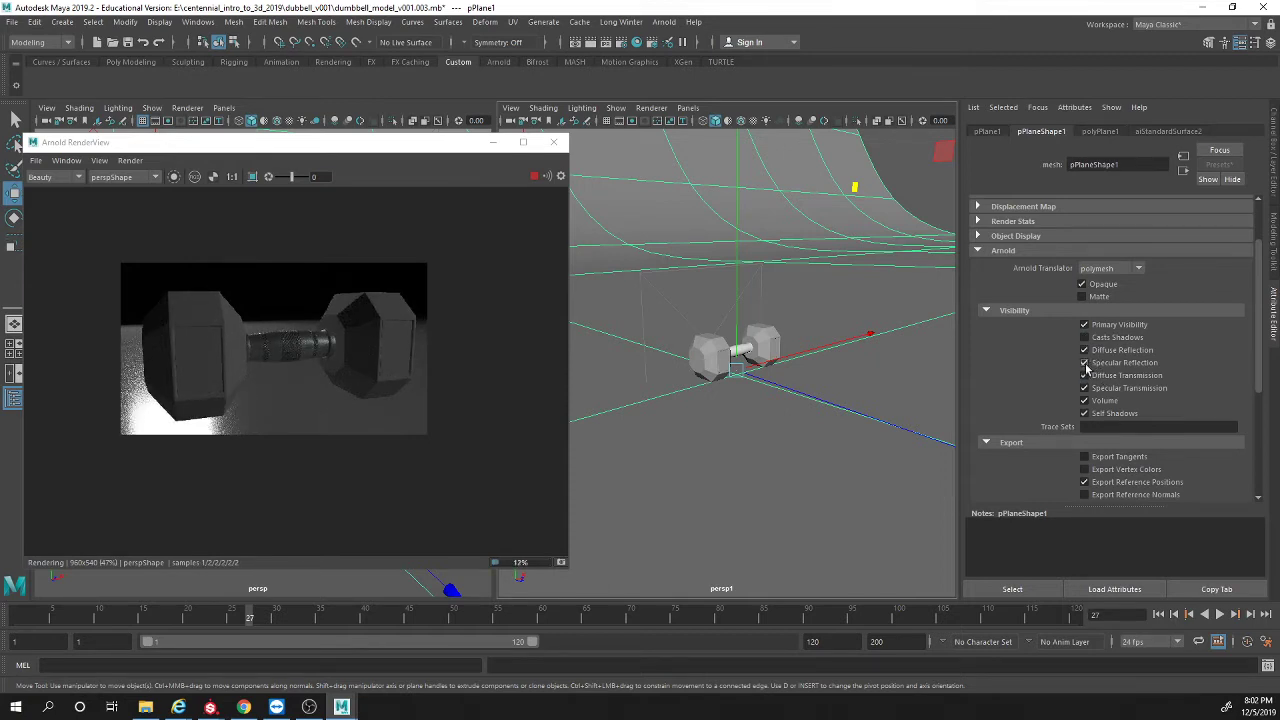
pyautogui.click(1084, 363)
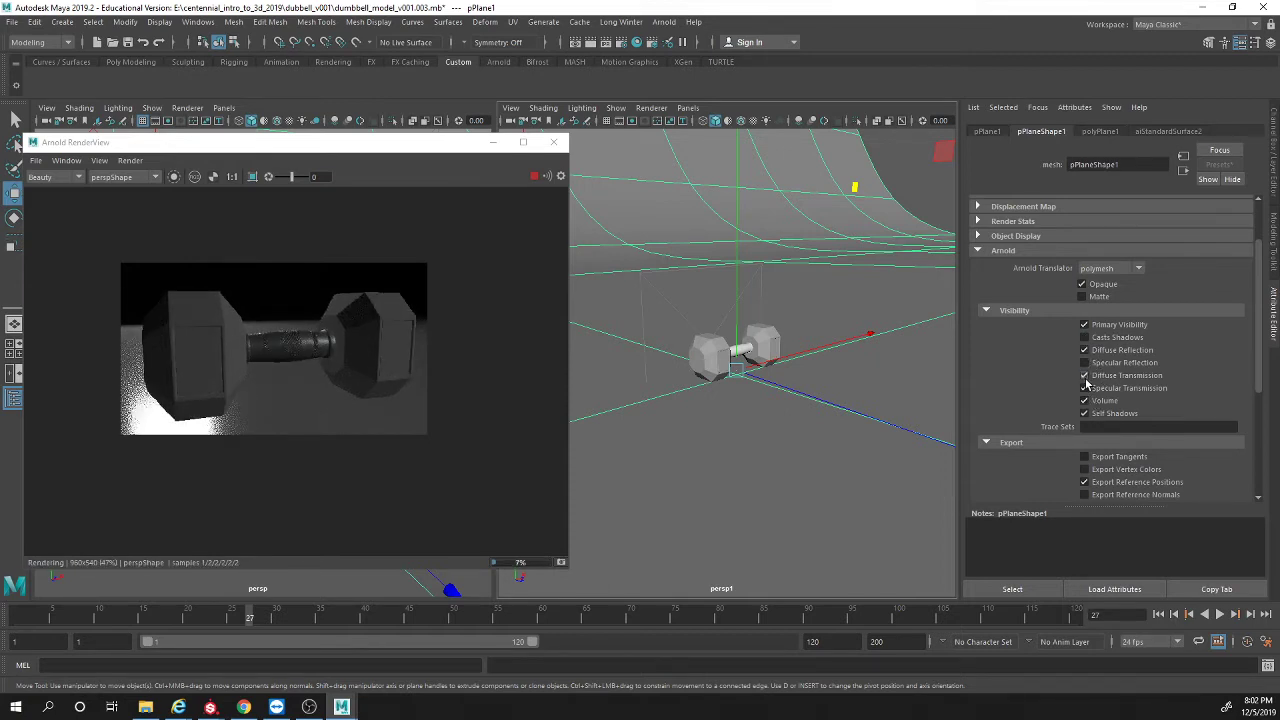
pyautogui.click(1085, 388)
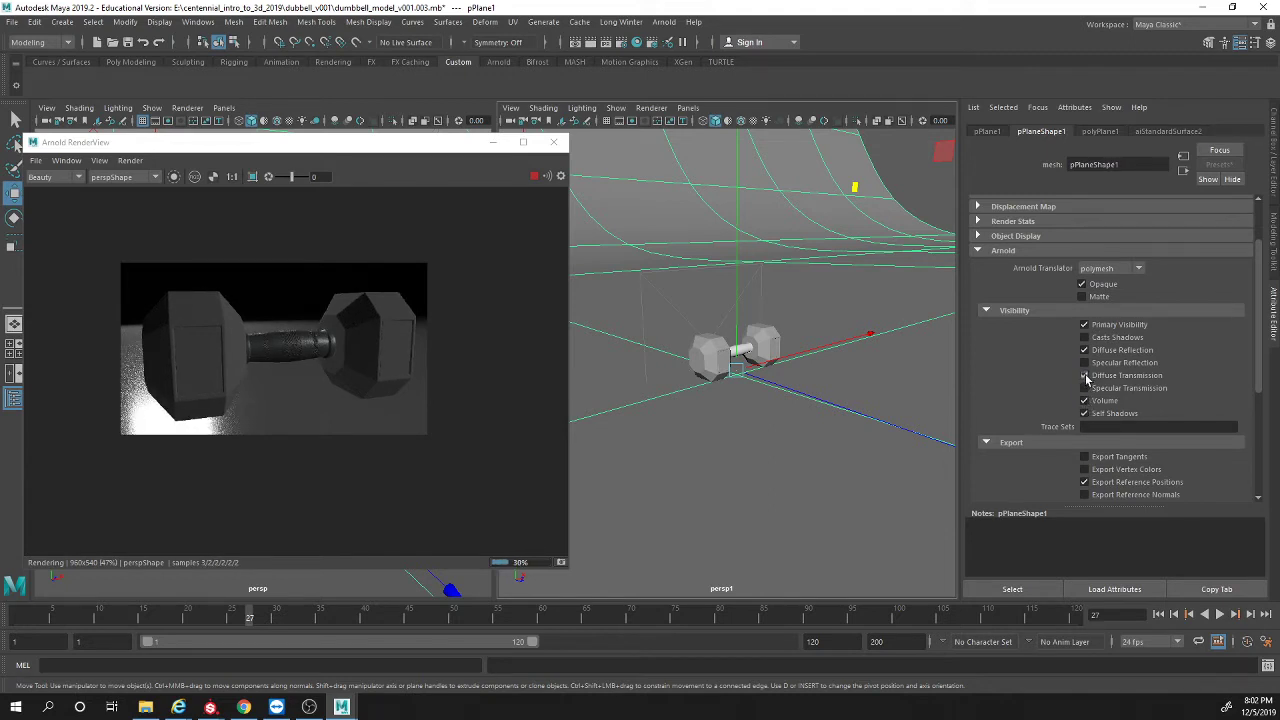
pyautogui.click(1083, 325)
# Step: Examine the backdrop plane's Object Display, Render Stats and Mesh Component Display settings for further shadow and reflection options
pyautogui.click(1033, 237)
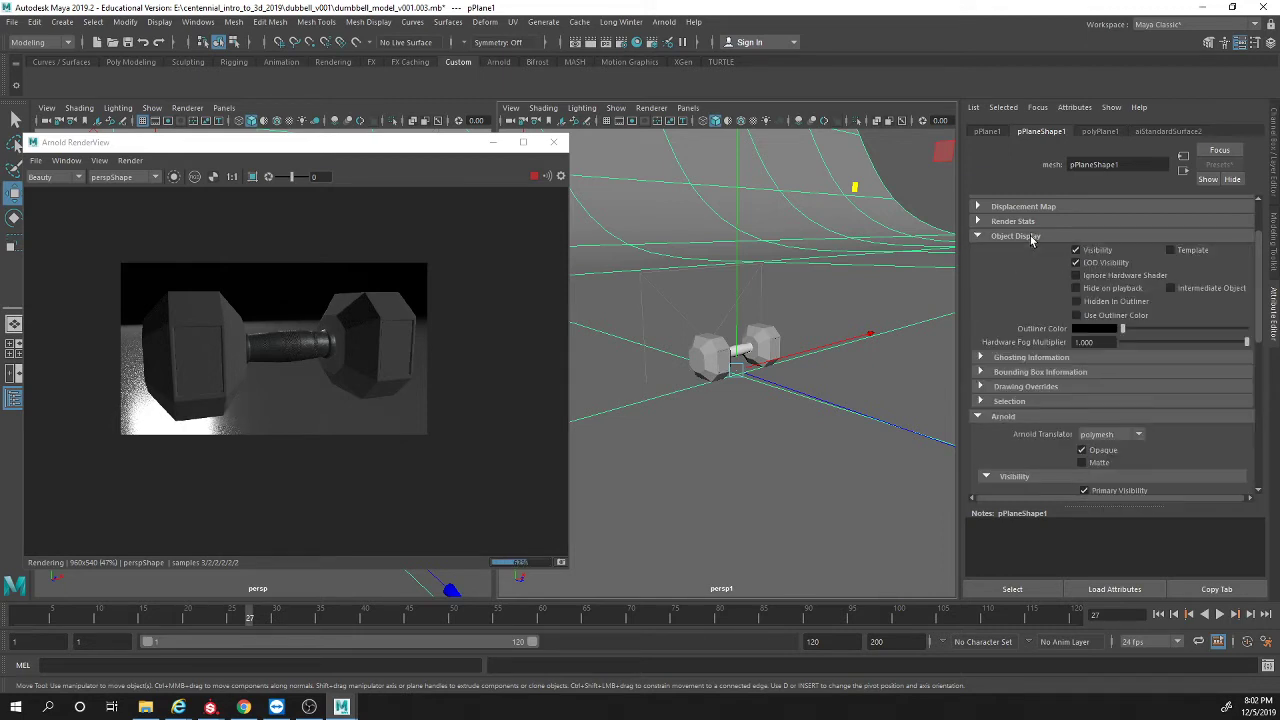
pyautogui.scroll(2, 1026, 268)
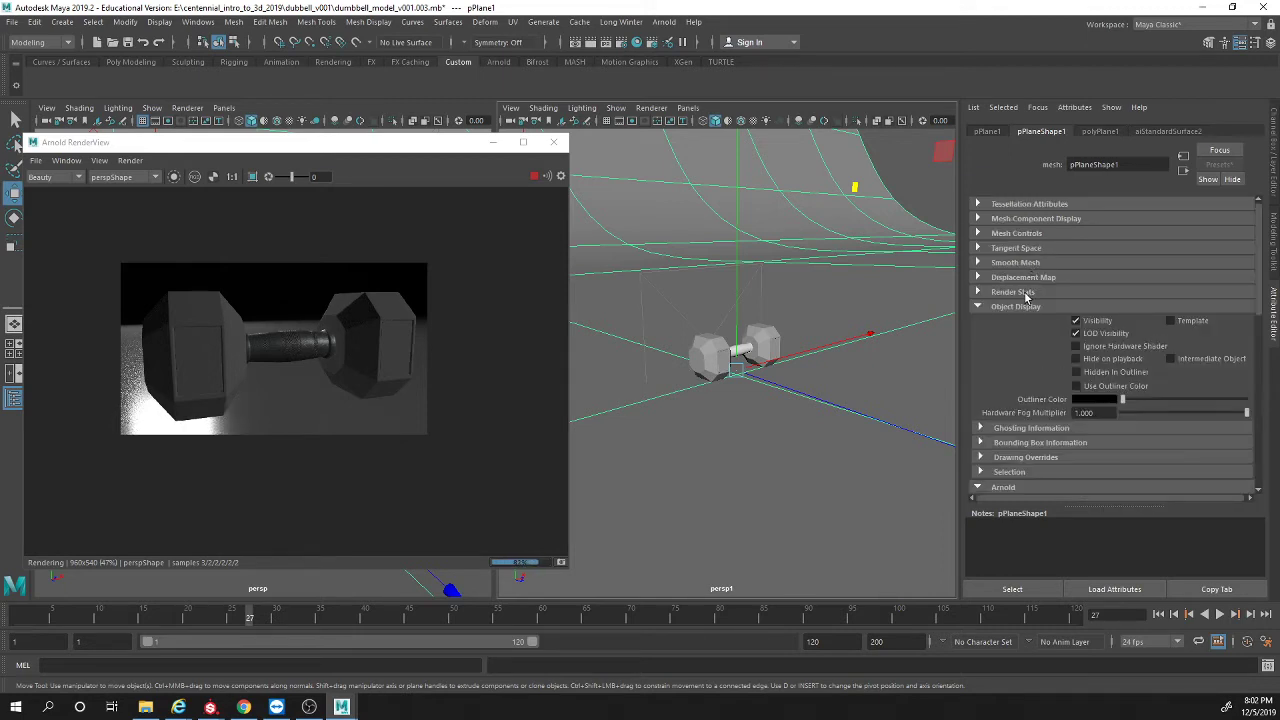
pyautogui.click(1025, 293)
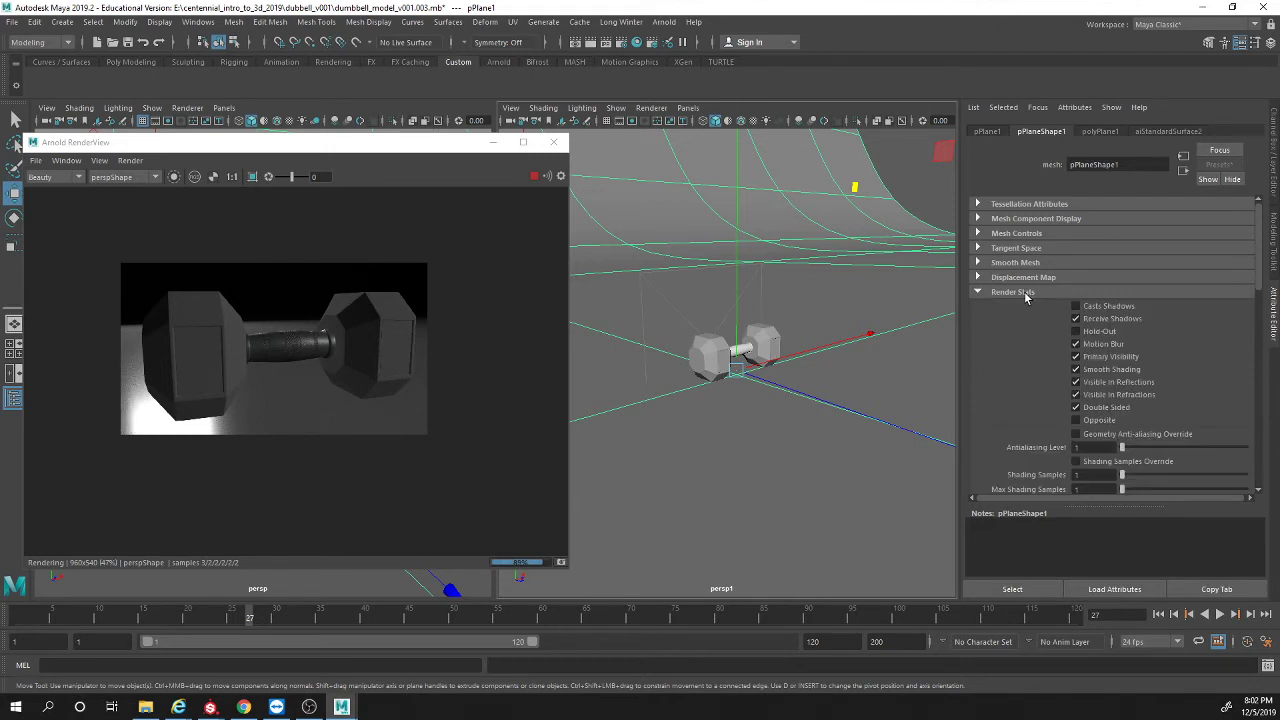
pyautogui.click(1112, 395)
pyautogui.click(1114, 383)
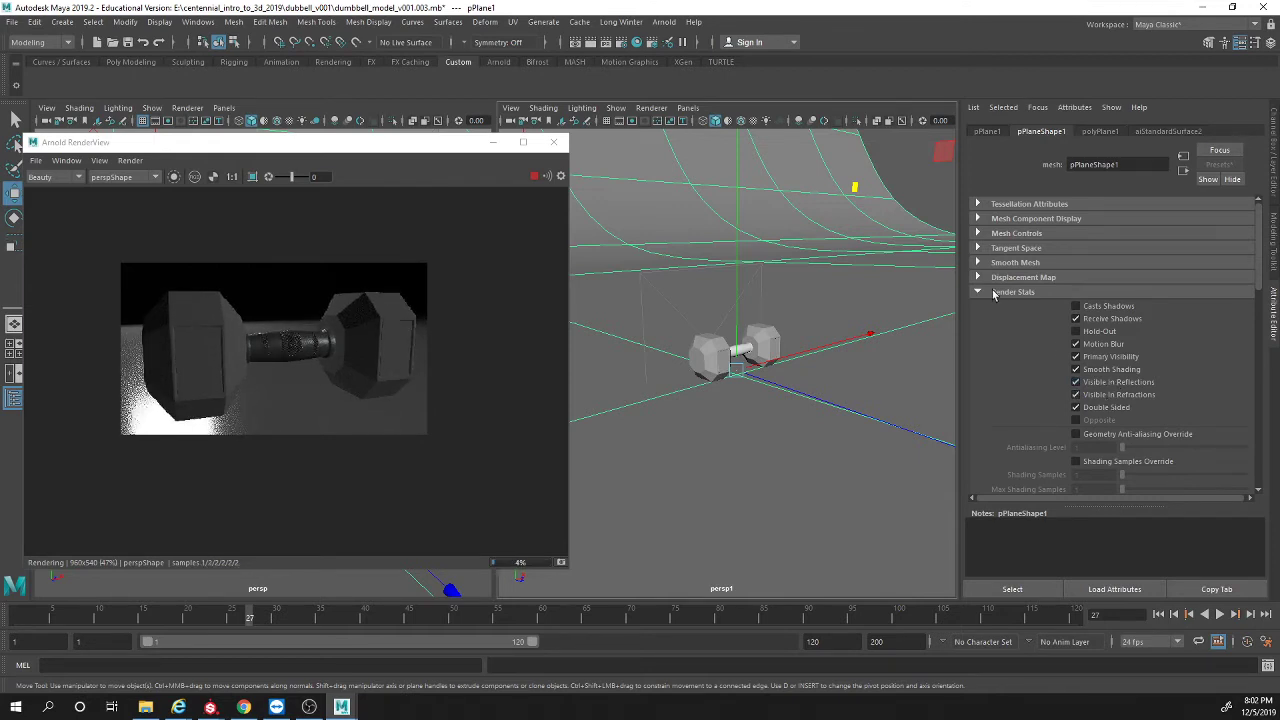
pyautogui.click(997, 292)
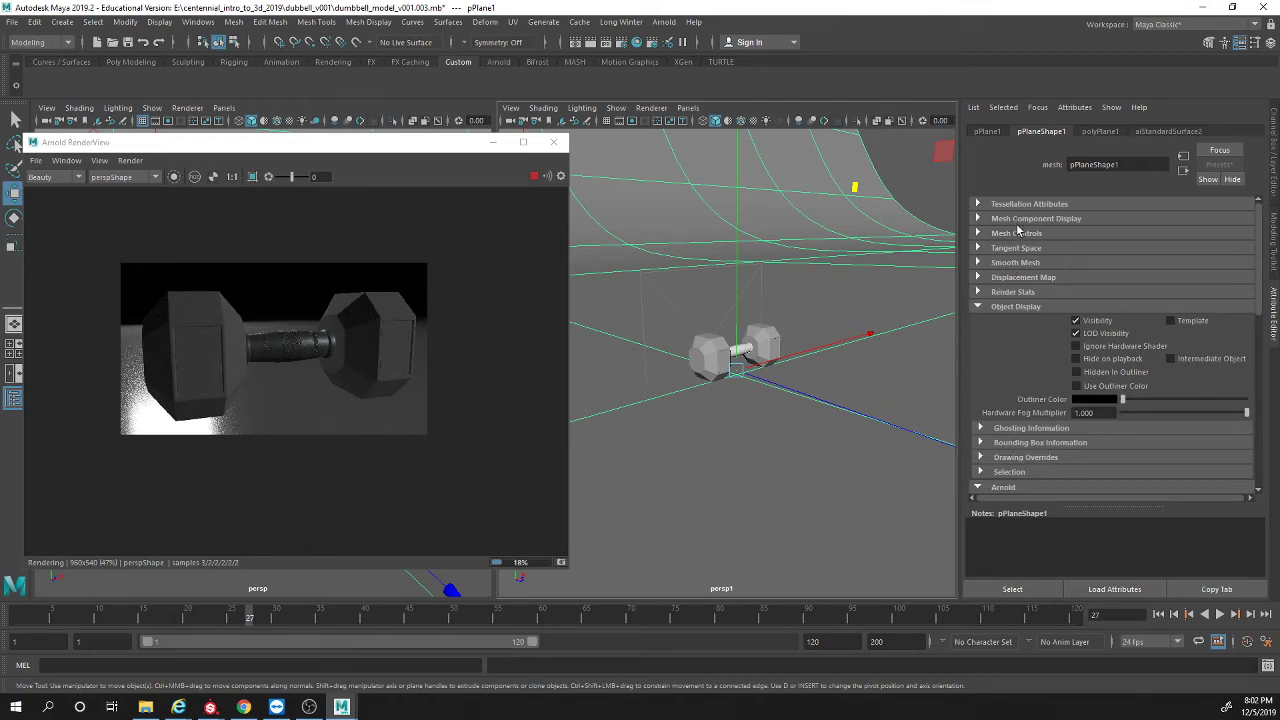
pyautogui.click(1022, 220)
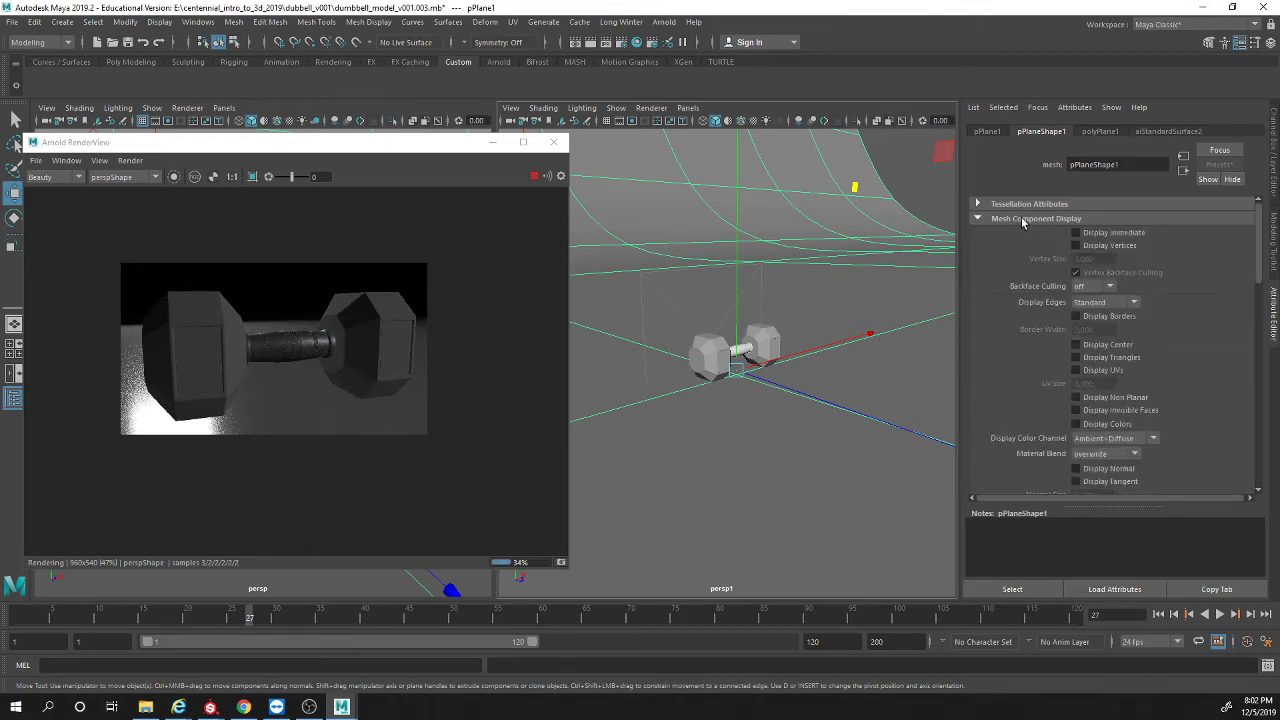
pyautogui.click(1022, 220)
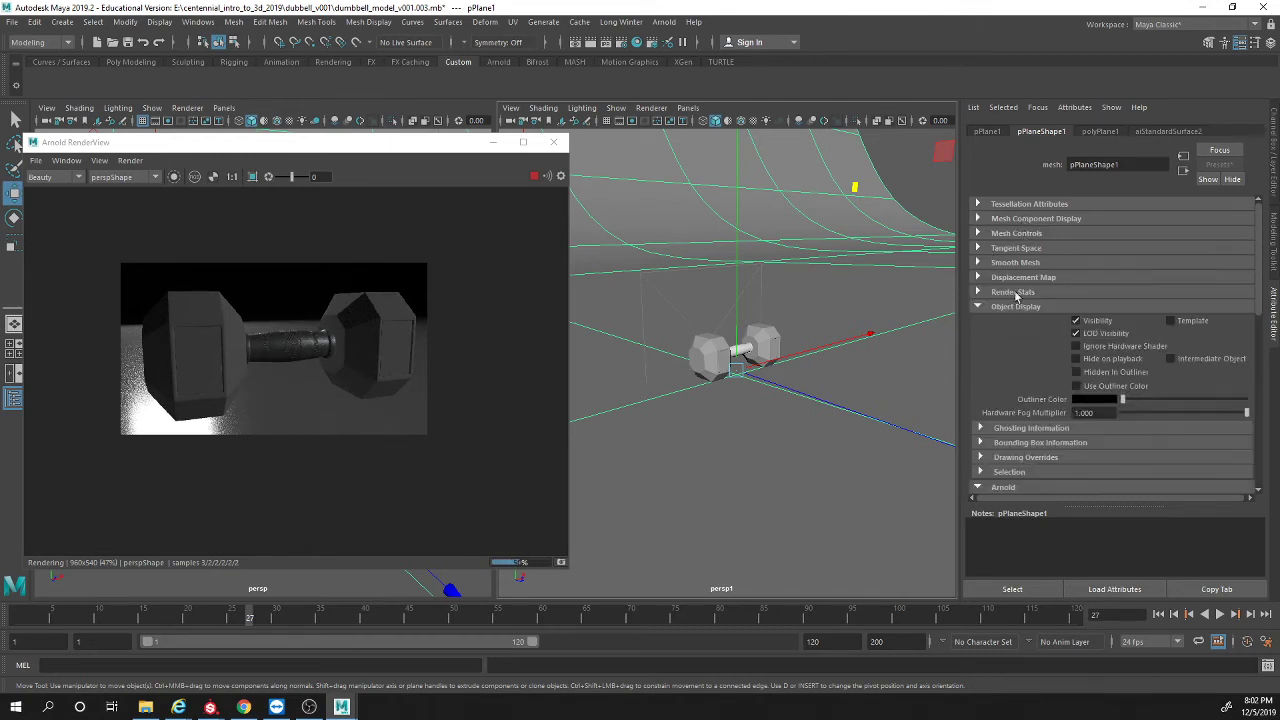
# Step: Turn off Diffuse Reflection in the backdrop plane's Arnold visibility settings
pyautogui.scroll(-5, 1040, 380)
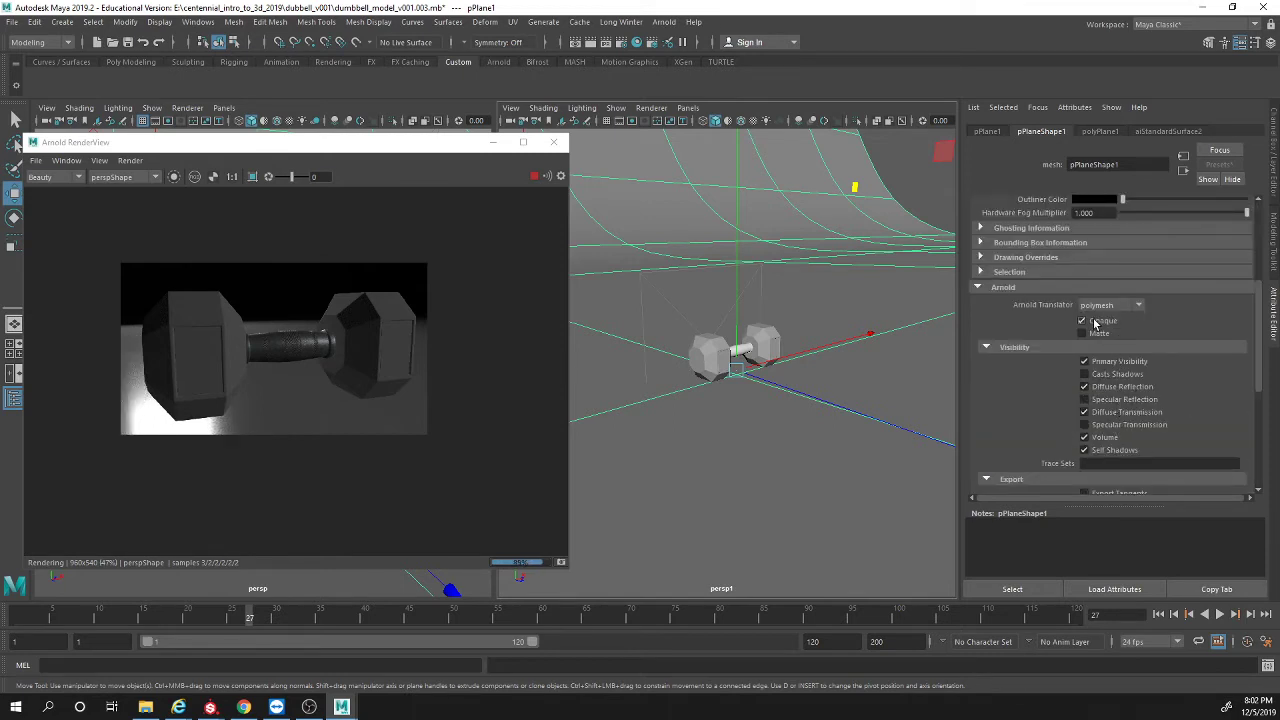
pyautogui.click(1109, 390)
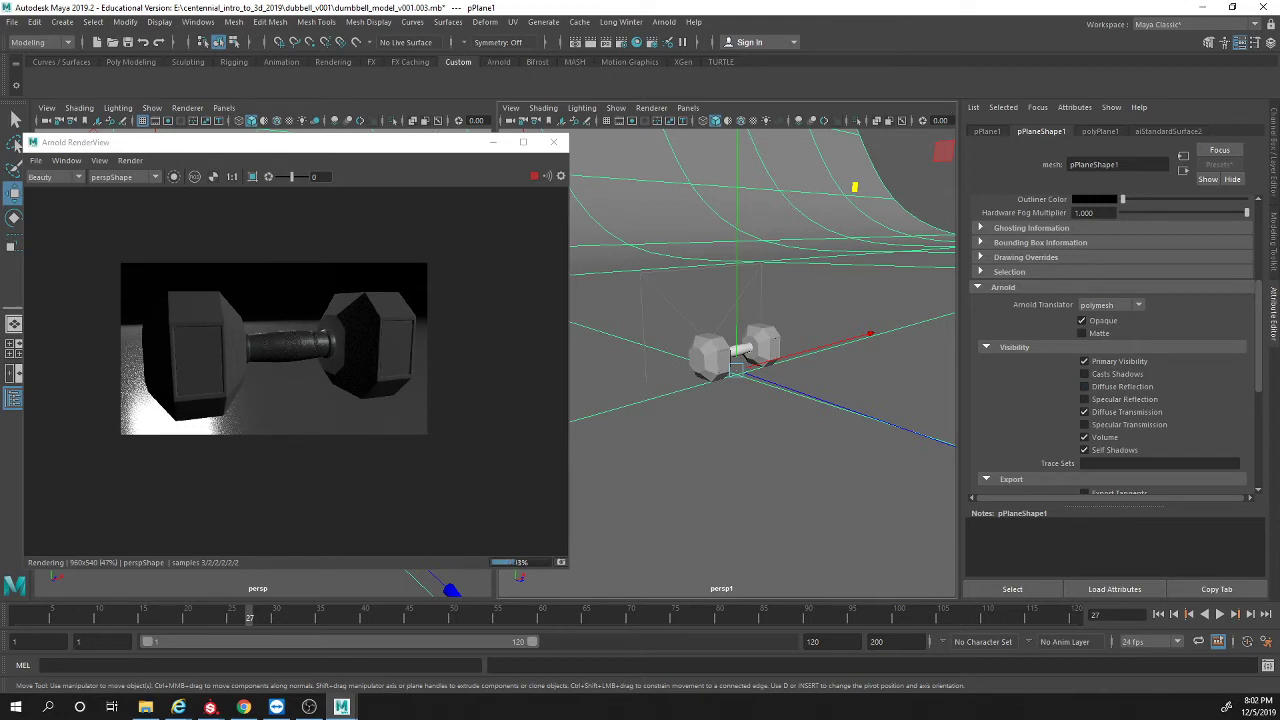
# Step: Open the Hypershade maximized and graph the network of the backdrop's aiStandardSurface2 material
pyautogui.click(637, 42)
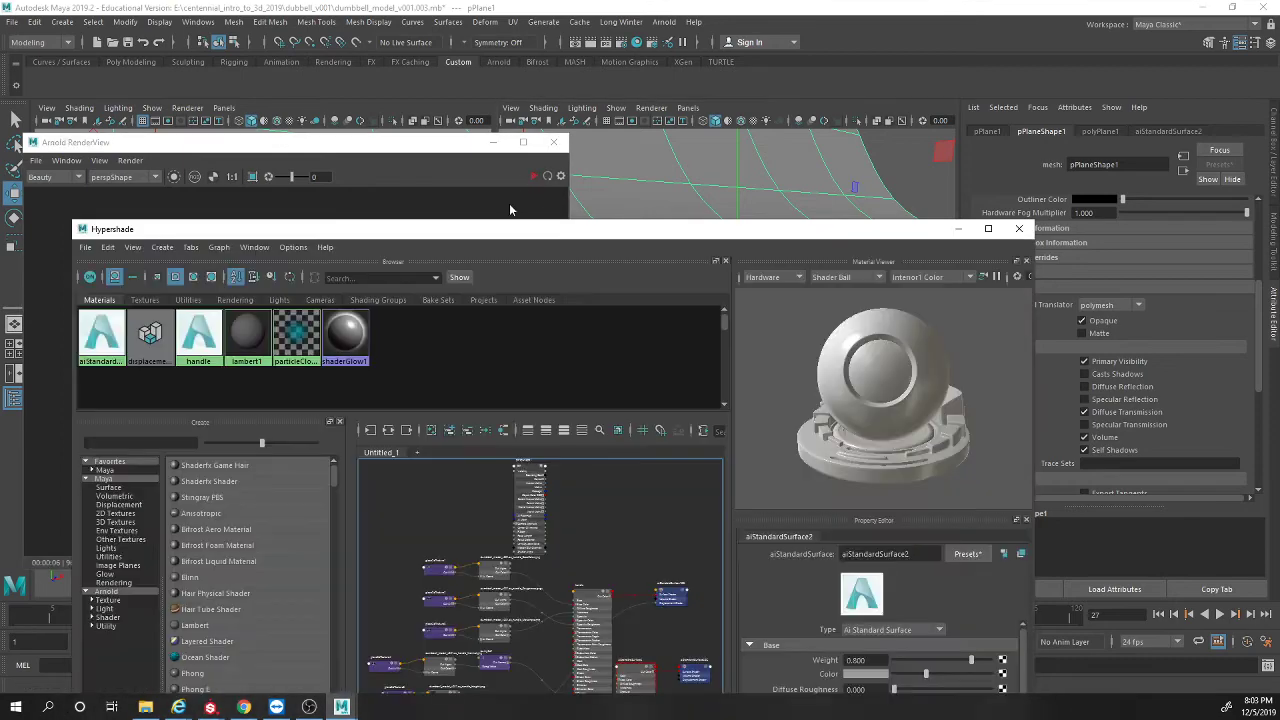
pyautogui.moveTo(475, 234); pyautogui.dragTo(908, 433)
pyautogui.doubleClick(908, 429)
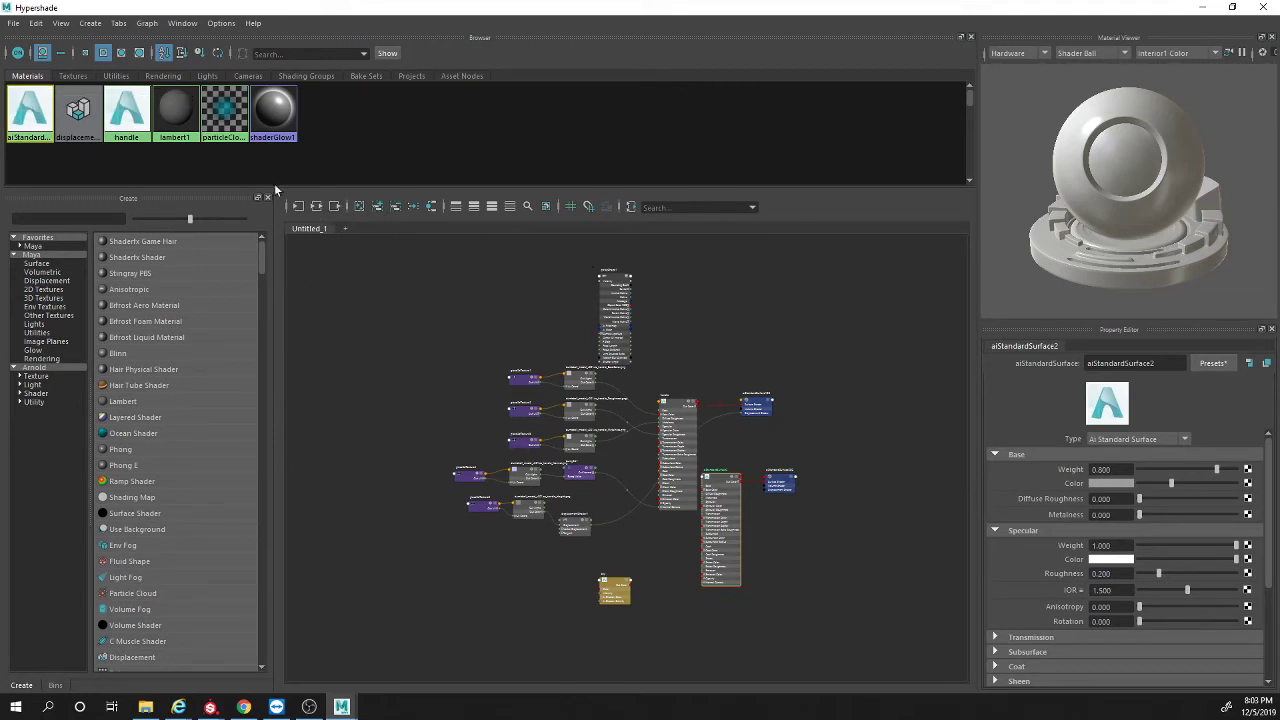
pyautogui.rightClick(28, 115)
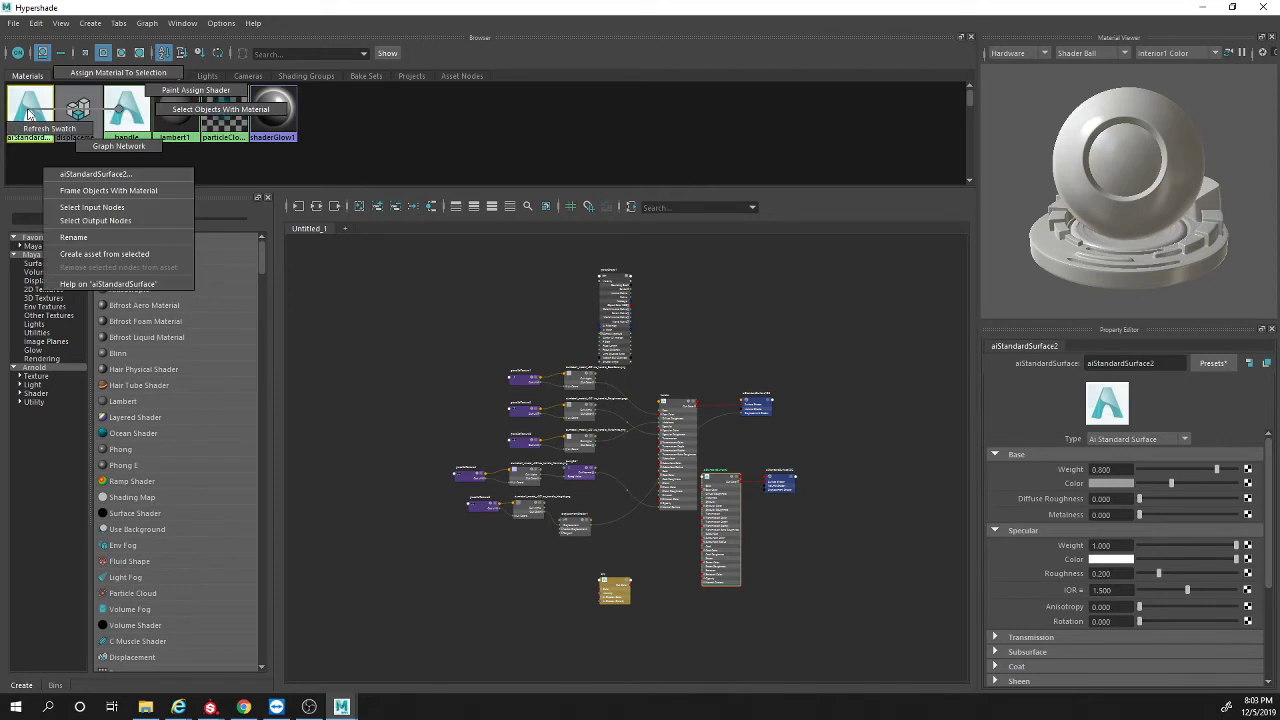
pyautogui.click(119, 147)
pyautogui.rightClick(124, 117)
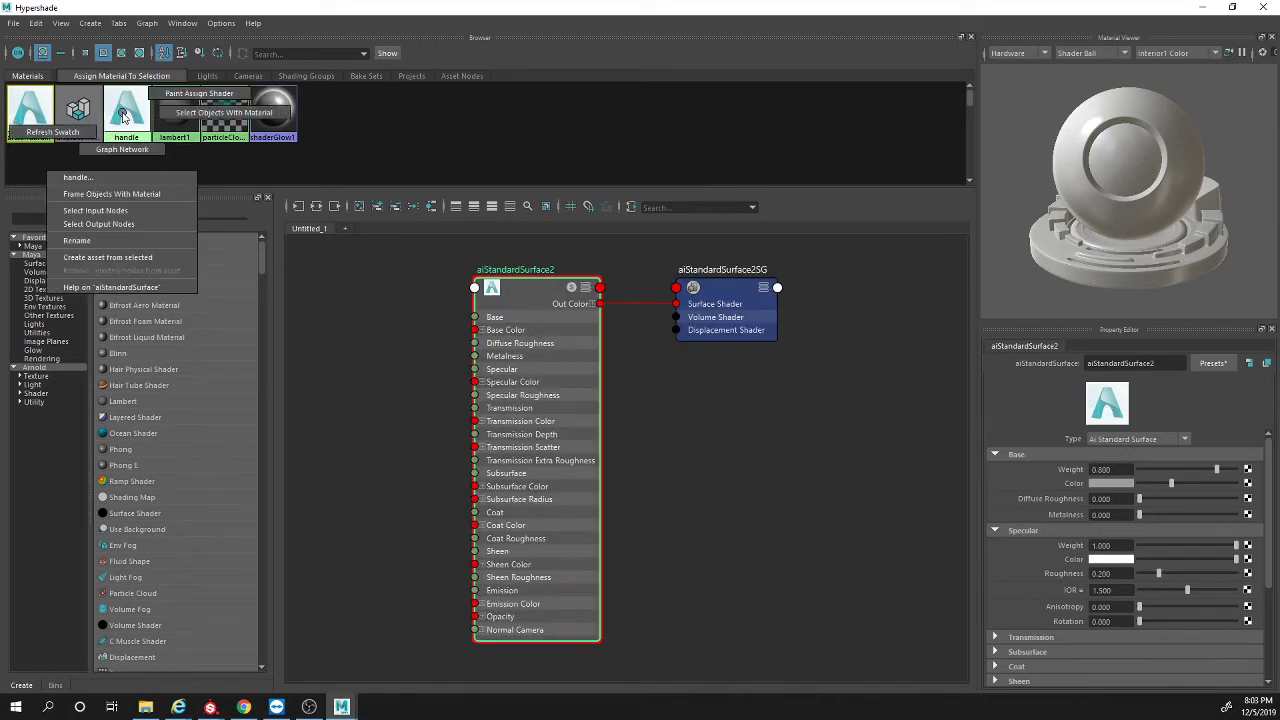
pyautogui.click(122, 149)
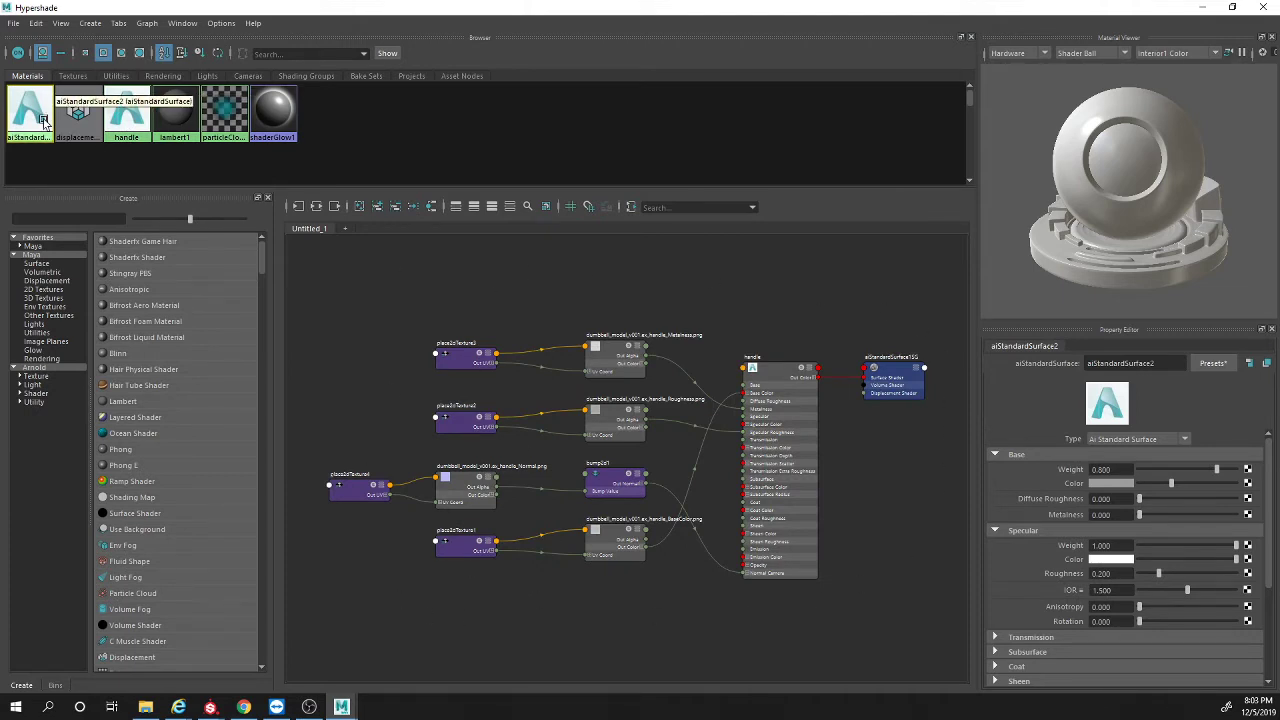
pyautogui.rightClick(124, 115)
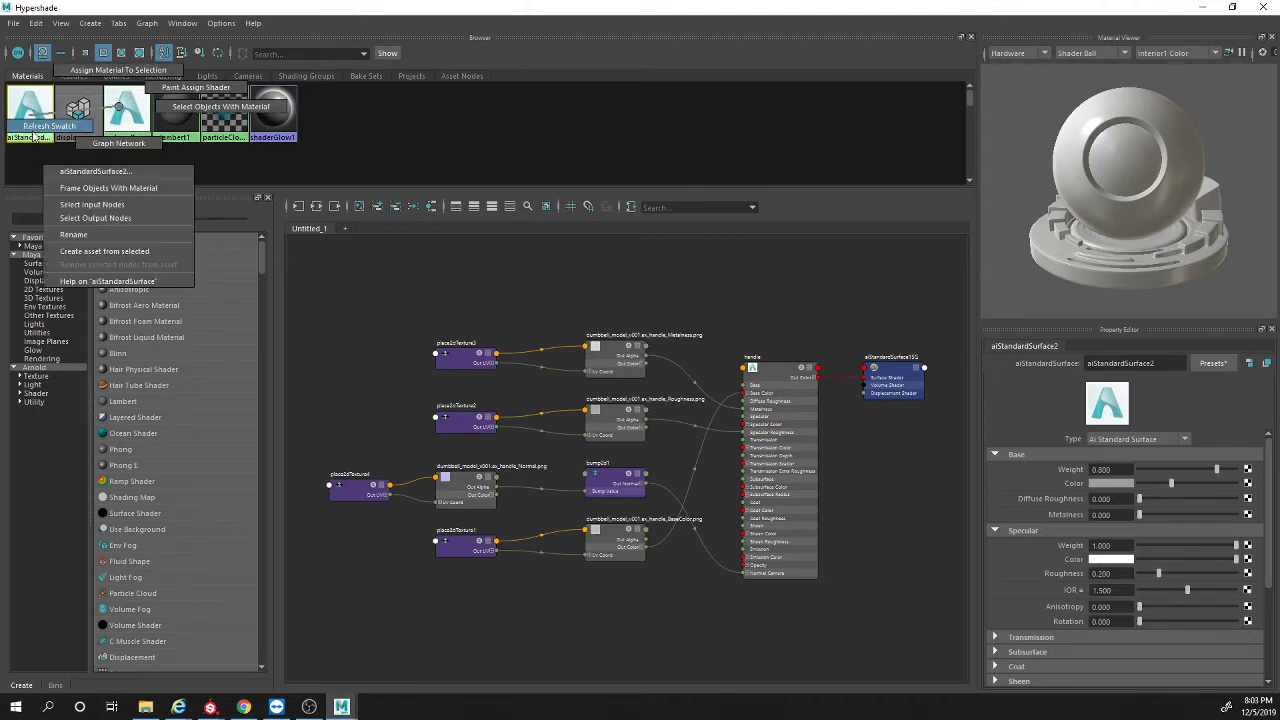
pyautogui.click(119, 143)
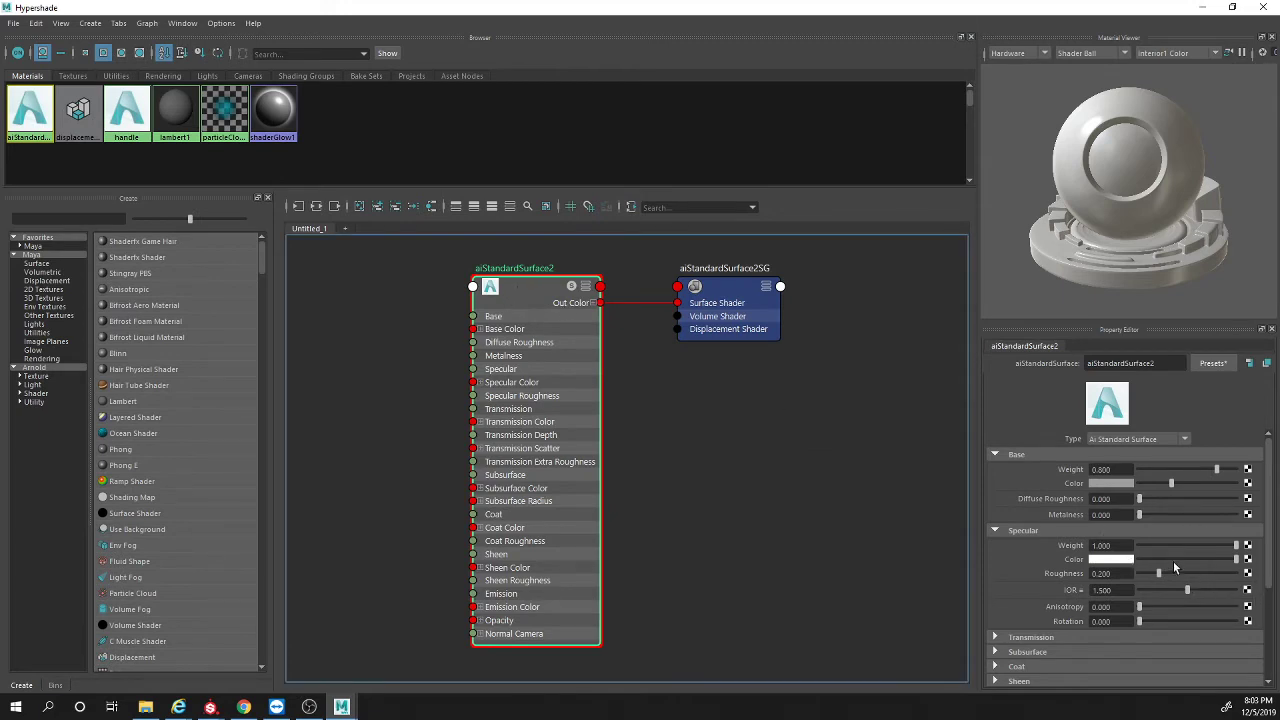
# Step: Set both the specular weight and the specular roughness of aiStandardSurface2 to 0
pyautogui.moveTo(1236, 545); pyautogui.dragTo(1117, 552)
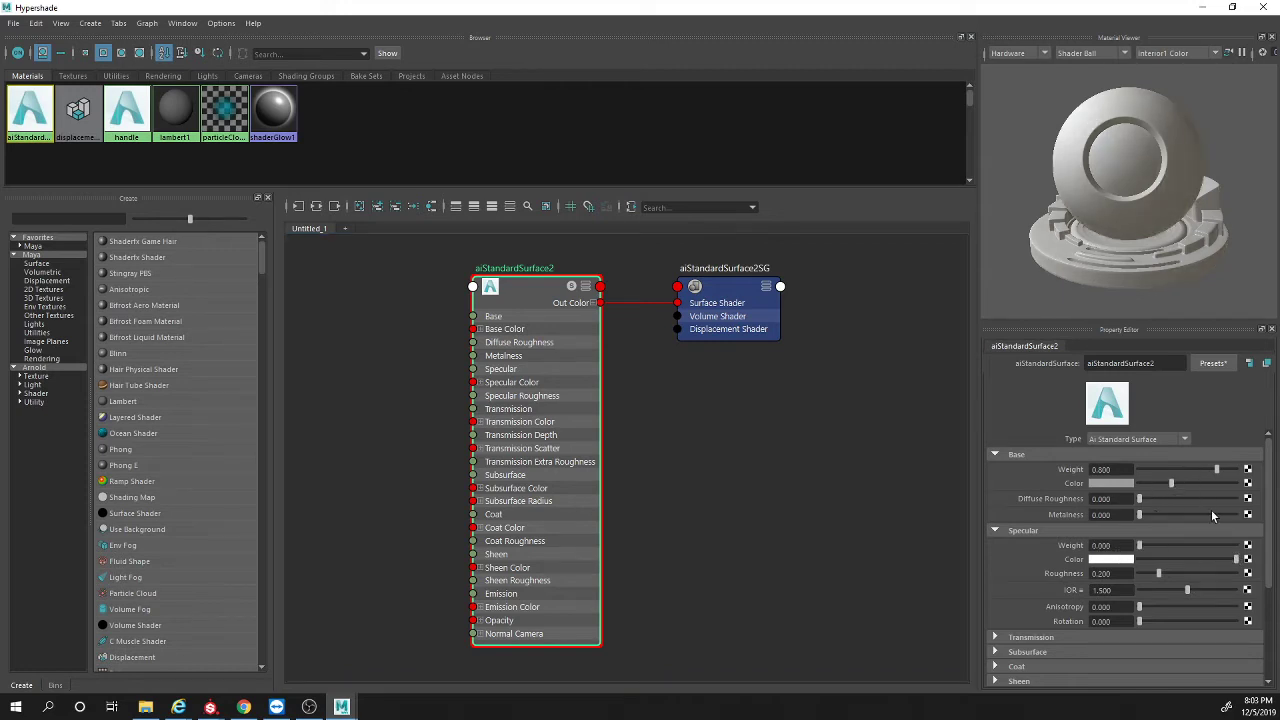
pyautogui.moveTo(1268, 493); pyautogui.dragTo(1278, 565)
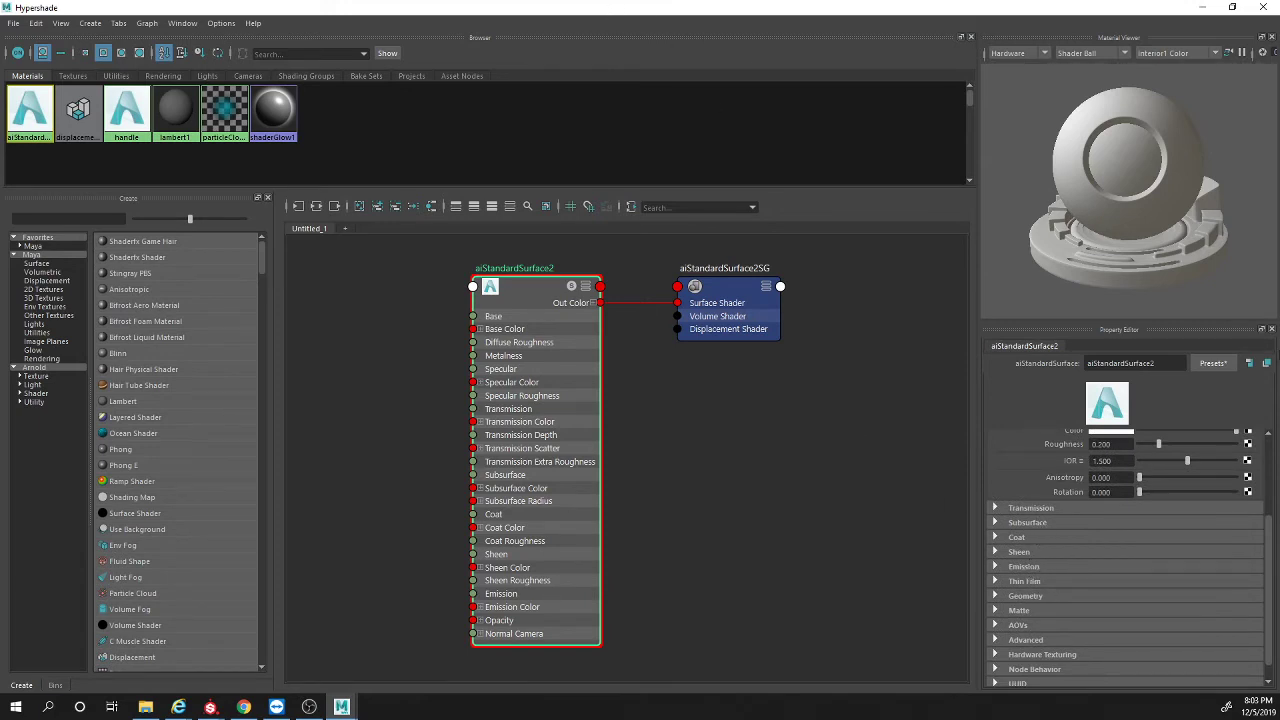
pyautogui.scroll(3, 1052, 485)
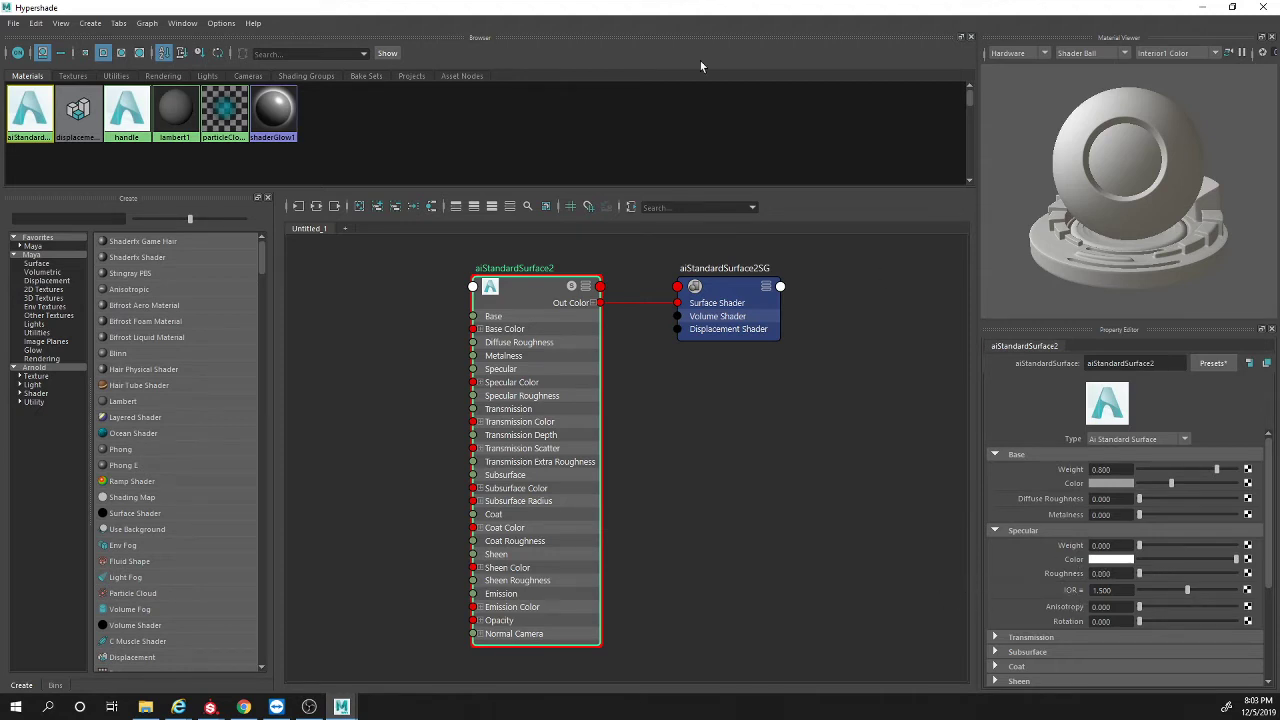
# Step: Move the Hypershade off the RenderView, check the backdrop without specular in the live render, and stop the render
pyautogui.moveTo(614, 11); pyautogui.dragTo(938, 578)
pyautogui.click(533, 177)
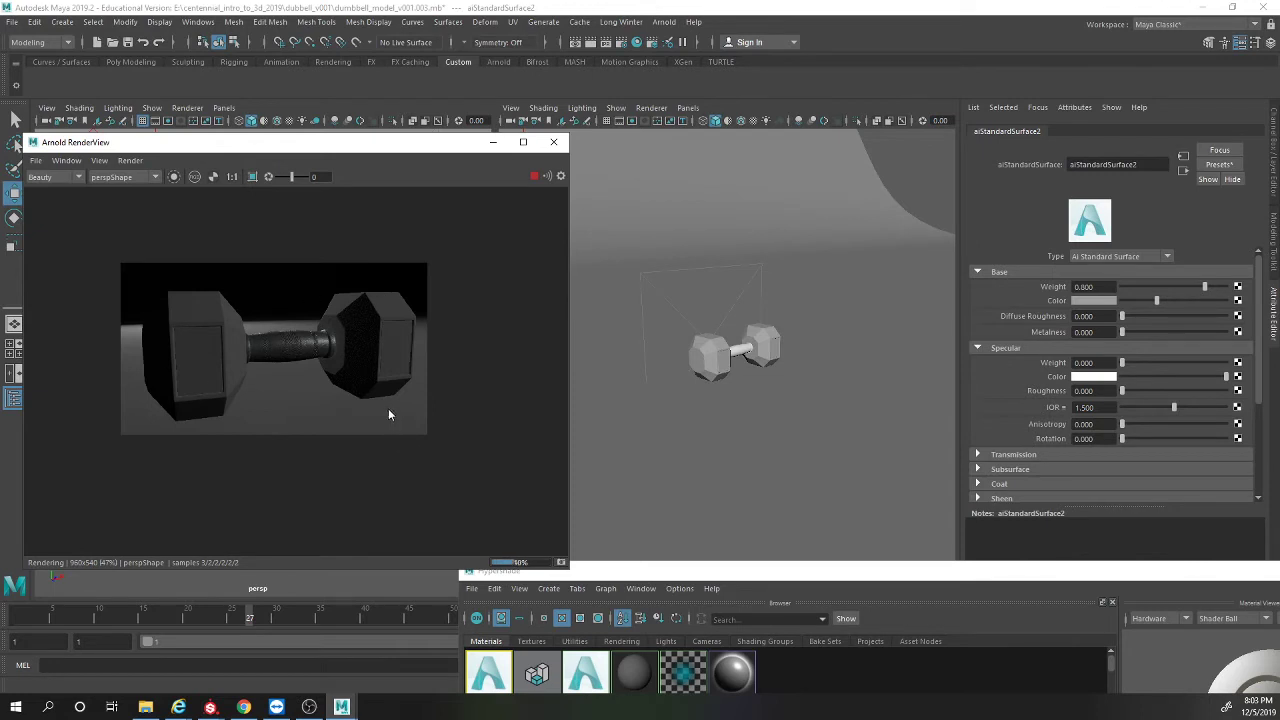
pyautogui.moveTo(653, 568); pyautogui.dragTo(665, 424)
pyautogui.click(533, 177)
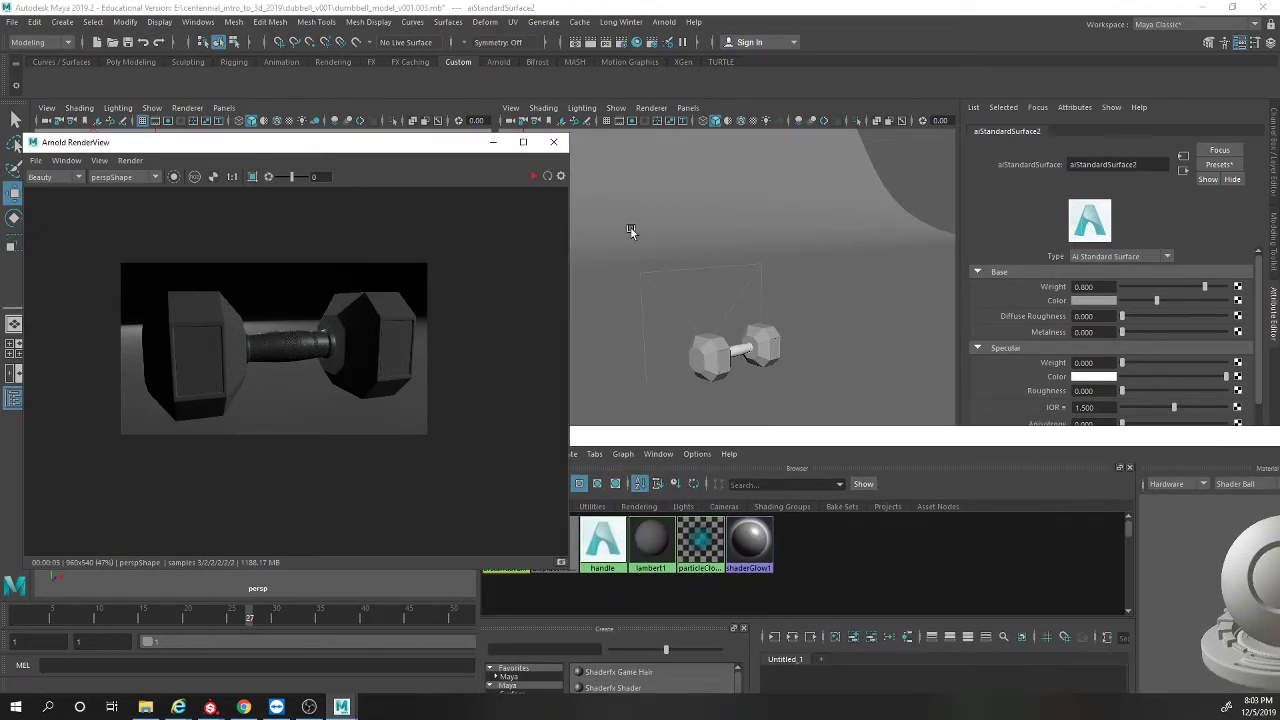
# Step: Bring the Hypershade back into view and look through aiStandardSurface2's transmission, subsurface and emission settings
pyautogui.moveTo(832, 437); pyautogui.dragTo(465, 0)
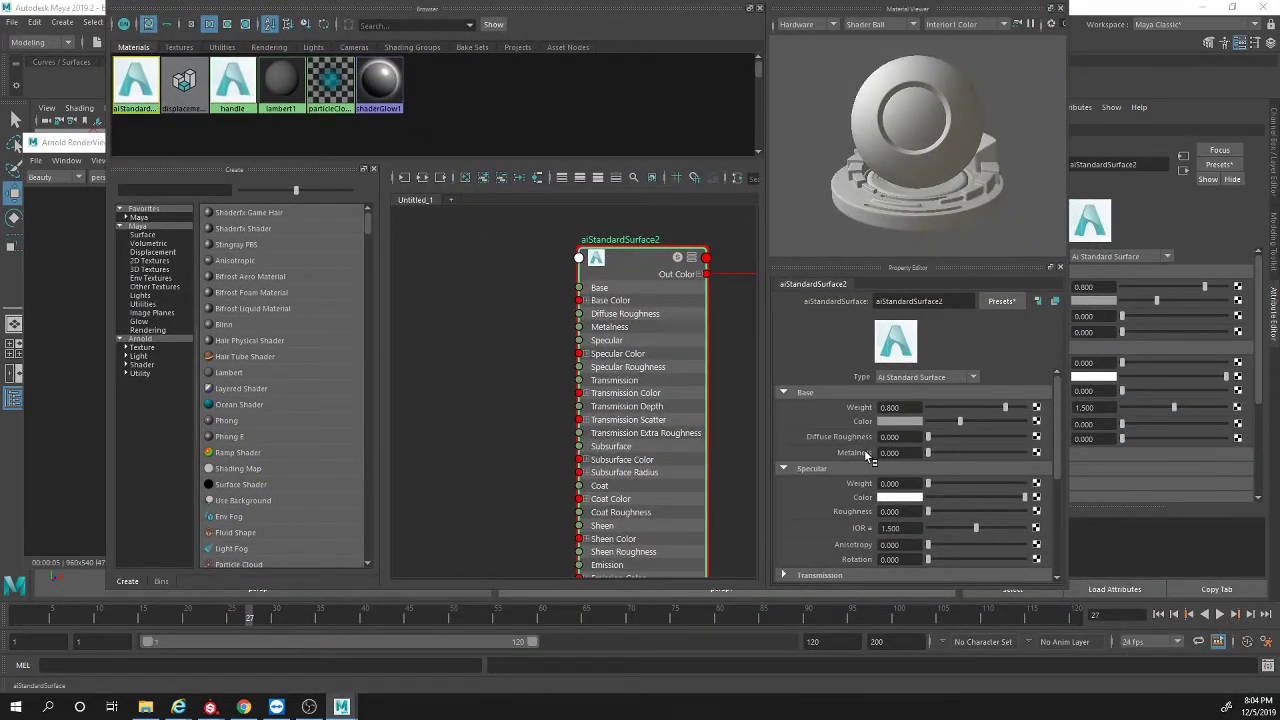
pyautogui.scroll(-1, 860, 450)
pyautogui.scroll(-4, 866, 456)
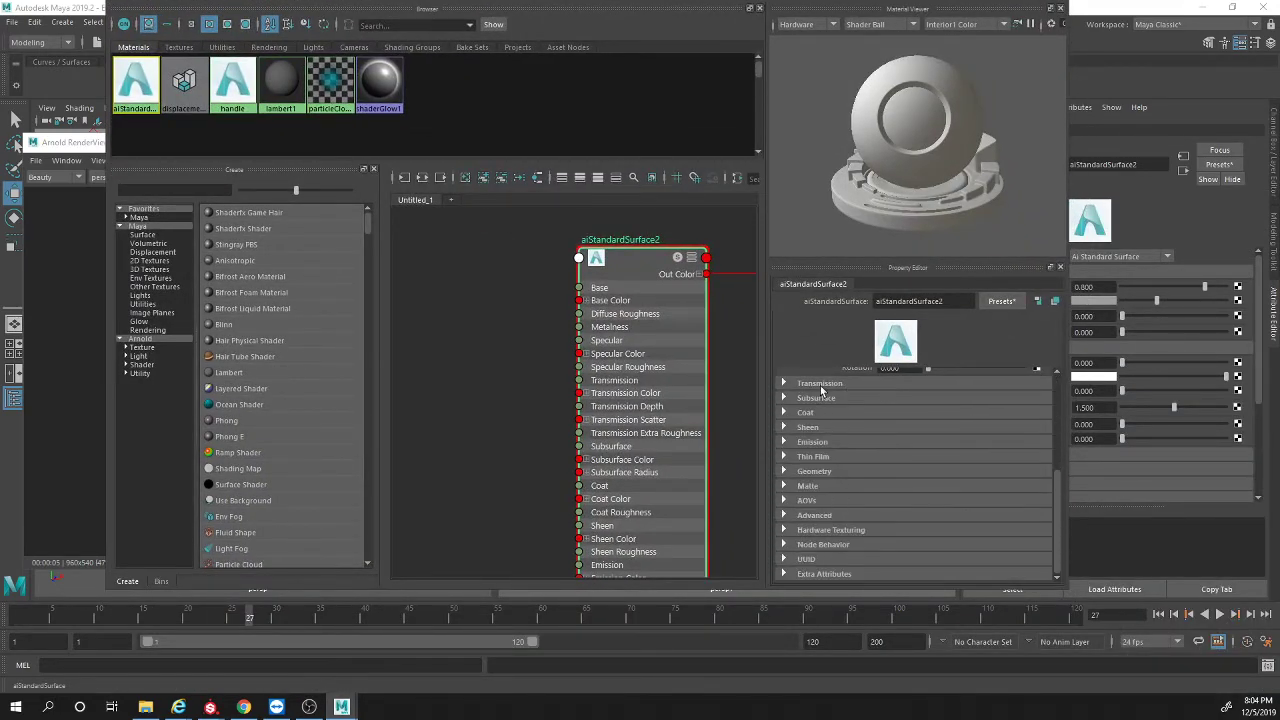
pyautogui.click(819, 386)
pyautogui.click(820, 385)
pyautogui.click(816, 399)
pyautogui.click(816, 399)
pyautogui.click(816, 444)
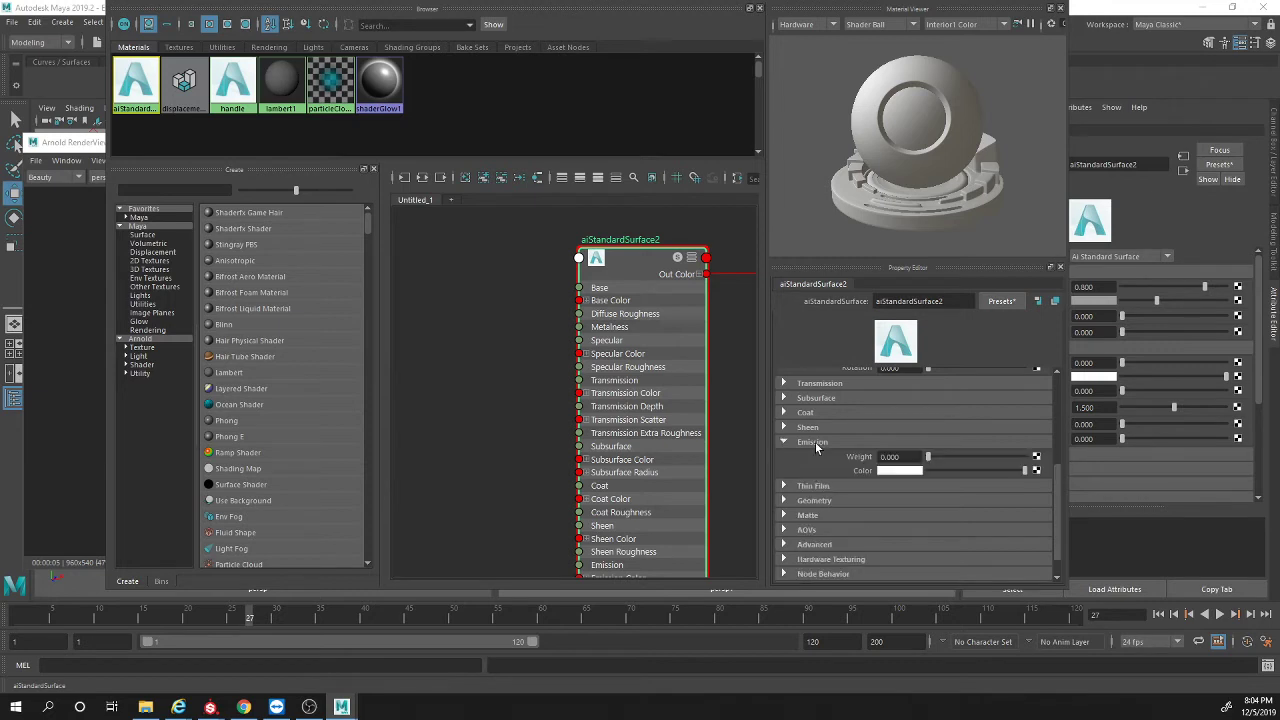
pyautogui.click(814, 442)
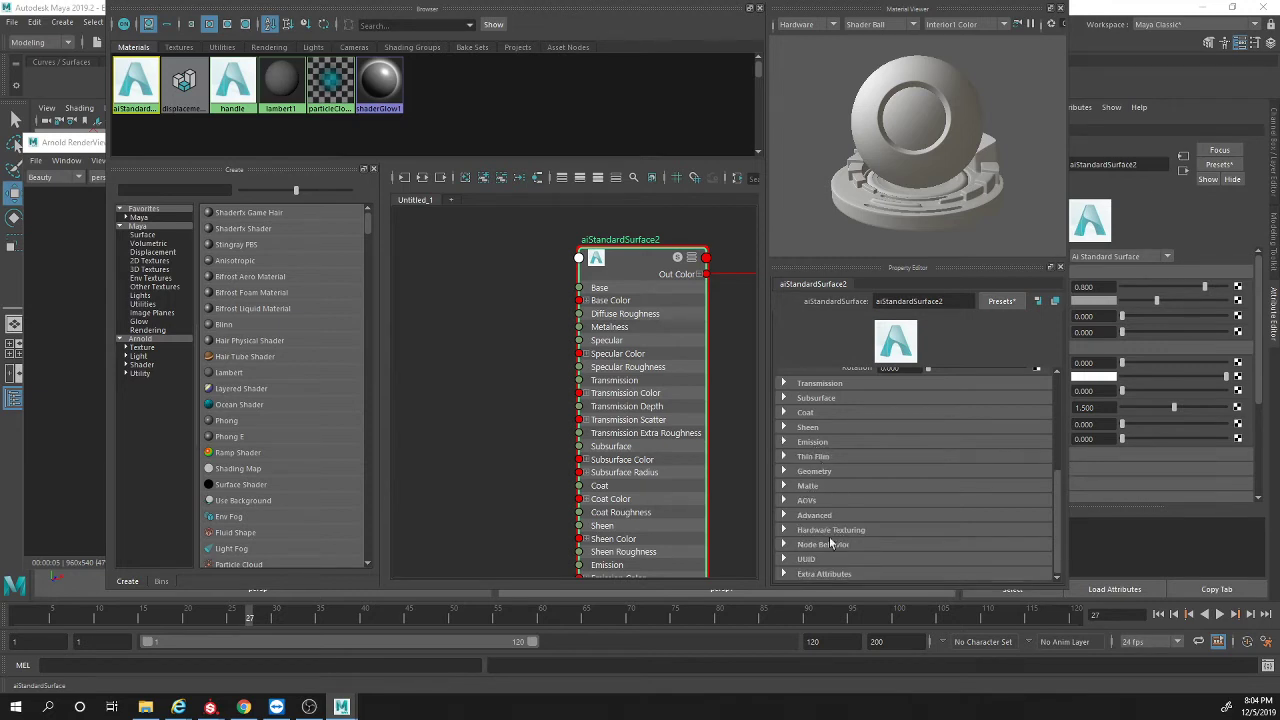
# Step: Examine the advanced, emission and geometry settings of aiStandardSurface2 in the Hypershade
pyautogui.click(816, 515)
pyautogui.scroll(-1, 820, 520)
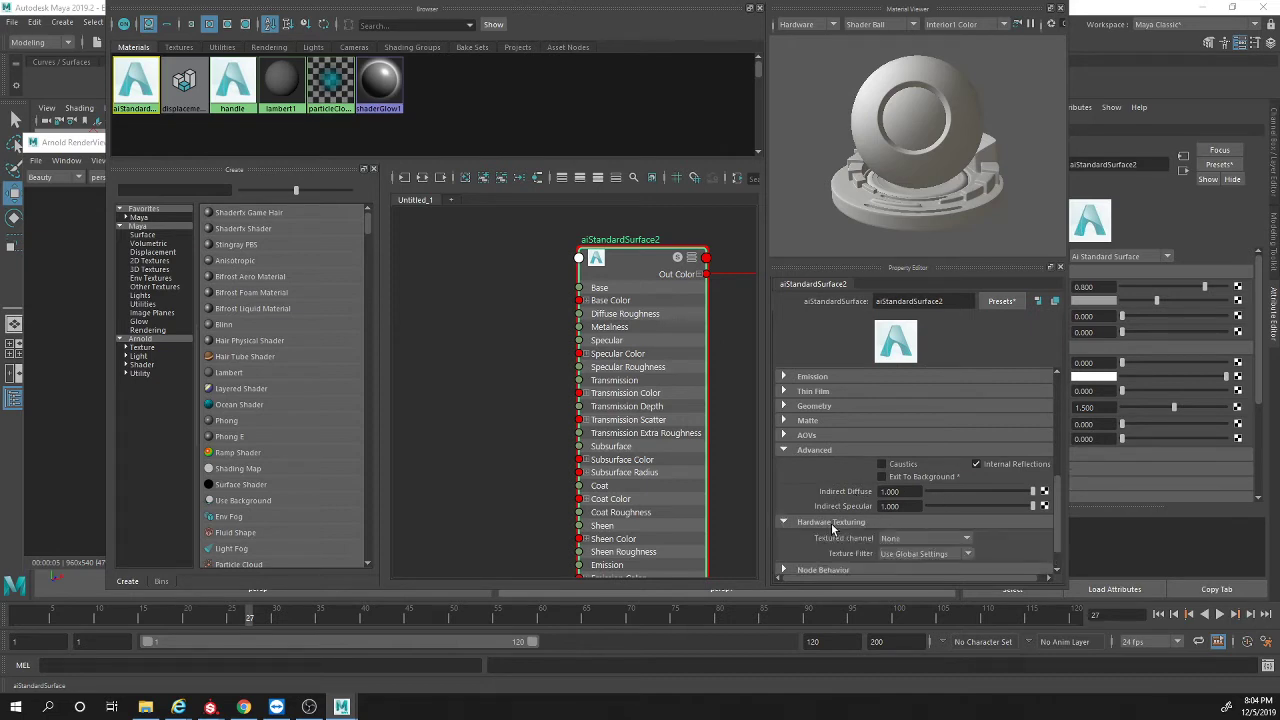
pyautogui.scroll(1, 834, 484)
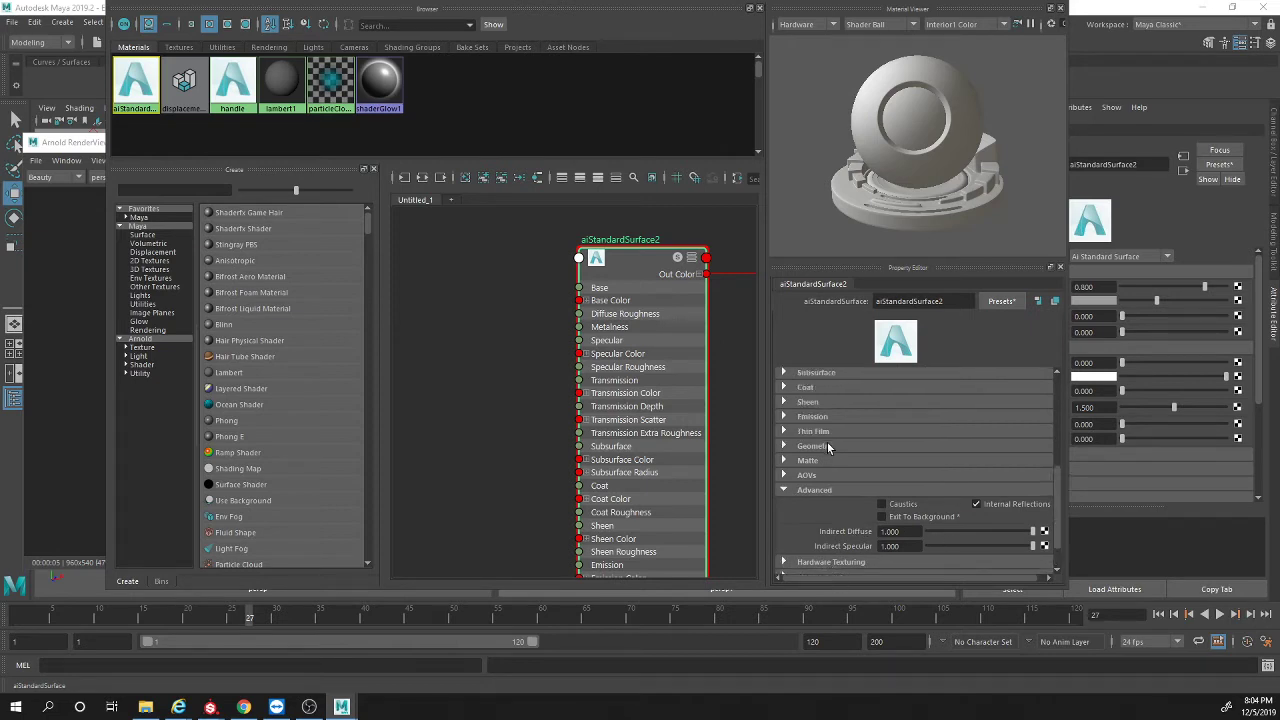
pyautogui.click(812, 416)
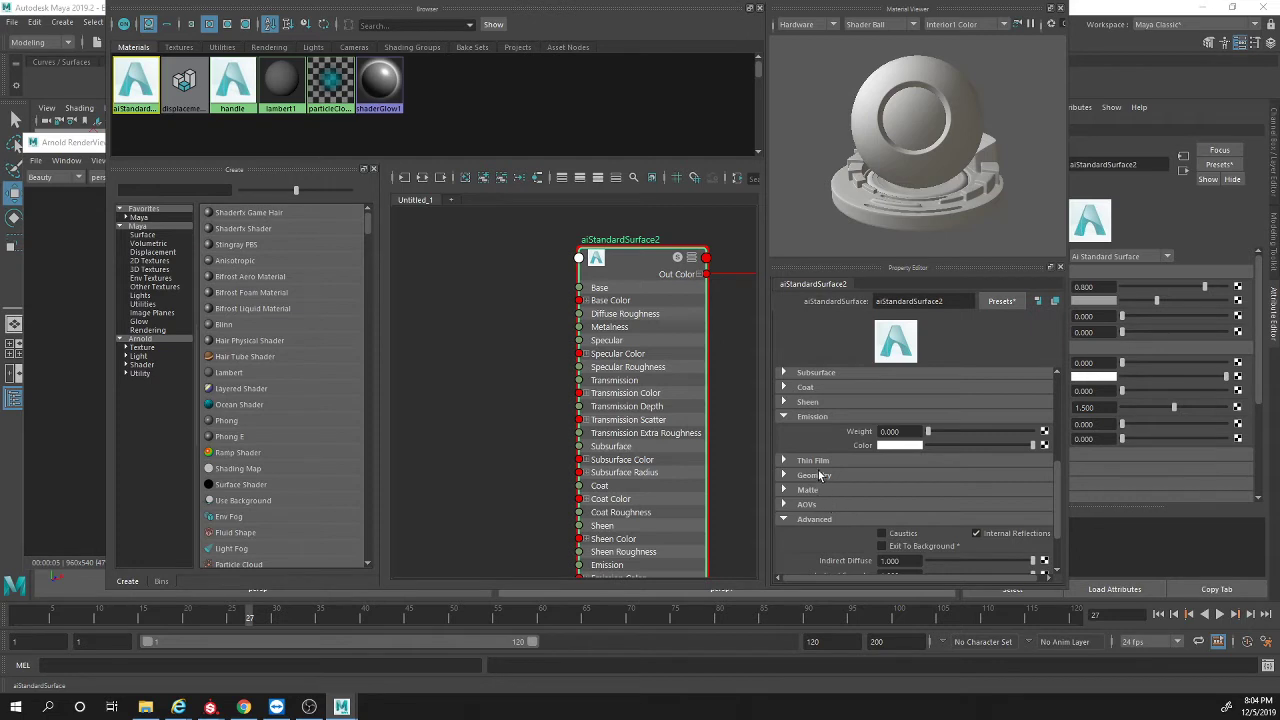
pyautogui.click(820, 476)
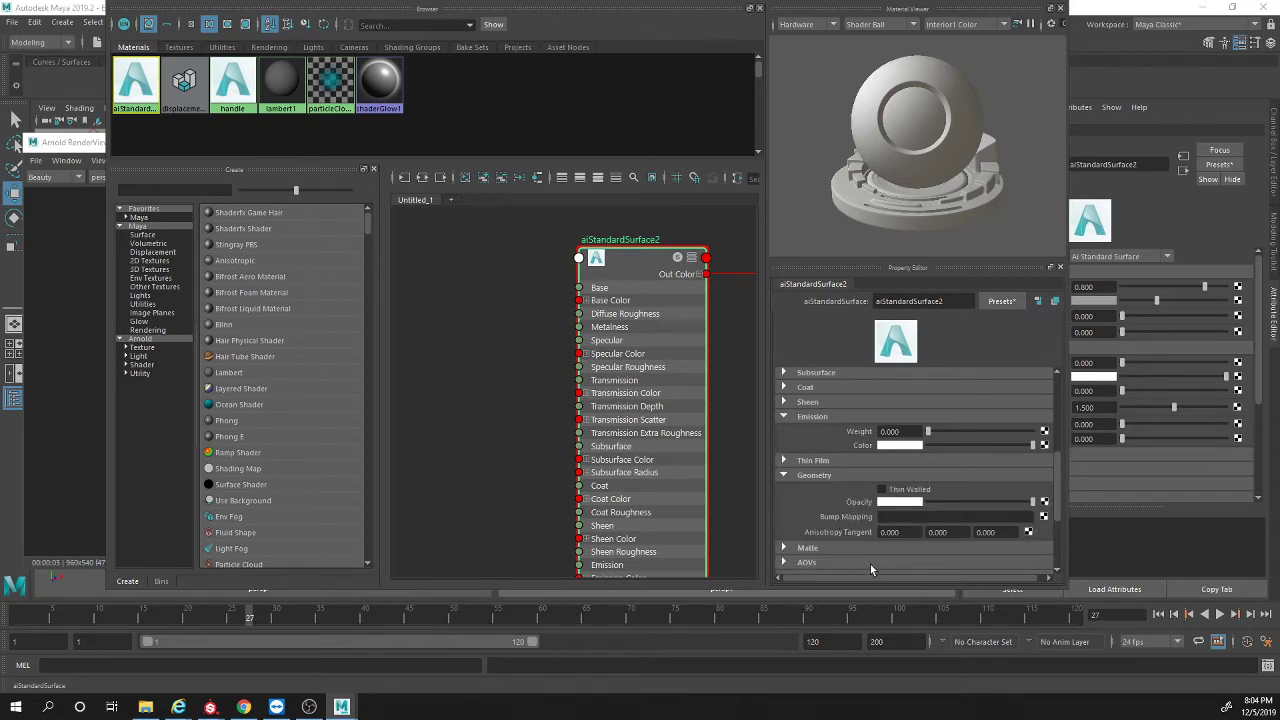
pyautogui.scroll(2, 860, 510)
pyautogui.scroll(1, 836, 499)
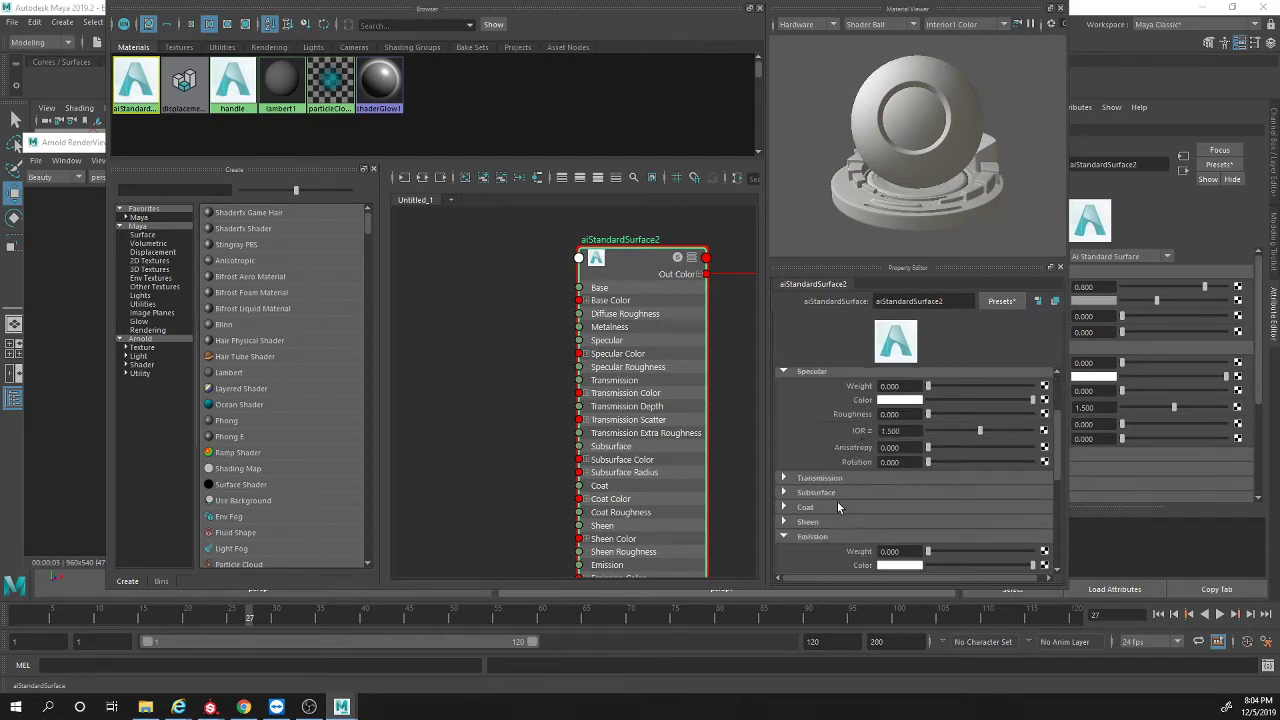
pyautogui.scroll(2, 835, 442)
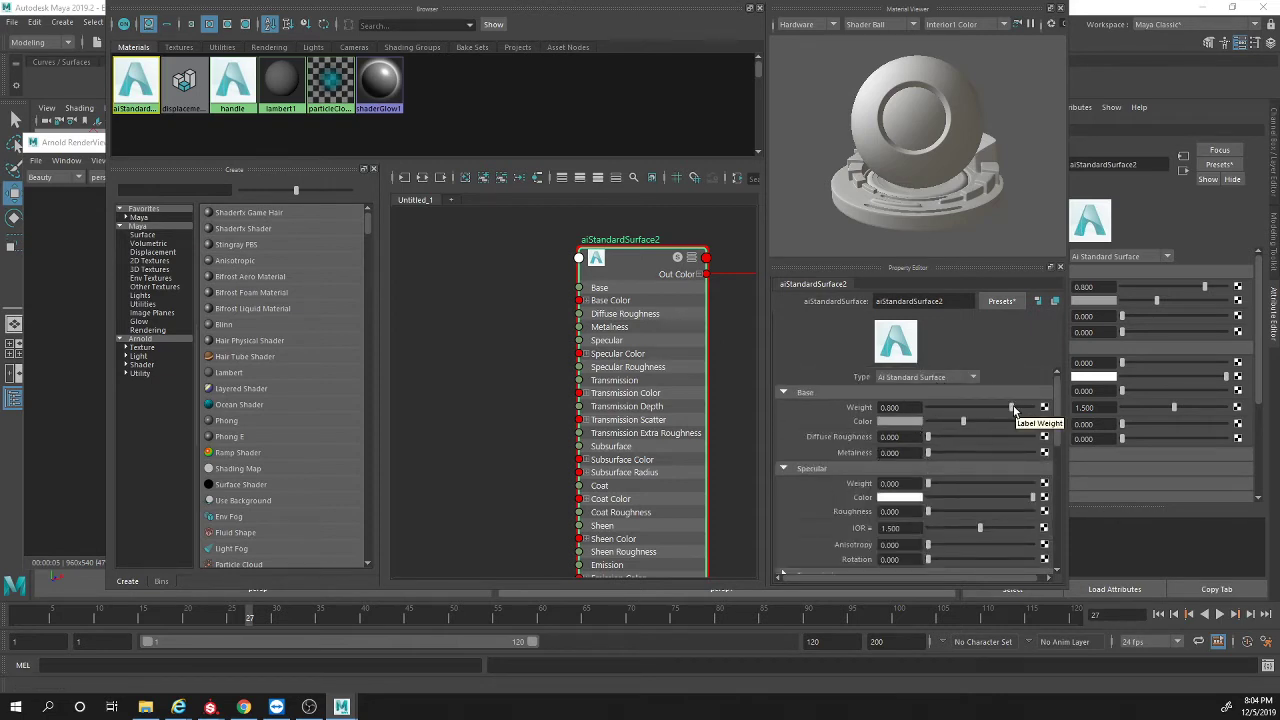
# Step: Set aiStandardSurface2's base weight to 1 and keep its transmission weight at 0
pyautogui.moveTo(1013, 410); pyautogui.dragTo(1110, 411)
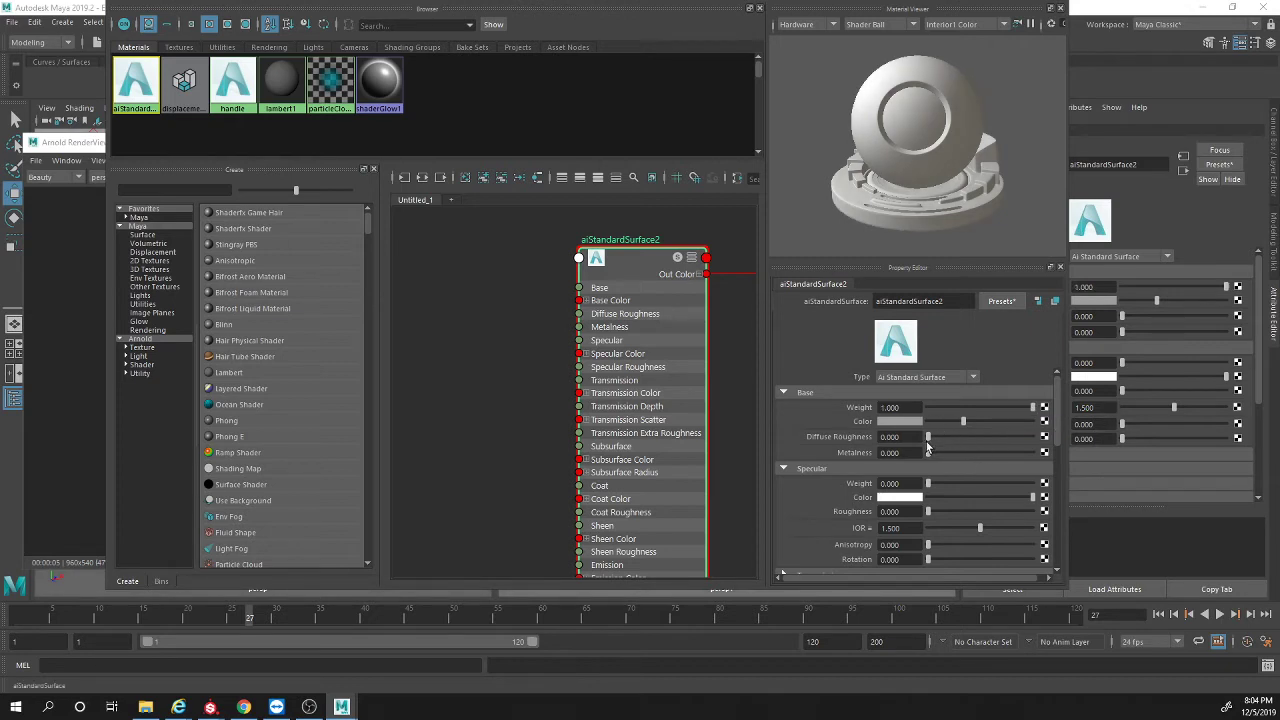
pyautogui.scroll(-2, 826, 505)
pyautogui.click(823, 498)
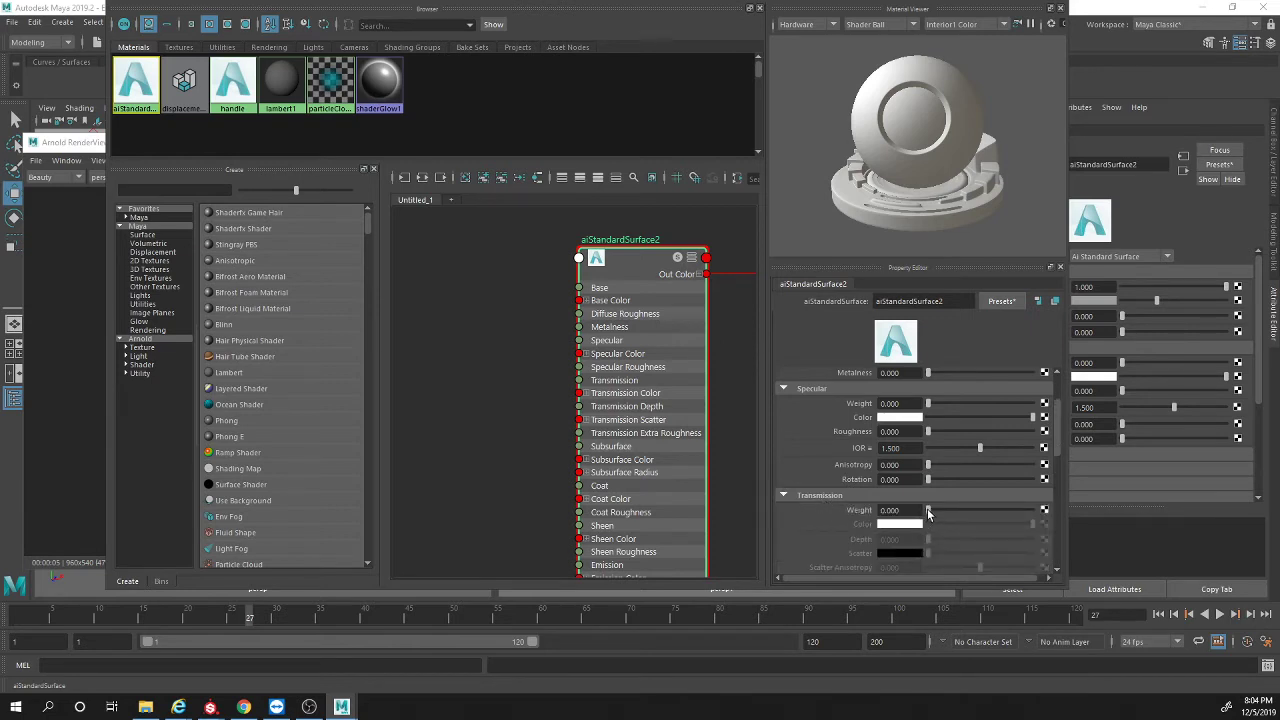
pyautogui.moveTo(930, 512); pyautogui.dragTo(895, 513)
# Step: Close the Hypershade along with its material viewer, property editor and browser, and restart the live Arnold render
pyautogui.click(1061, 8)
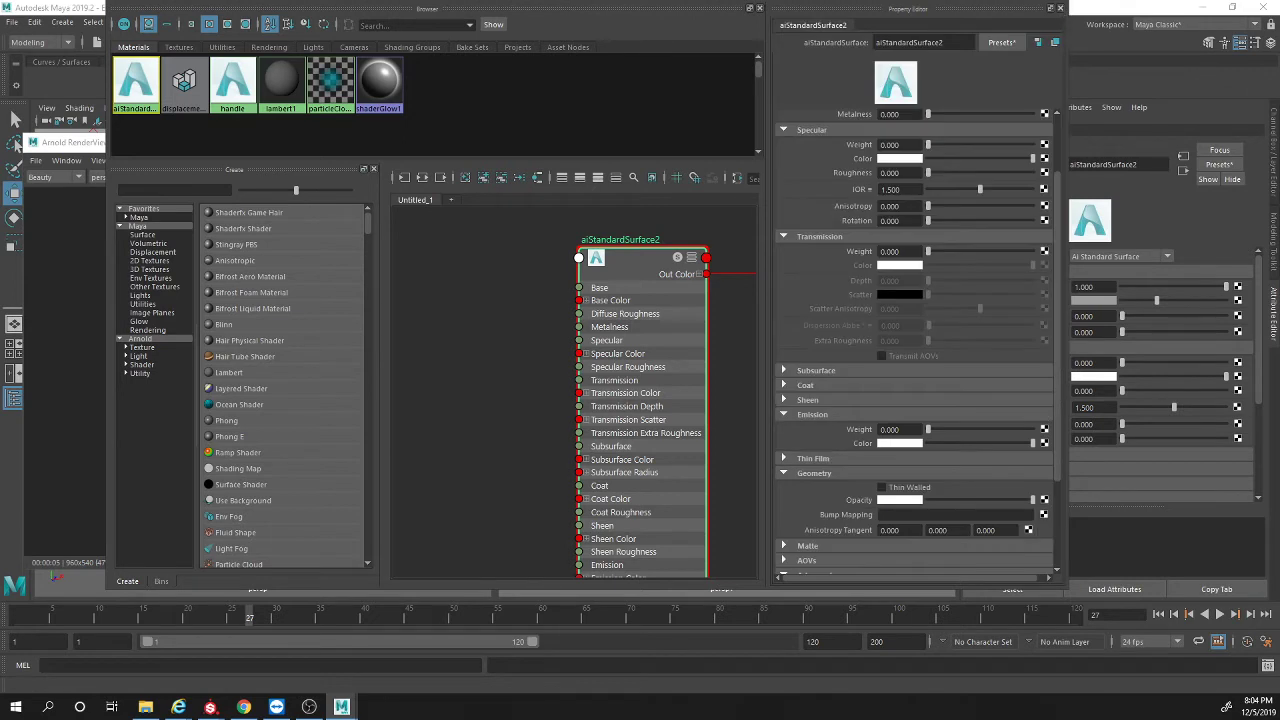
pyautogui.click(1061, 8)
pyautogui.click(1061, 8)
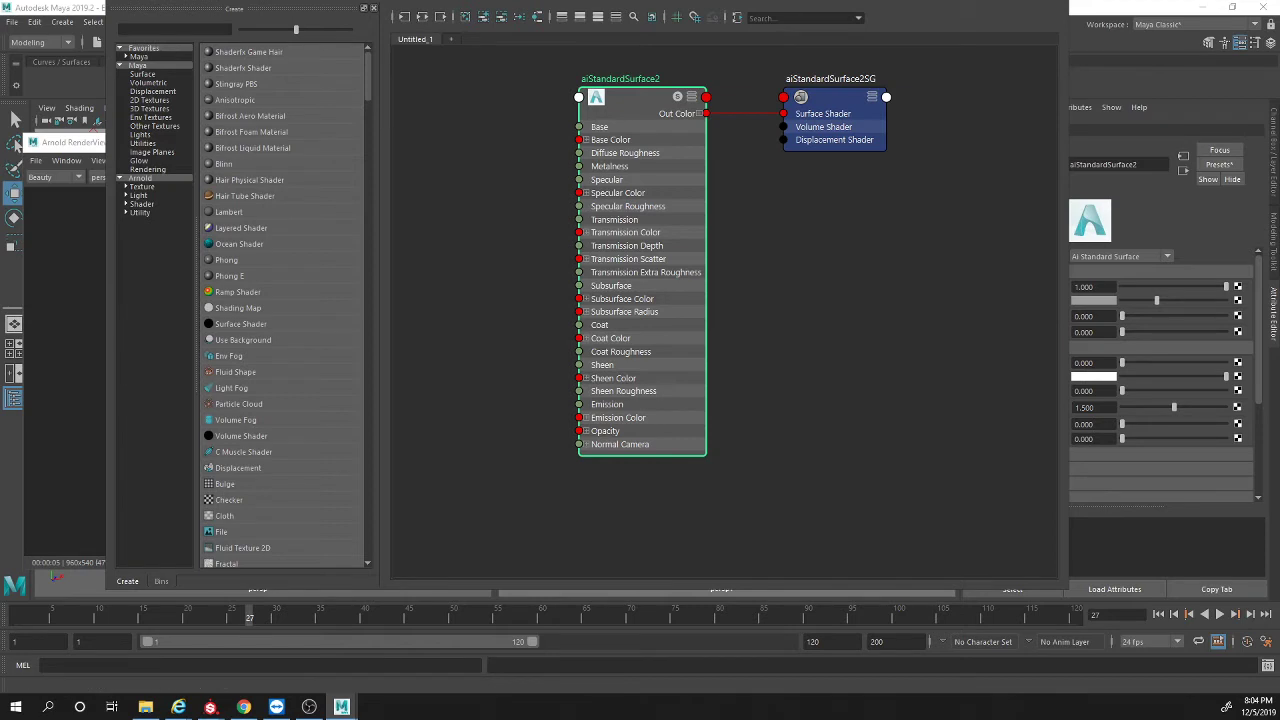
pyautogui.click(1054, 1)
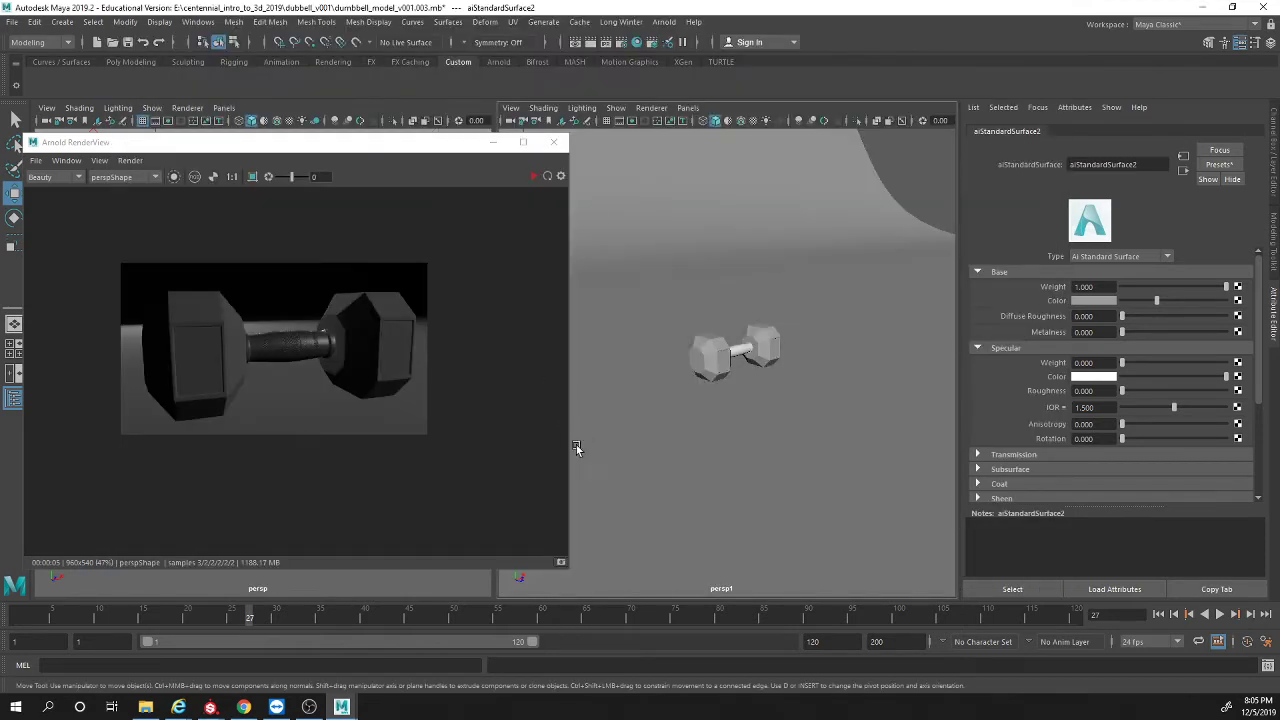
pyautogui.click(535, 176)
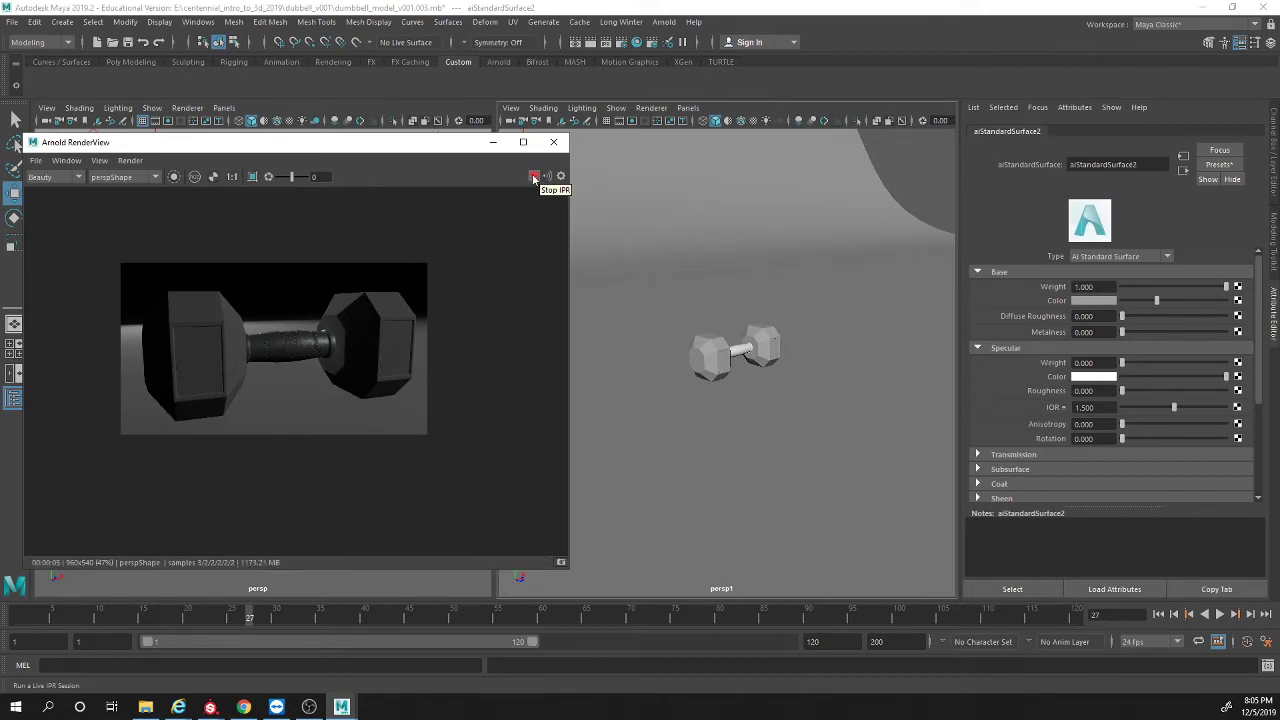
# Step: Inspect the dumbbell ends' Arnold visibility, mesh and render stats, and check the shadow options of the backdrop plane
pyautogui.click(704, 358)
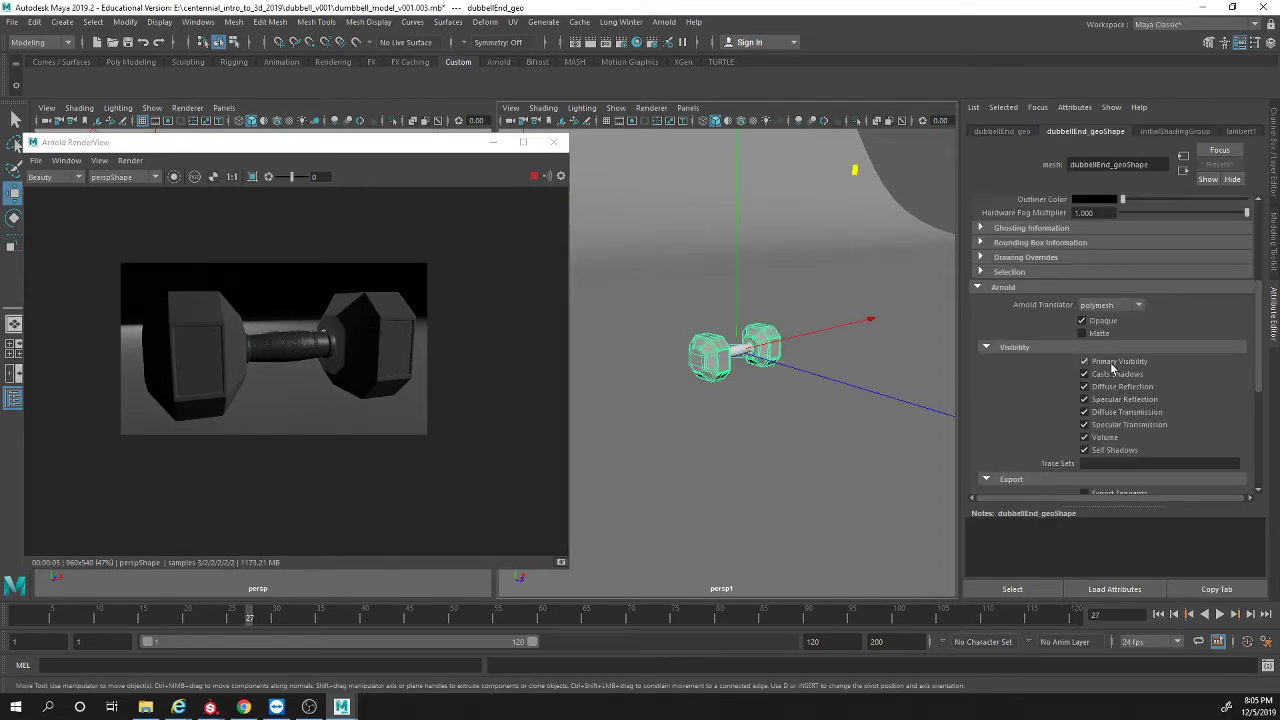
pyautogui.scroll(2, 1130, 405)
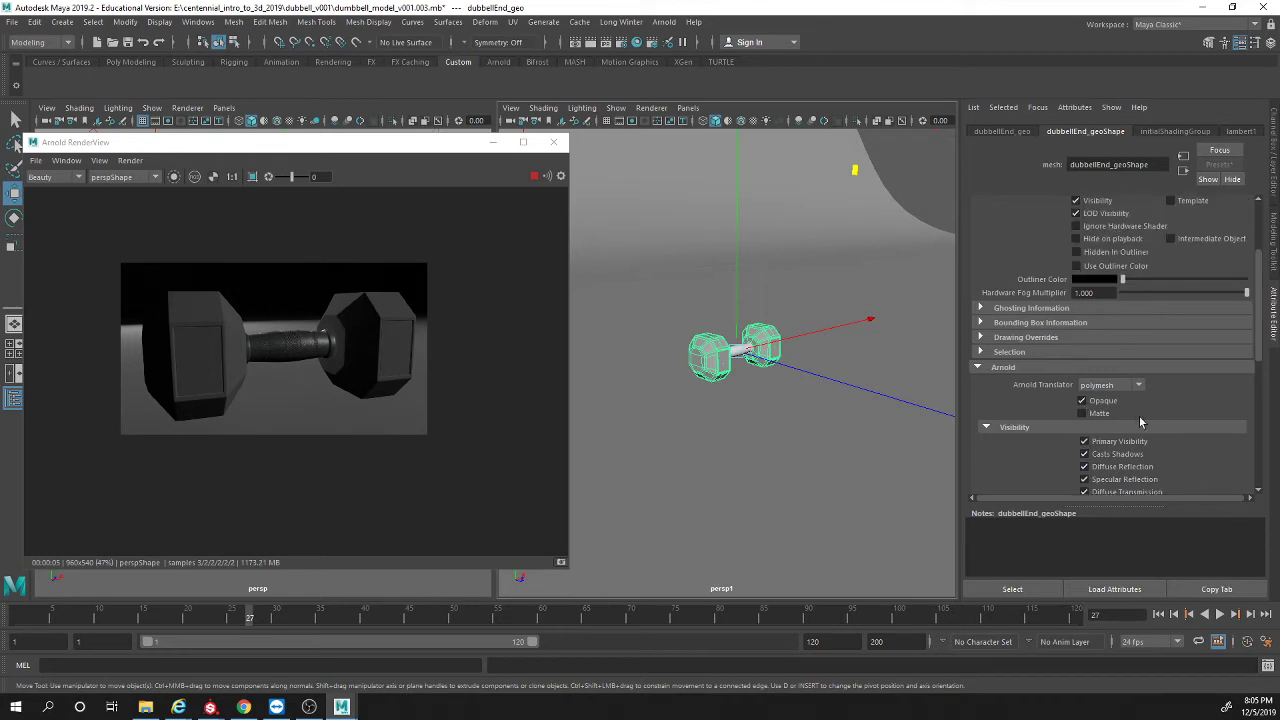
pyautogui.scroll(3, 1062, 387)
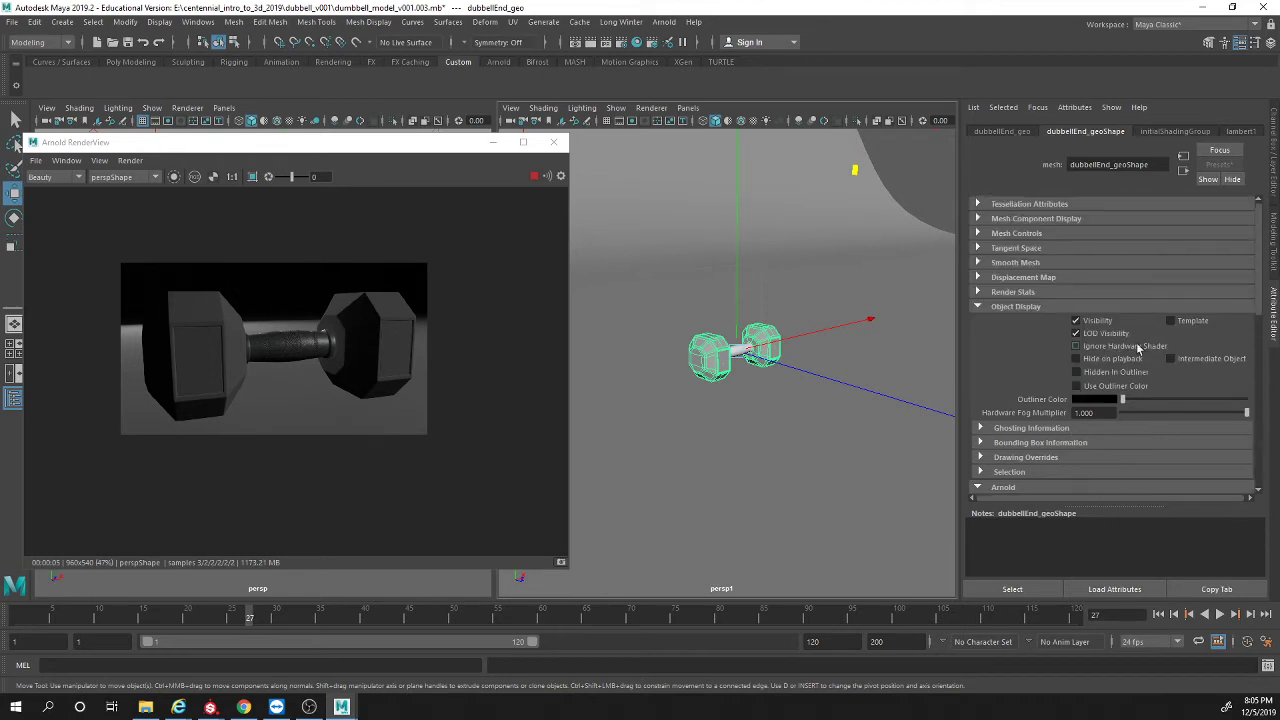
pyautogui.click(1036, 251)
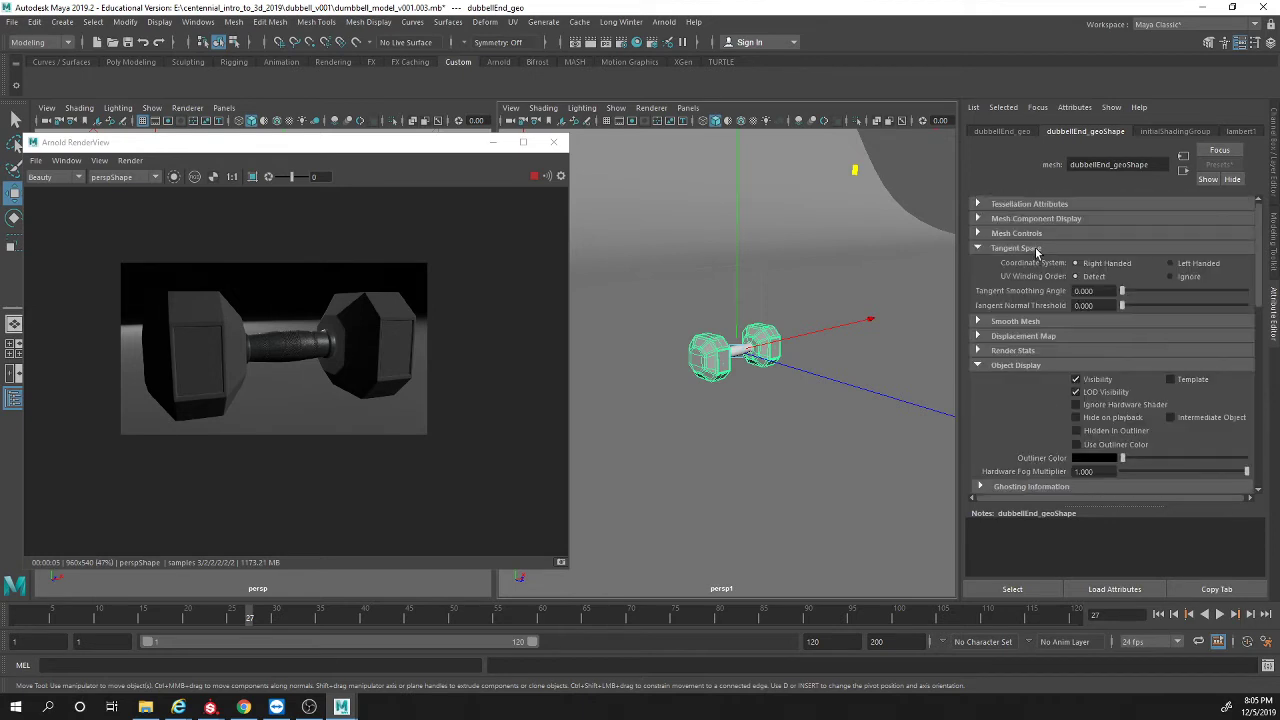
pyautogui.click(1034, 249)
pyautogui.click(1025, 235)
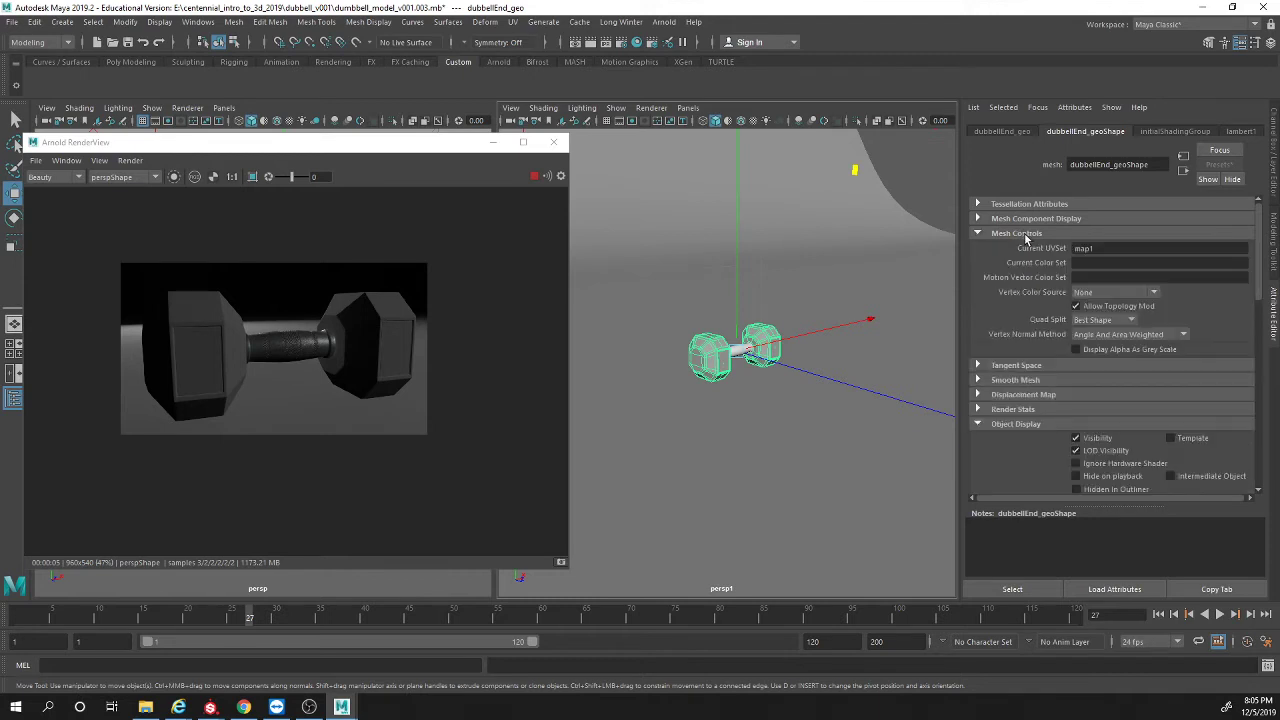
pyautogui.click(1025, 235)
pyautogui.click(1020, 219)
pyautogui.click(1020, 219)
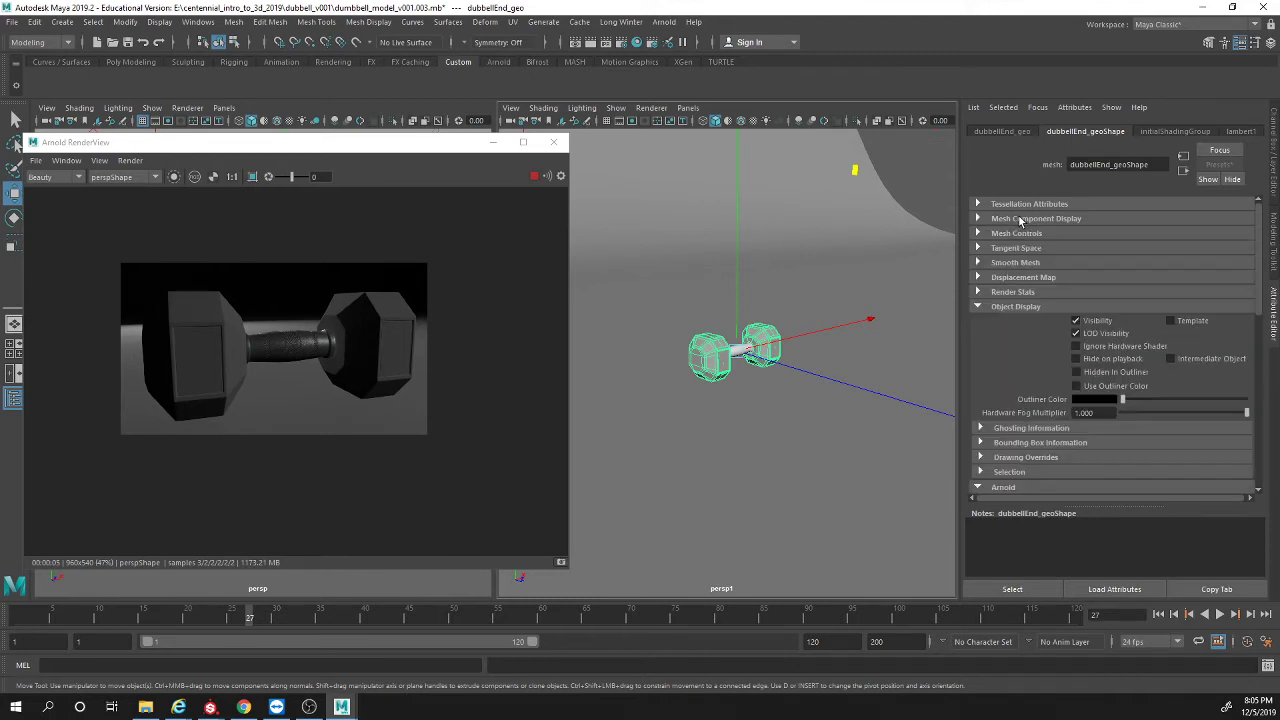
pyautogui.click(1014, 292)
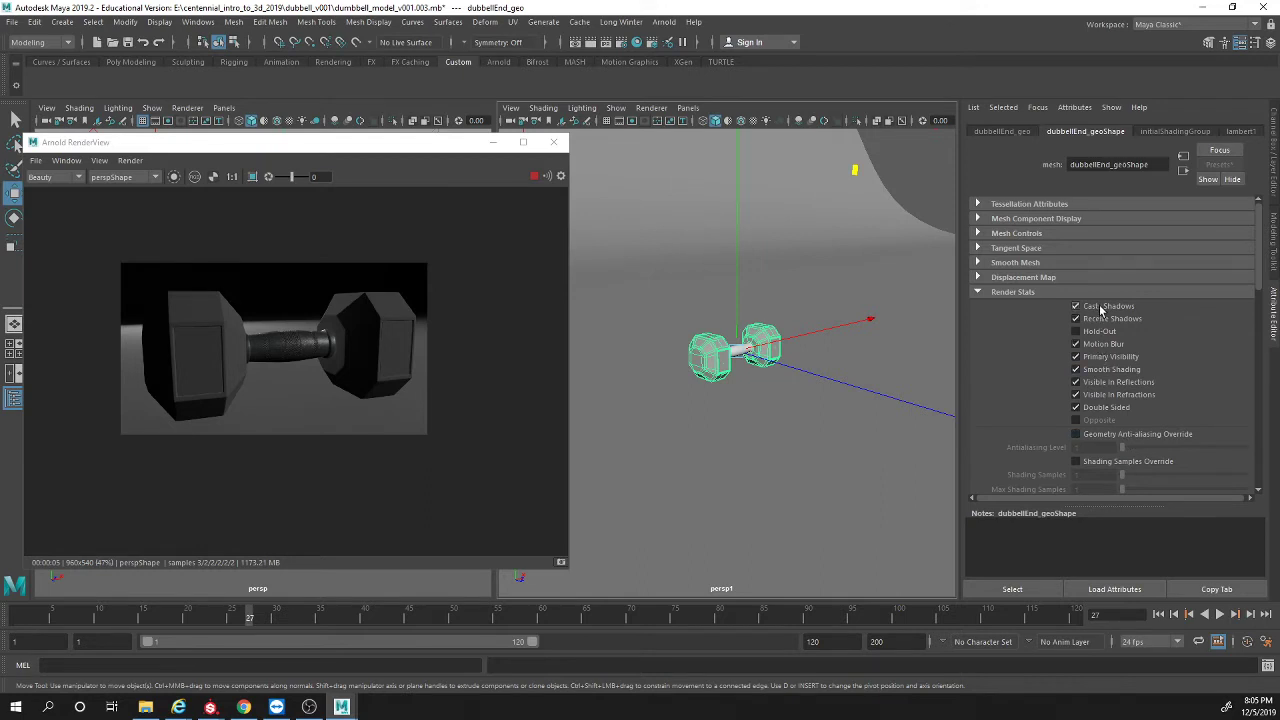
pyautogui.click(789, 429)
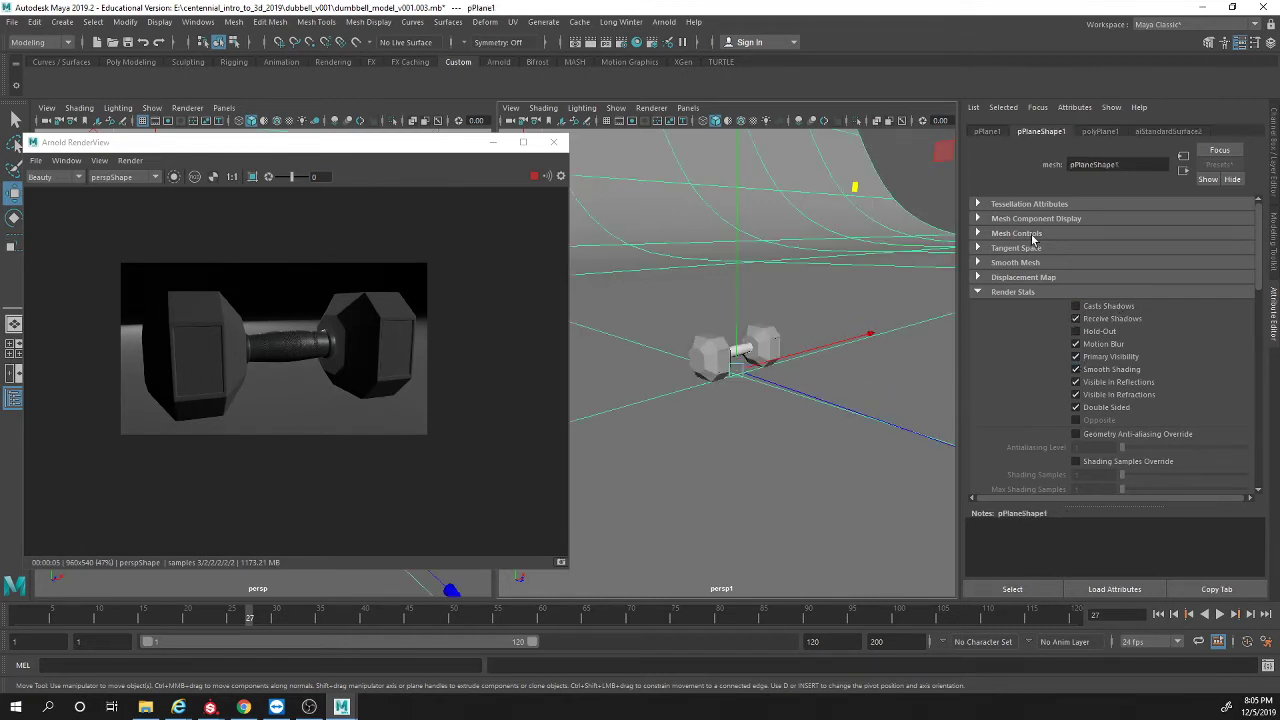
# Step: Set the key area light's shadow color to red and toggle Cast Volumetric Shadows off and back on
pyautogui.keyDown('alt'); pyautogui.moveTo(740, 440); pyautogui.dragTo(769, 446); pyautogui.keyUp('alt')
pyautogui.keyDown('alt'); pyautogui.moveTo(804, 298); pyautogui.dragTo(603, 260, button='right'); pyautogui.keyUp('alt')
pyautogui.keyDown('alt'); pyautogui.moveTo(797, 334); pyautogui.dragTo(801, 346); pyautogui.keyUp('alt')
pyautogui.press('q')
pyautogui.click(790, 333)
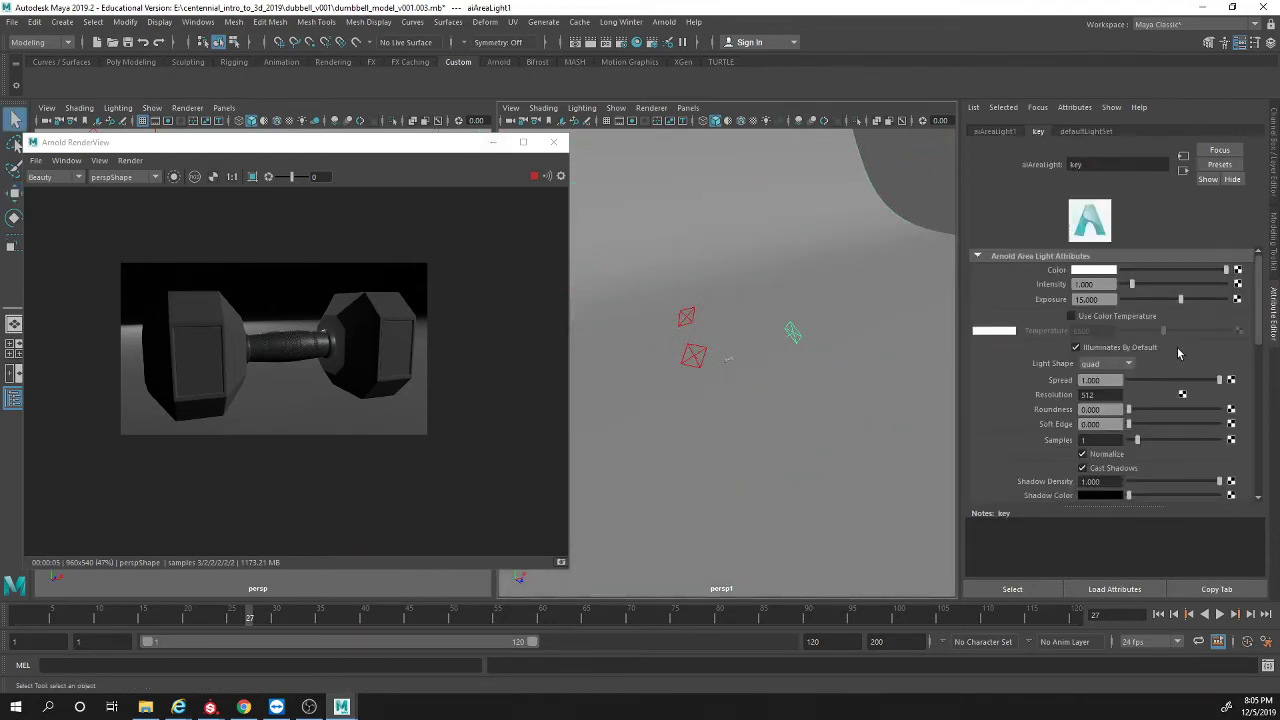
pyautogui.scroll(-3, 1184, 352)
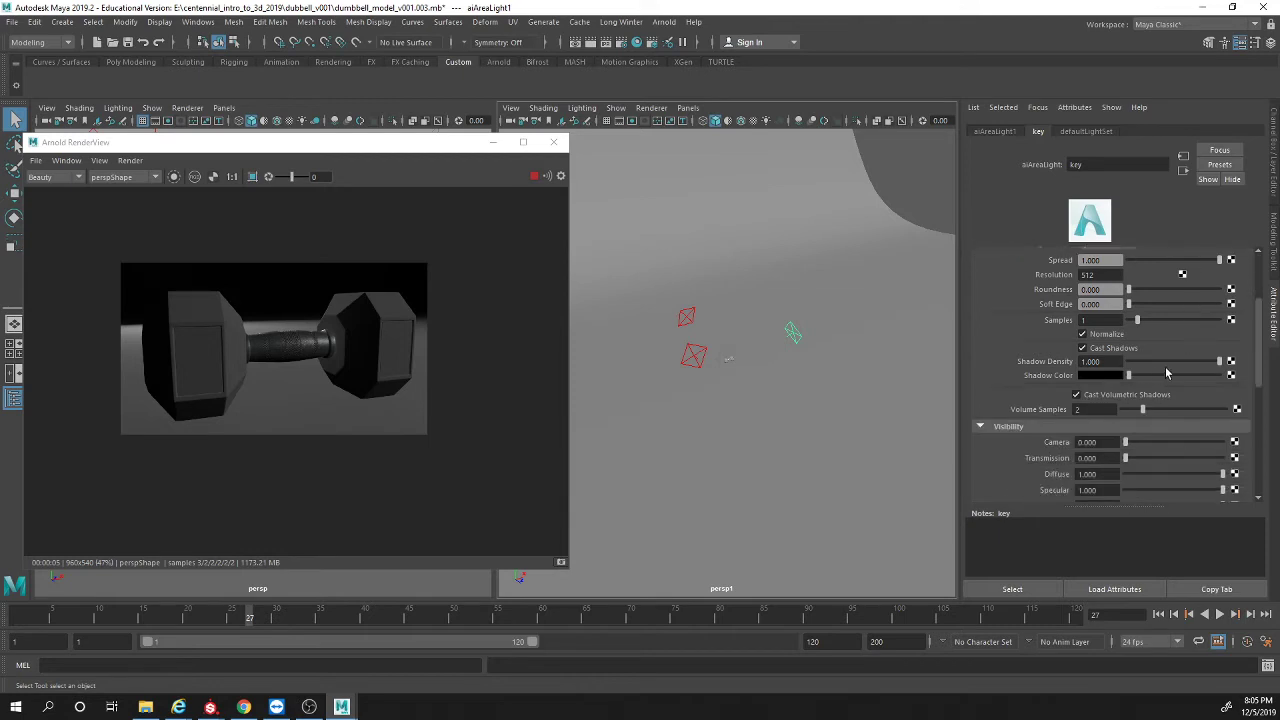
pyautogui.moveTo(1130, 376)
pyautogui.mouseDown()
pyautogui.moveTo(1247, 375)
pyautogui.moveTo(1118, 375)
pyautogui.mouseUp()
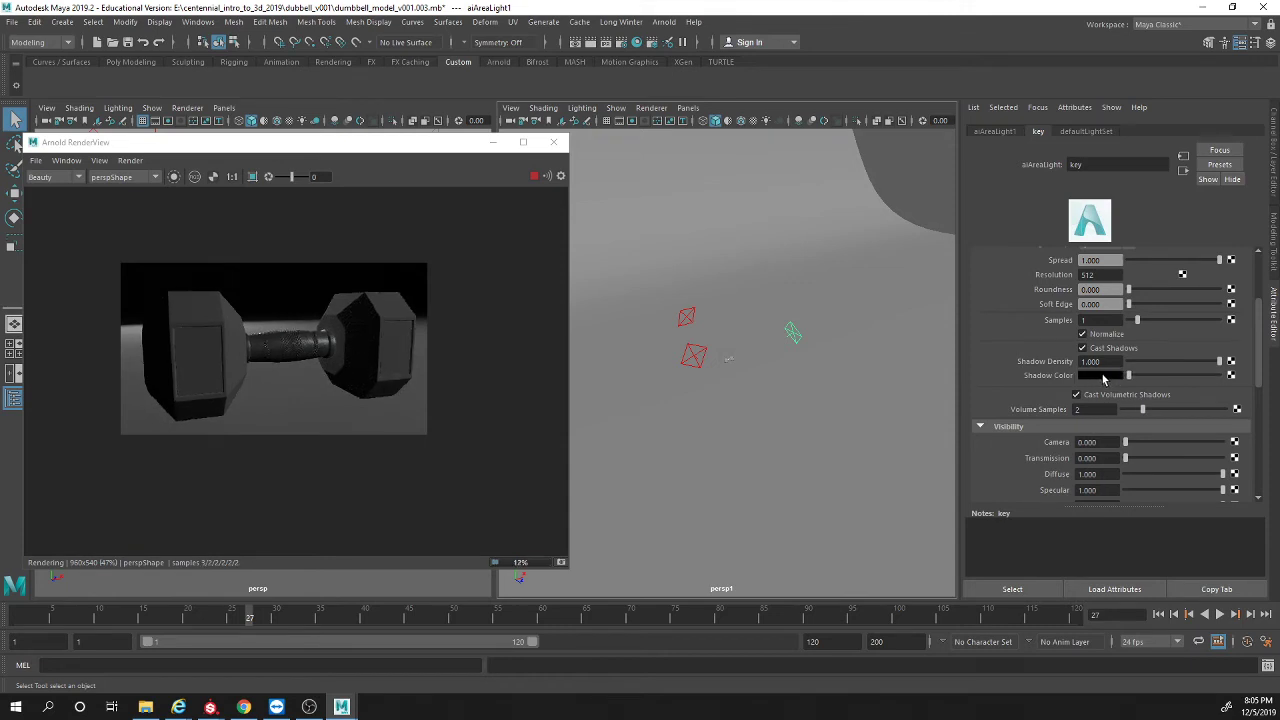
pyautogui.click(1104, 377)
pyautogui.click(1058, 344)
pyautogui.click(1111, 396)
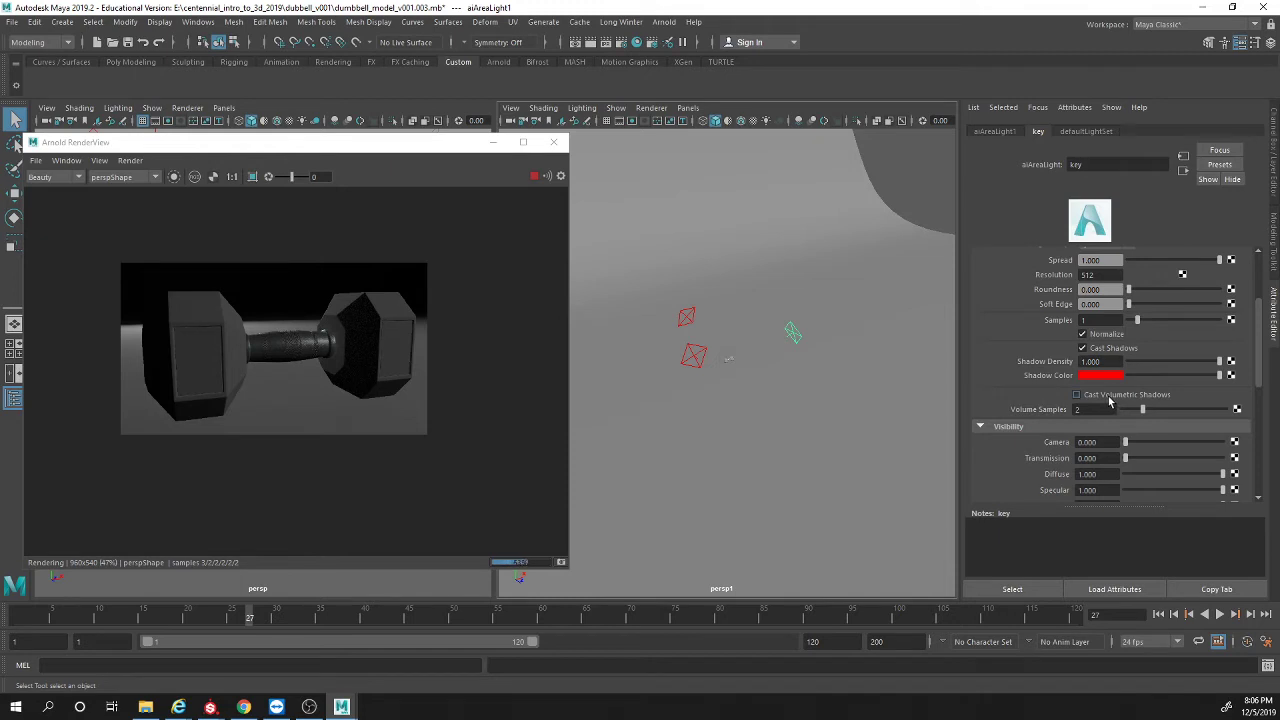
pyautogui.click(1109, 397)
# Step: Set the key light's resolution to 2048
pyautogui.click(1116, 362)
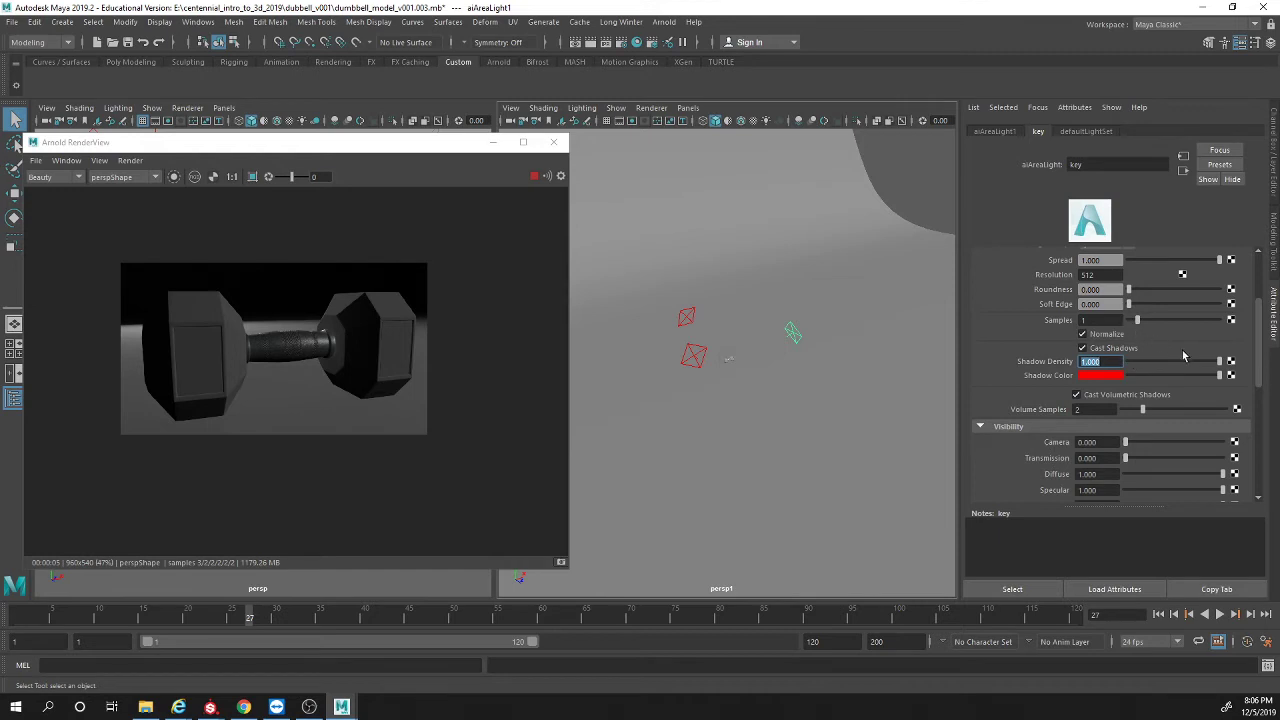
pyautogui.scroll(2, 1130, 335)
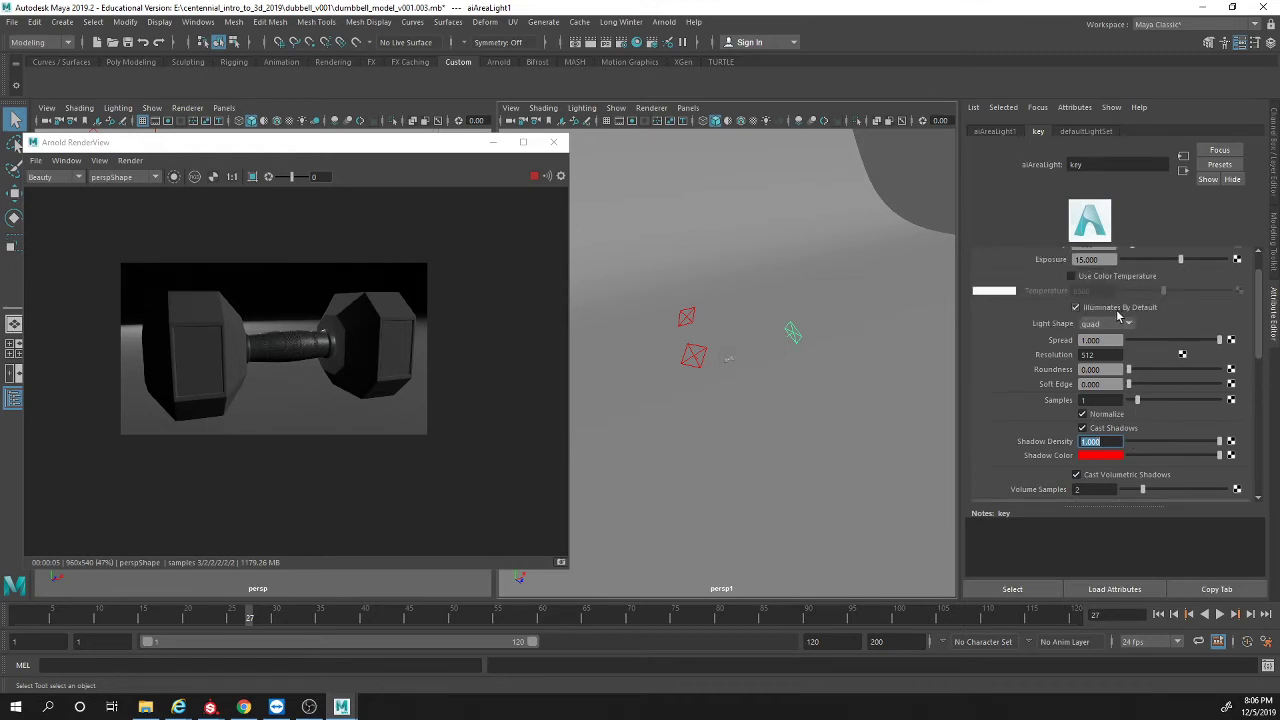
pyautogui.scroll(1, 1140, 322)
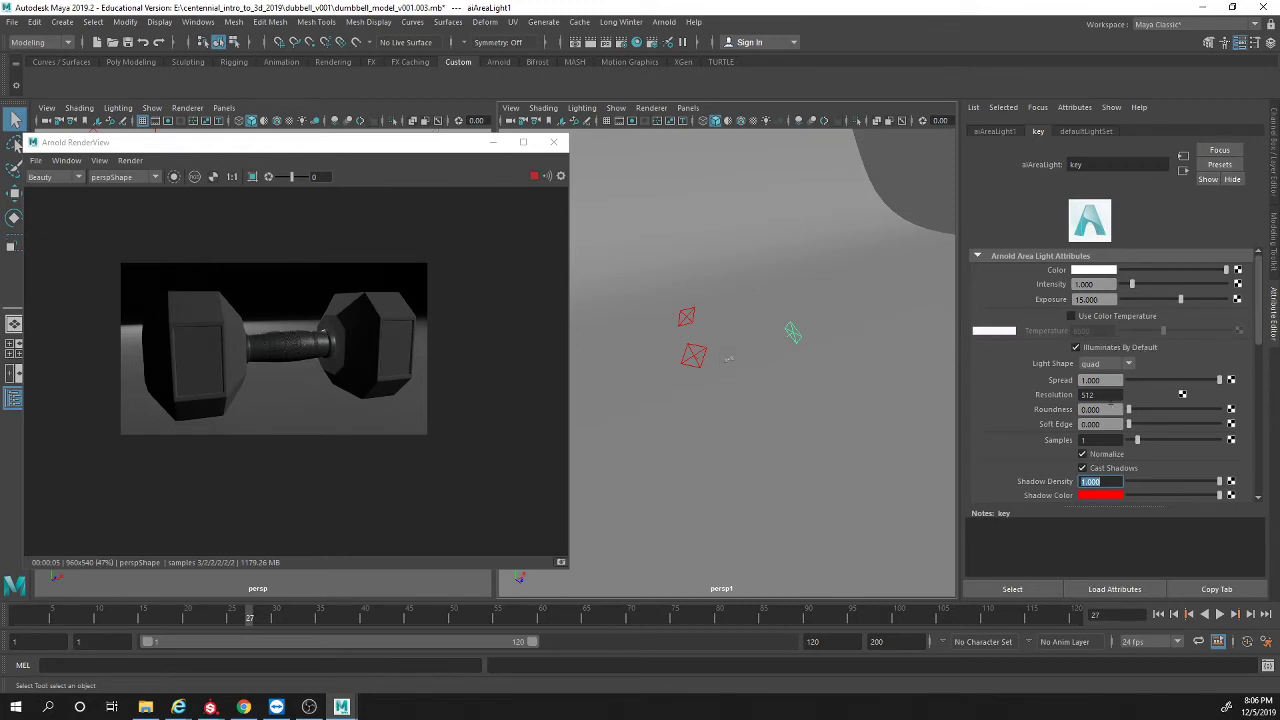
pyautogui.click(1104, 395)
pyautogui.press('Return')
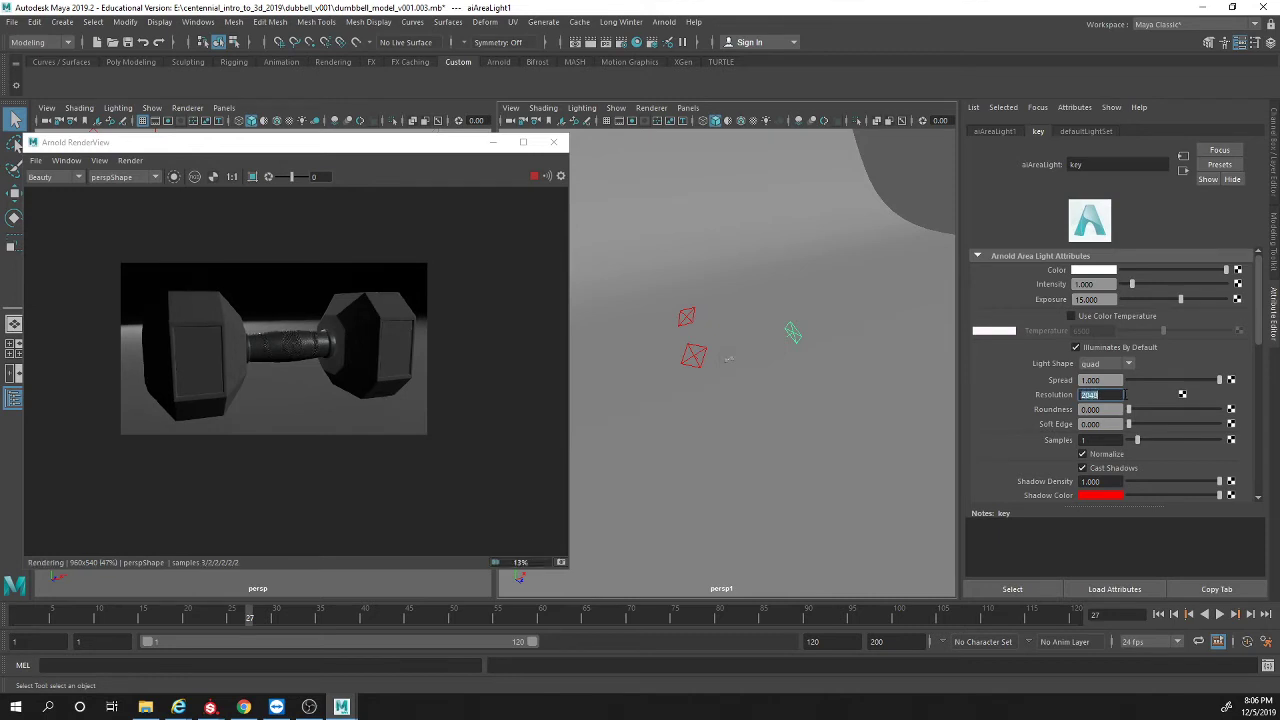
# Step: Try an intensity of 5 on the key light in the live render and return it to 1
pyautogui.click(1103, 284)
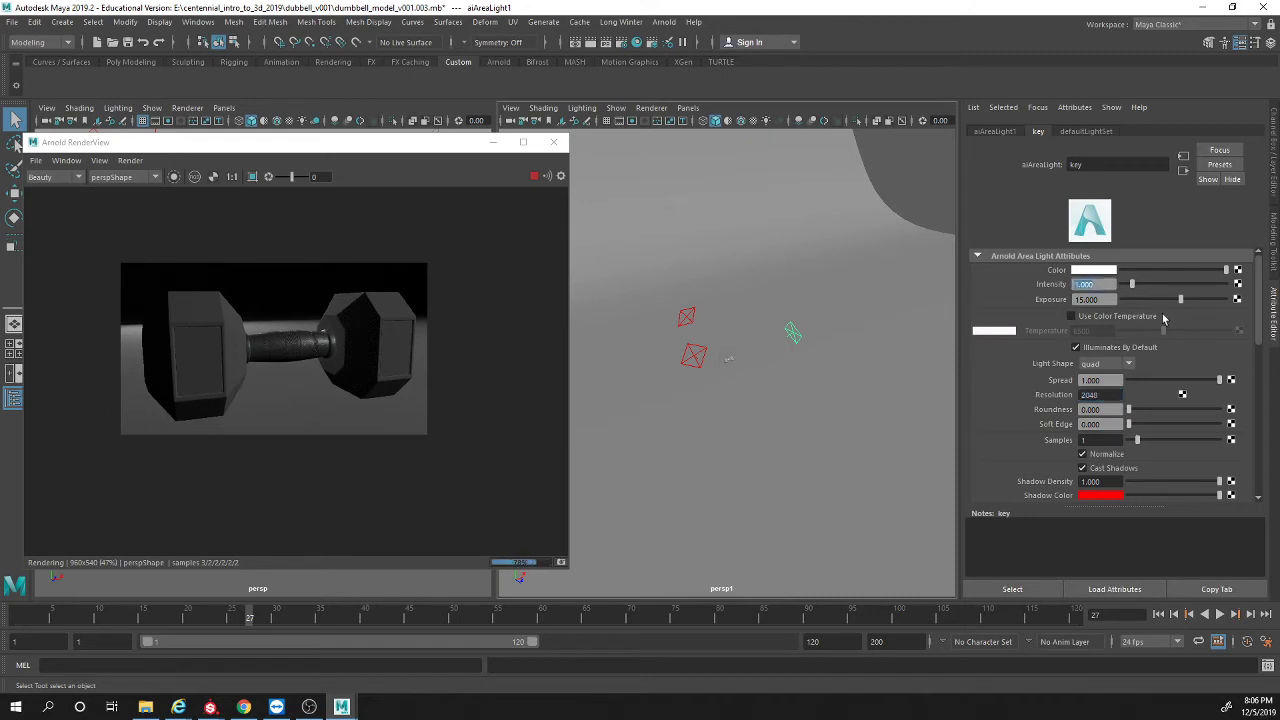
pyautogui.write('5')
pyautogui.press('Return')
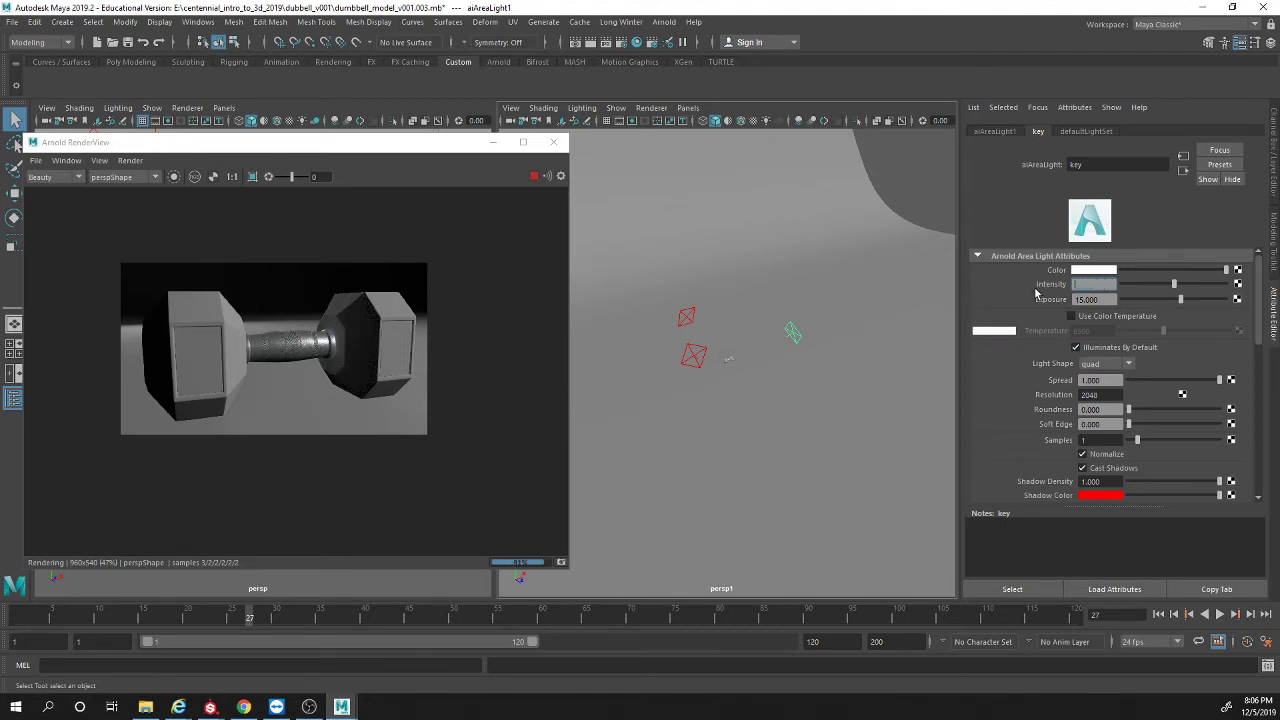
pyautogui.write('1')
pyautogui.press('Return')
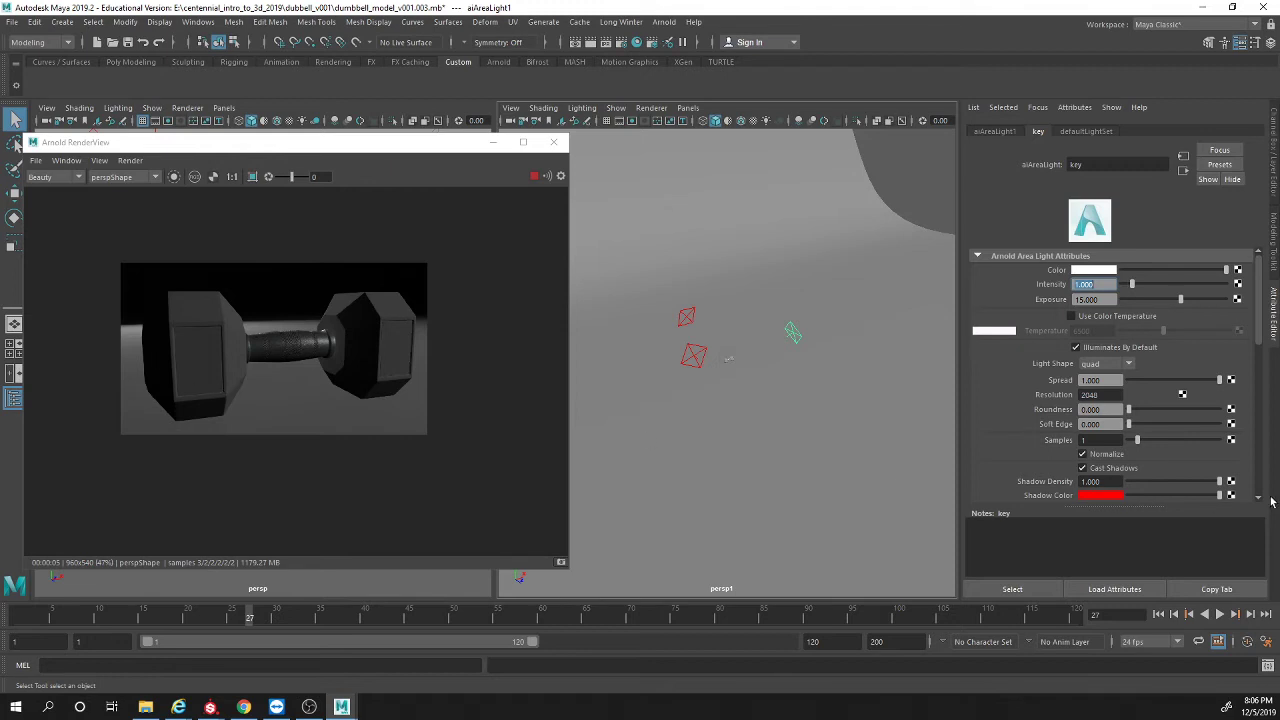
# Step: Try the disk light shape on the key light in the live render and return it to quad
pyautogui.click(1110, 365)
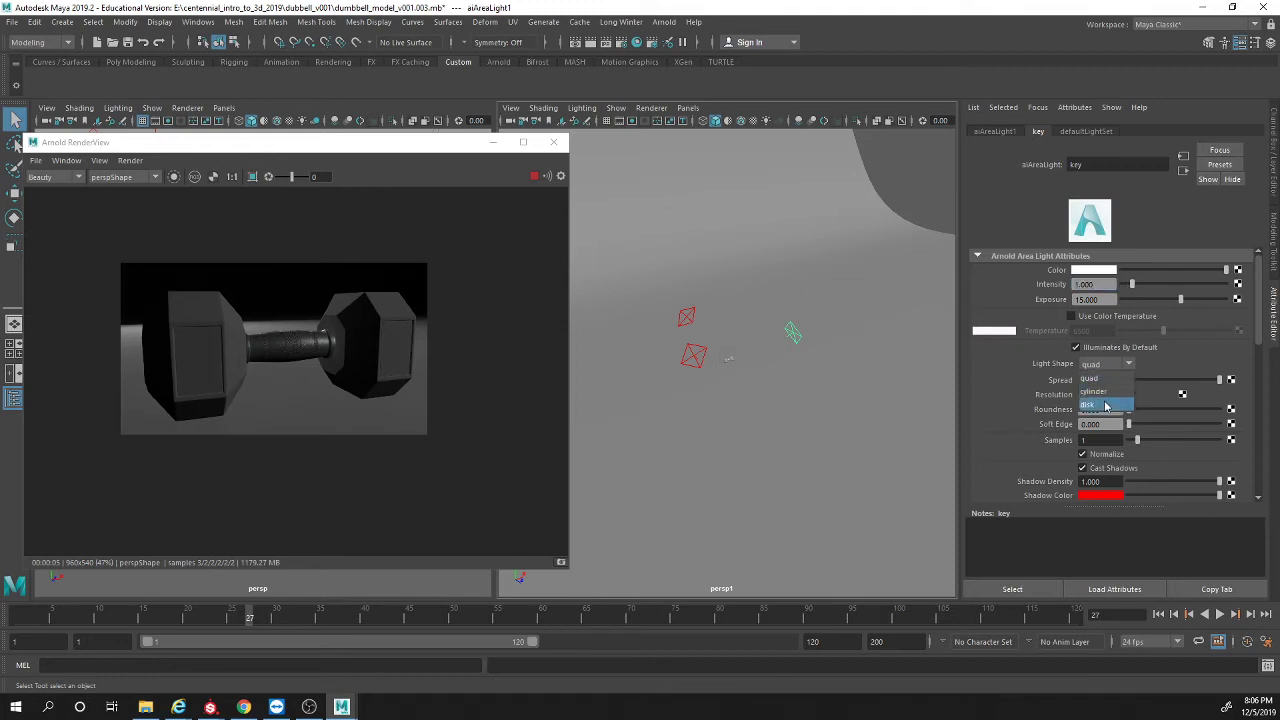
pyautogui.click(1098, 405)
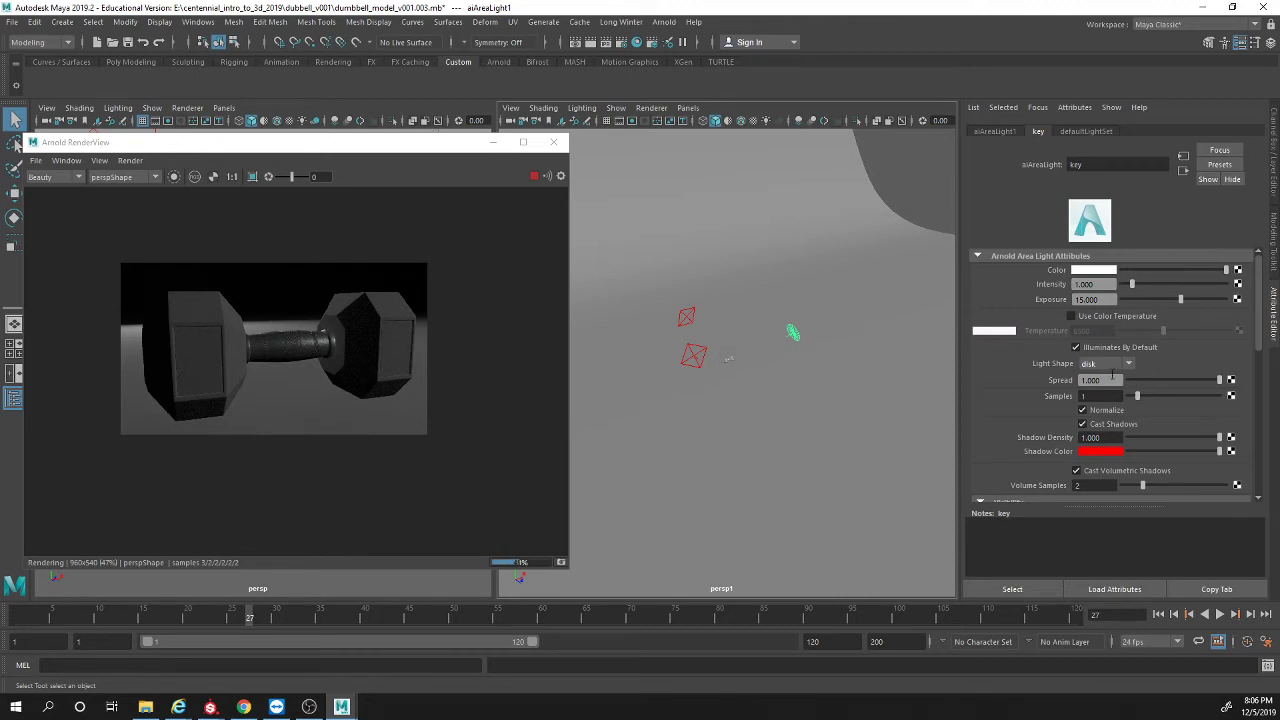
pyautogui.click(1107, 368)
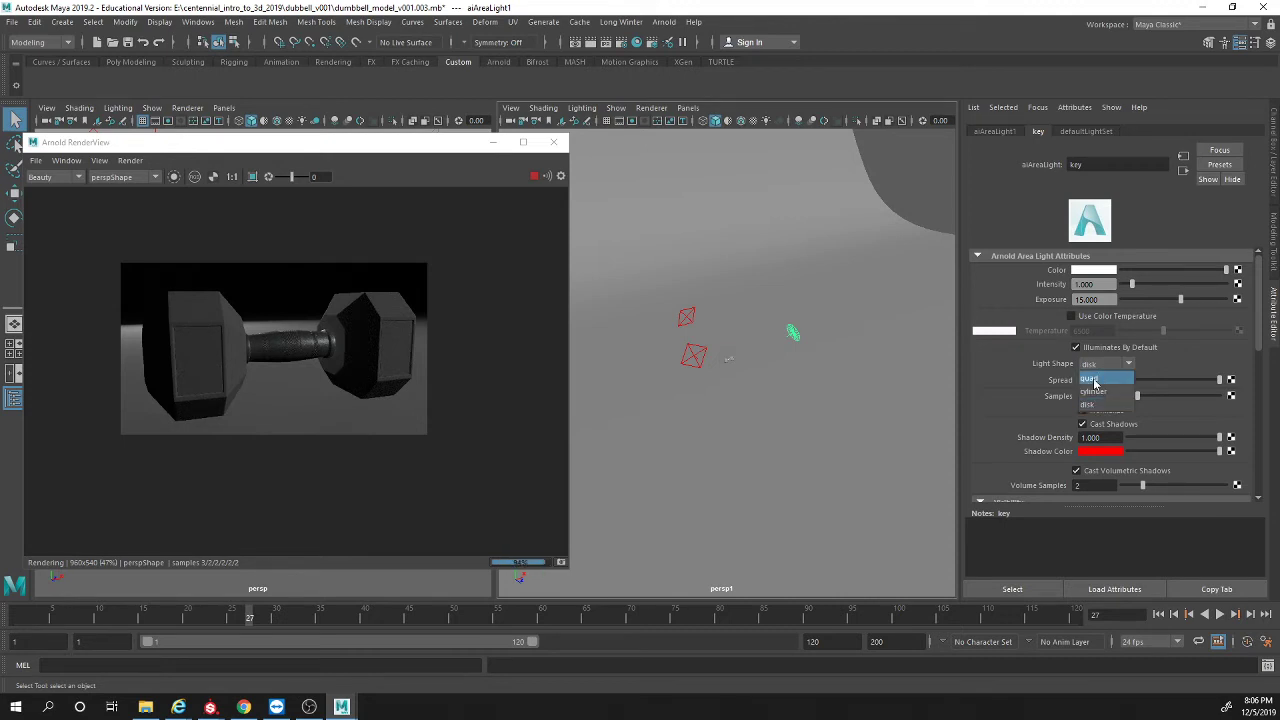
pyautogui.click(1095, 380)
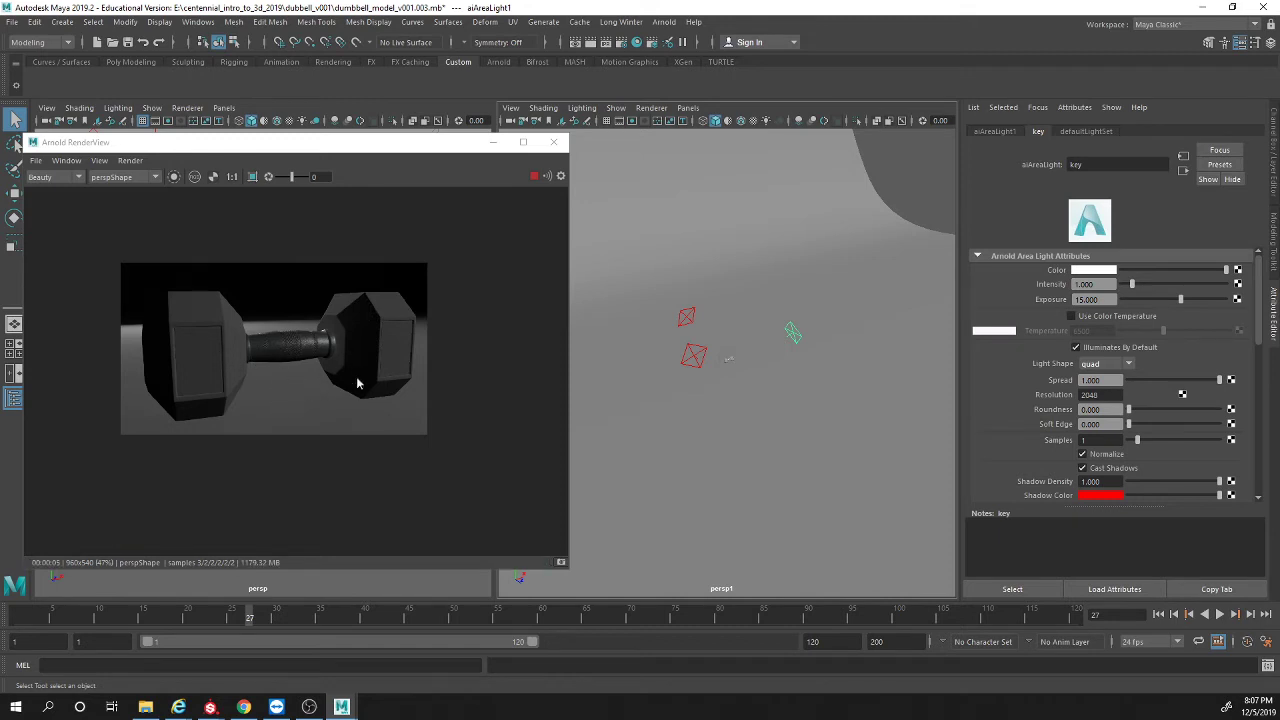
# Step: Select the dumbbell ends and create a new aiStandardSurface material in the Hypershade
pyautogui.click(224, 372)
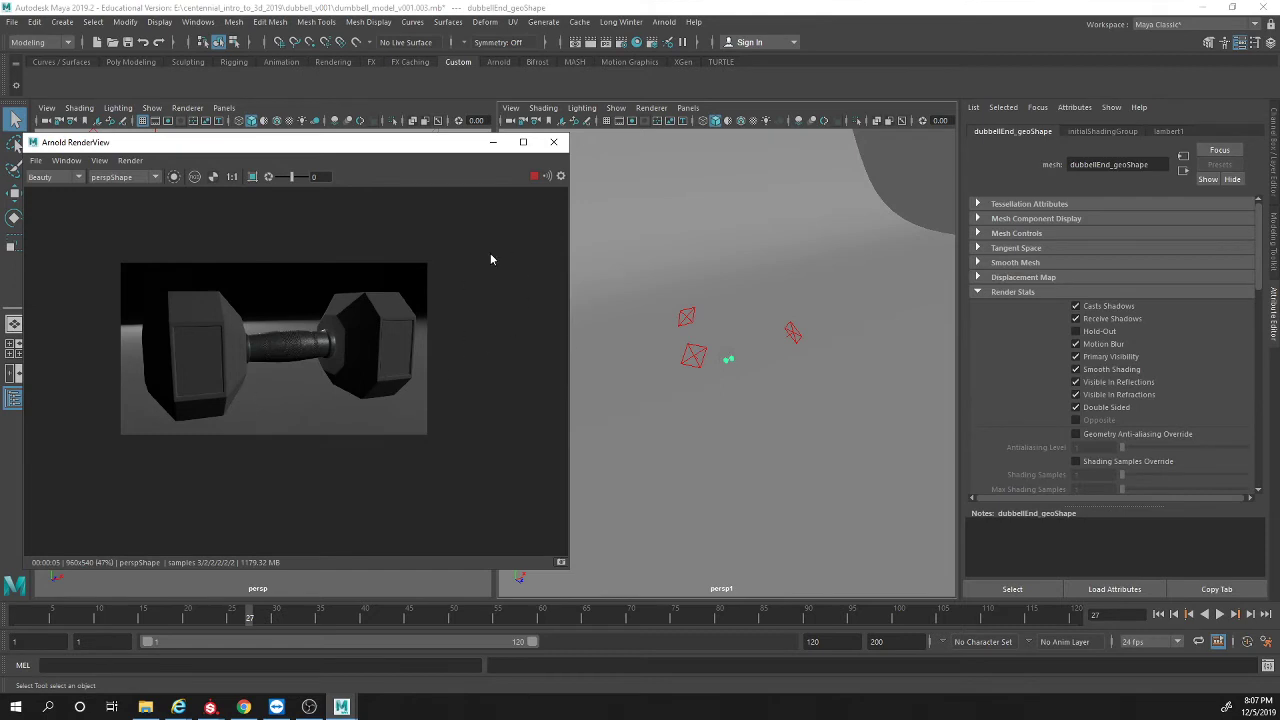
pyautogui.click(665, 23)
pyautogui.click(662, 24)
pyautogui.click(651, 43)
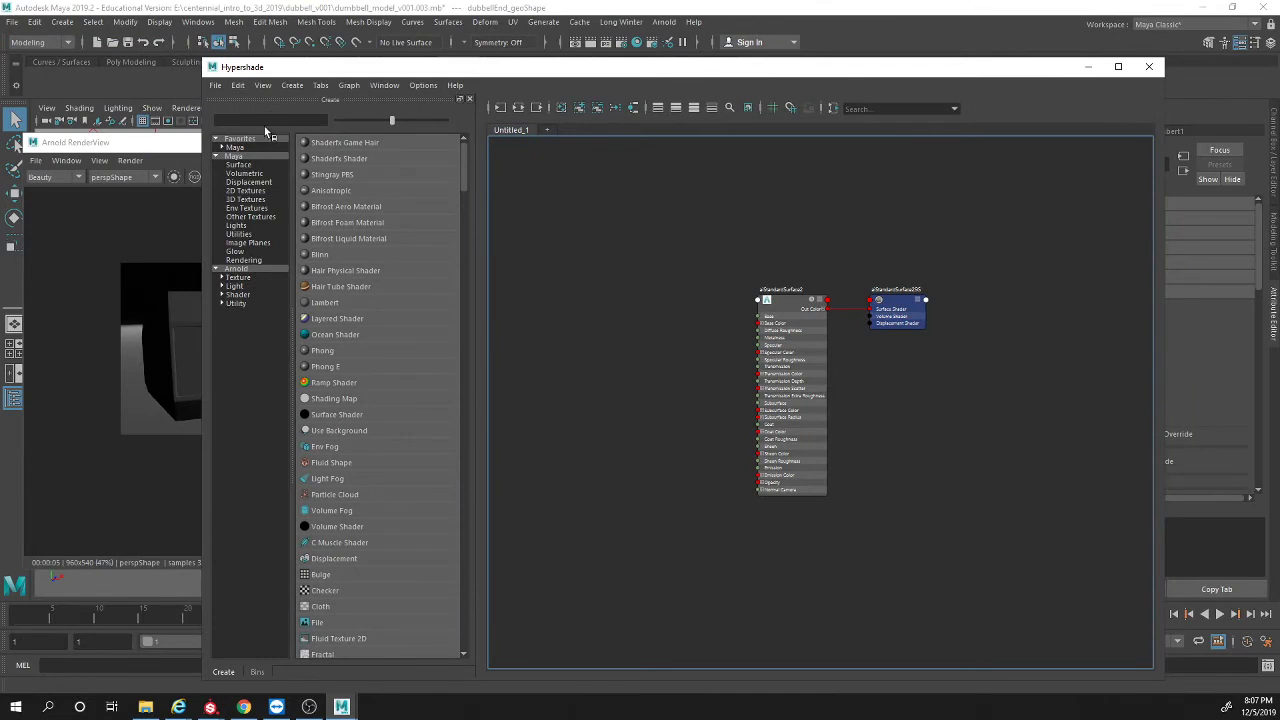
pyautogui.click(268, 120)
pyautogui.write('arn')
pyautogui.press('BackSpace')
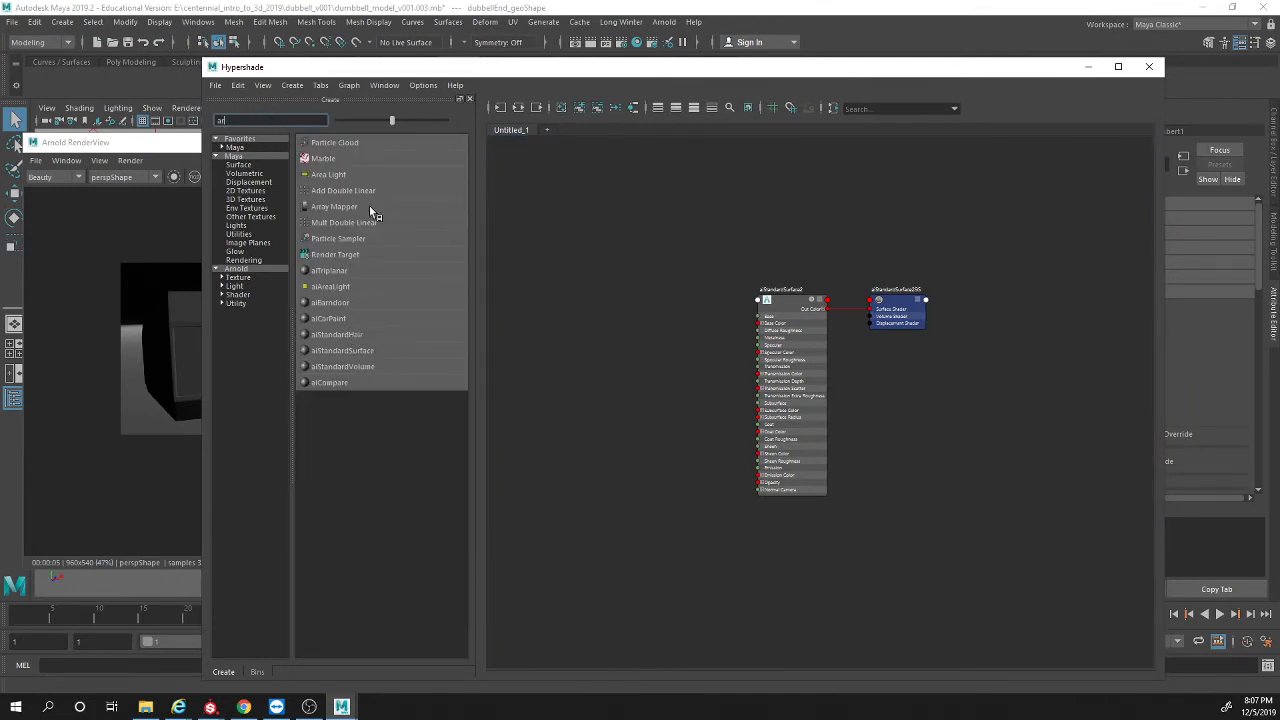
pyautogui.click(357, 352)
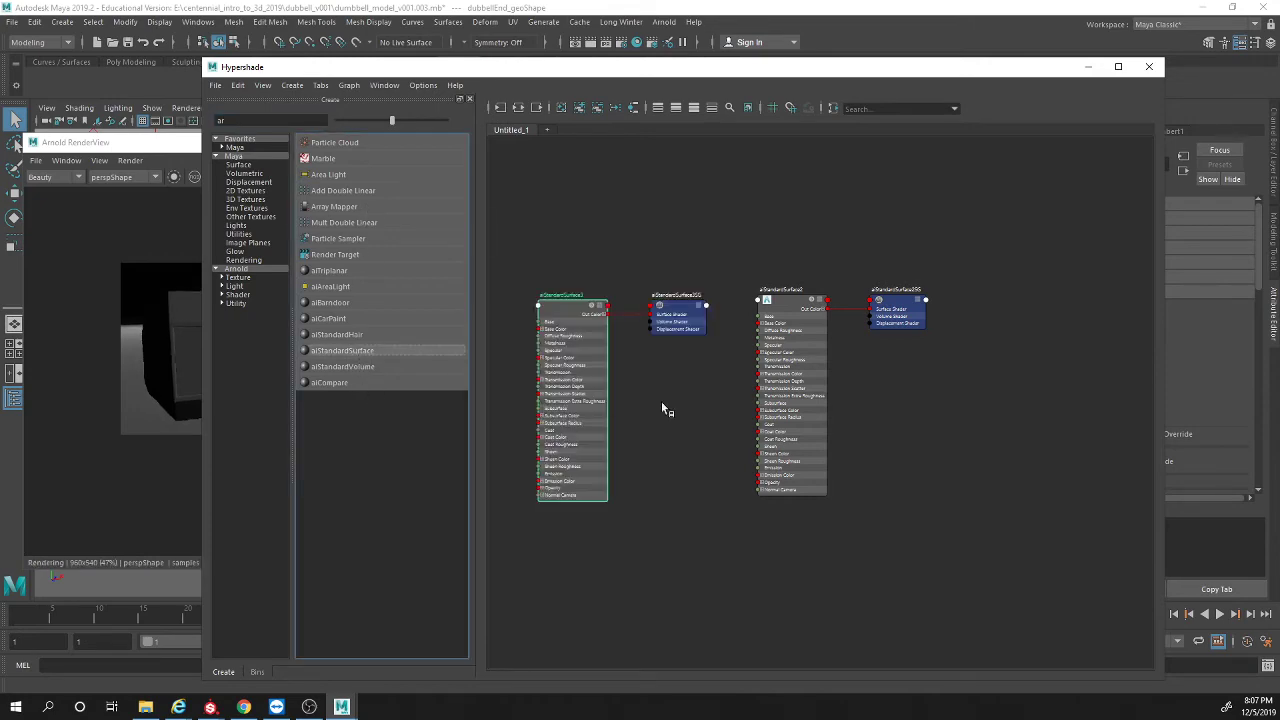
# Step: Assign the new aiStandardSurface material to the dumbbell ends and close the Hypershade
pyautogui.moveTo(229, 73); pyautogui.dragTo(589, 166)
pyautogui.moveTo(458, 145); pyautogui.dragTo(447, 388)
pyautogui.click(424, 297)
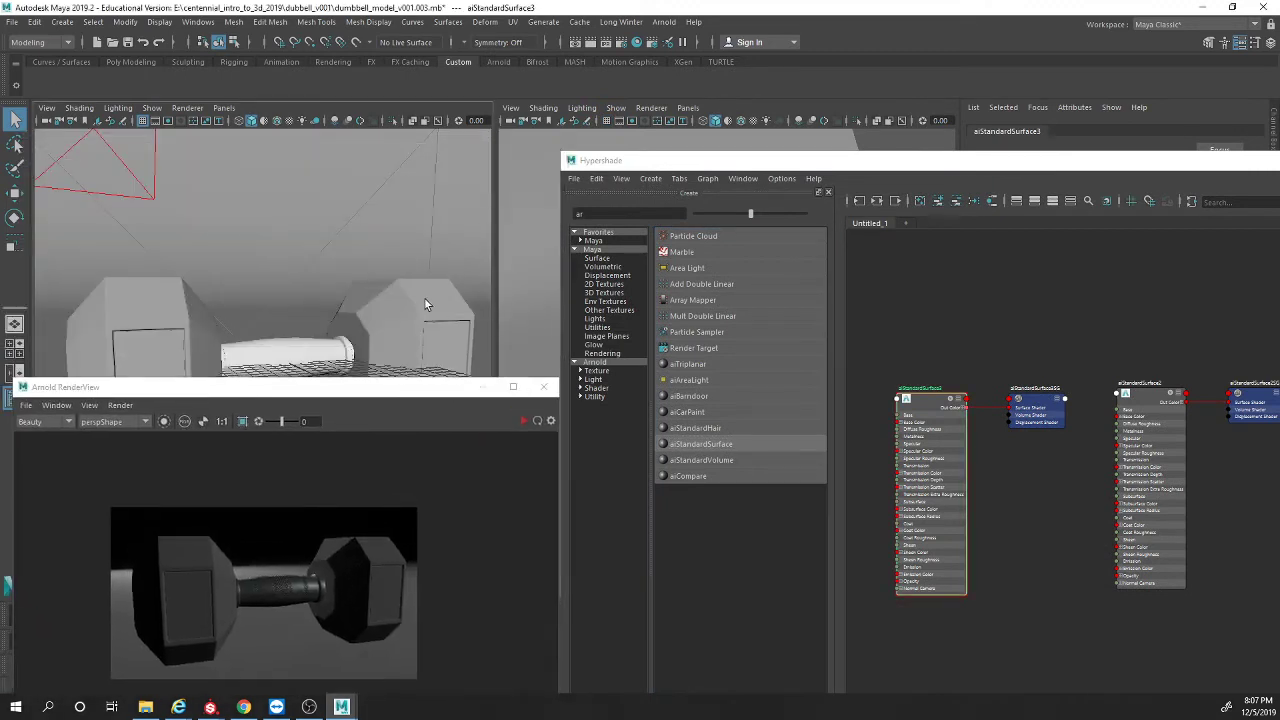
pyautogui.rightClick(933, 404)
pyautogui.moveTo(932, 403); pyautogui.dragTo(931, 363, button='right')
pyautogui.moveTo(1222, 150); pyautogui.dragTo(825, 151)
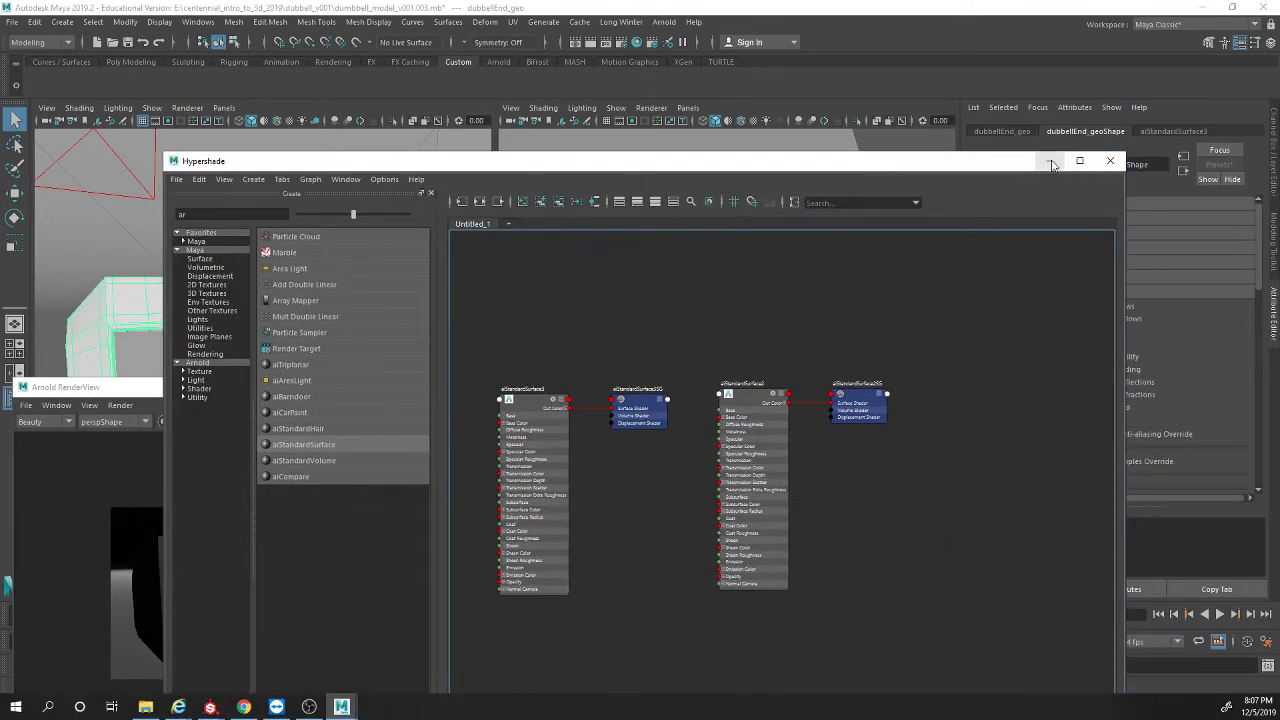
pyautogui.click(1110, 161)
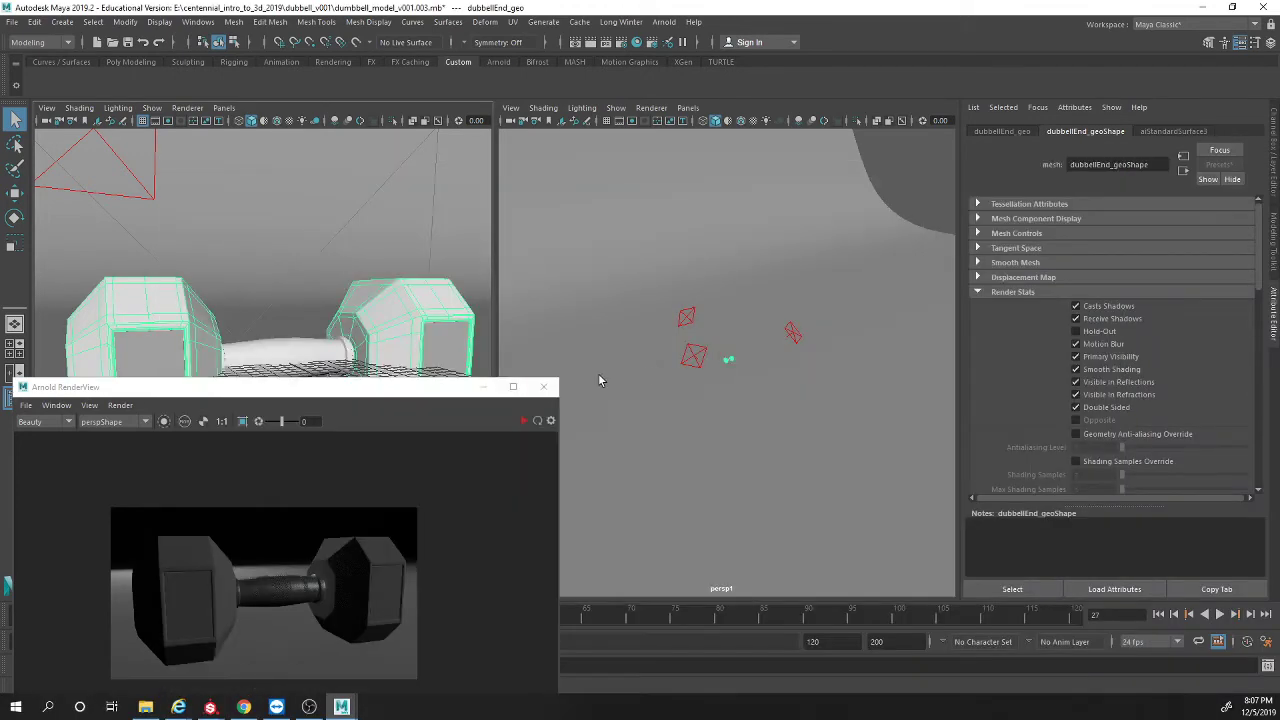
# Step: Reopen Arnold RenderView for a fresh render and examine the shadows around the dumbbell up close
pyautogui.click(545, 386)
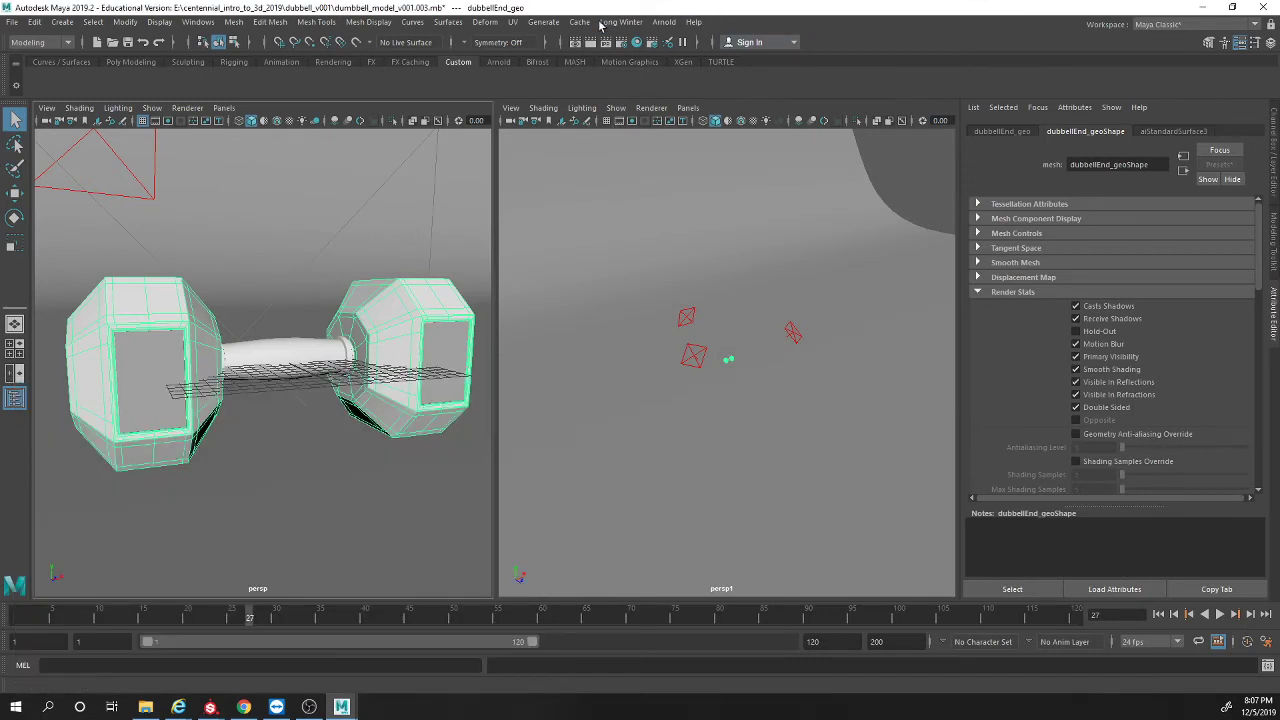
pyautogui.click(665, 22)
pyautogui.click(682, 59)
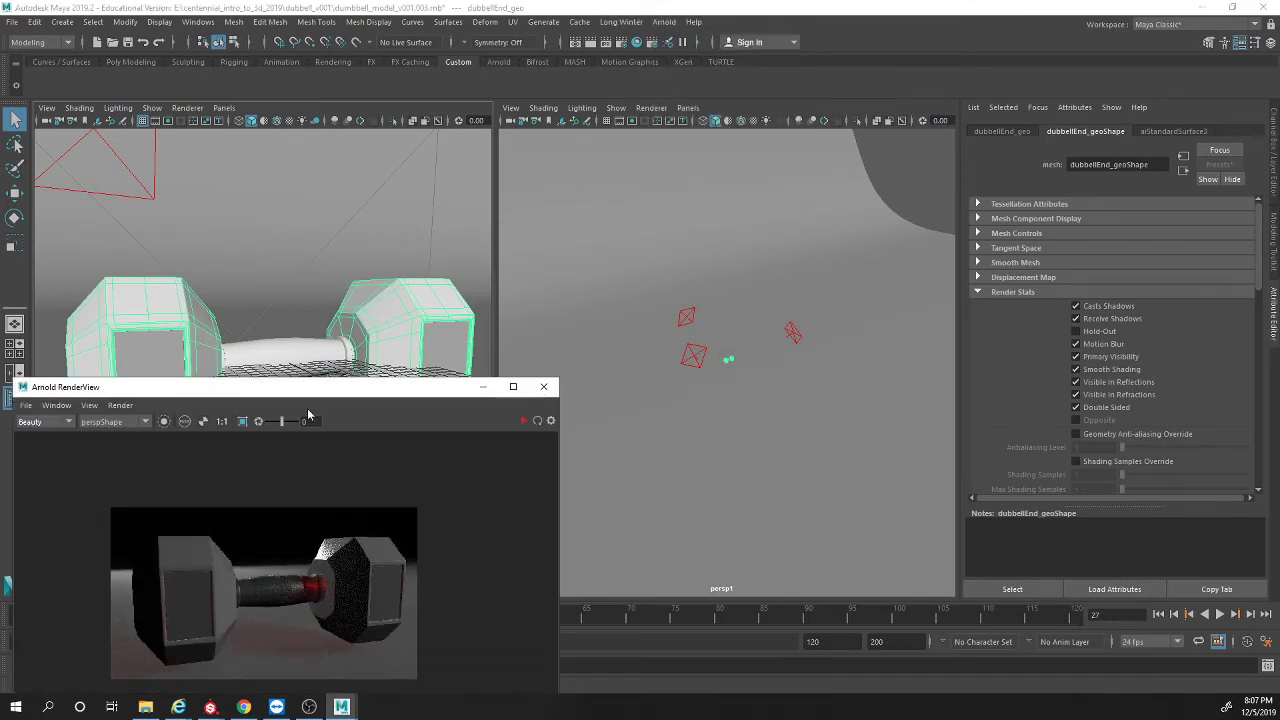
pyautogui.moveTo(359, 393); pyautogui.dragTo(403, 239)
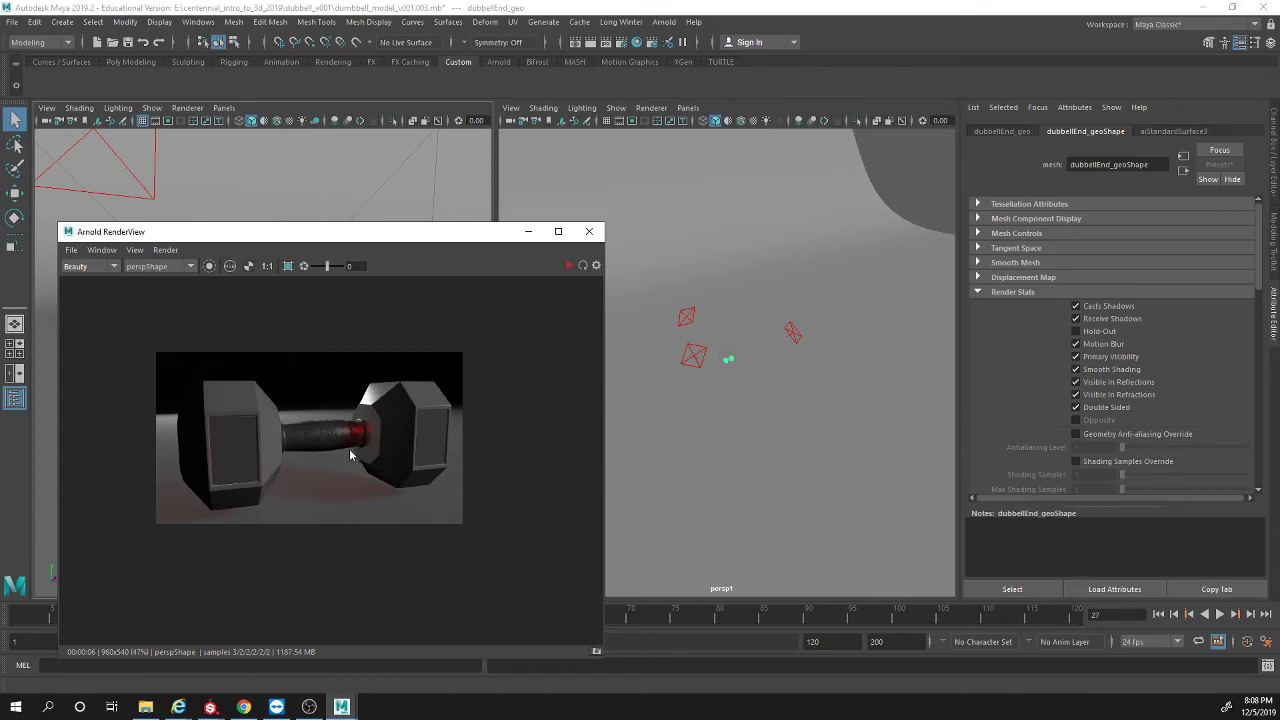
pyautogui.scroll(-2, 353, 452)
pyautogui.scroll(8, 353, 452)
pyautogui.scroll(-6, 333, 472)
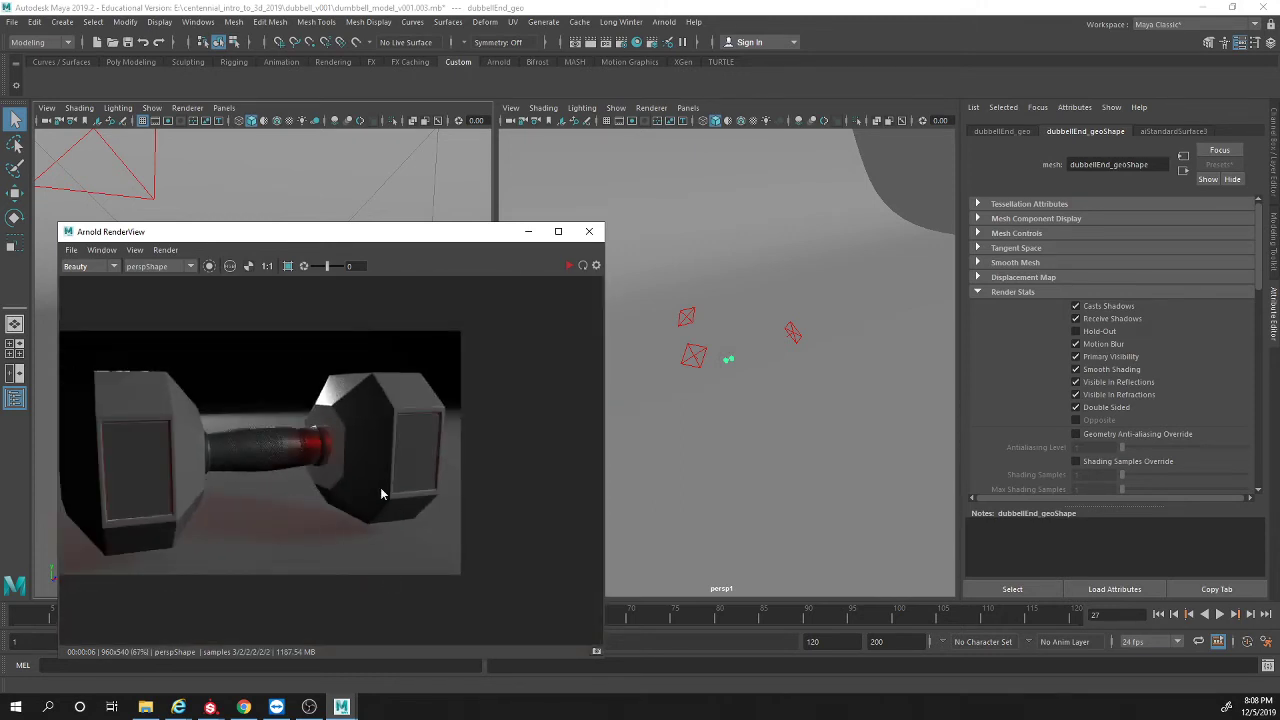
pyautogui.moveTo(210, 463); pyautogui.dragTo(277, 453, button='middle')
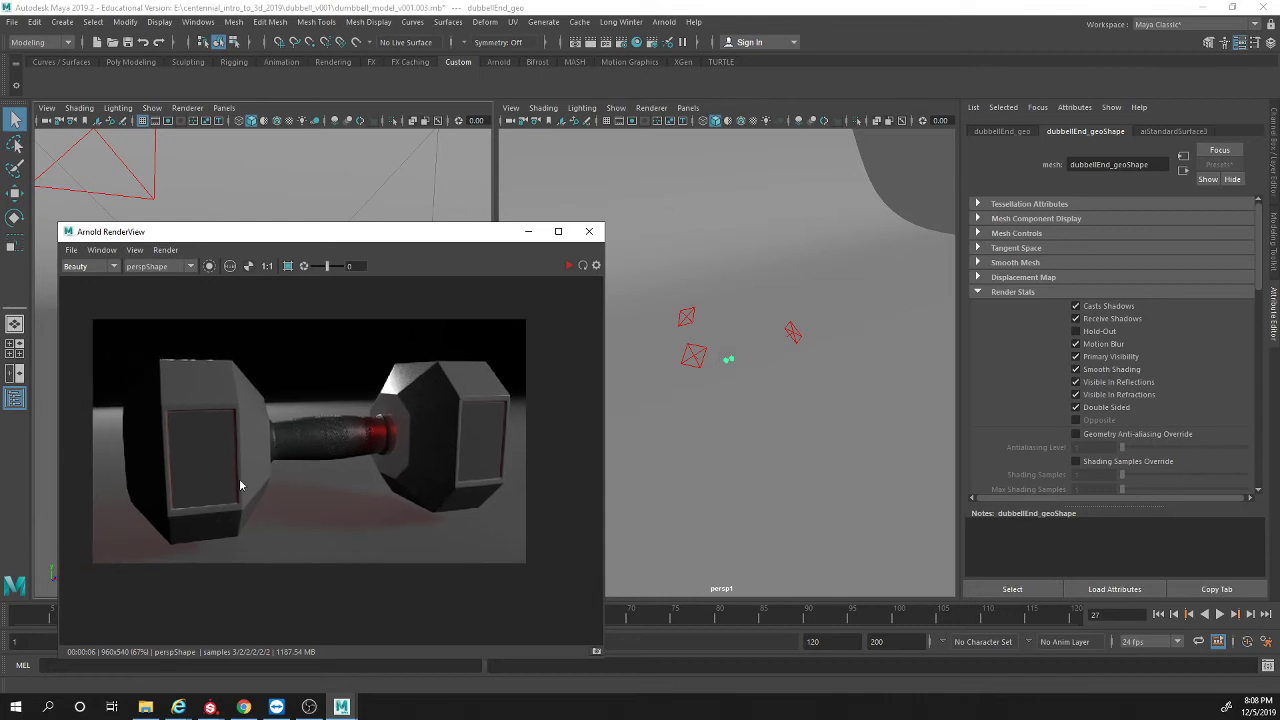
pyautogui.moveTo(269, 528); pyautogui.dragTo(234, 520, button='middle')
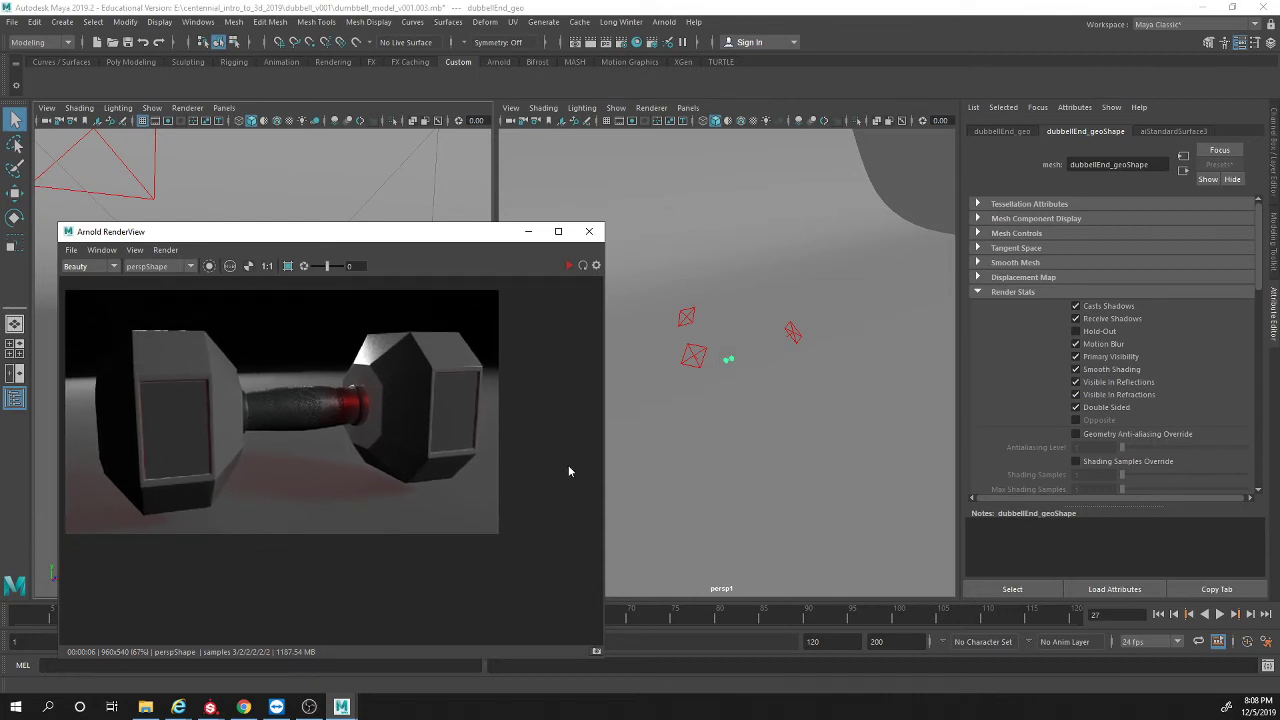
# Step: Move the key area light closer to the dumbbell and start the live render
pyautogui.click(792, 338)
pyautogui.keyDown('alt'); pyautogui.moveTo(794, 340); pyautogui.dragTo(740, 349); pyautogui.keyUp('alt')
pyautogui.press('w')
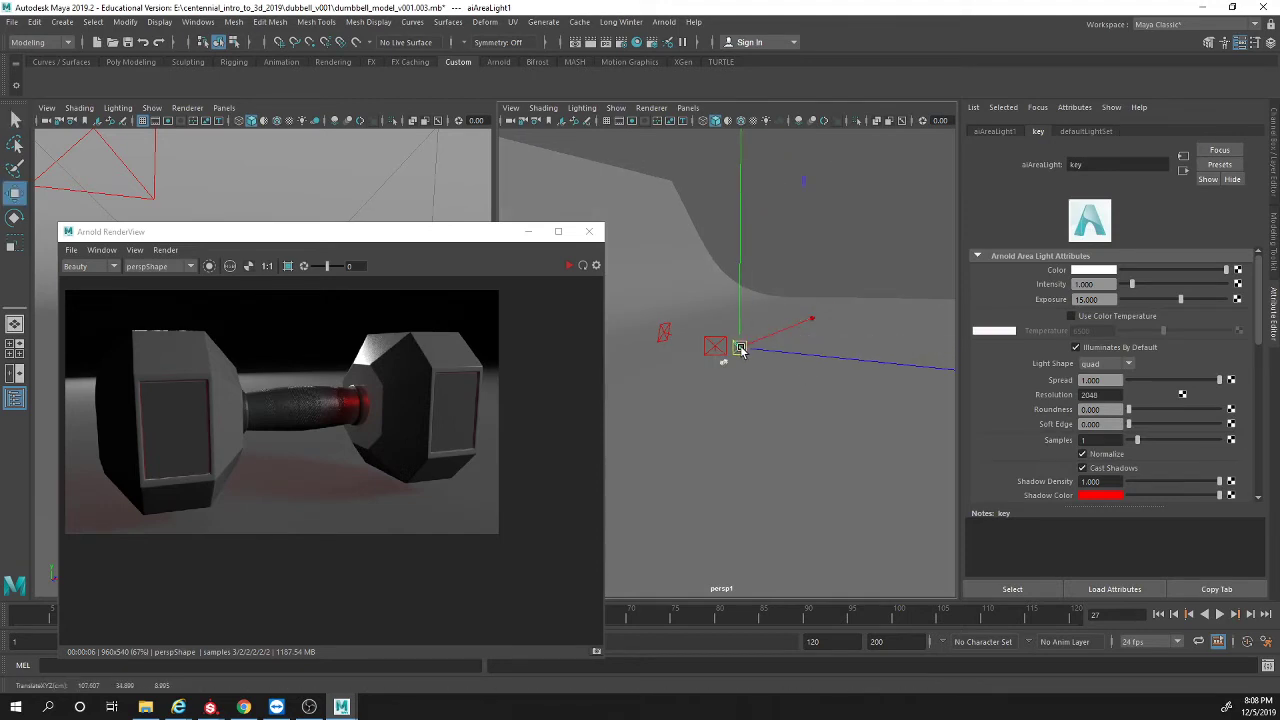
pyautogui.click(569, 266)
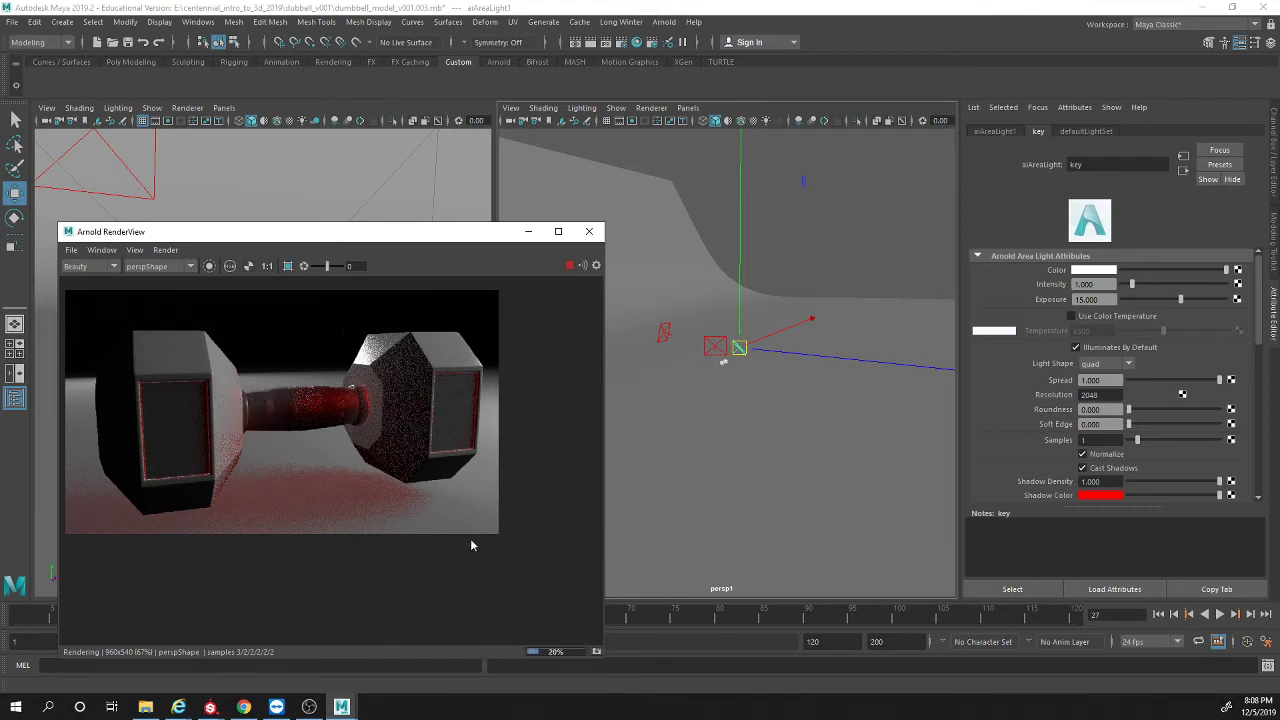
# Step: Inspect the dumbbell's ends, grip and surrounding lights from several angles in the second perspective view
pyautogui.keyDown('alt'); pyautogui.moveTo(760, 392); pyautogui.dragTo(738, 440); pyautogui.keyUp('alt')
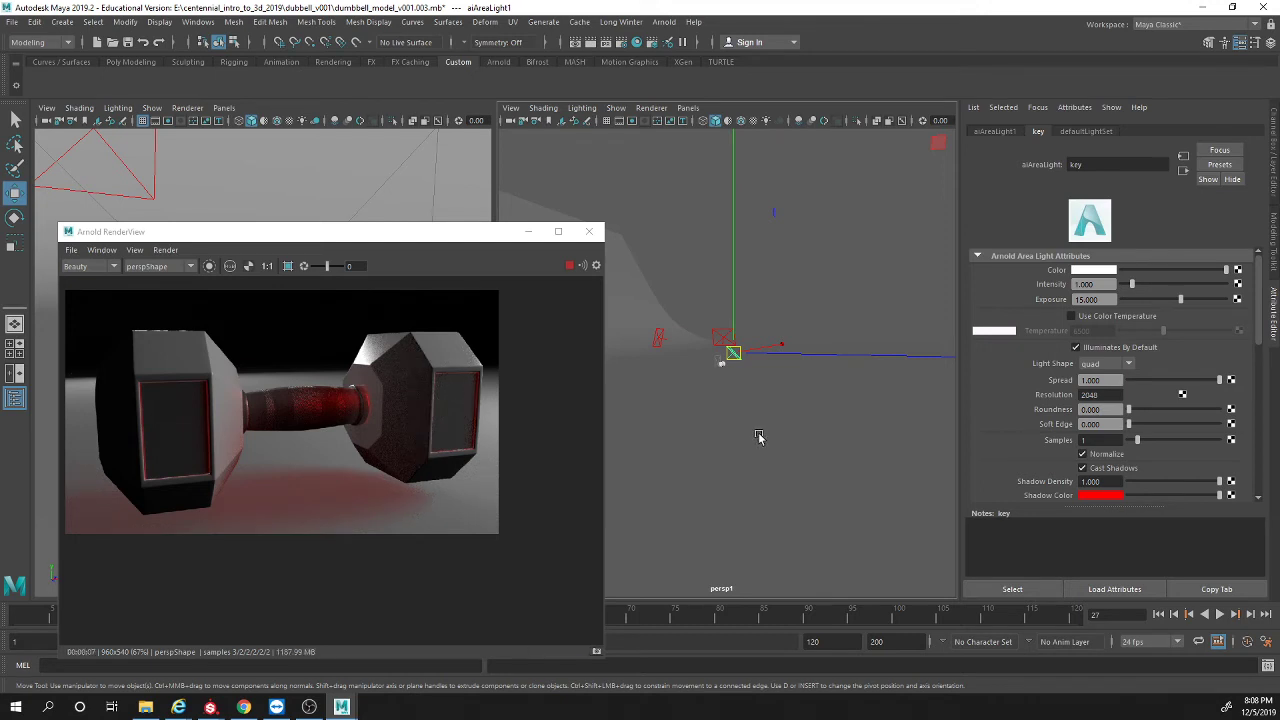
pyautogui.moveTo(763, 402)
pyautogui.keyDown('alt'); pyautogui.mouseDown()
pyautogui.moveTo(700, 380)
pyautogui.moveTo(780, 383)
pyautogui.mouseUp(); pyautogui.keyUp('alt')
pyautogui.scroll(5, 780, 383)
pyautogui.click(812, 285)
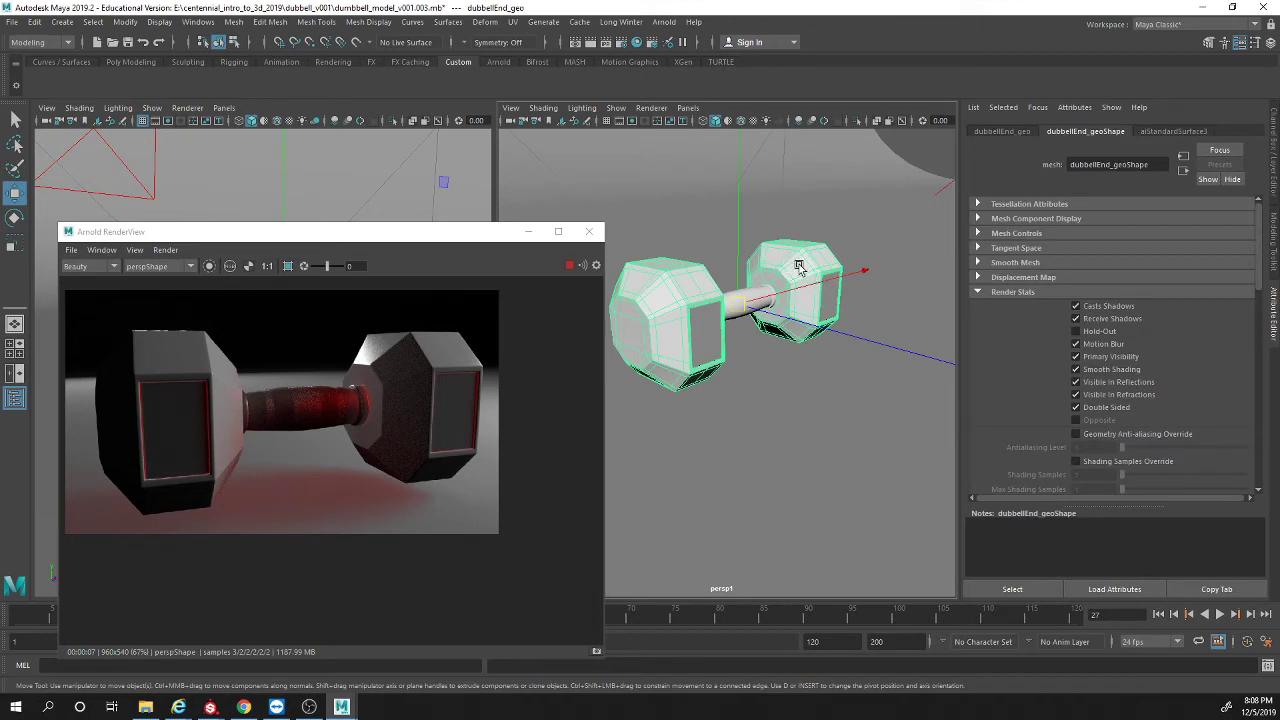
pyautogui.press('q')
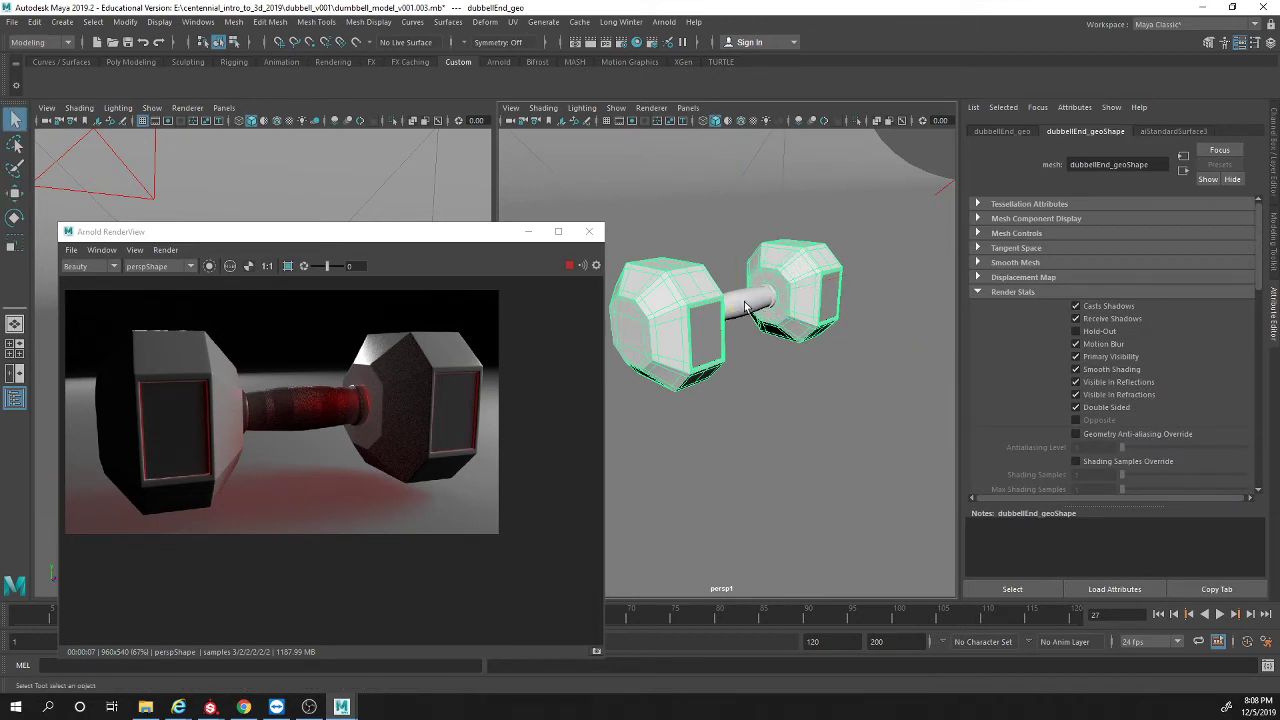
pyautogui.click(745, 305)
pyautogui.scroll(6, 777, 420)
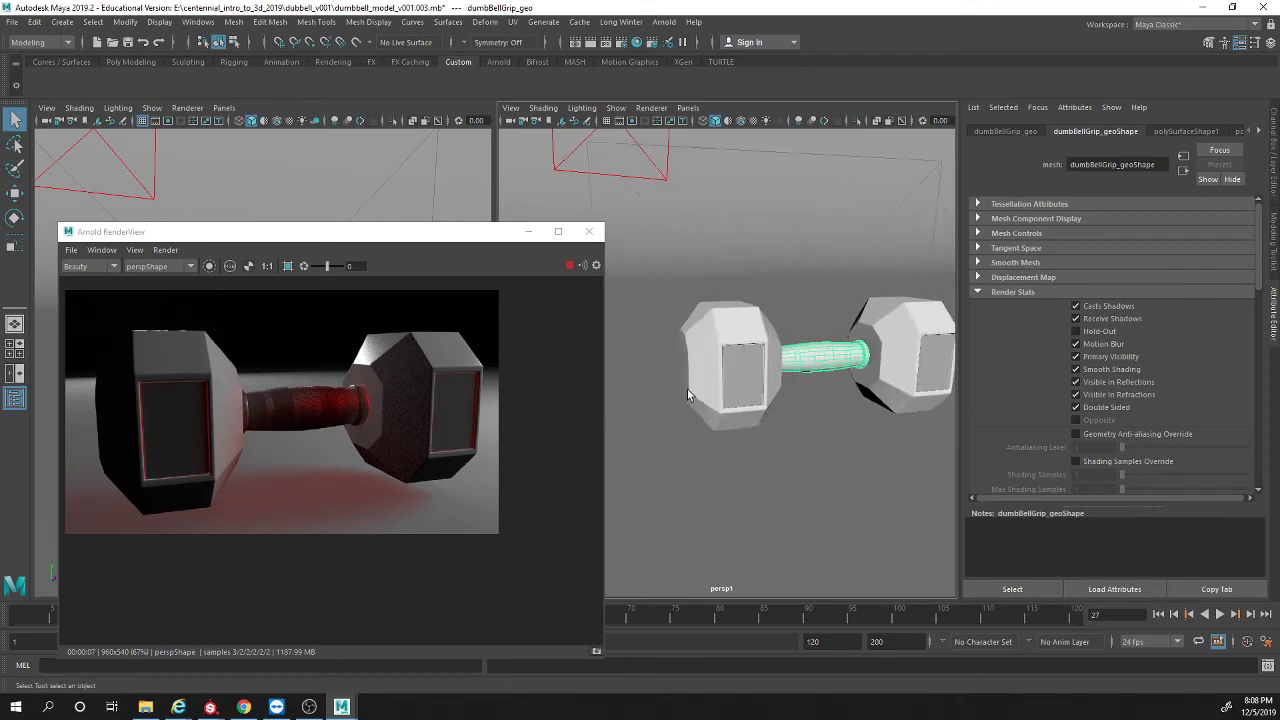
pyautogui.scroll(-10, 692, 396)
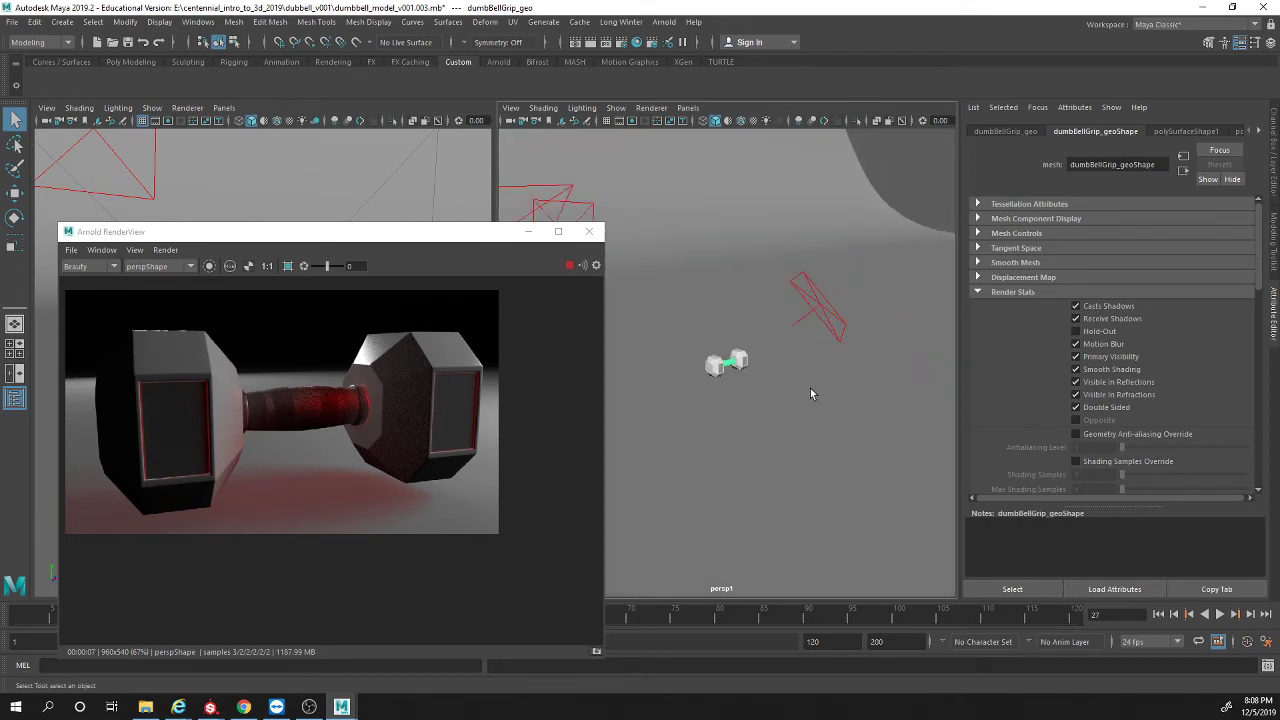
pyautogui.keyDown('alt'); pyautogui.moveTo(810, 390); pyautogui.dragTo(771, 403, button='right'); pyautogui.keyUp('alt')
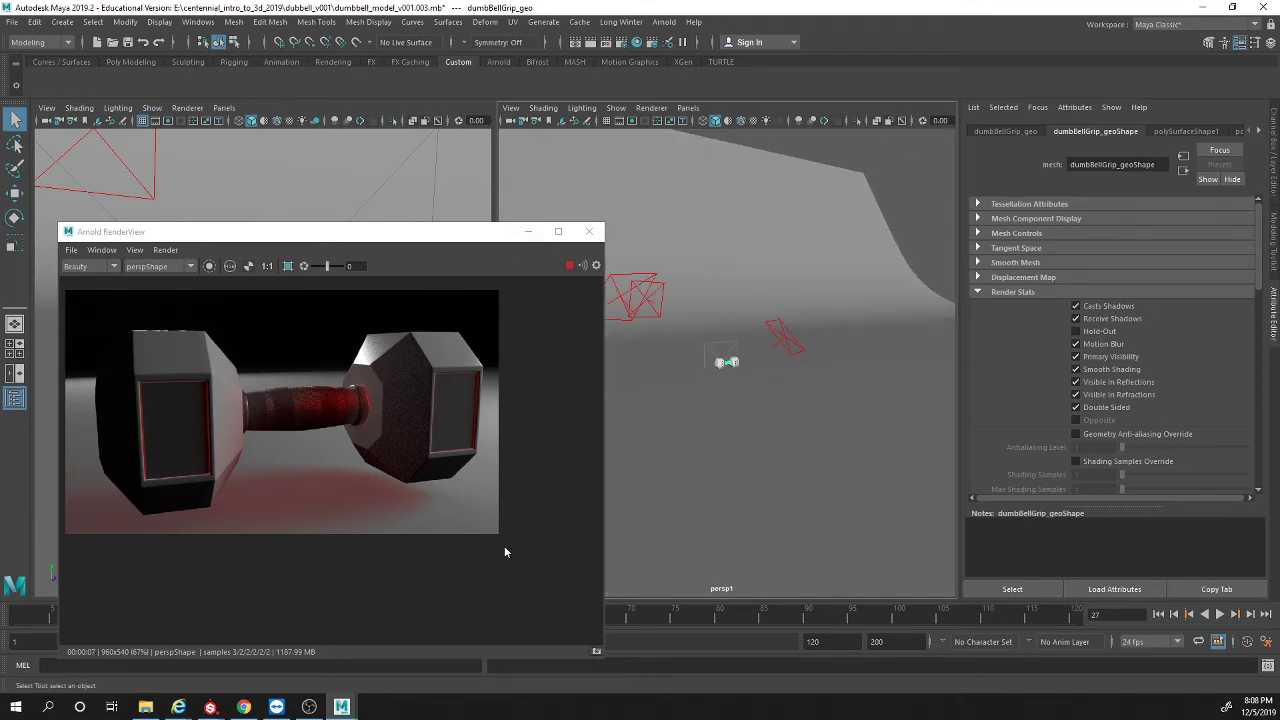
# Step: Add an Arnold Skydome Light to the scene, stop the live render and minimize the render window
pyautogui.click(664, 21)
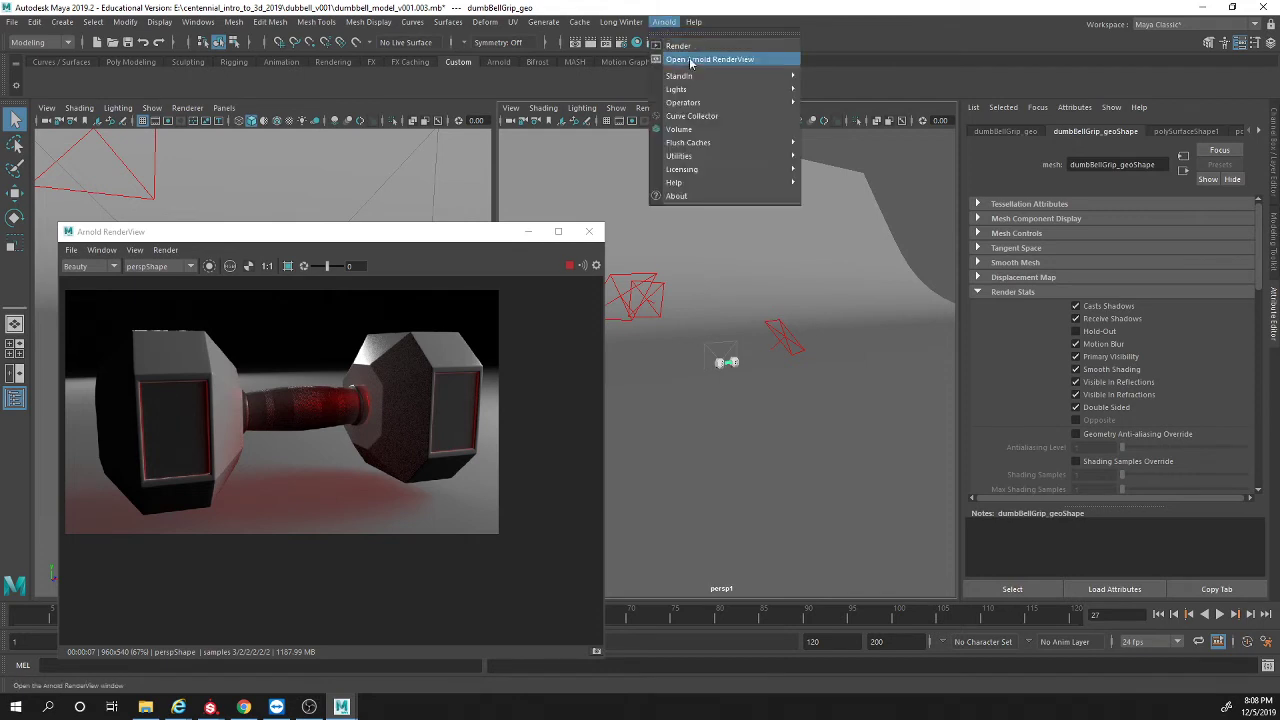
pyautogui.moveTo(741, 92)
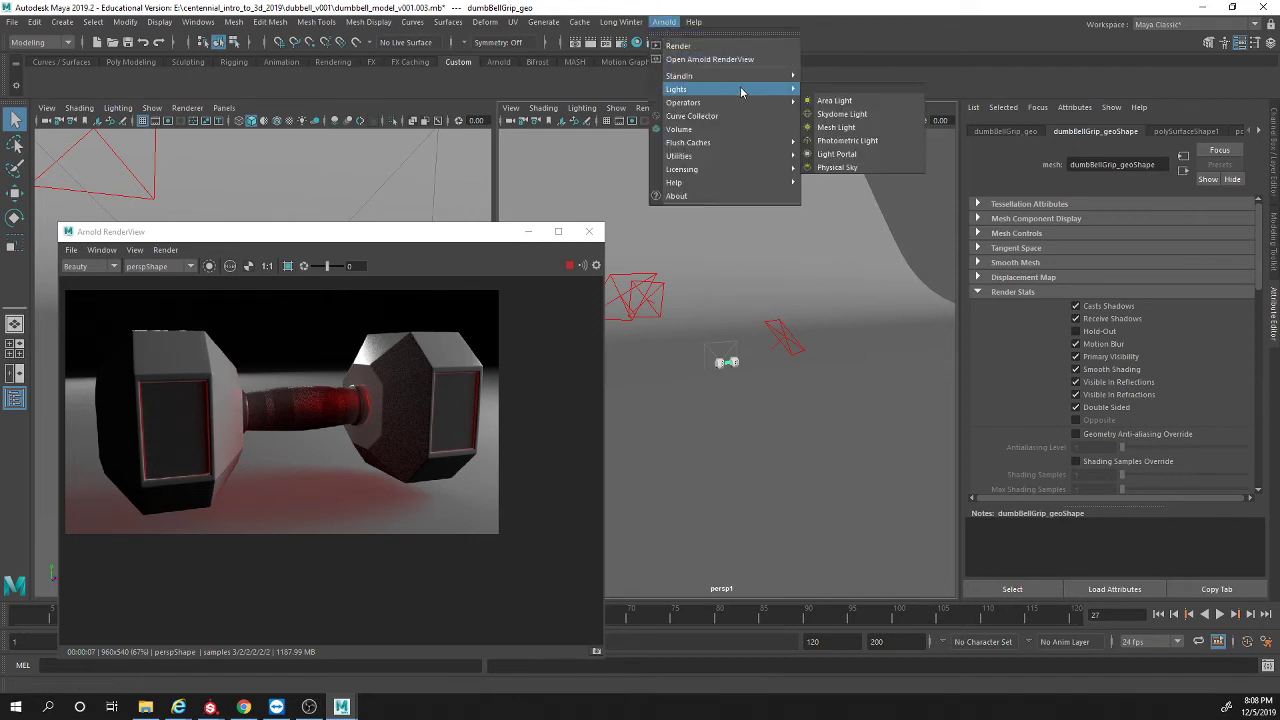
pyautogui.click(845, 114)
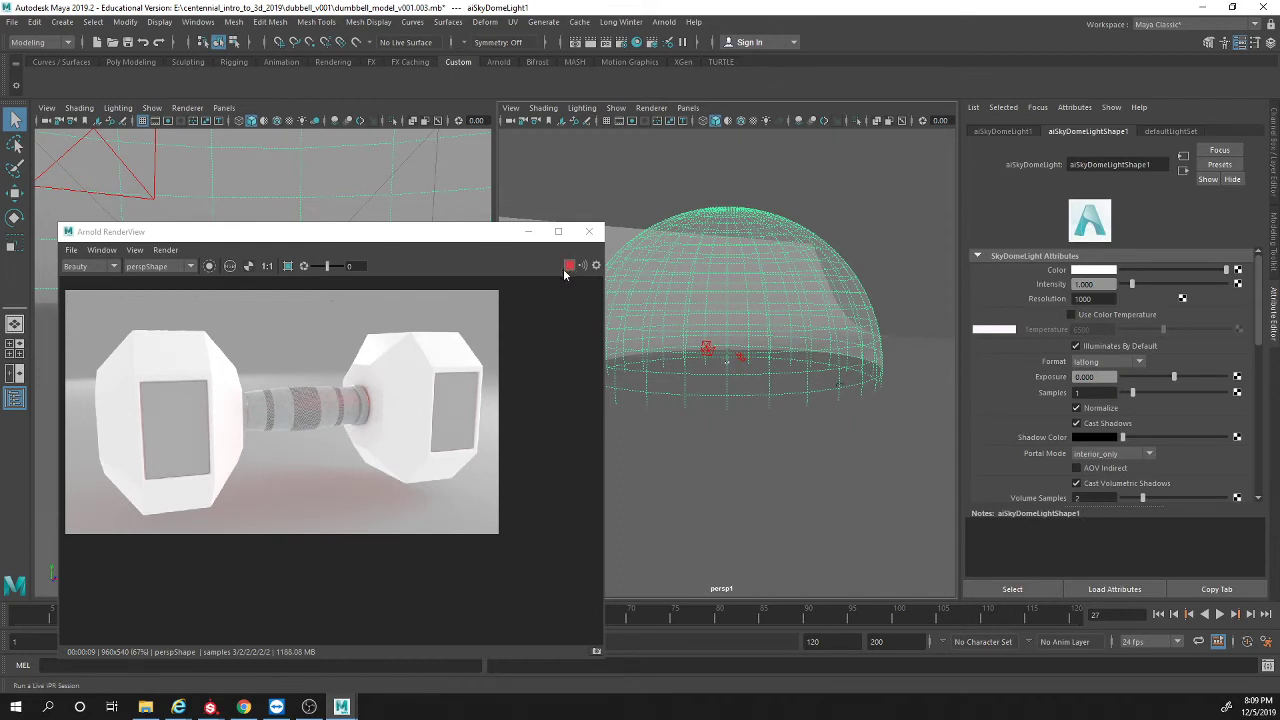
pyautogui.click(566, 268)
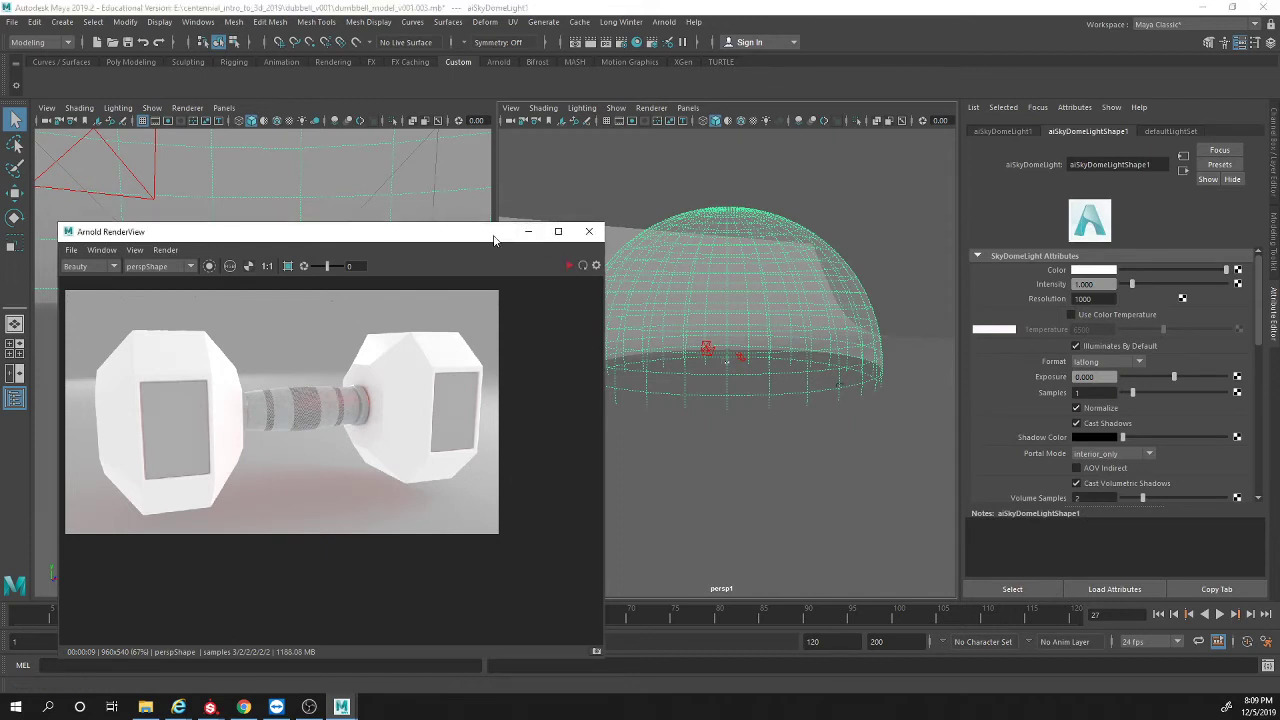
pyautogui.moveTo(493, 240); pyautogui.dragTo(471, 180)
pyautogui.click(505, 172)
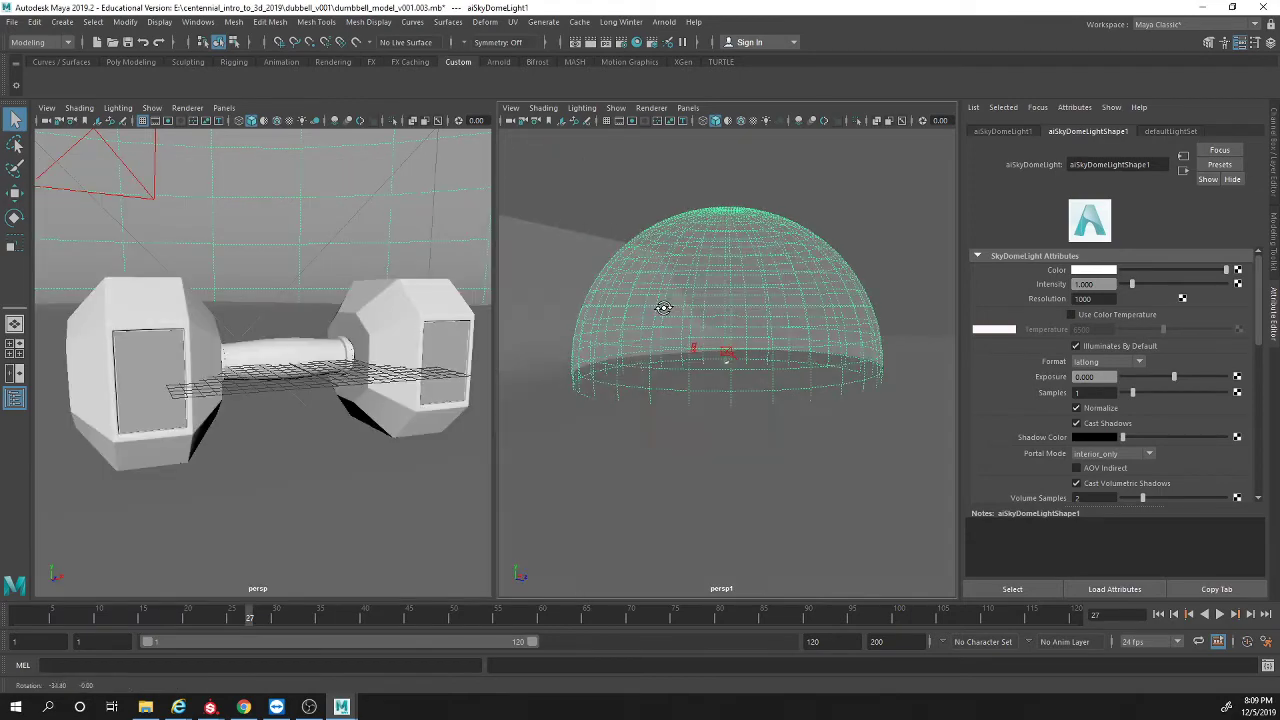
# Step: Examine the skydome light's sphere around the backdrop from above and below the floor
pyautogui.keyDown('alt'); pyautogui.moveTo(720, 277); pyautogui.dragTo(809, 214); pyautogui.keyUp('alt')
pyautogui.moveTo(787, 258); pyautogui.dragTo(772, 350)
pyautogui.press('w')
pyautogui.moveTo(729, 243); pyautogui.dragTo(766, 309)
pyautogui.click(815, 262)
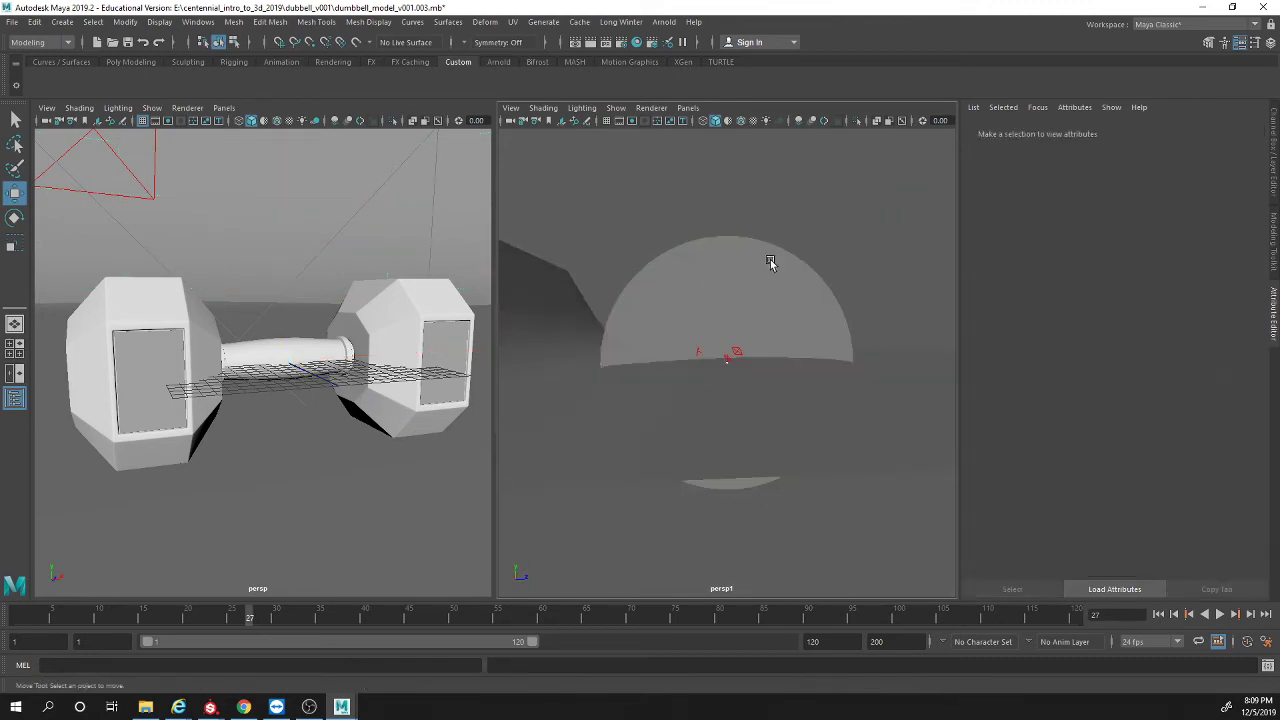
pyautogui.click(713, 240)
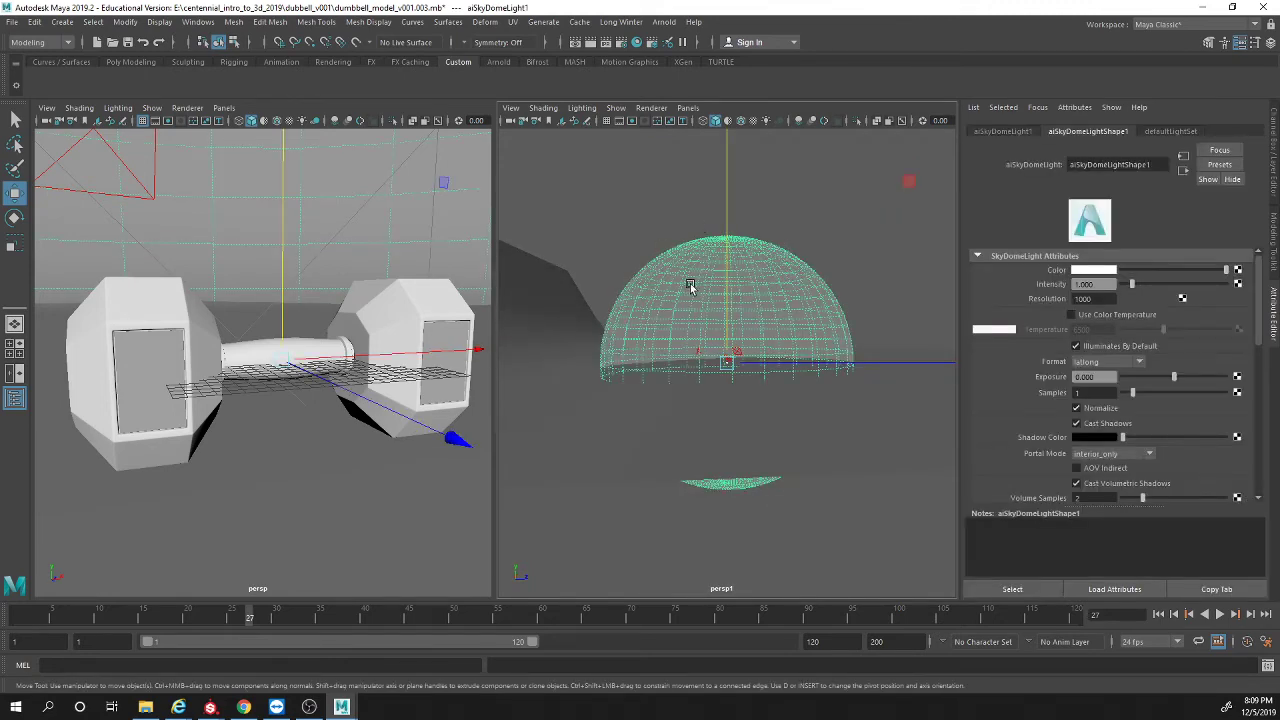
pyautogui.keyDown('alt'); pyautogui.moveTo(700, 285); pyautogui.dragTo(872, 348); pyautogui.keyUp('alt')
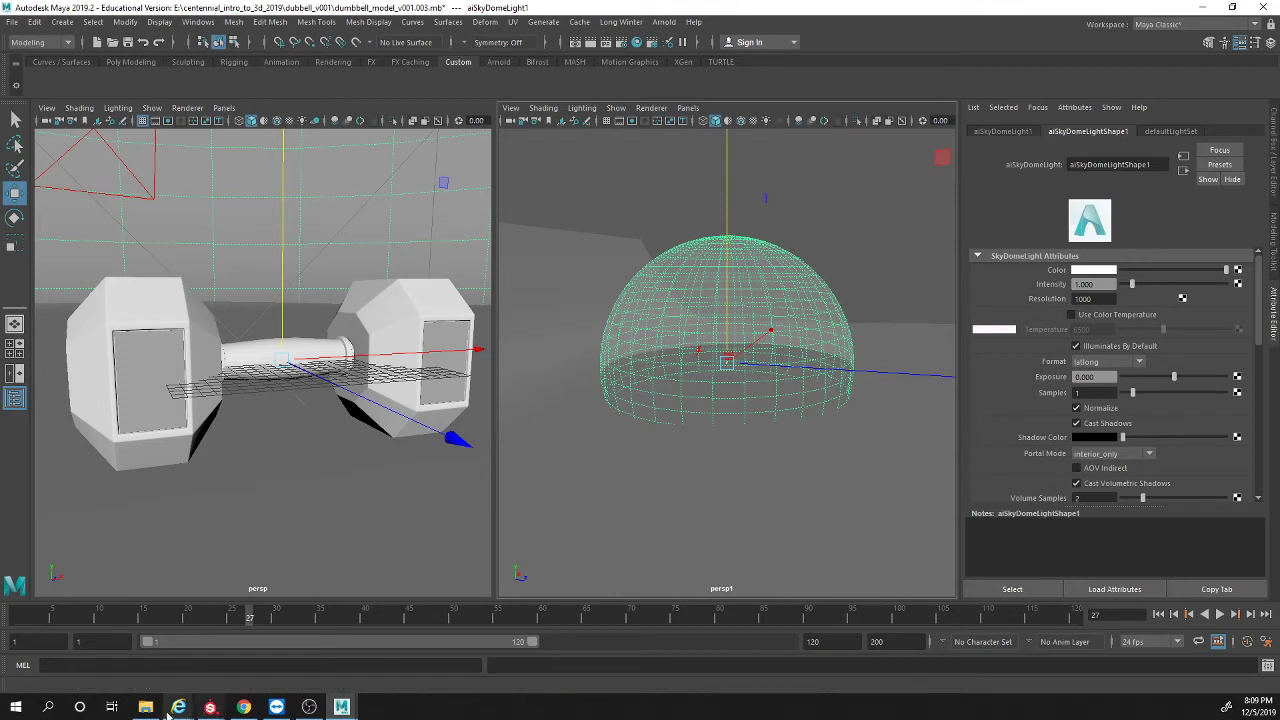
# Step: Switch to Chrome and search Google for hdri
pyautogui.moveTo(184, 710)
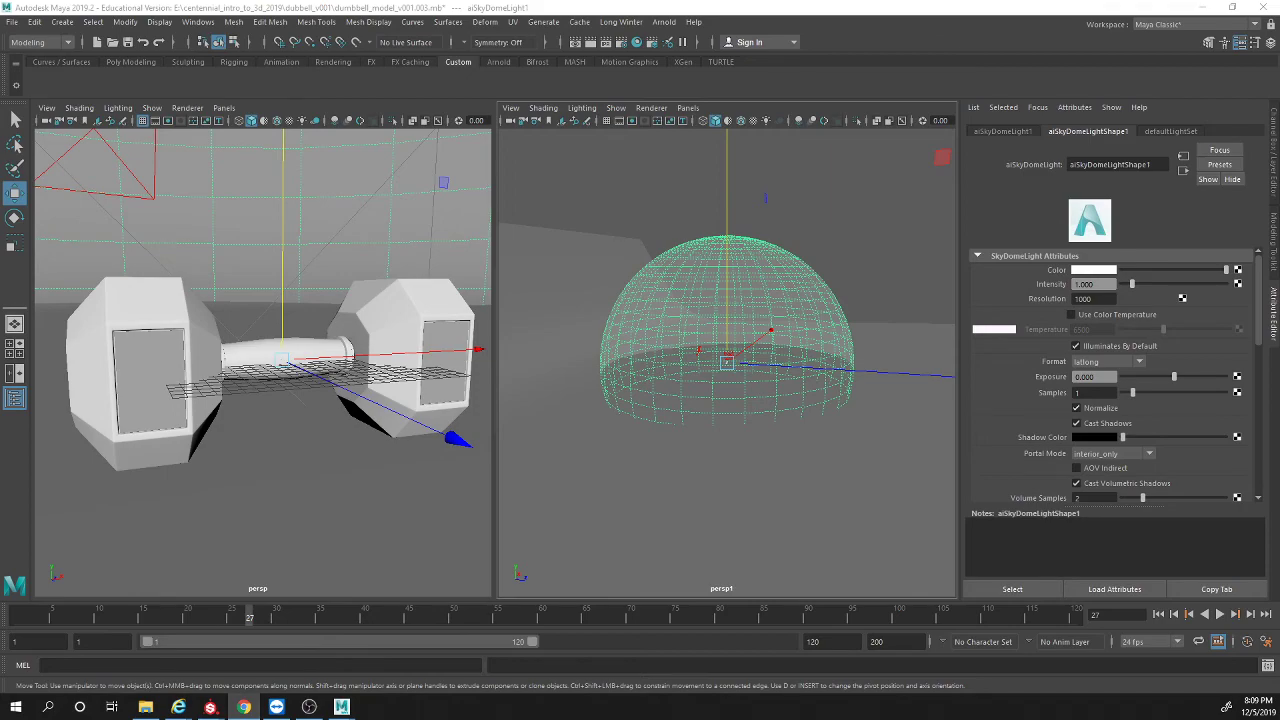
pyautogui.moveTo(1279, 2); pyautogui.dragTo(552, 31)
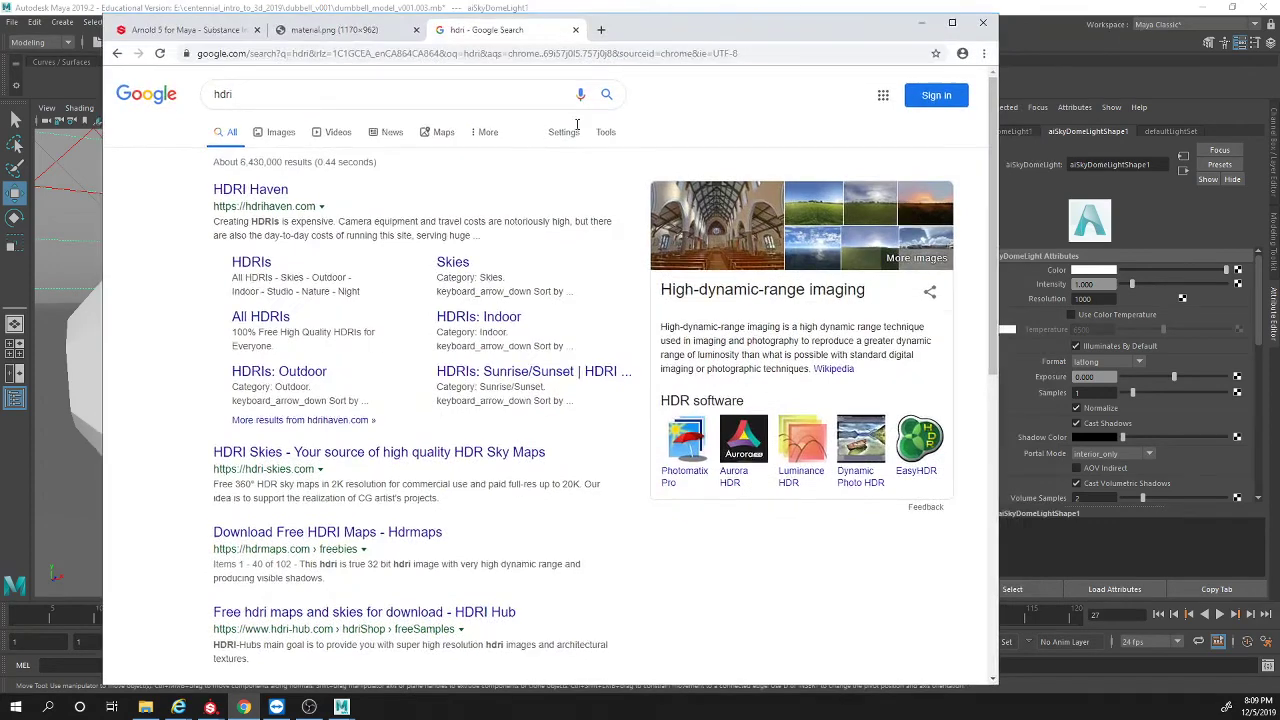
# Step: Search Google for free hdri and open the HDRI Haven website from the results
pyautogui.click(270, 190)
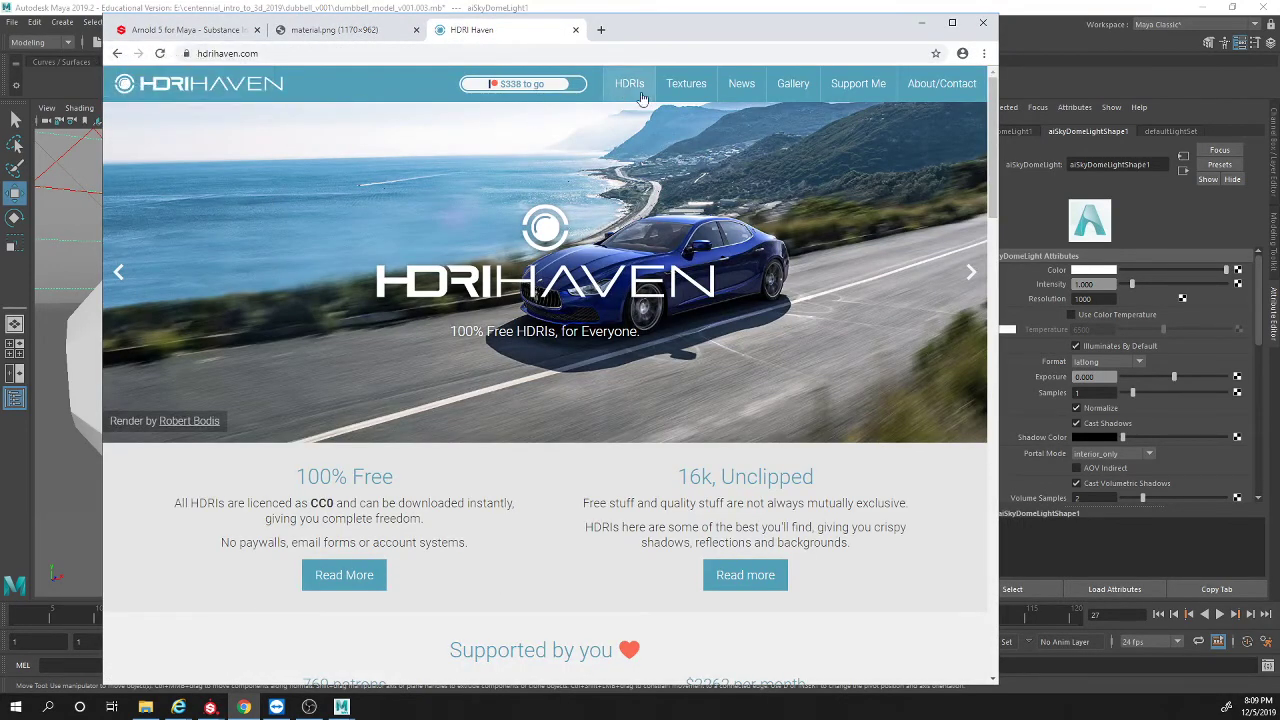
pyautogui.click(117, 53)
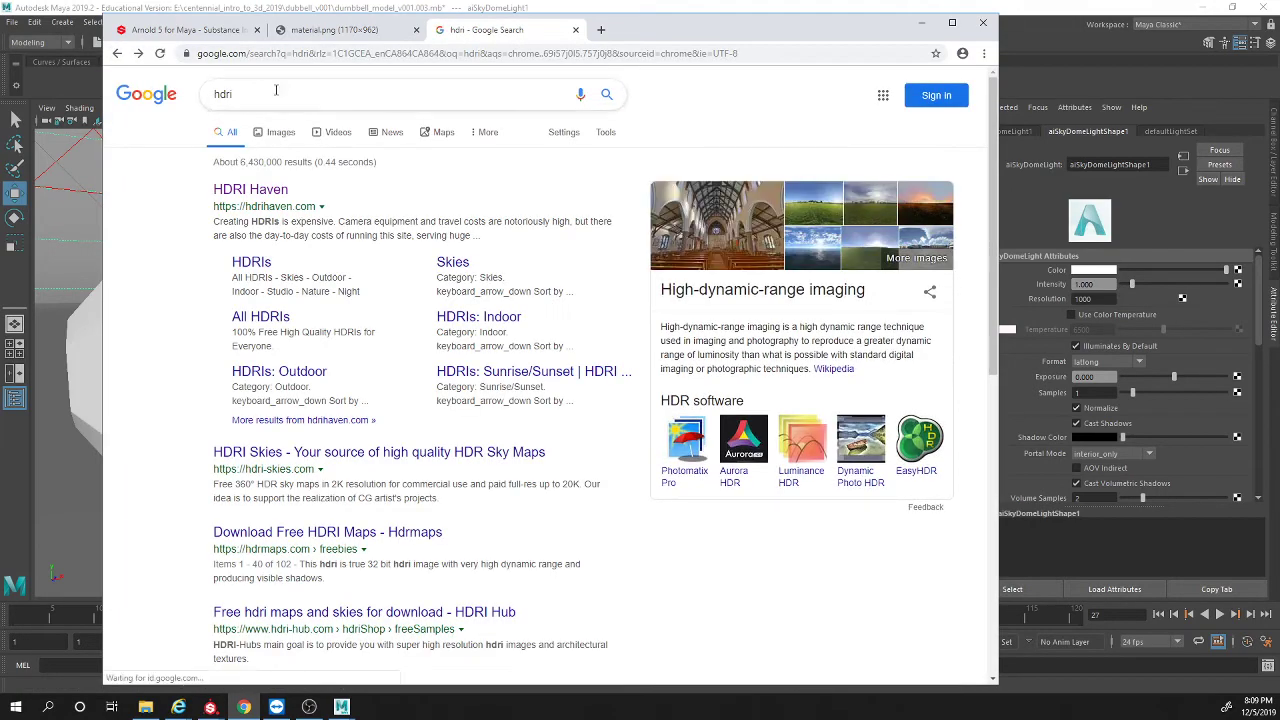
pyautogui.write('free')
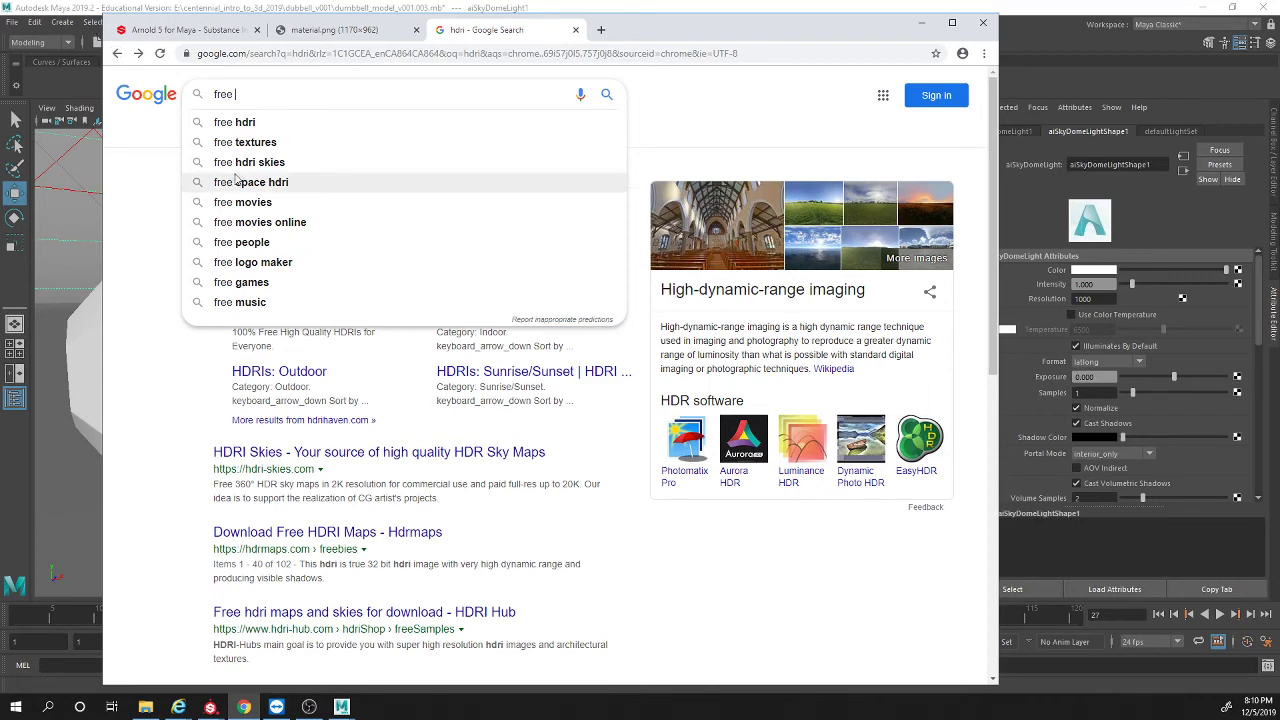
pyautogui.click(242, 125)
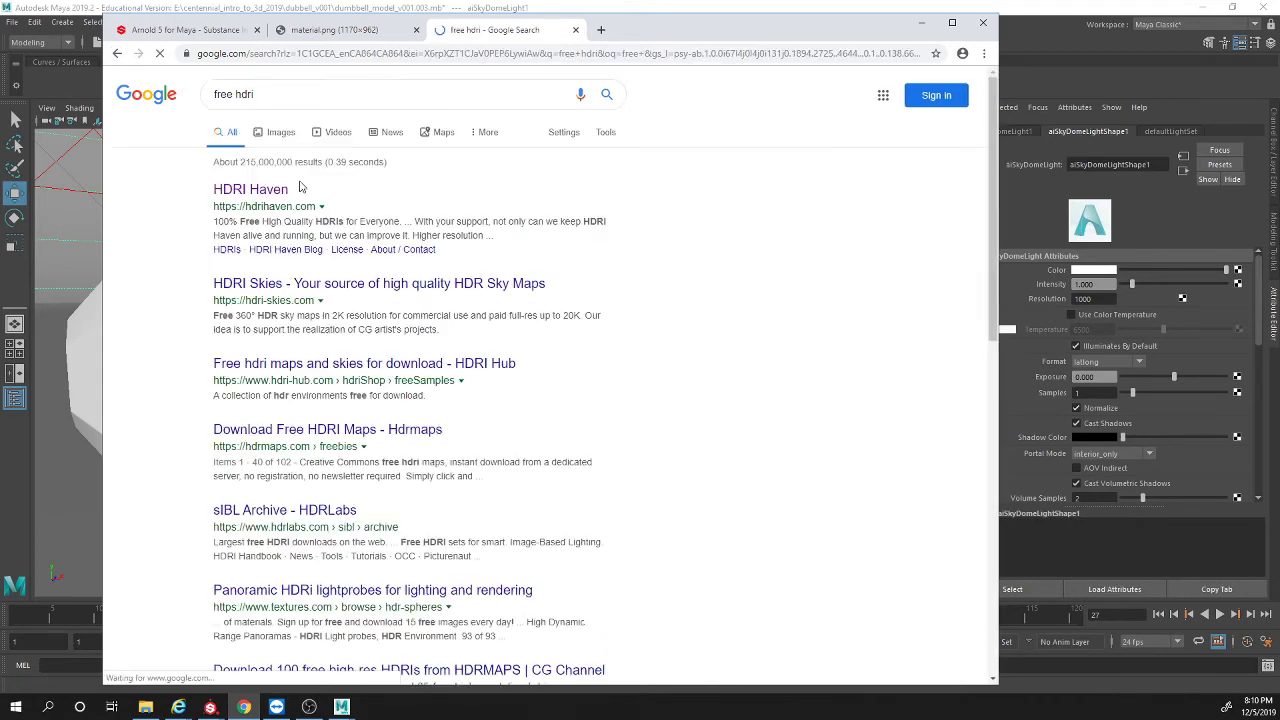
pyautogui.click(245, 189)
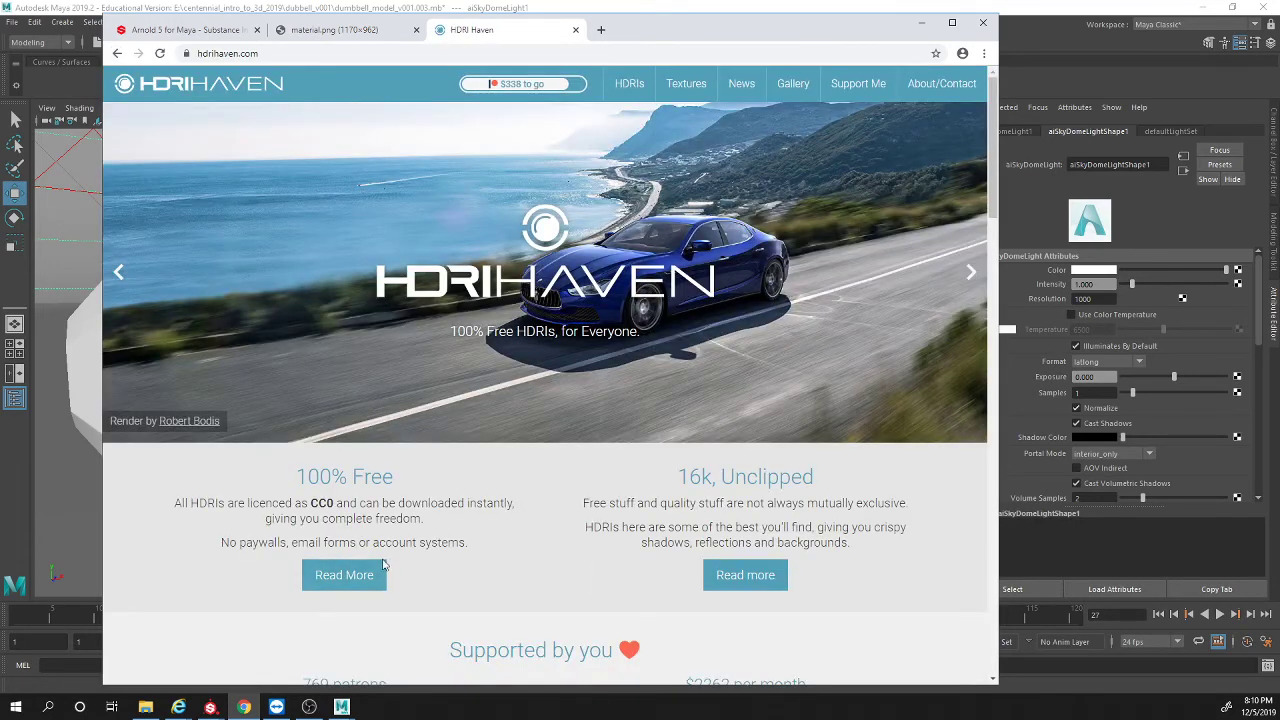
pyautogui.scroll(-4, 344, 570)
pyautogui.scroll(4, 582, 483)
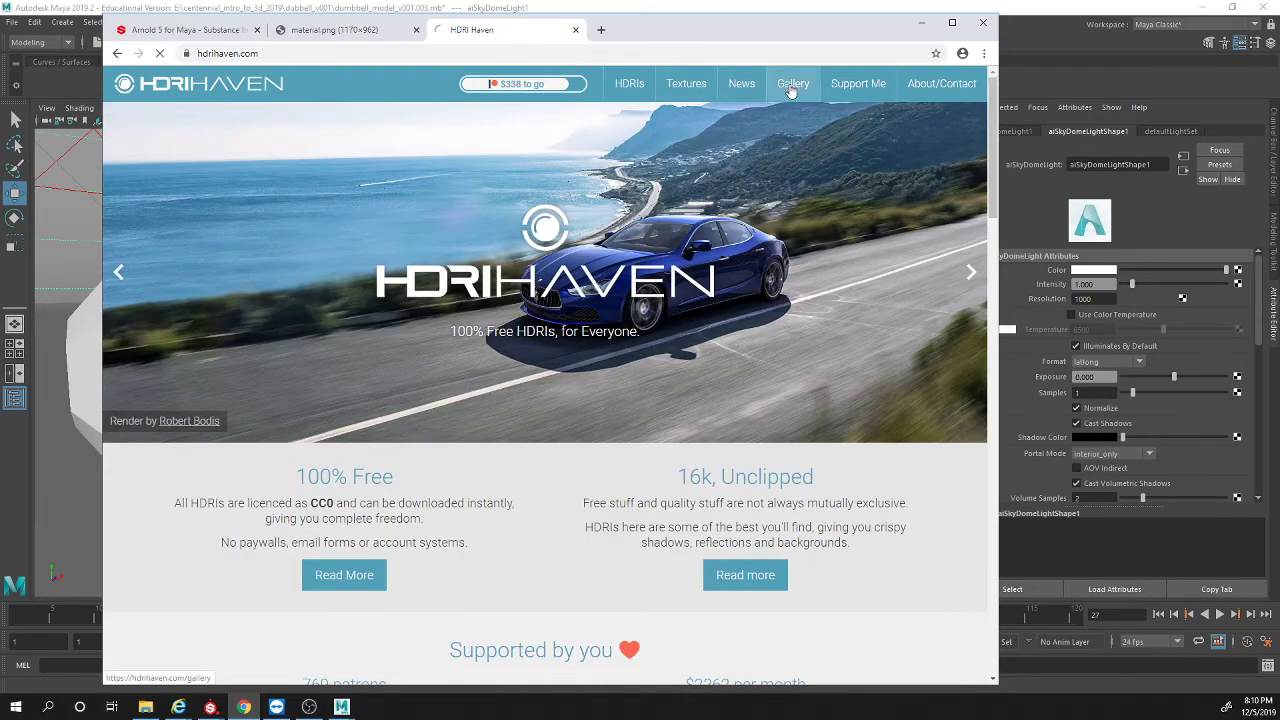
# Step: Look at HDRI Haven's render gallery and open the Studio category of its HDRIs
pyautogui.click(791, 85)
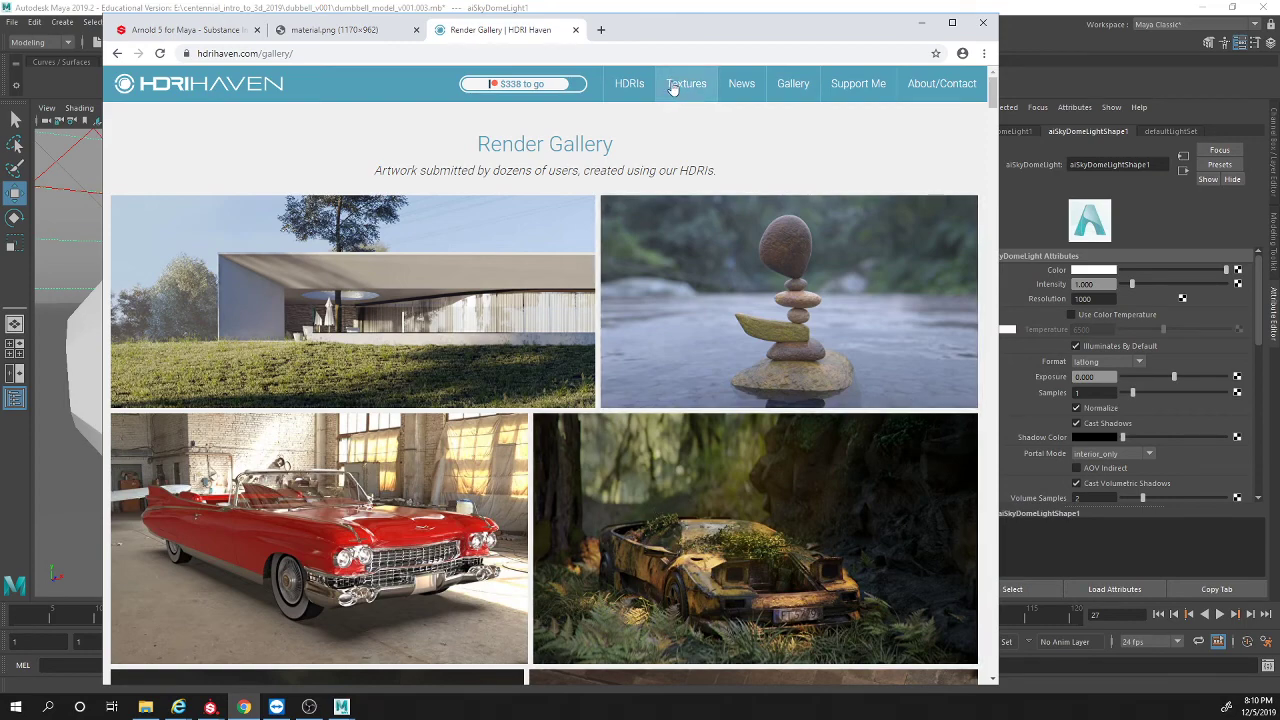
pyautogui.click(629, 84)
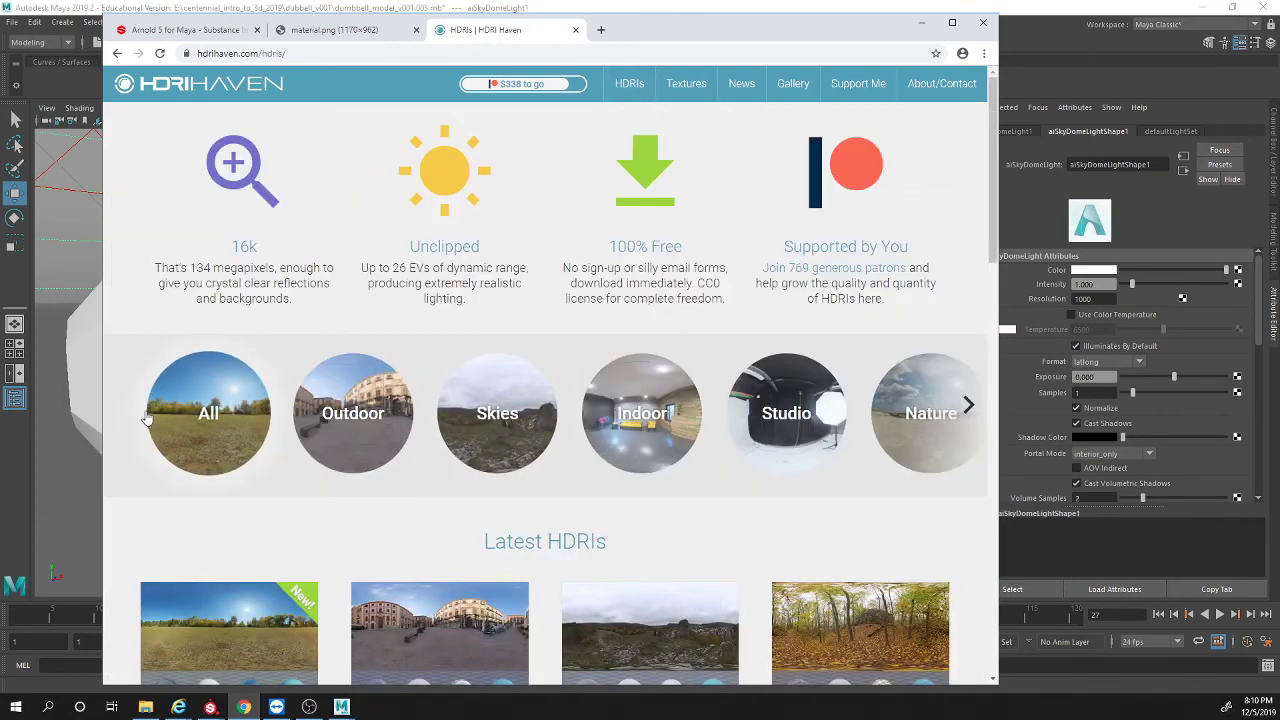
pyautogui.click(800, 430)
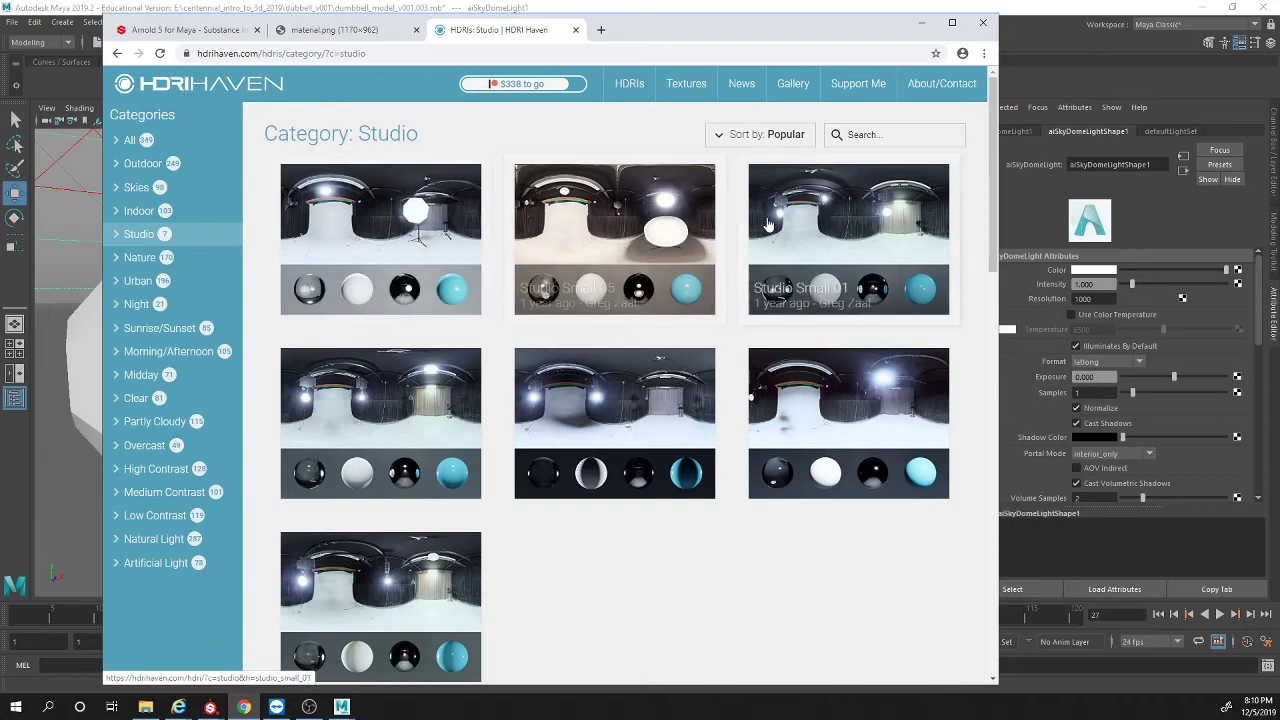
# Step: Download the 1k HDR version of Studio Small 03 and show the downloaded file in its folder
pyautogui.click(402, 226)
pyautogui.scroll(-4, 588, 407)
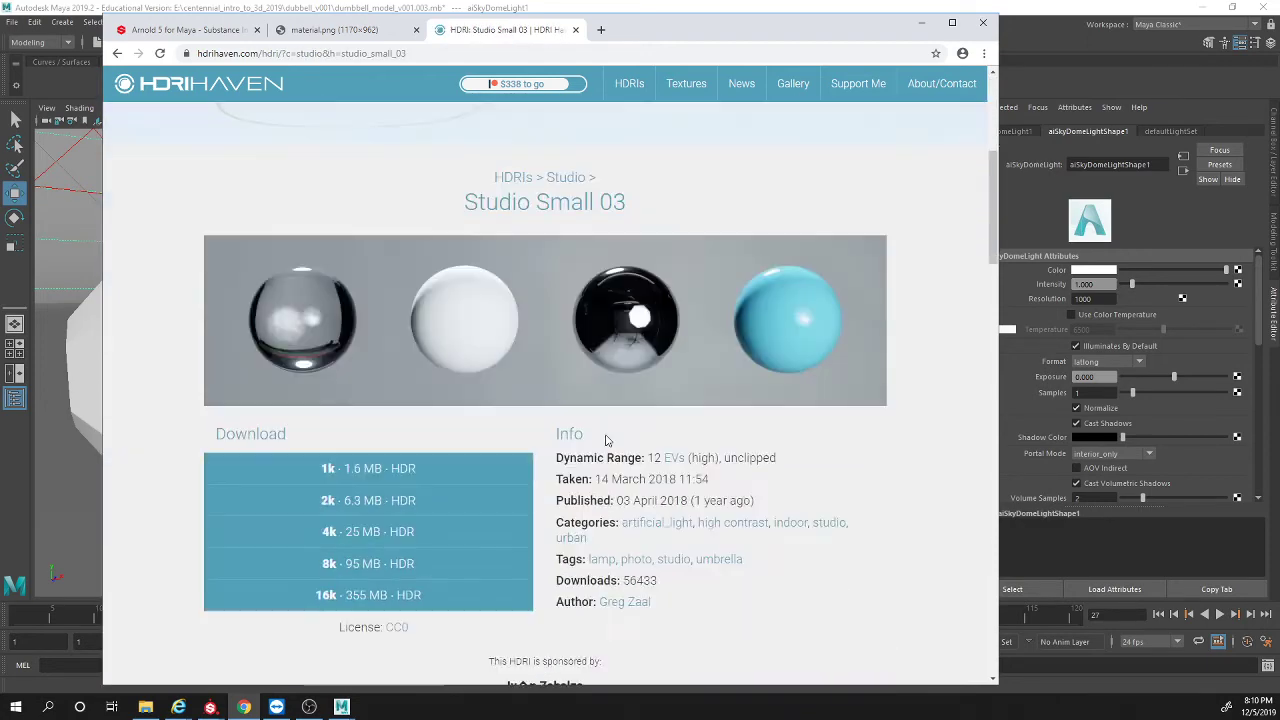
pyautogui.click(400, 466)
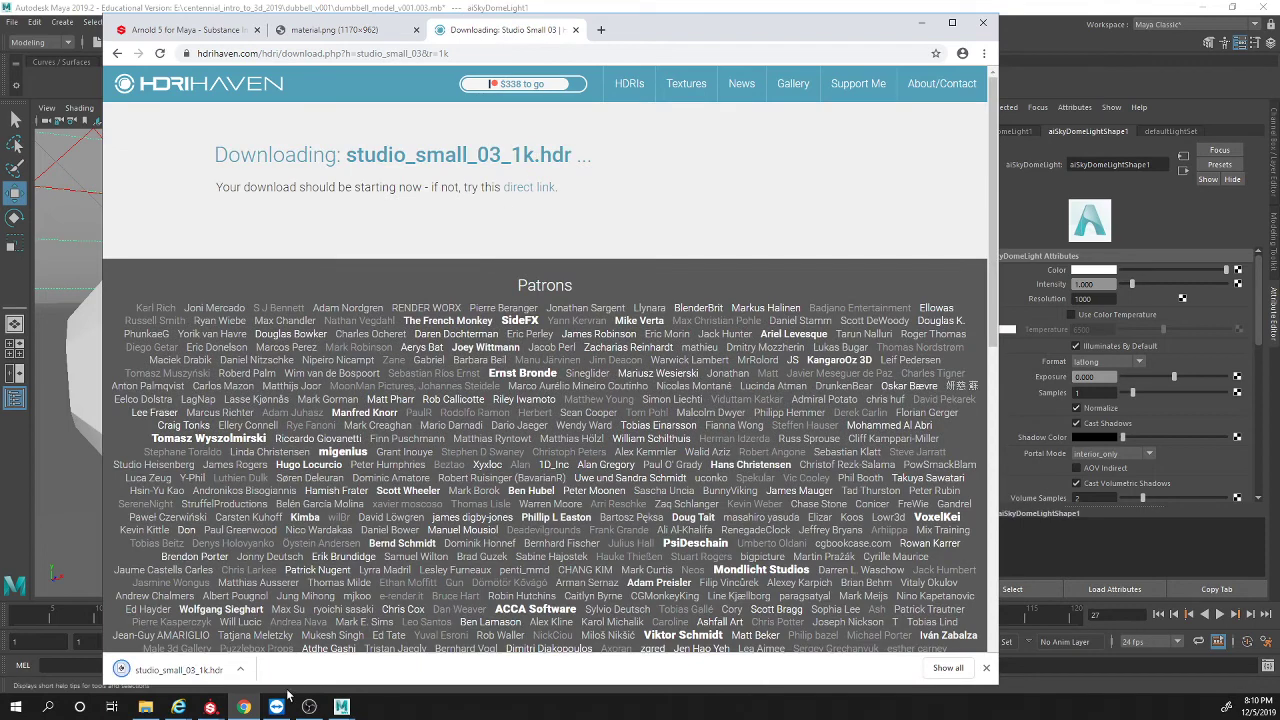
pyautogui.rightClick(207, 670)
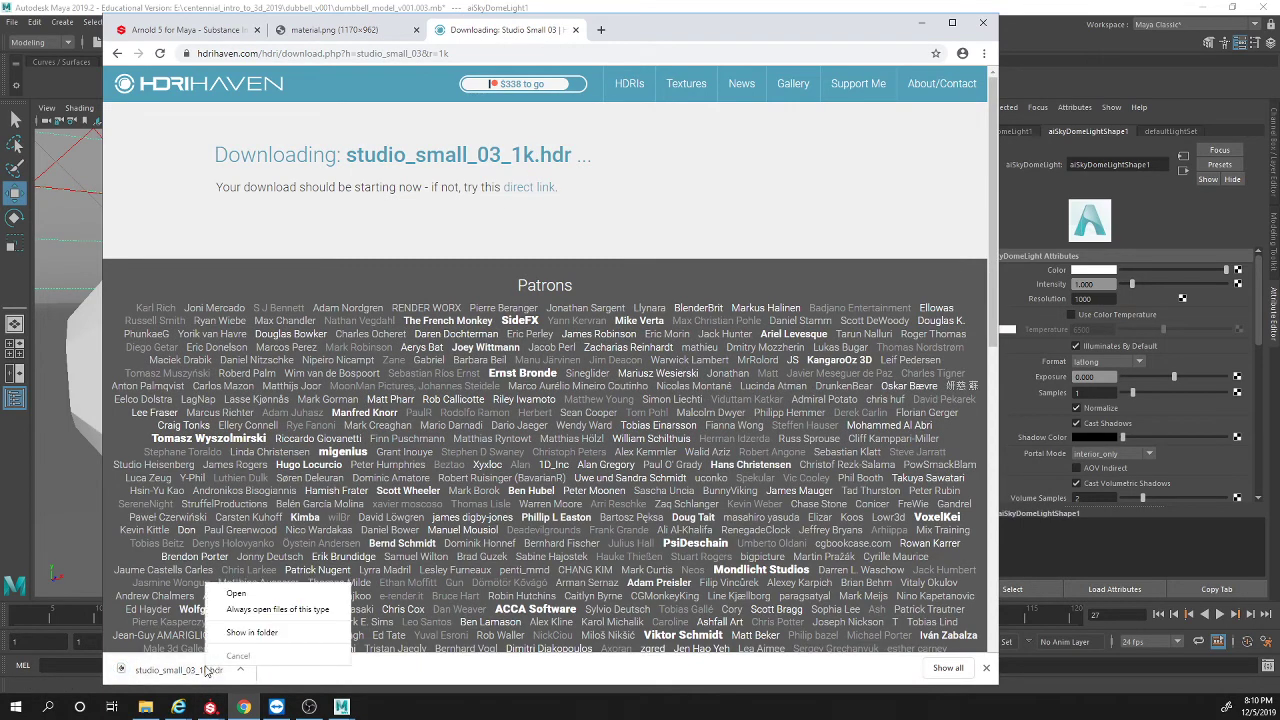
pyautogui.click(270, 638)
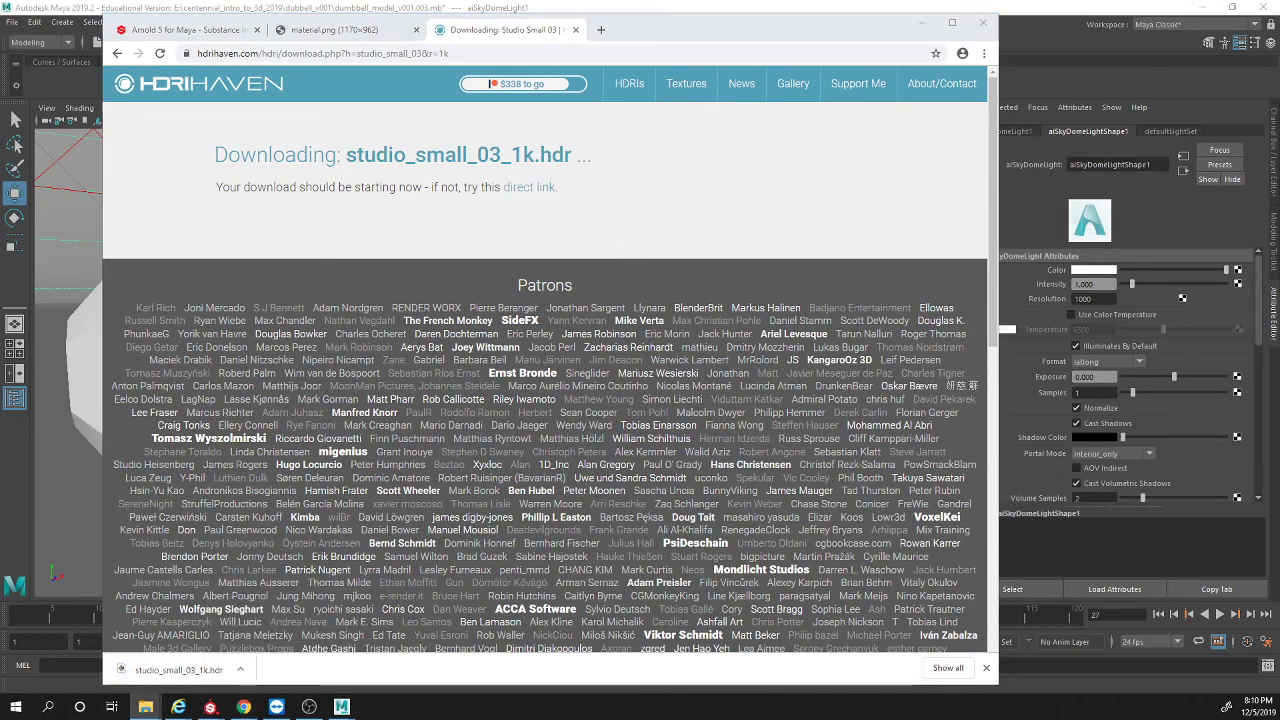
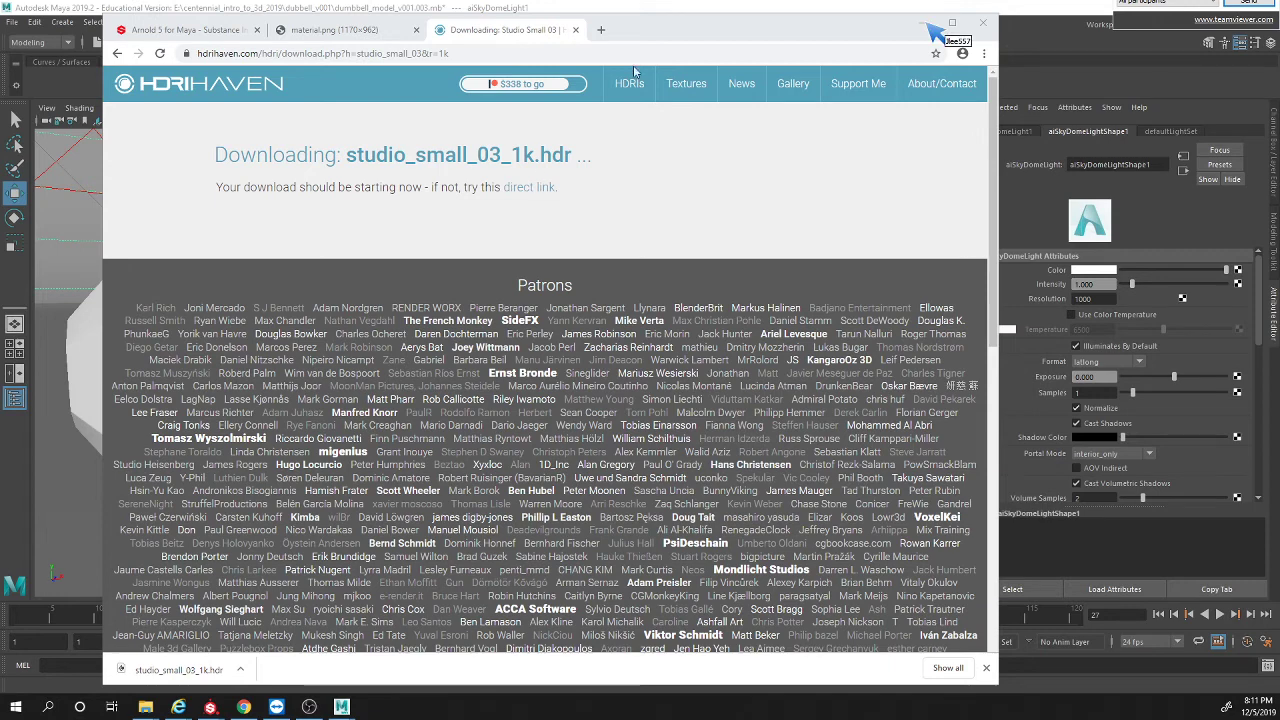
# Step: Switch back to Maya and connect a File texture to the skydome light's color
pyautogui.click(923, 23)
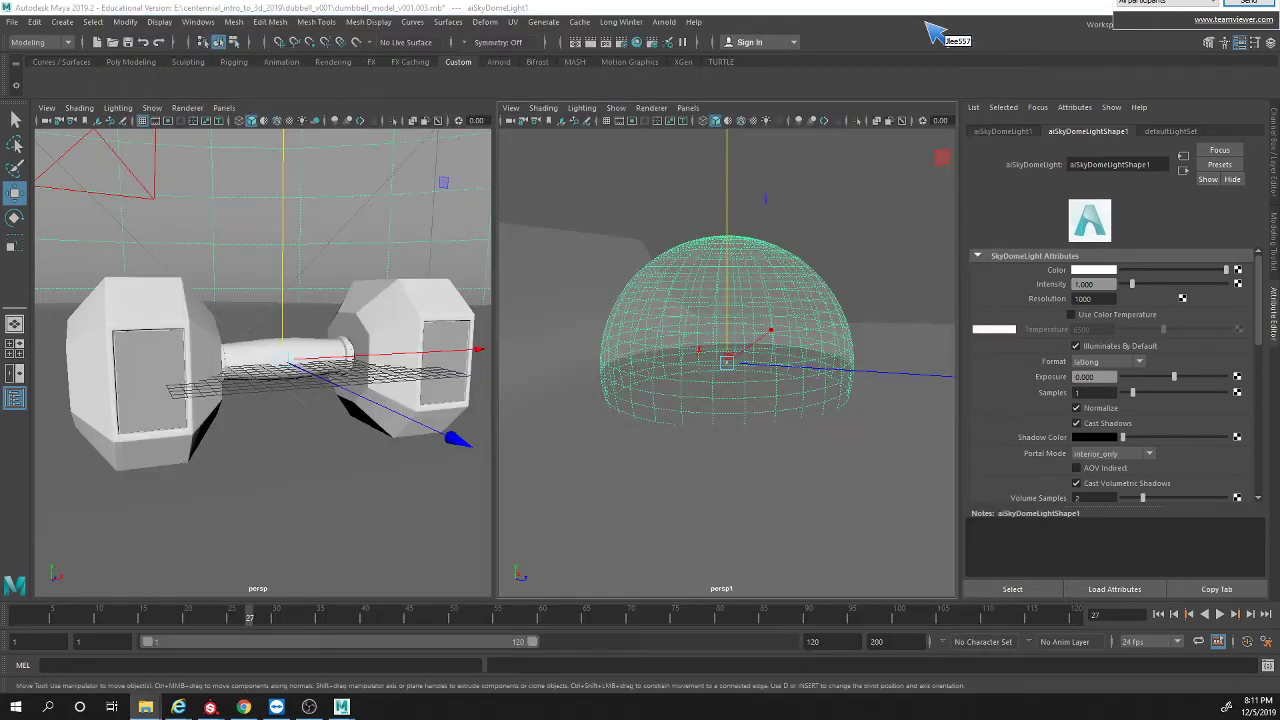
pyautogui.click(1239, 270)
pyautogui.click(382, 205)
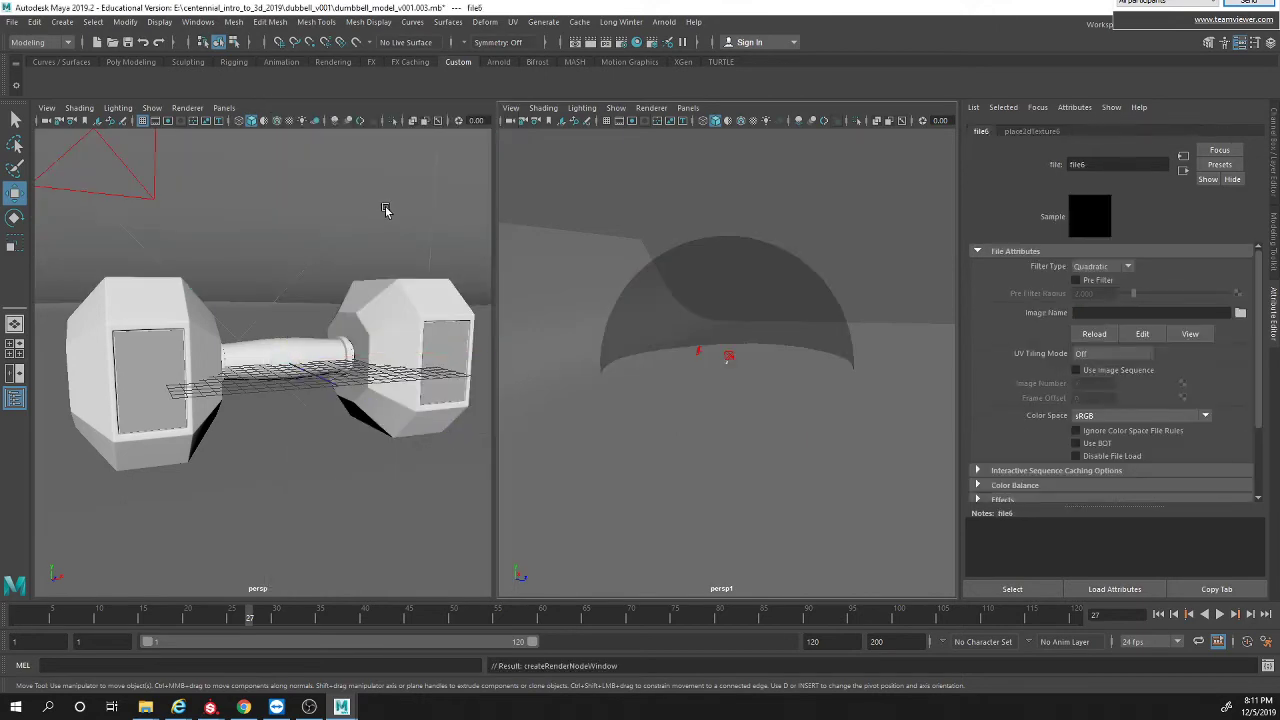
# Step: Load studio_small_03_1k.hdr from E:\centennial_intro_to_3d_2019 as the File texture's image
pyautogui.click(1240, 314)
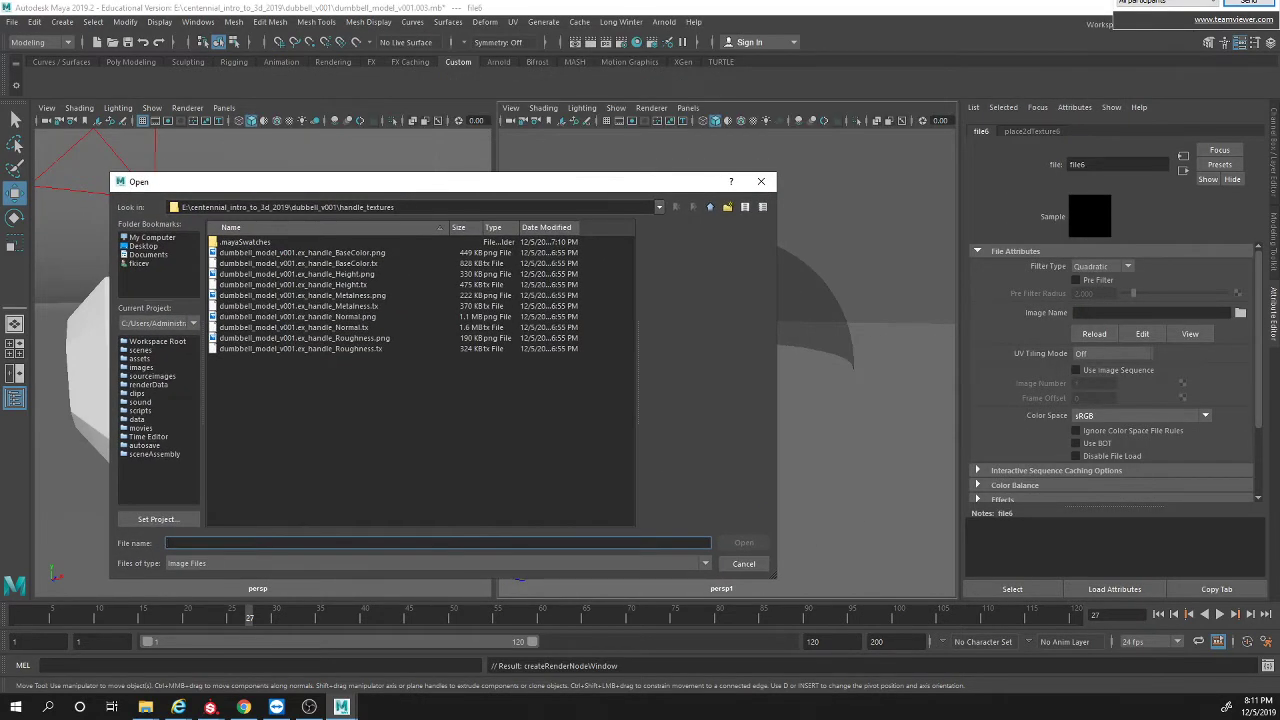
pyautogui.hotkey('alt', 'Tab')
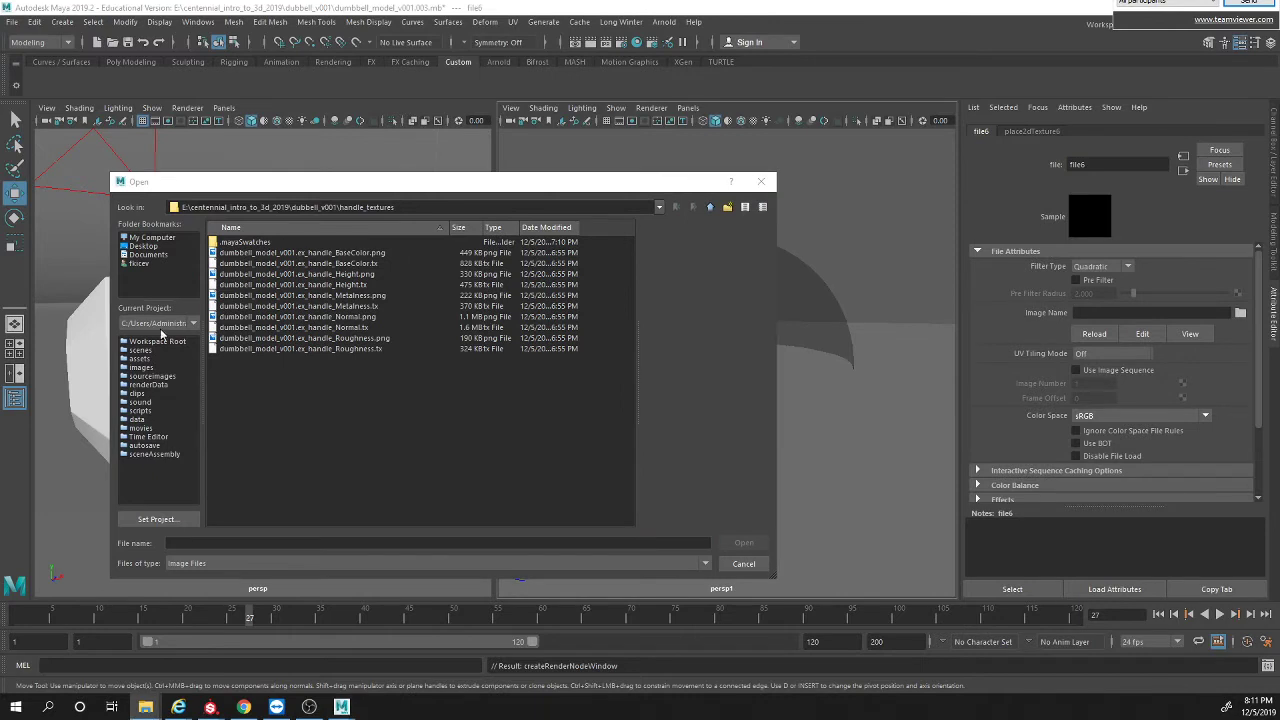
pyautogui.moveTo(406, 208); pyautogui.dragTo(85, 203)
pyautogui.write('E:\\centennial_intro_to_3d_2019')
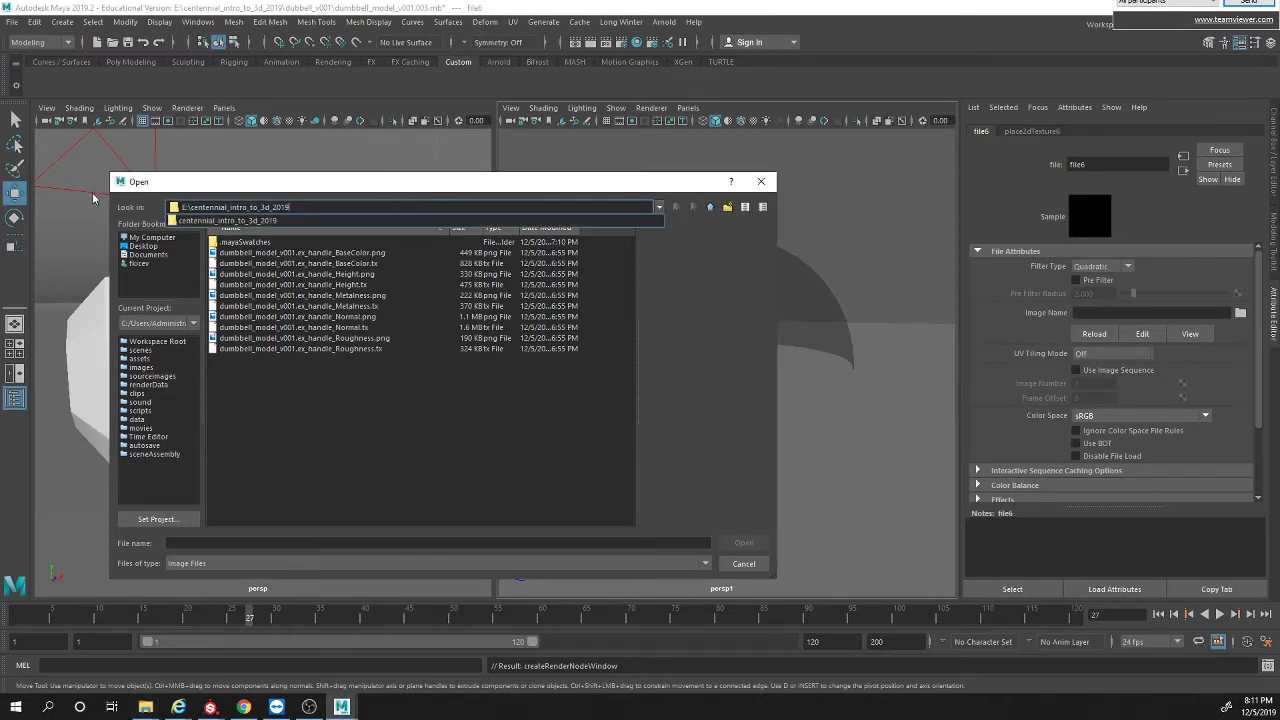
pyautogui.press('Return')
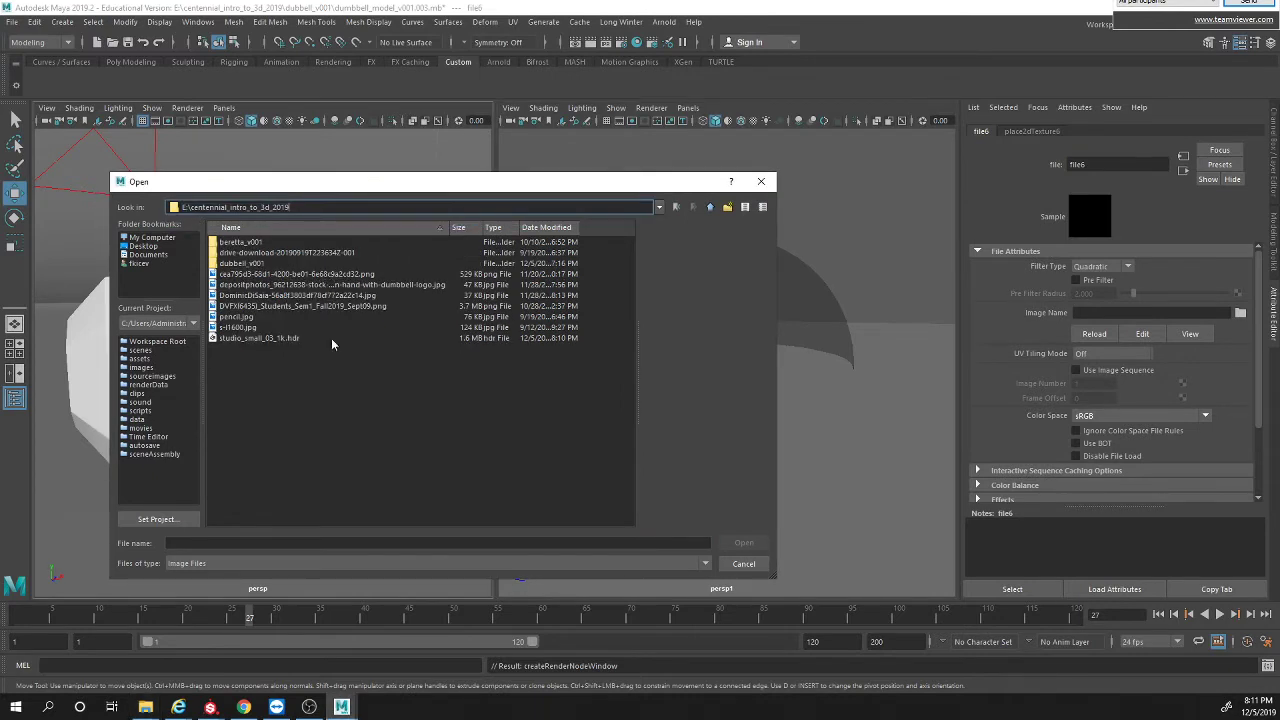
pyautogui.doubleClick(262, 340)
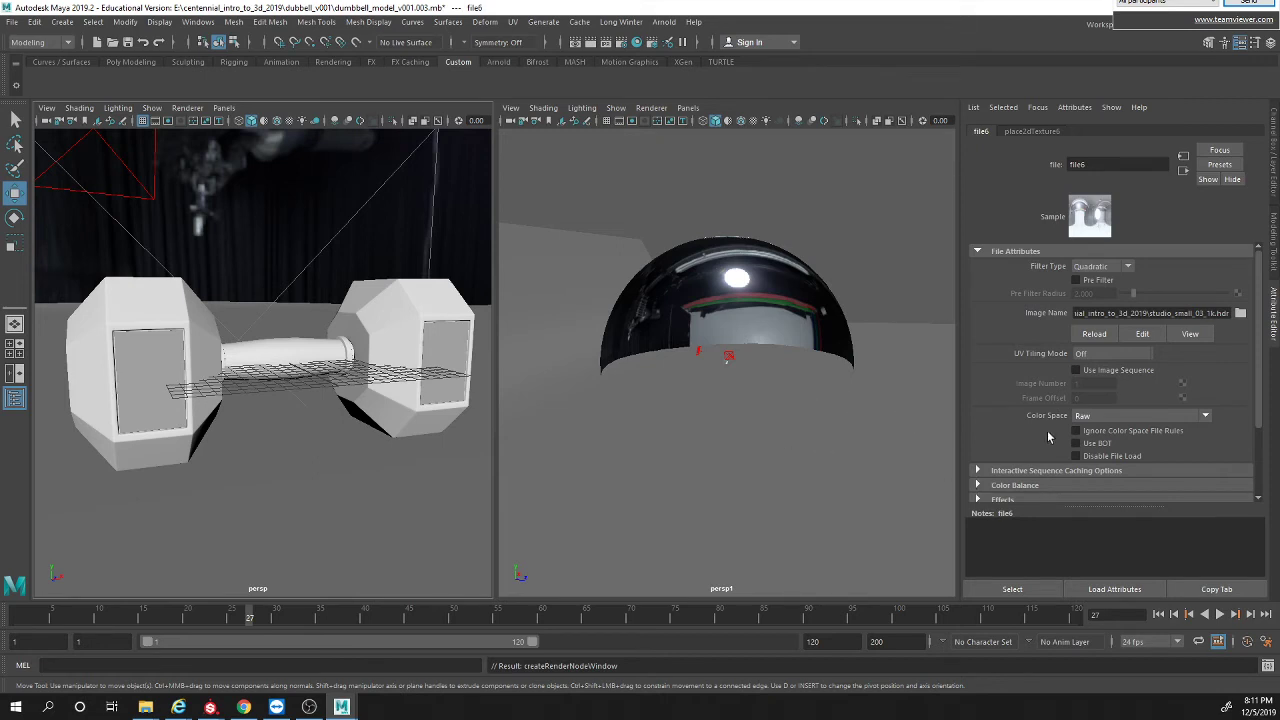
# Step: Examine the HDR texture's color space choices and its color balance, caching and Arnold attributes
pyautogui.click(1127, 417)
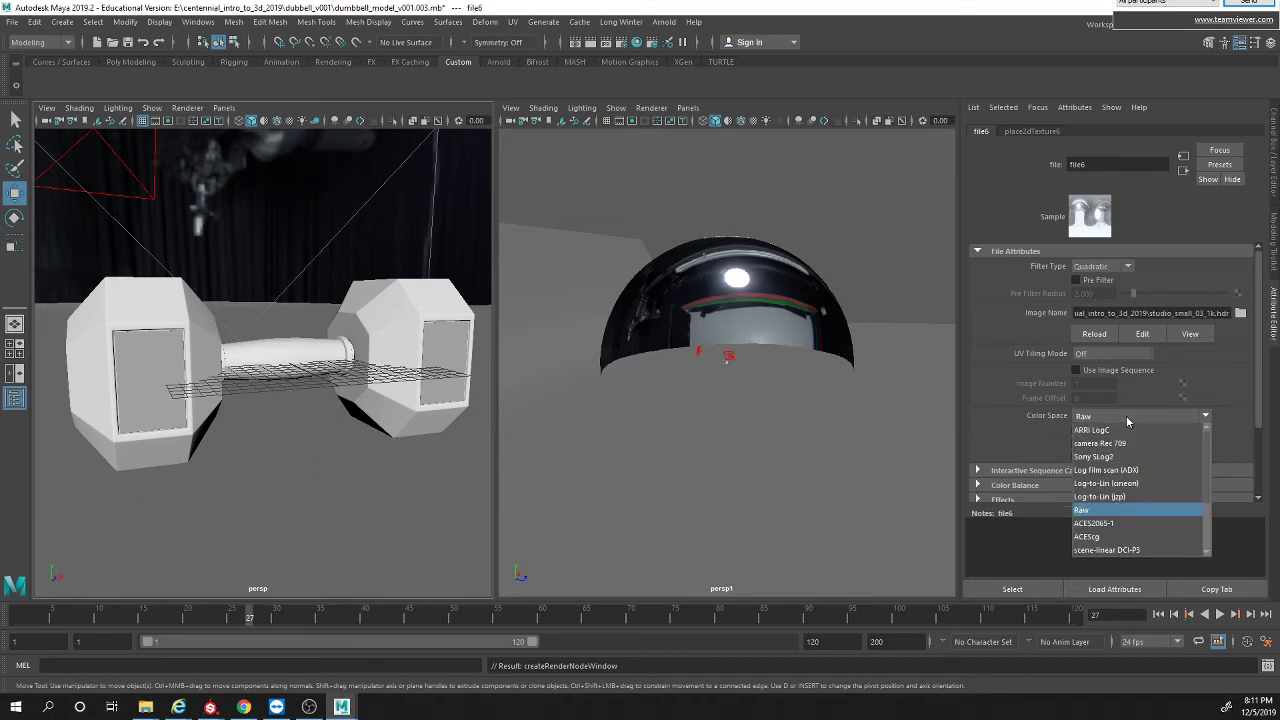
pyautogui.click(1126, 415)
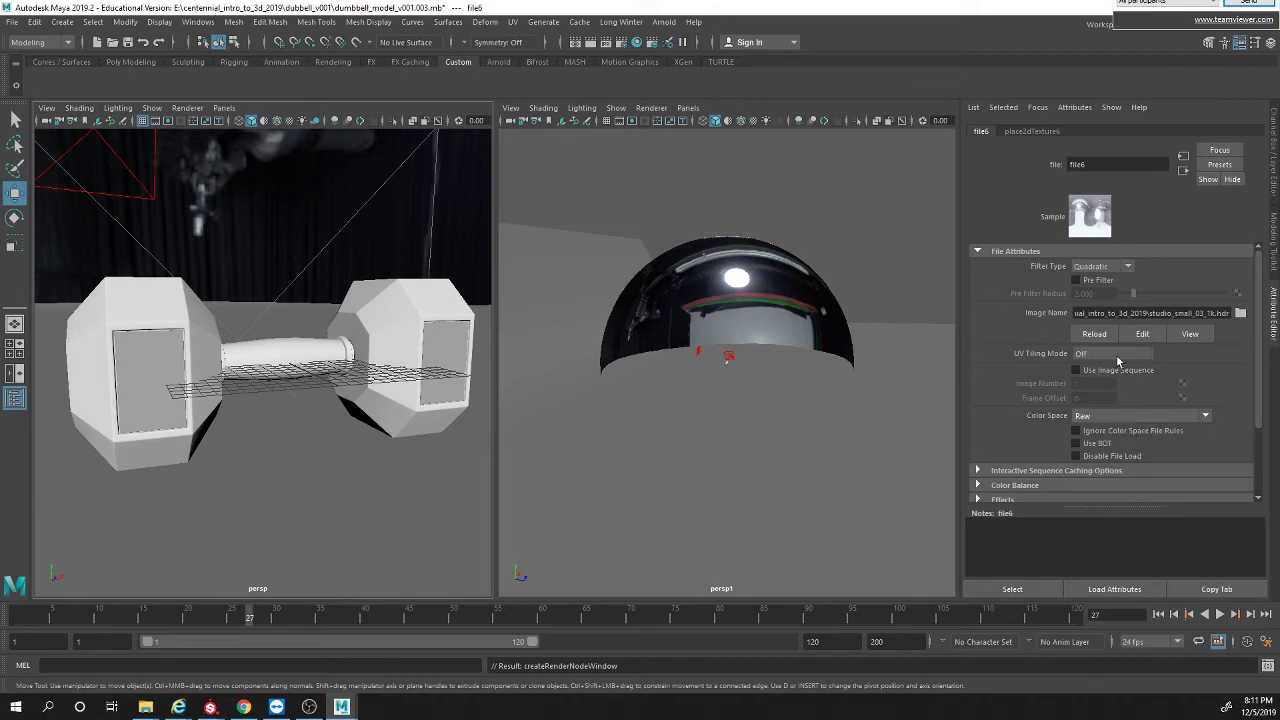
pyautogui.scroll(-3, 1118, 380)
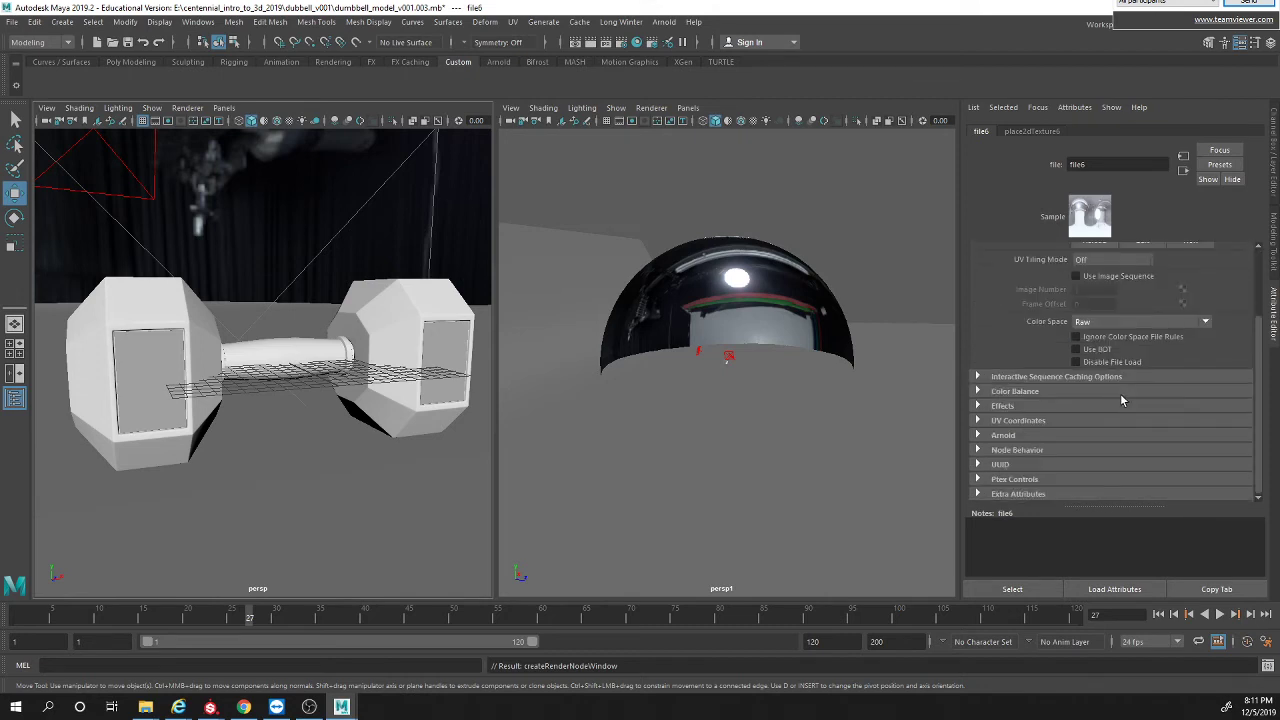
pyautogui.click(1018, 390)
pyautogui.click(1020, 392)
pyautogui.click(1022, 377)
pyautogui.click(1026, 378)
pyautogui.click(1005, 435)
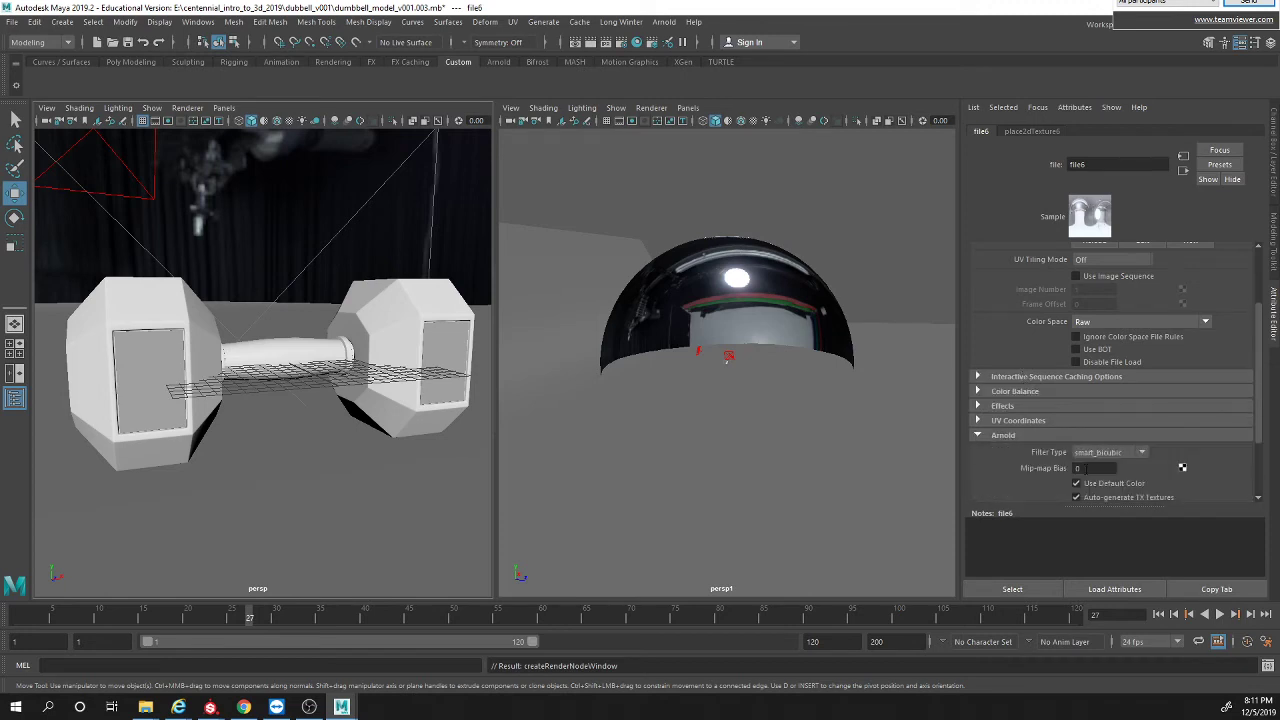
pyautogui.scroll(-3, 1110, 471)
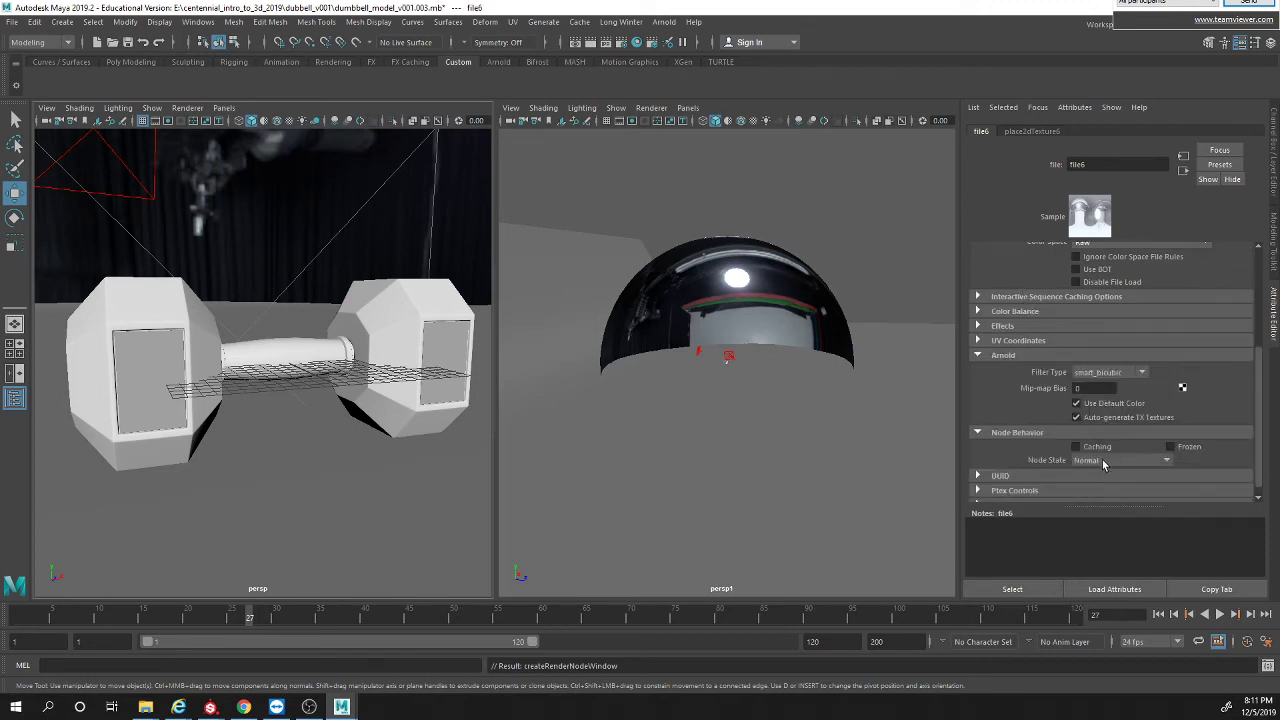
# Step: Bring up the Arnold RenderView and render the dumbbell with the HDRI skydome lighting
pyautogui.click(664, 21)
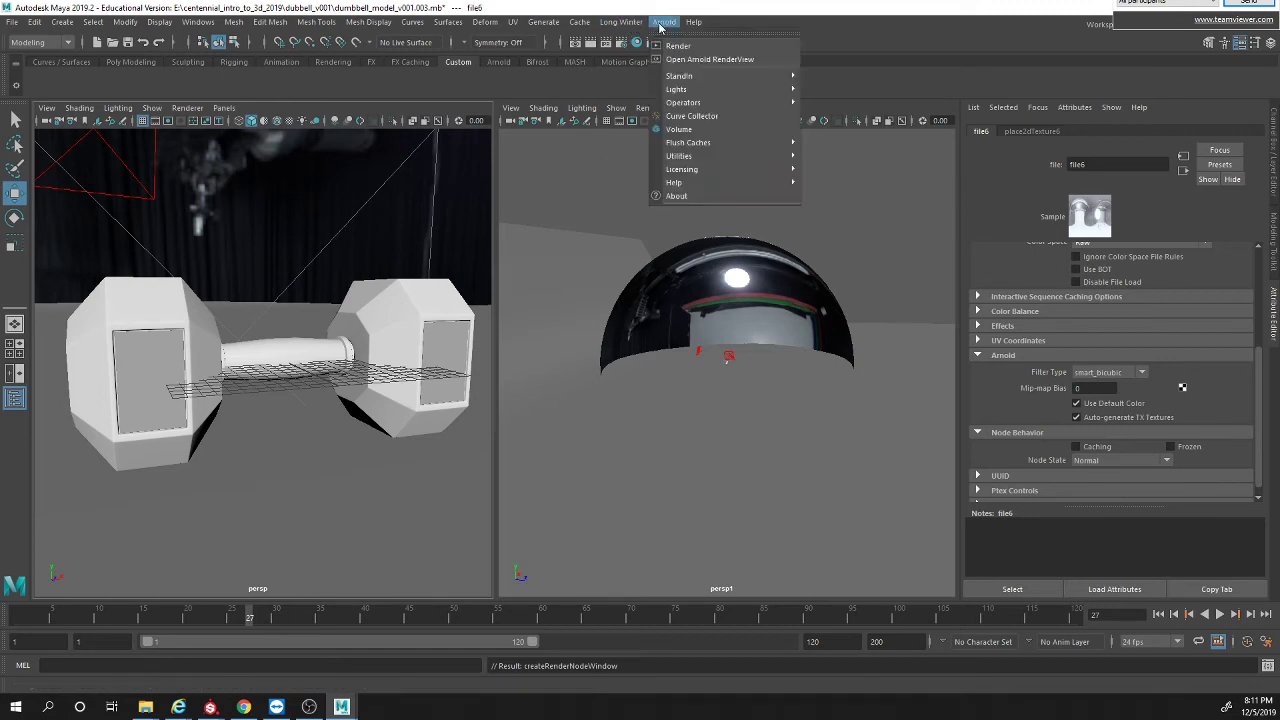
pyautogui.press('Escape')
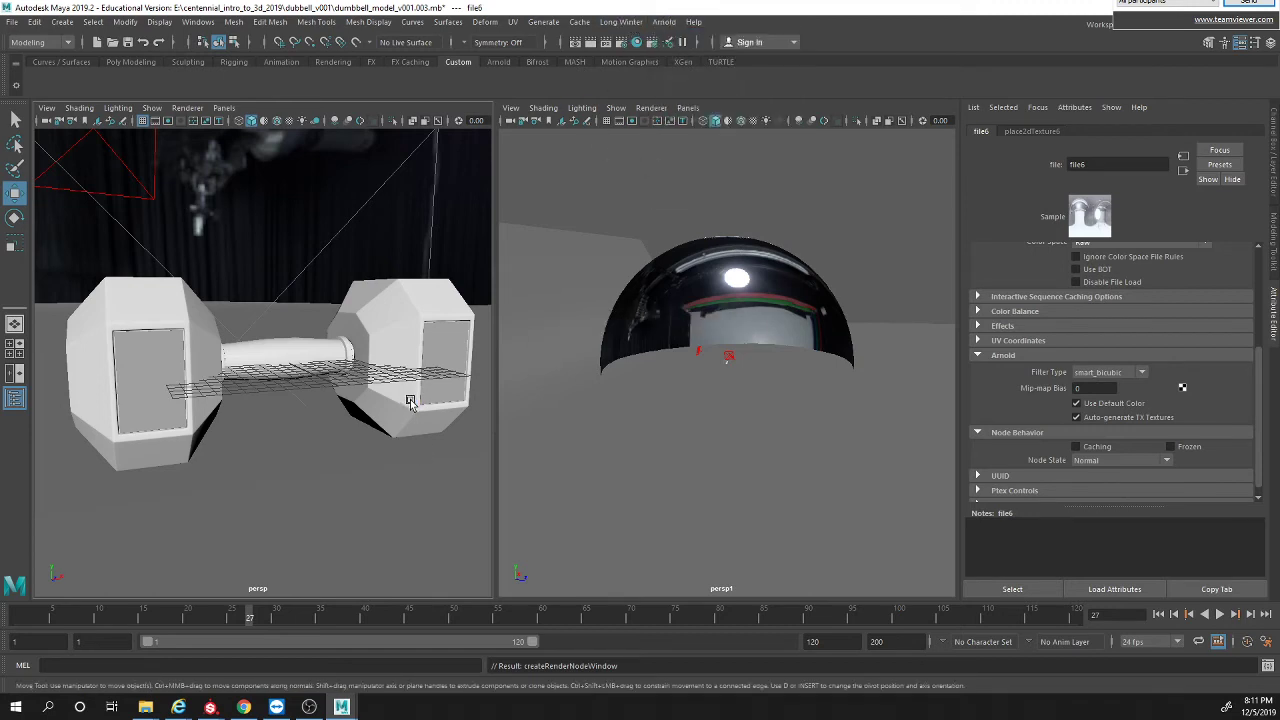
pyautogui.moveTo(343, 708)
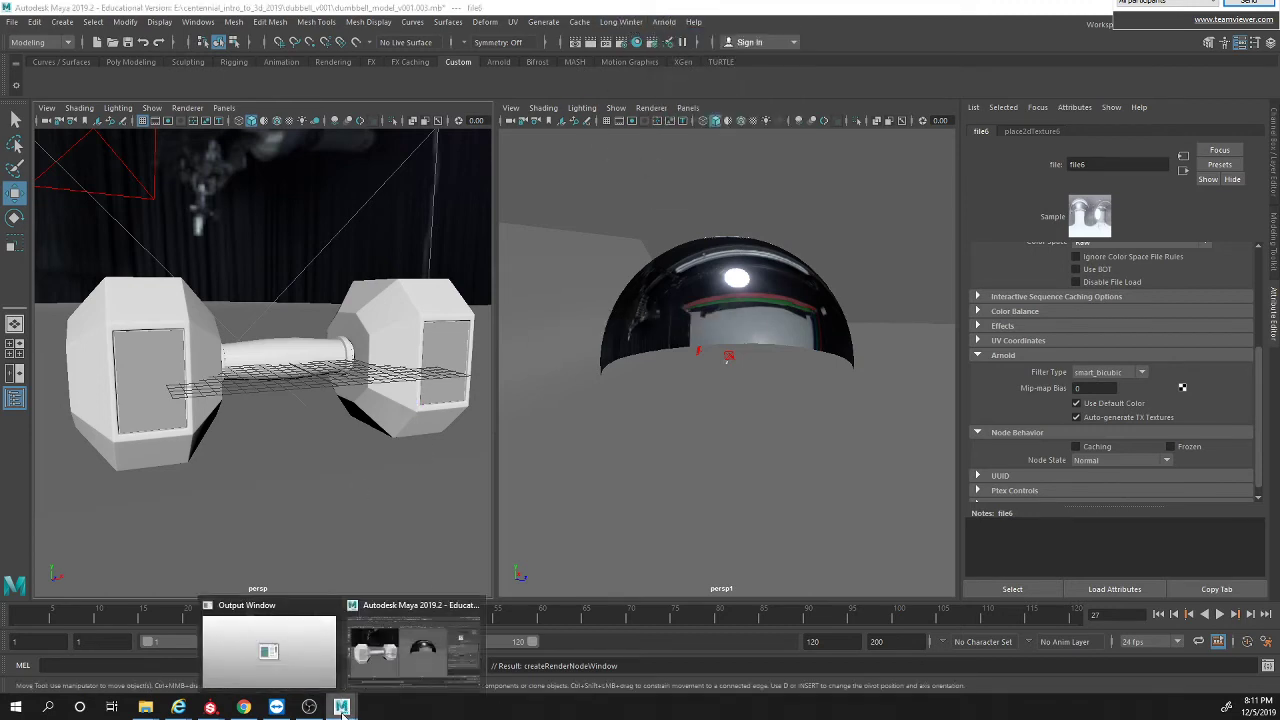
pyautogui.moveTo(395, 666)
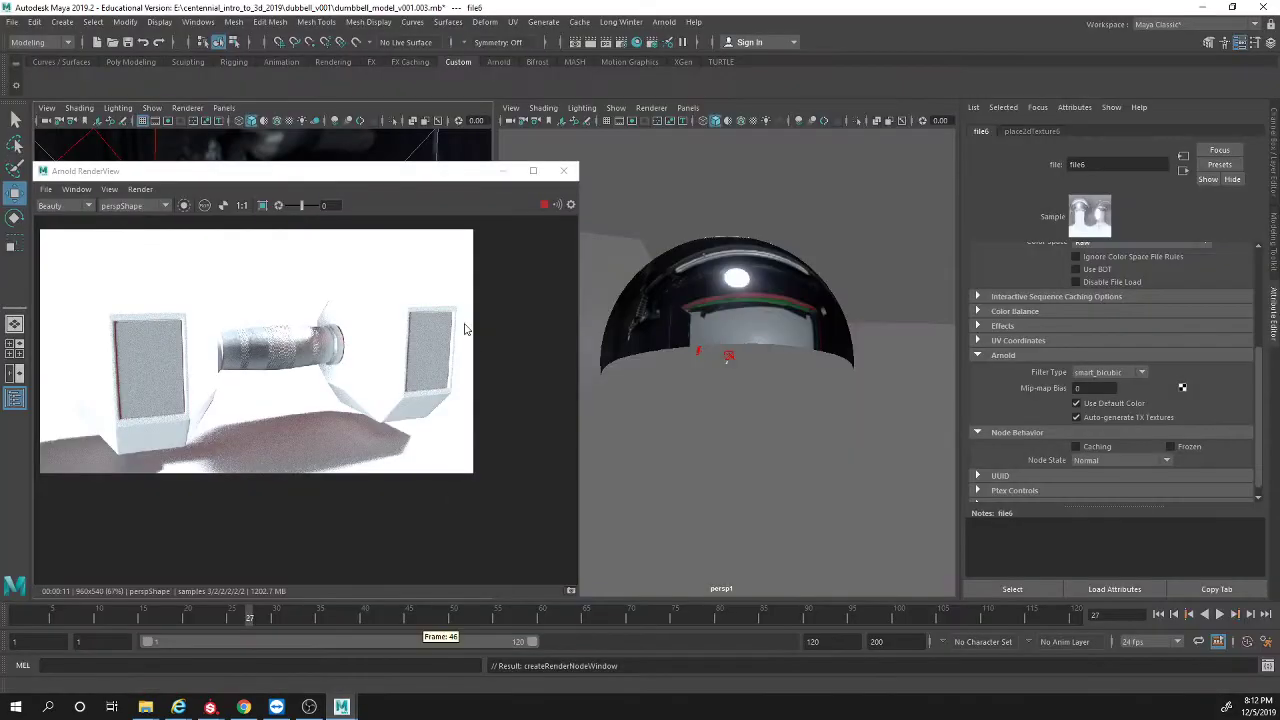
pyautogui.moveTo(265, 175); pyautogui.dragTo(313, 126)
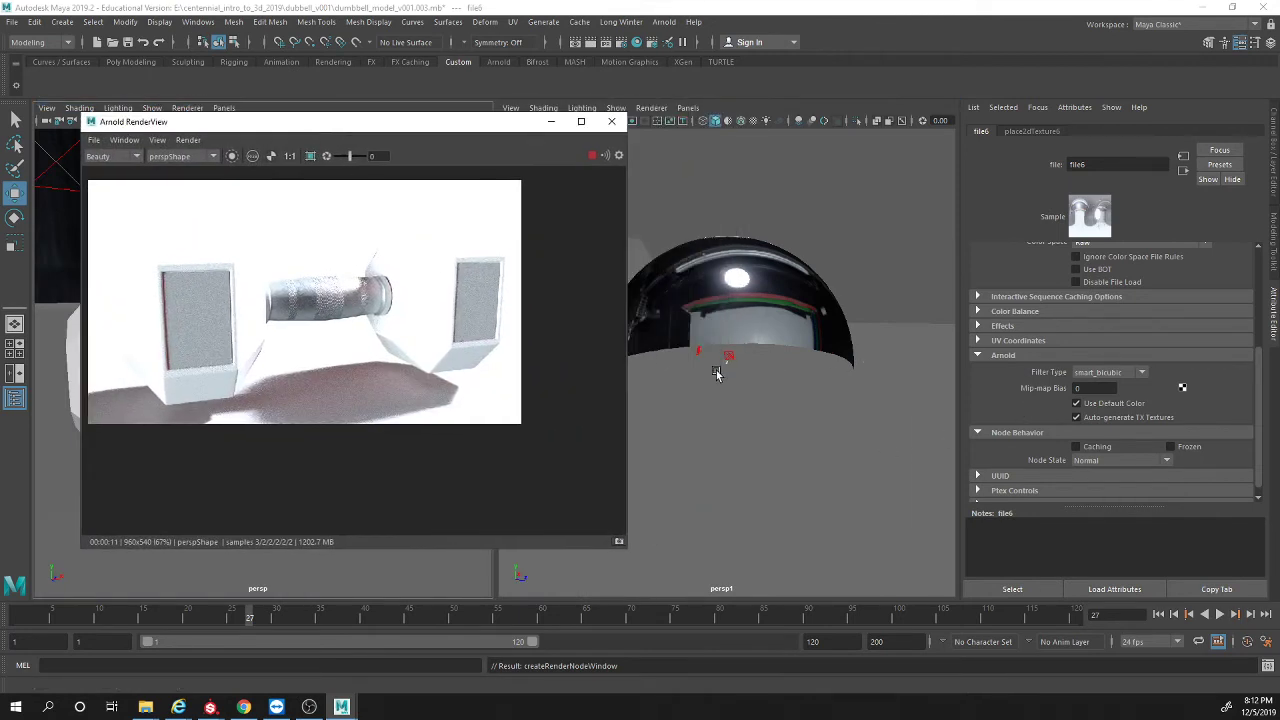
# Step: Select the fill area light and set its exposure to 1
pyautogui.keyDown('alt'); pyautogui.moveTo(716, 376); pyautogui.dragTo(786, 386); pyautogui.keyUp('alt')
pyautogui.keyDown('alt'); pyautogui.moveTo(786, 386); pyautogui.dragTo(888, 422, button='right'); pyautogui.keyUp('alt')
pyautogui.click(832, 356)
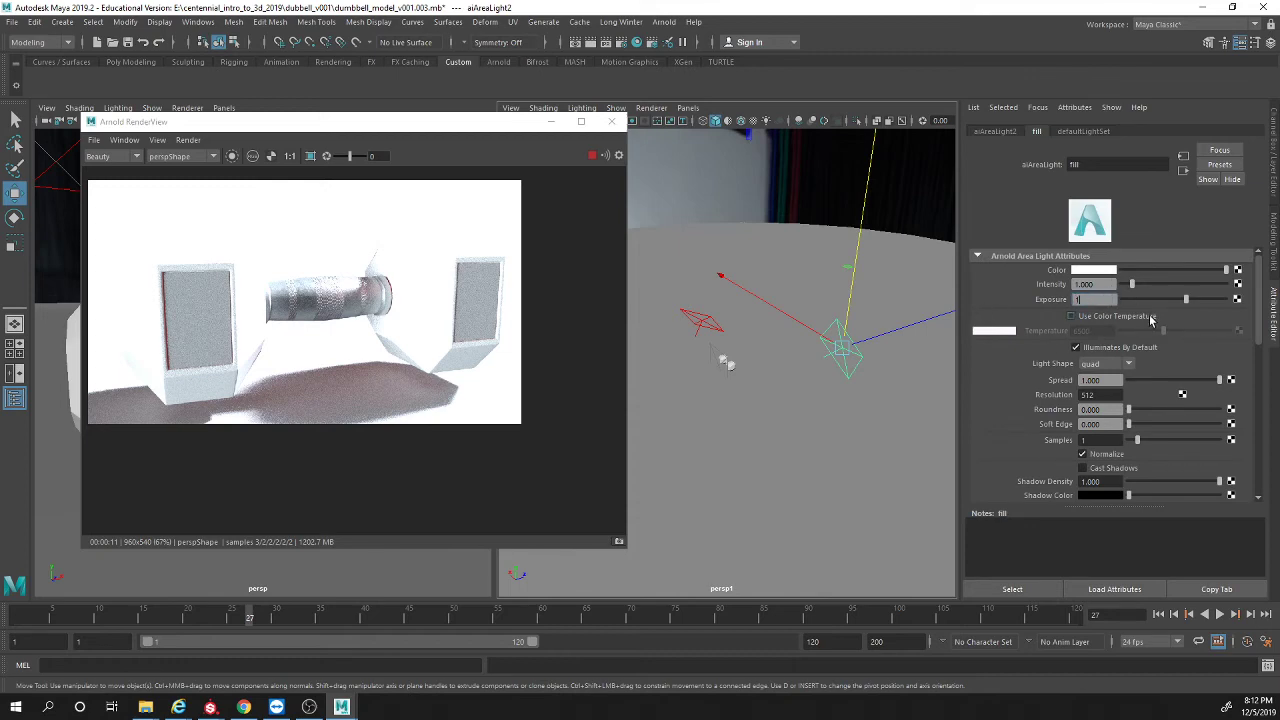
pyautogui.press('Return')
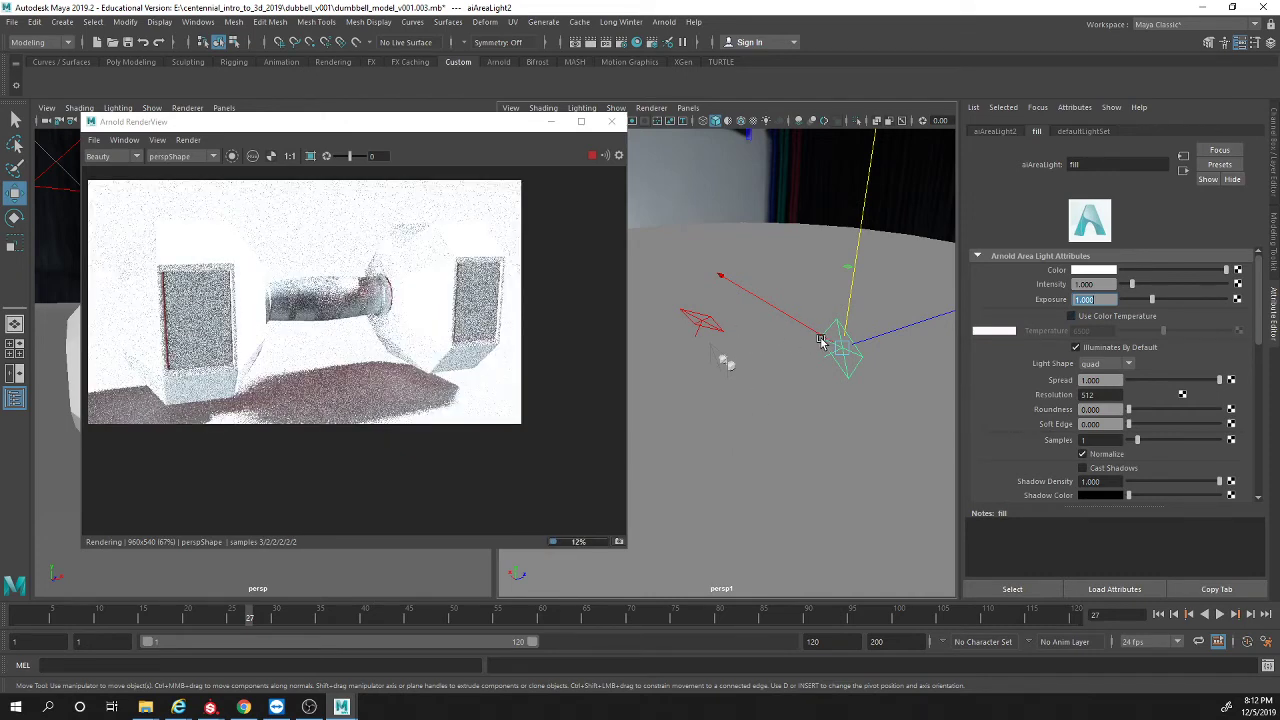
# Step: Select the rim area light and set its exposure to 1
pyautogui.keyDown('alt'); pyautogui.moveTo(748, 334); pyautogui.dragTo(858, 362, button='middle'); pyautogui.keyUp('alt')
pyautogui.keyDown('alt'); pyautogui.moveTo(858, 362); pyautogui.dragTo(727, 362, button='right'); pyautogui.keyUp('alt')
pyautogui.scroll(-4, 725, 362)
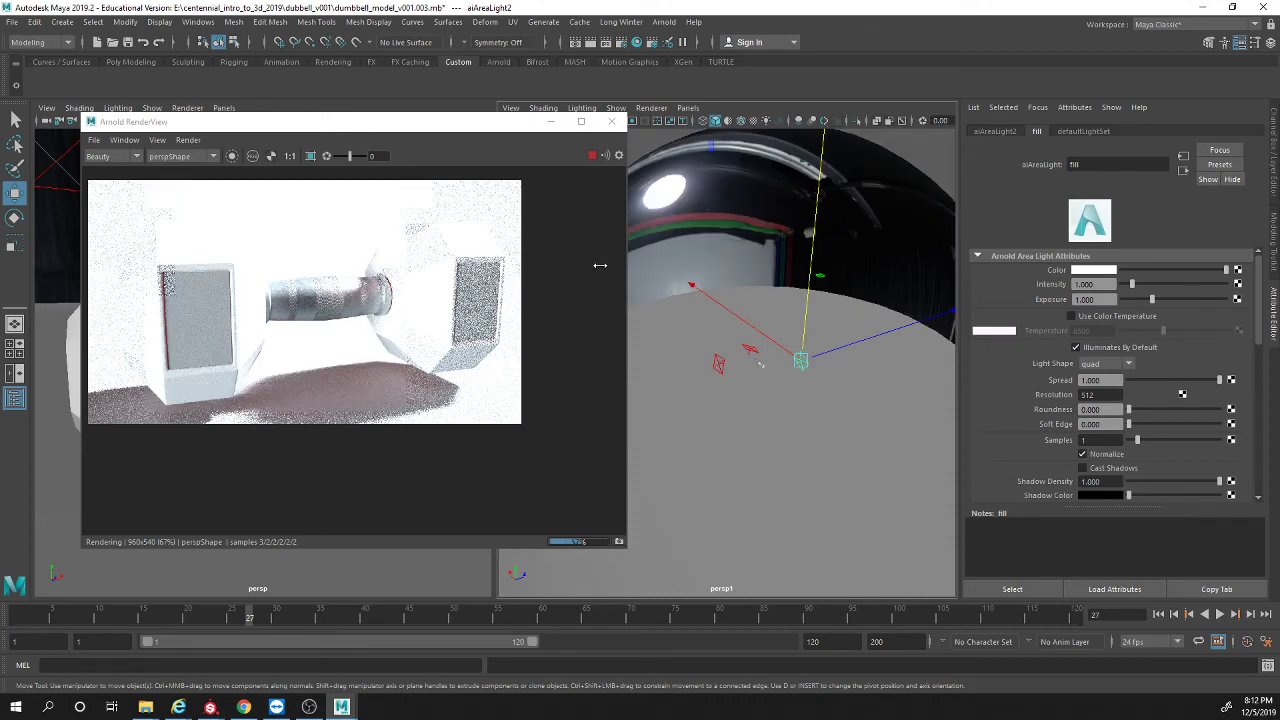
pyautogui.click(718, 363)
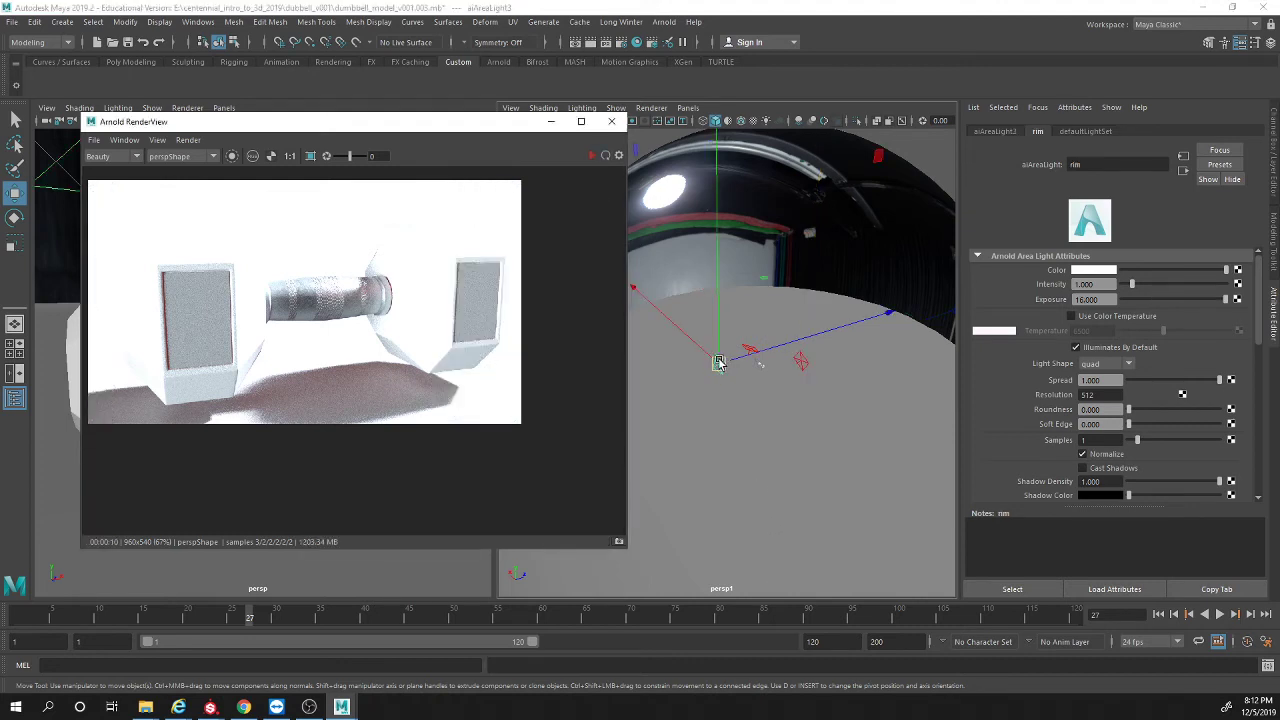
pyautogui.click(1090, 299)
pyautogui.write('1')
pyautogui.press('Return')
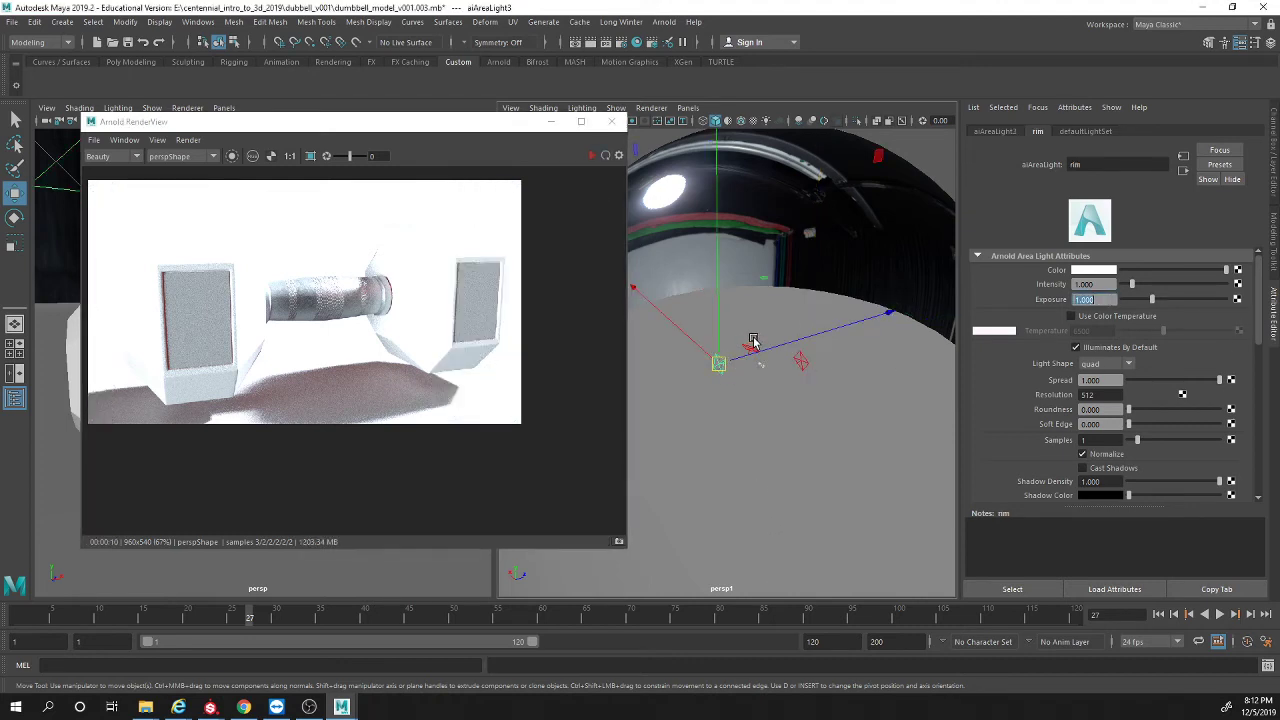
# Step: Select the key area light above the dumbbell and open its exposure value for editing
pyautogui.click(753, 345)
pyautogui.press('q')
pyautogui.click(749, 348)
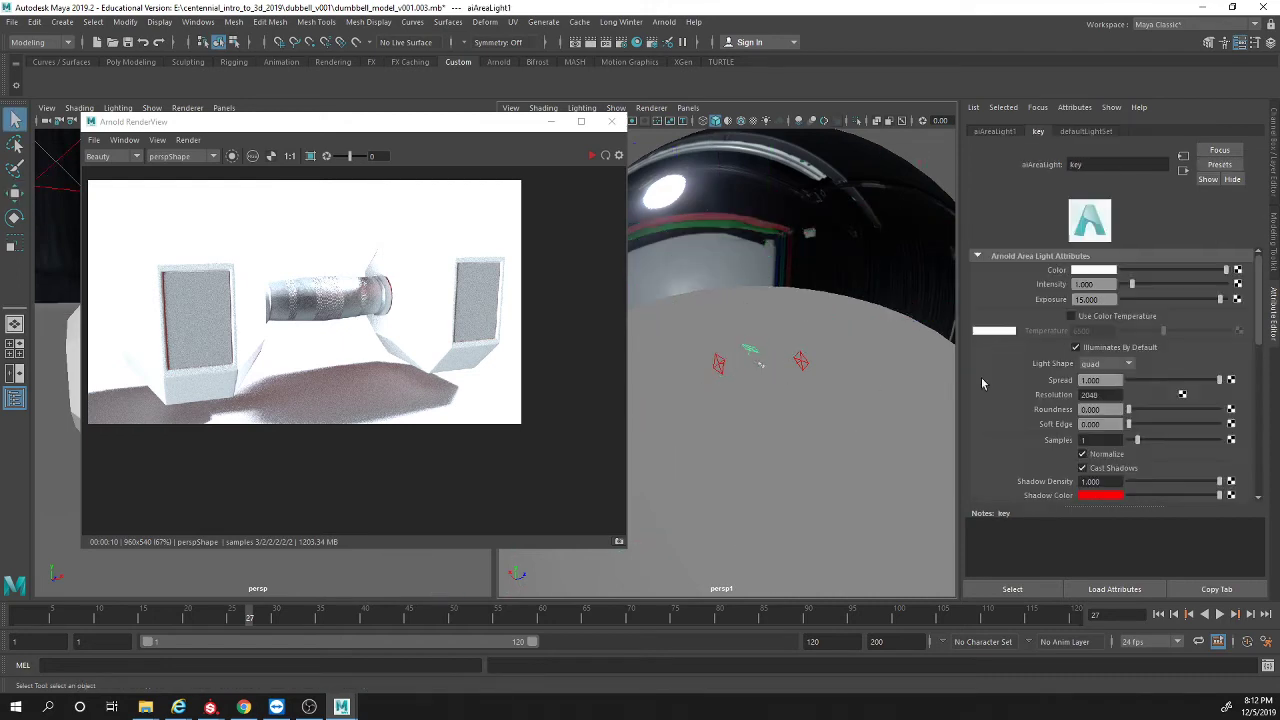
pyautogui.click(1110, 299)
# Step: Set the skydome light's intensity to 0.1 and refresh the Arnold render
pyautogui.keyDown('alt'); pyautogui.moveTo(822, 473); pyautogui.dragTo(826, 431); pyautogui.keyUp('alt')
pyautogui.click(826, 204)
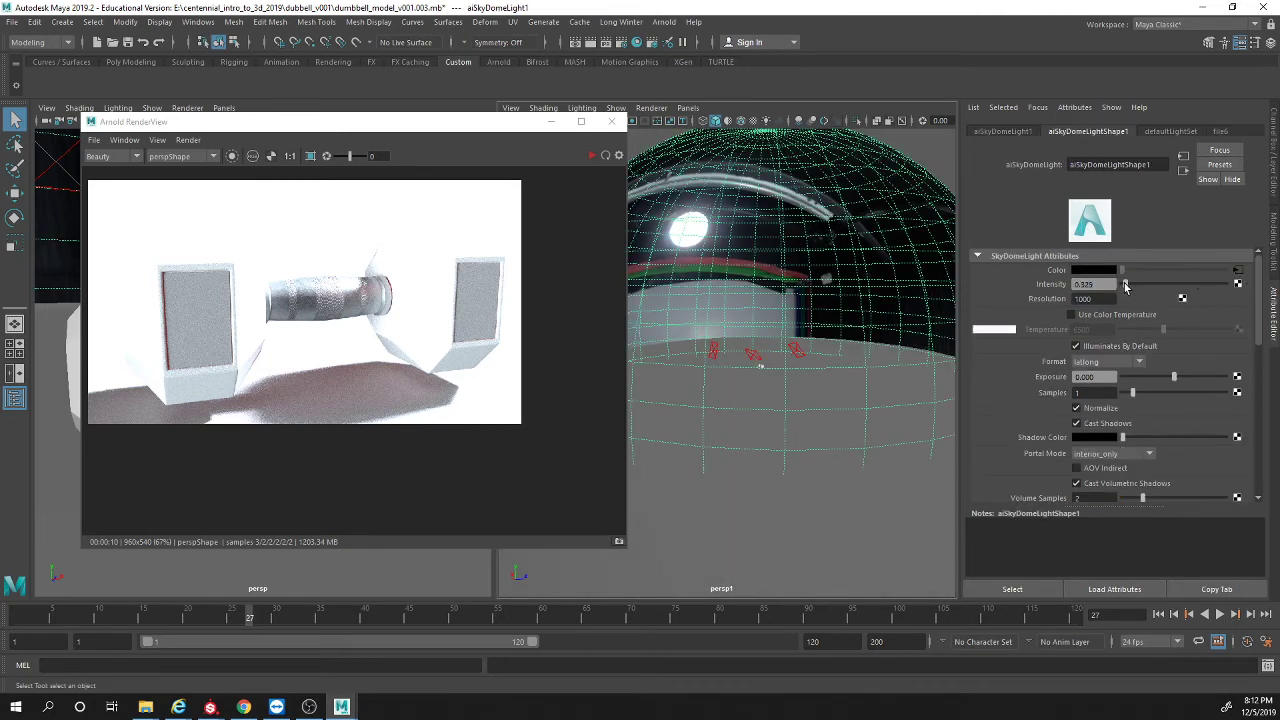
pyautogui.click(605, 155)
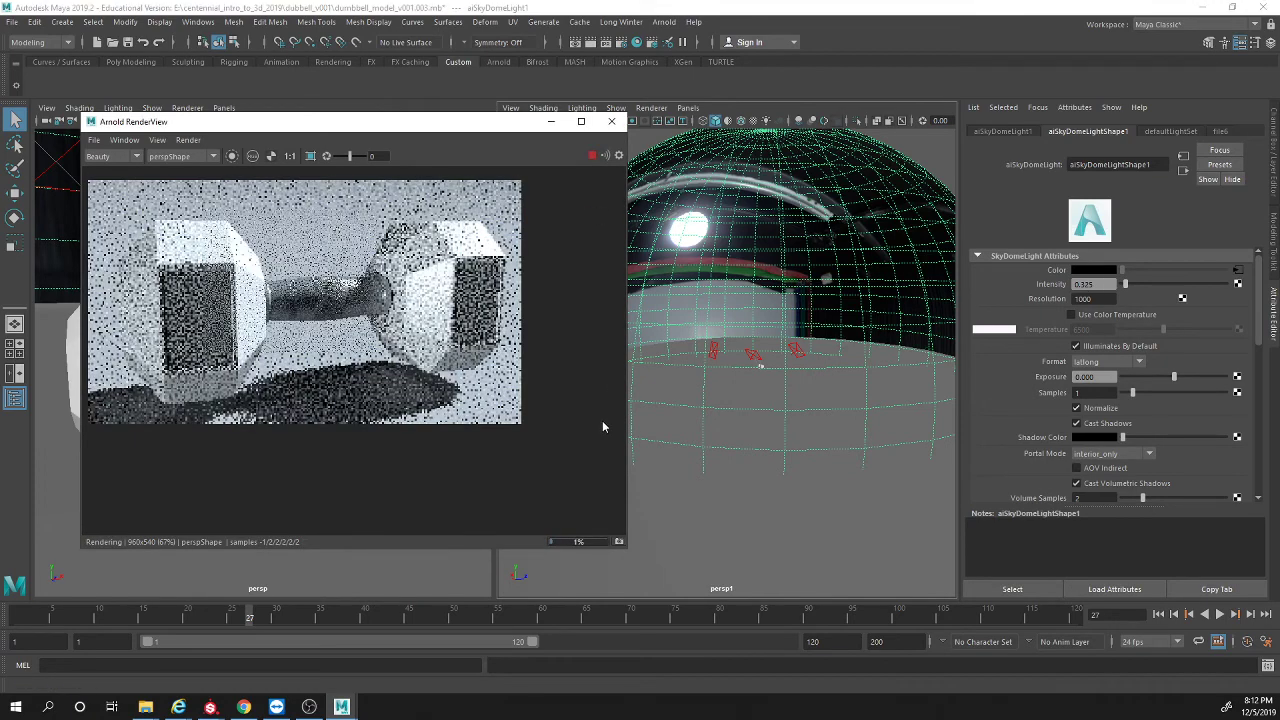
pyautogui.click(1097, 284)
pyautogui.write('0.1')
pyautogui.press('Return')
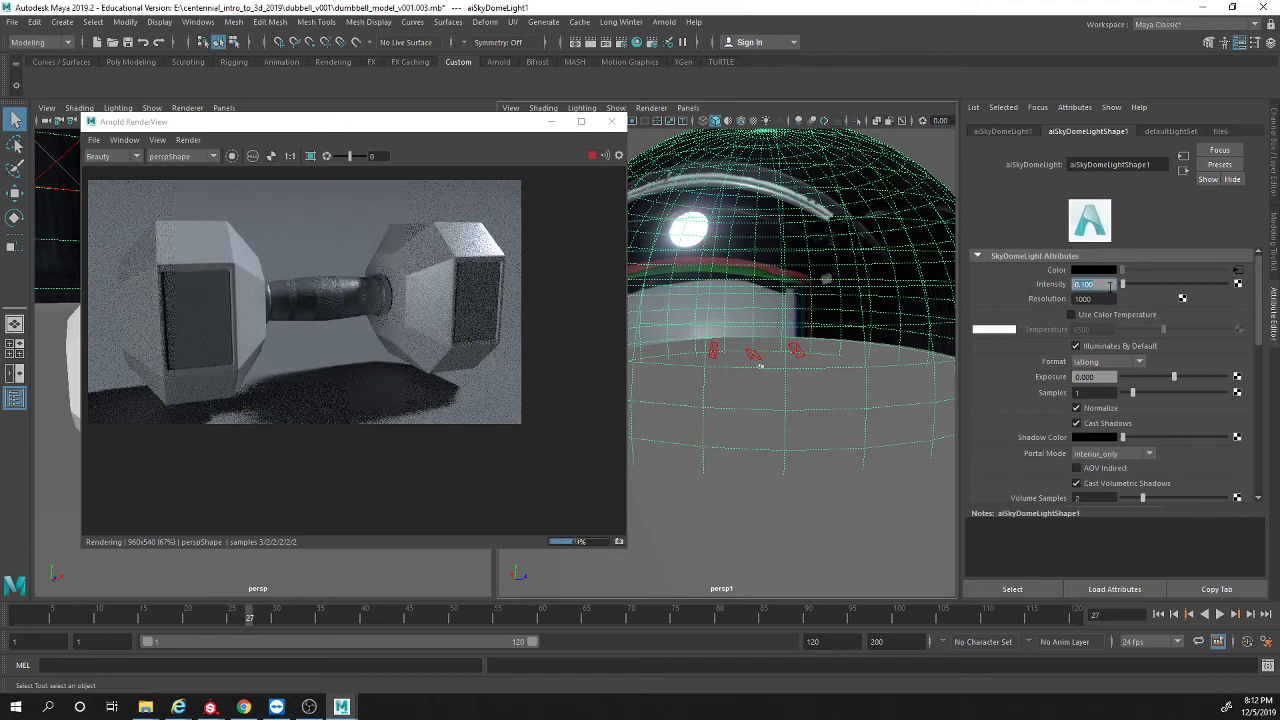
pyautogui.write('1')
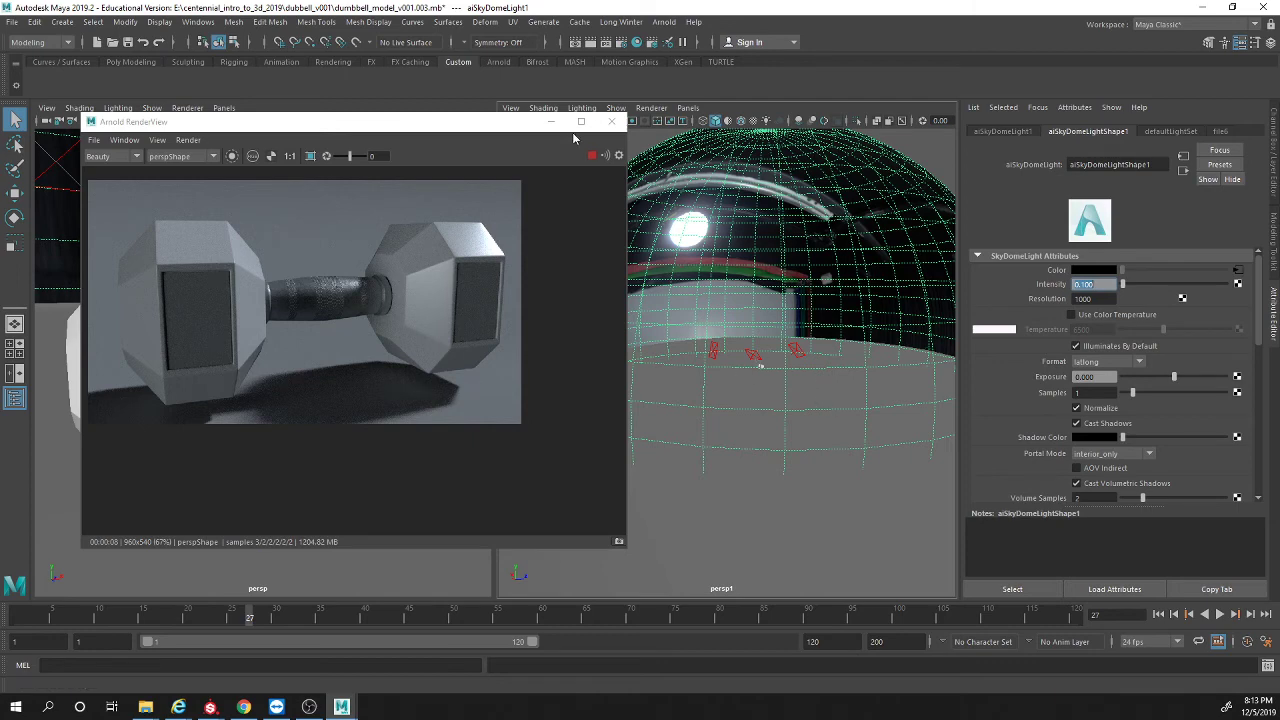
# Step: Move the ground plane vertically so that the dumbbell rests on it, checking the contact shadow in the render
pyautogui.moveTo(514, 121); pyautogui.dragTo(448, 141)
pyautogui.keyDown('alt'); pyautogui.moveTo(841, 354); pyautogui.dragTo(848, 380); pyautogui.keyUp('alt')
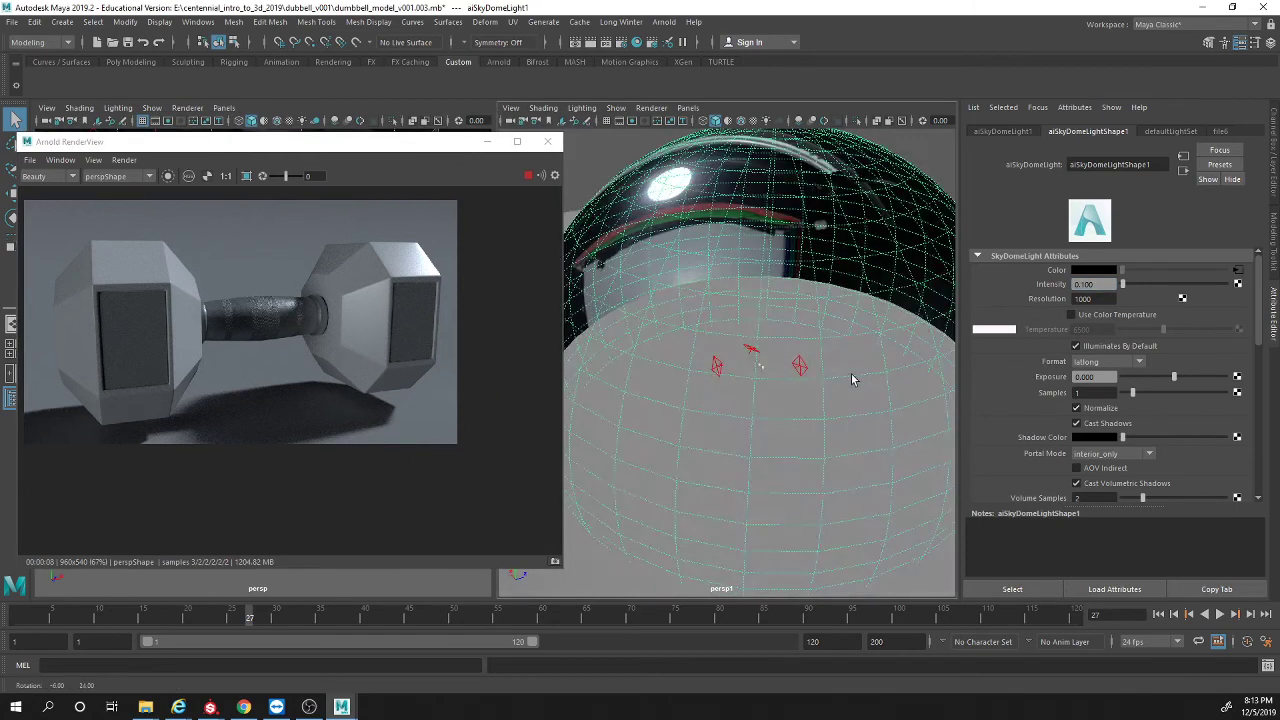
pyautogui.click(762, 372)
pyautogui.press('f')
pyautogui.keyDown('alt'); pyautogui.moveTo(823, 523); pyautogui.dragTo(814, 498); pyautogui.keyUp('alt')
pyautogui.click(806, 494)
pyautogui.keyDown('alt'); pyautogui.moveTo(848, 461); pyautogui.dragTo(781, 426, button='right'); pyautogui.keyUp('alt')
pyautogui.press('w')
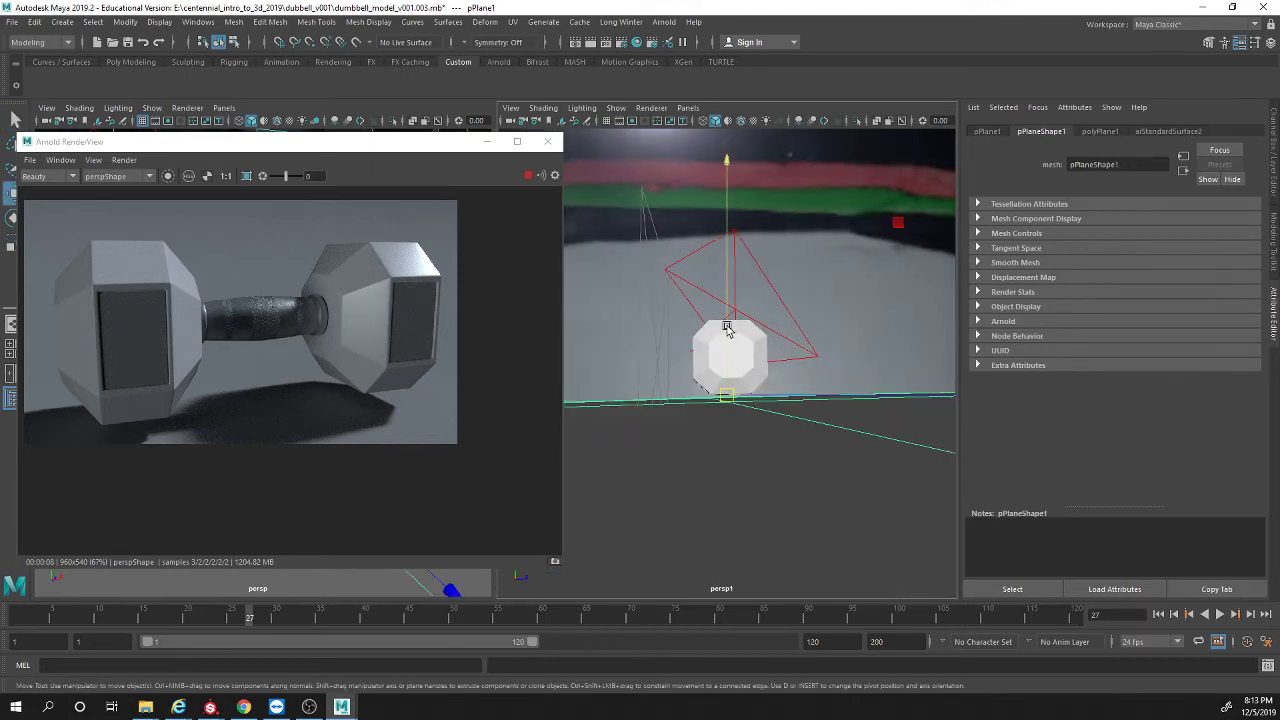
pyautogui.moveTo(727, 325); pyautogui.dragTo(783, 370)
pyautogui.moveTo(728, 207); pyautogui.dragTo(729, 213)
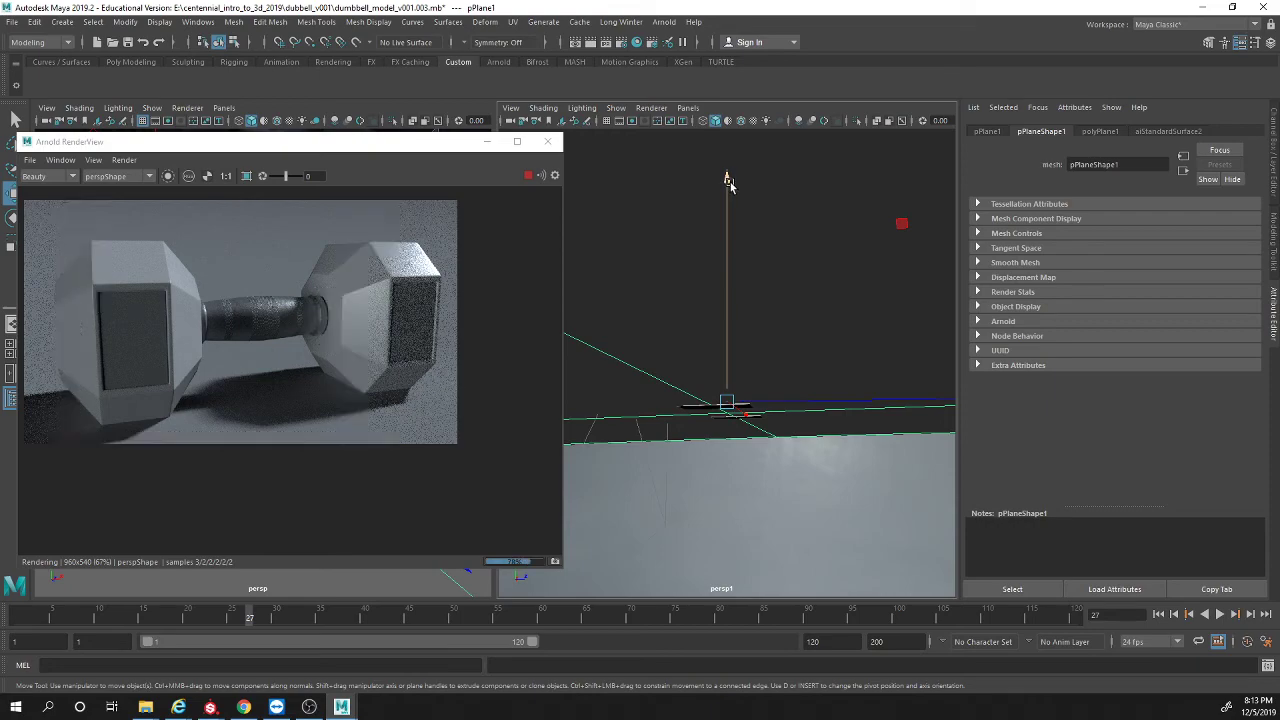
pyautogui.moveTo(730, 185); pyautogui.dragTo(730, 184)
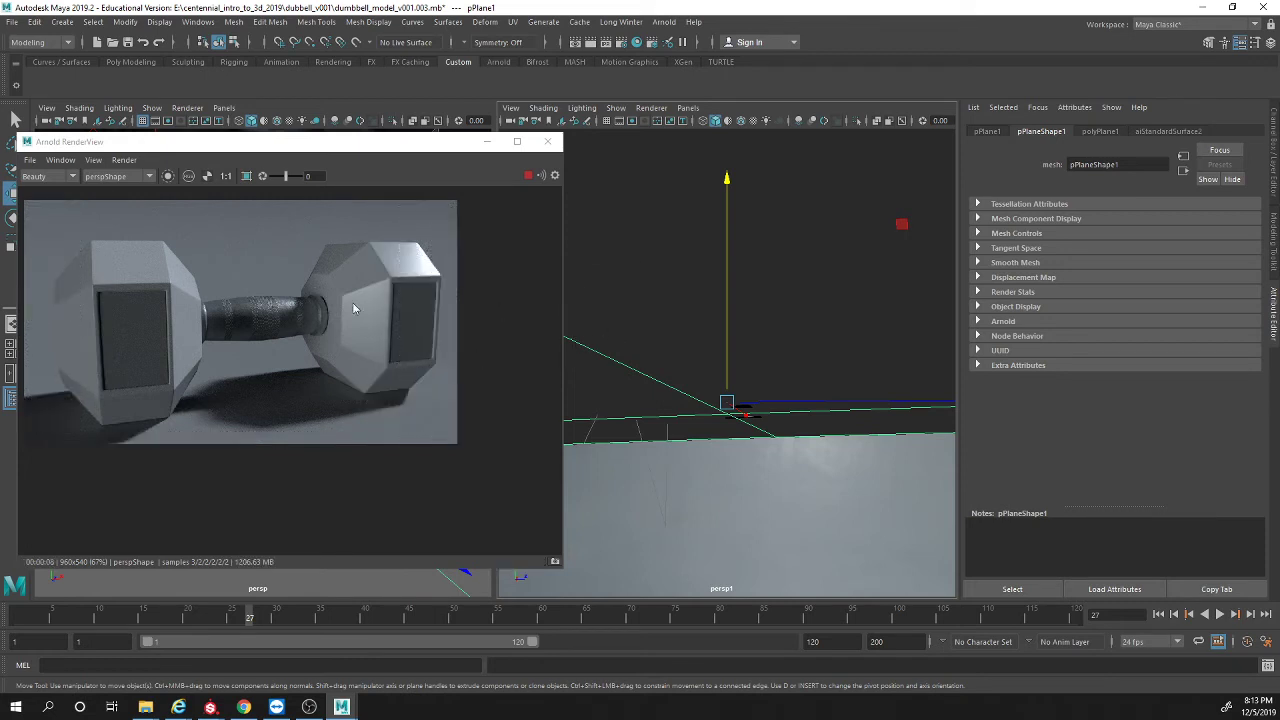
# Step: Review the available Arnold light types, including Skydome Light
pyautogui.keyDown('alt'); pyautogui.moveTo(811, 366); pyautogui.dragTo(808, 380); pyautogui.keyUp('alt')
pyautogui.keyDown('alt'); pyautogui.moveTo(808, 380); pyautogui.dragTo(731, 343, button='right'); pyautogui.keyUp('alt')
pyautogui.click(664, 22)
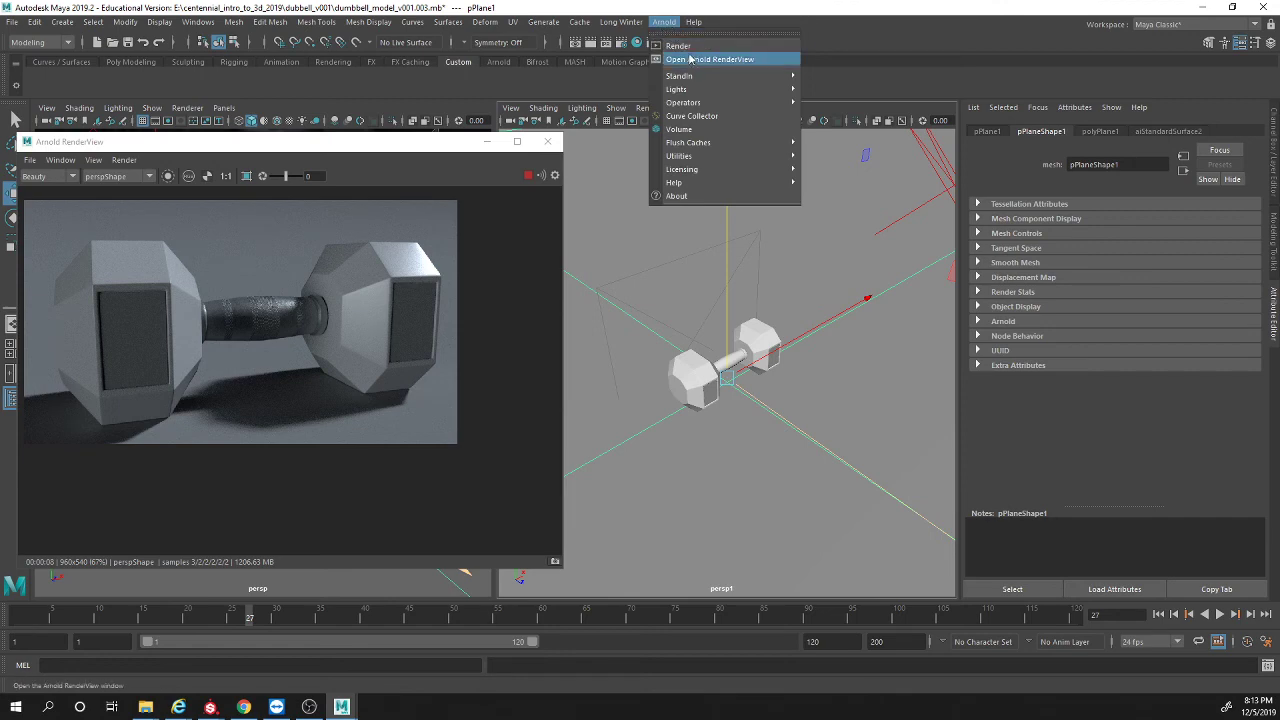
pyautogui.moveTo(718, 89)
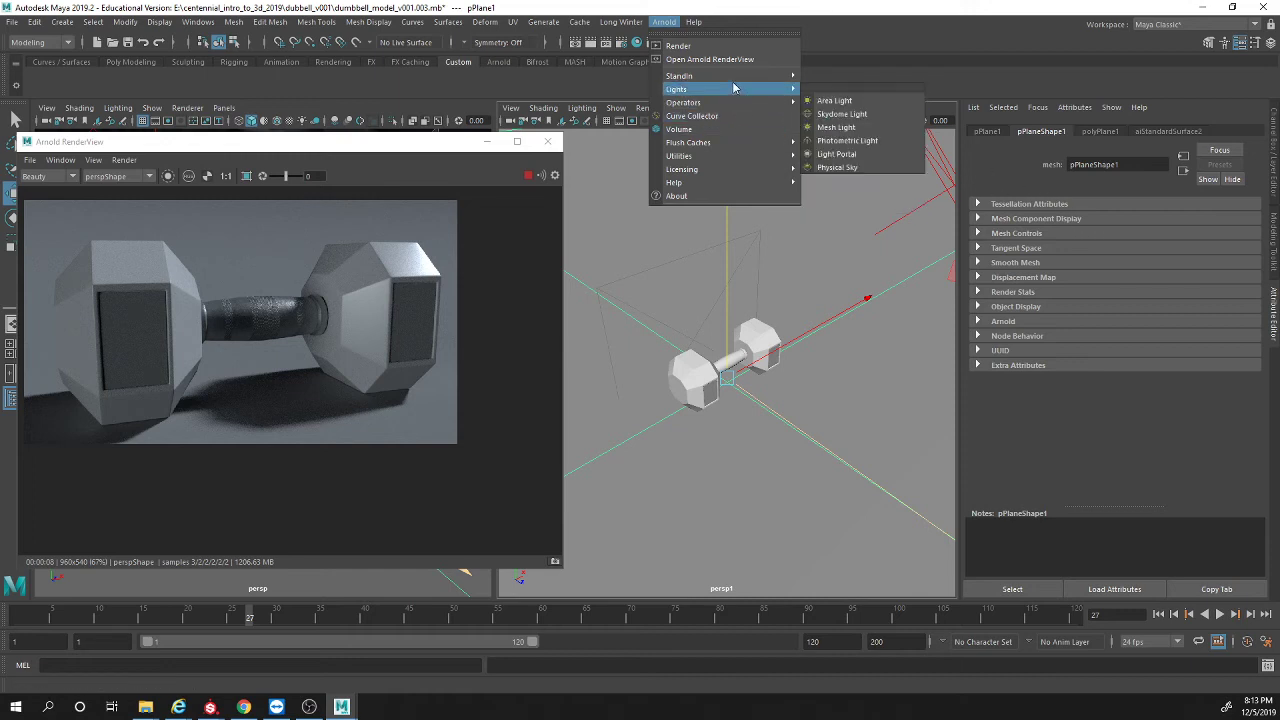
pyautogui.click(831, 116)
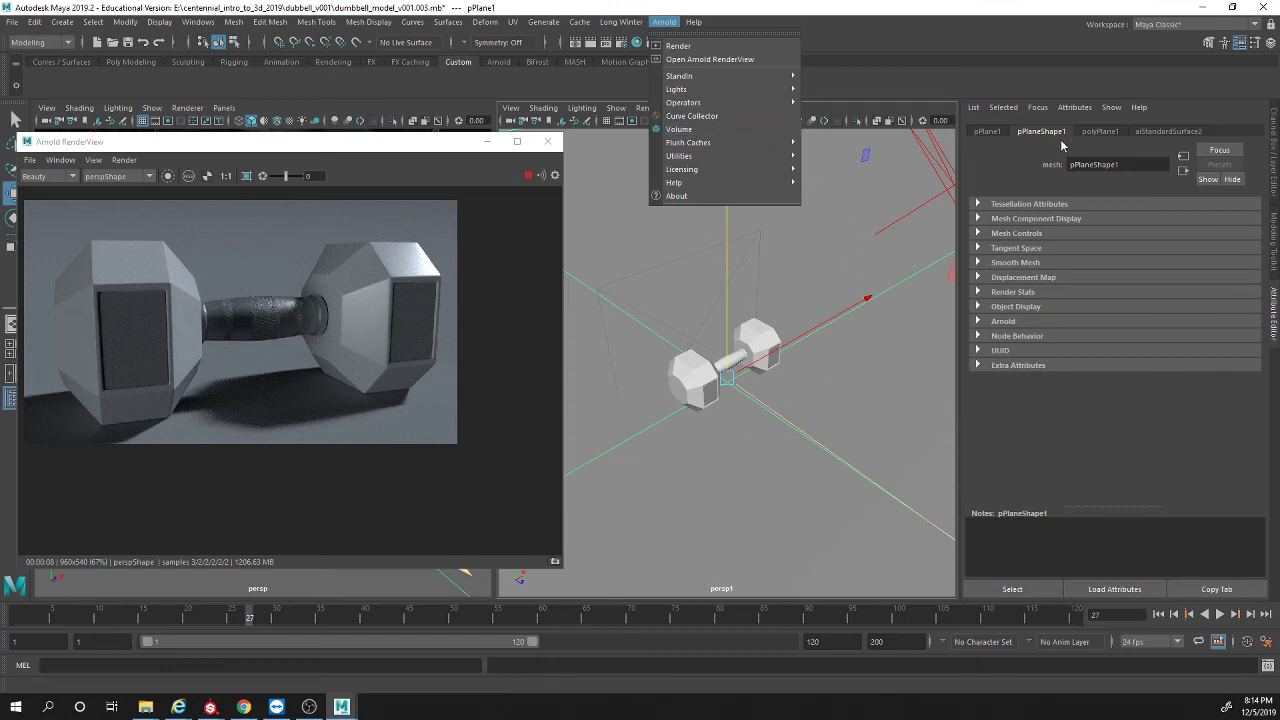
# Step: Go through the ground plane's attributes and show its aiStandardSurface2 material settings
pyautogui.click(984, 132)
pyautogui.click(1040, 131)
pyautogui.click(1100, 131)
pyautogui.click(1165, 131)
pyautogui.scroll(-5, 922, 375)
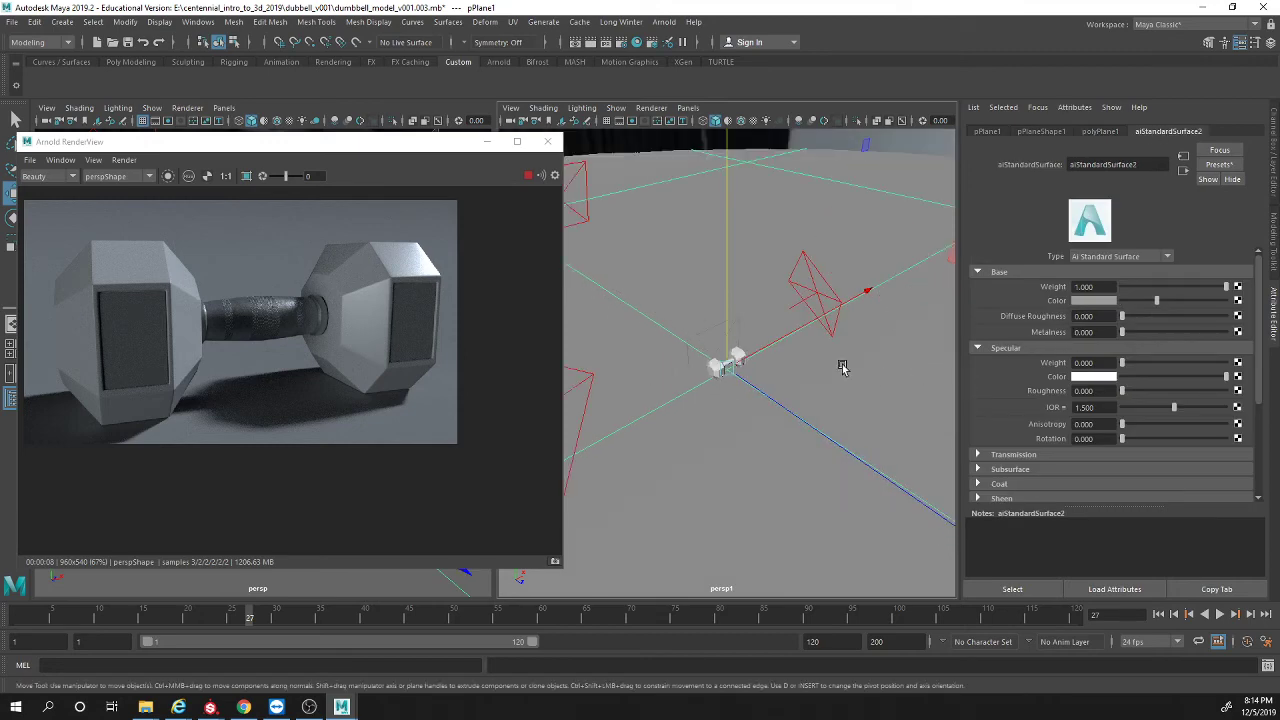
# Step: Select the skydome light and review the light types Arnold offers, including Skydome Light
pyautogui.scroll(5, 828, 363)
pyautogui.scroll(-3, 751, 442)
pyautogui.keyDown('alt'); pyautogui.moveTo(736, 418); pyautogui.dragTo(734, 386); pyautogui.keyUp('alt')
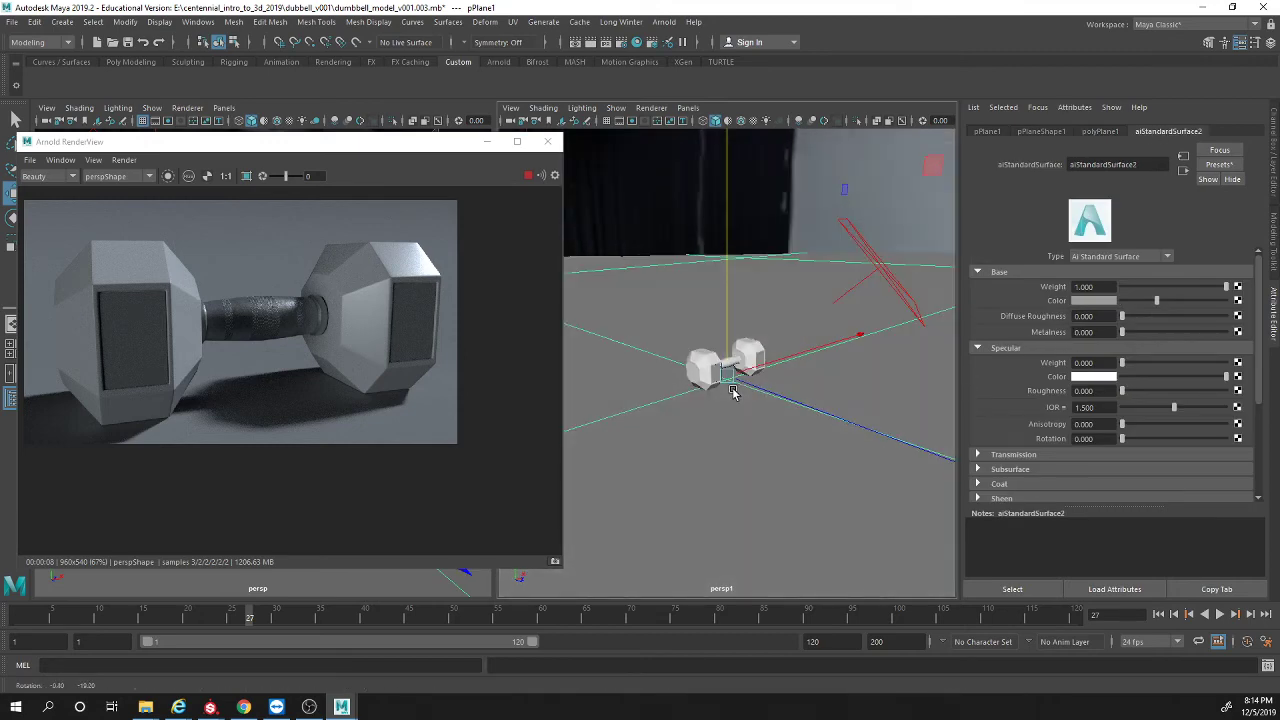
pyautogui.keyDown('alt'); pyautogui.moveTo(846, 403); pyautogui.dragTo(829, 277); pyautogui.keyUp('alt')
pyautogui.click(846, 262)
pyautogui.click(664, 21)
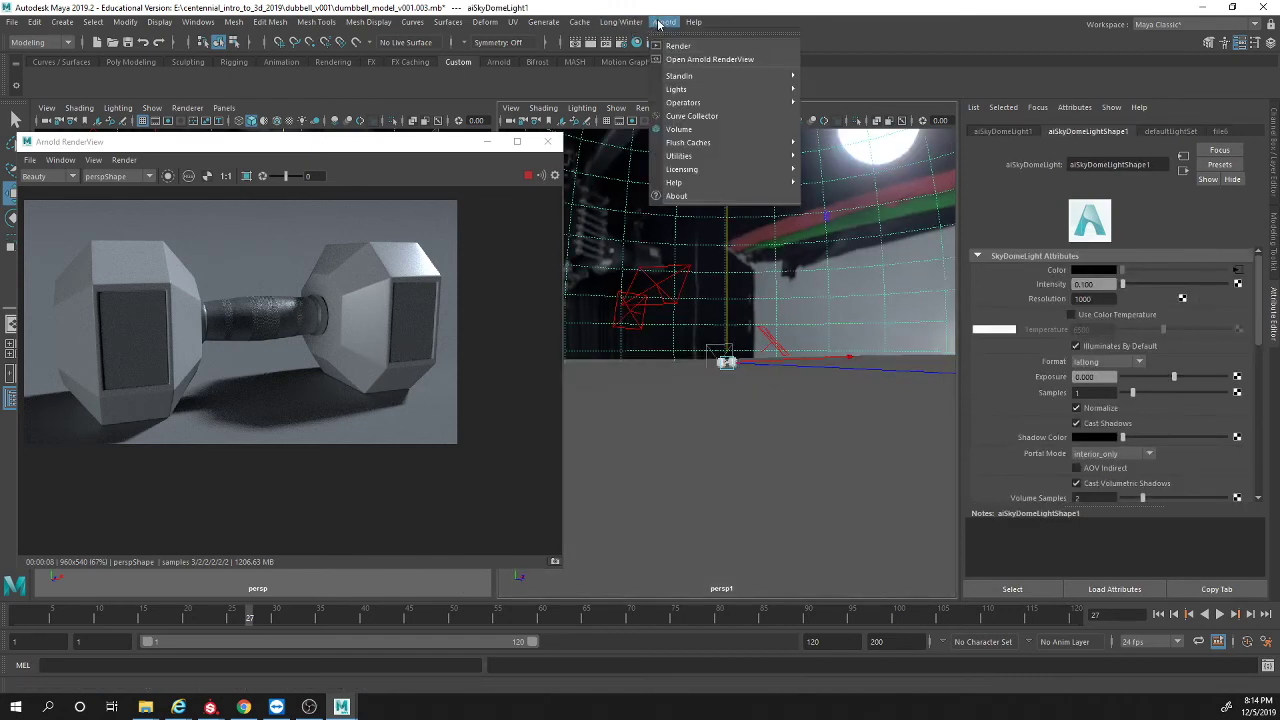
pyautogui.moveTo(734, 76)
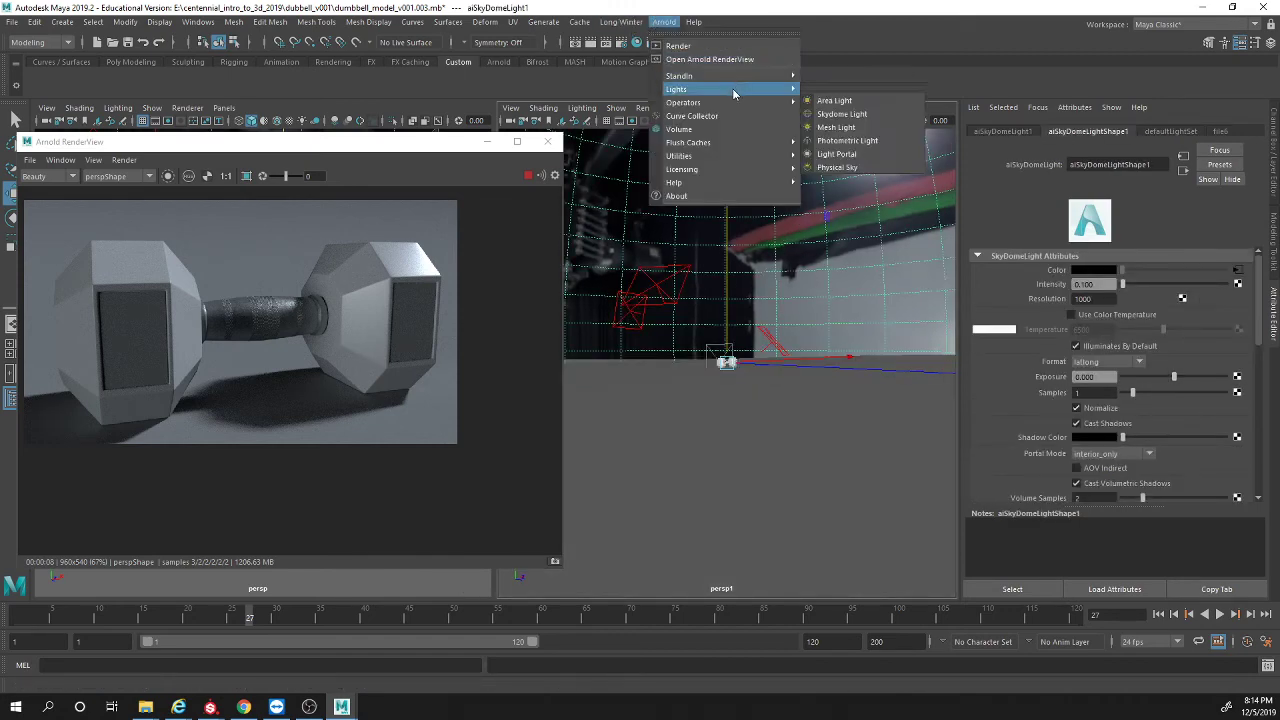
pyautogui.click(846, 118)
# Step: Select the key area light and examine its placement relative to the dumbbell and the surrounding dome
pyautogui.keyDown('alt'); pyautogui.moveTo(814, 432); pyautogui.dragTo(896, 376); pyautogui.keyUp('alt')
pyautogui.click(791, 314)
pyautogui.keyDown('alt'); pyautogui.moveTo(896, 376); pyautogui.dragTo(640, 309, button='right'); pyautogui.keyUp('alt')
pyautogui.keyDown('alt'); pyautogui.moveTo(733, 306); pyautogui.dragTo(680, 284); pyautogui.keyUp('alt')
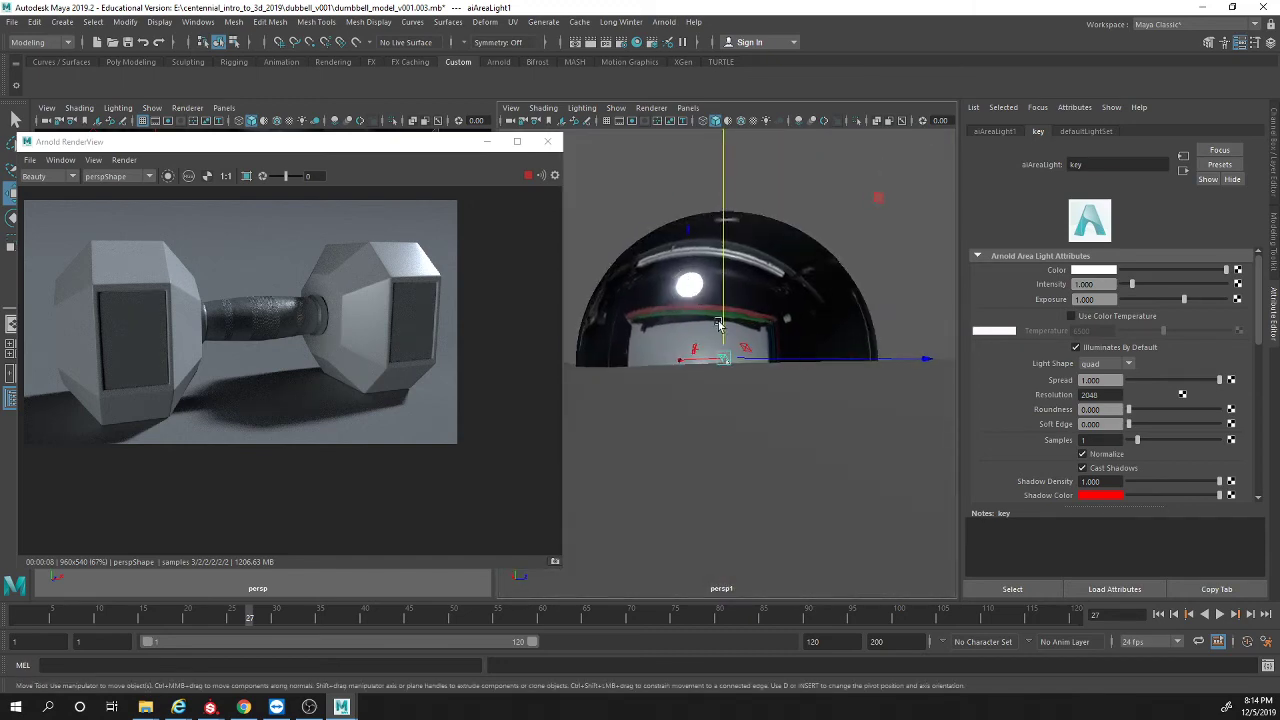
pyautogui.keyDown('alt'); pyautogui.moveTo(804, 337); pyautogui.dragTo(676, 385); pyautogui.keyUp('alt')
pyautogui.click(754, 262)
pyautogui.scroll(5, 685, 383)
pyautogui.press('q')
pyautogui.click(754, 340)
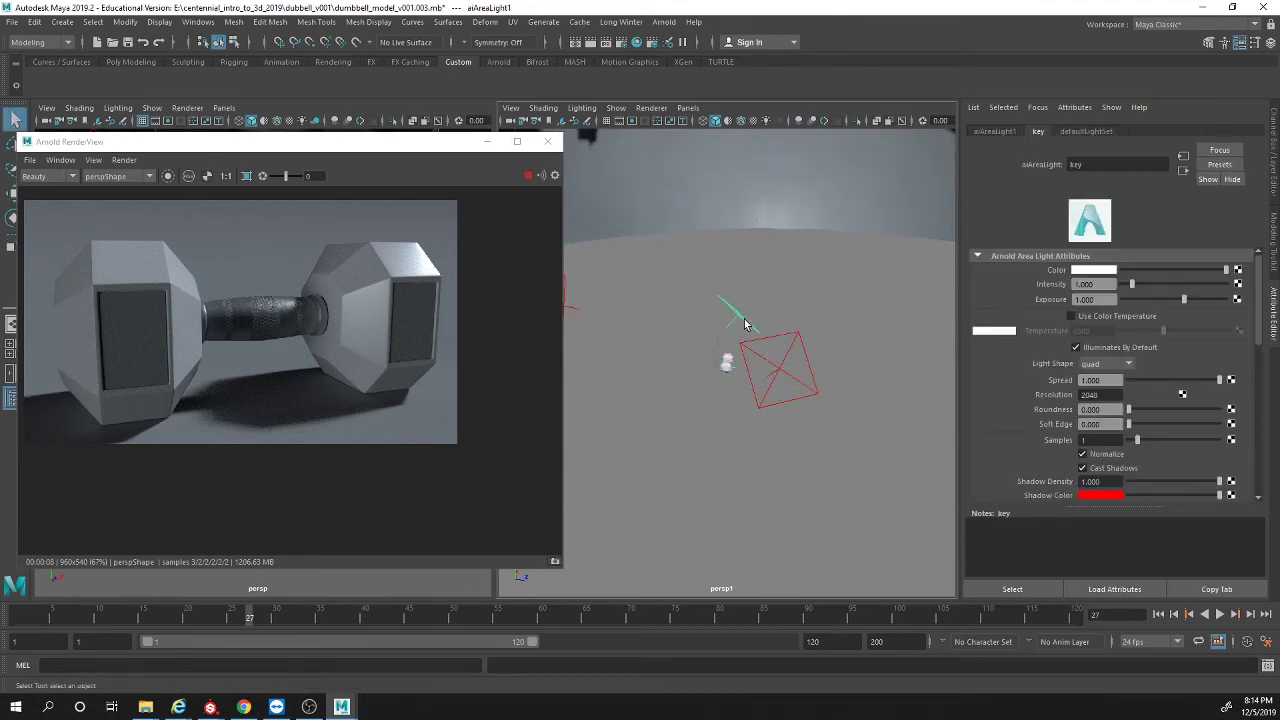
# Step: Select the skydome light and examine where the HDRI's bright areas sit above and below the ground plane
pyautogui.keyDown('alt'); pyautogui.moveTo(765, 365); pyautogui.dragTo(729, 312); pyautogui.keyUp('alt')
pyautogui.click(676, 375)
pyautogui.scroll(-3, 650, 355)
pyautogui.click(654, 339)
pyautogui.scroll(-5, 739, 274)
pyautogui.click(706, 363)
pyautogui.hotkey('ctrl', 'h')
pyautogui.click(731, 308)
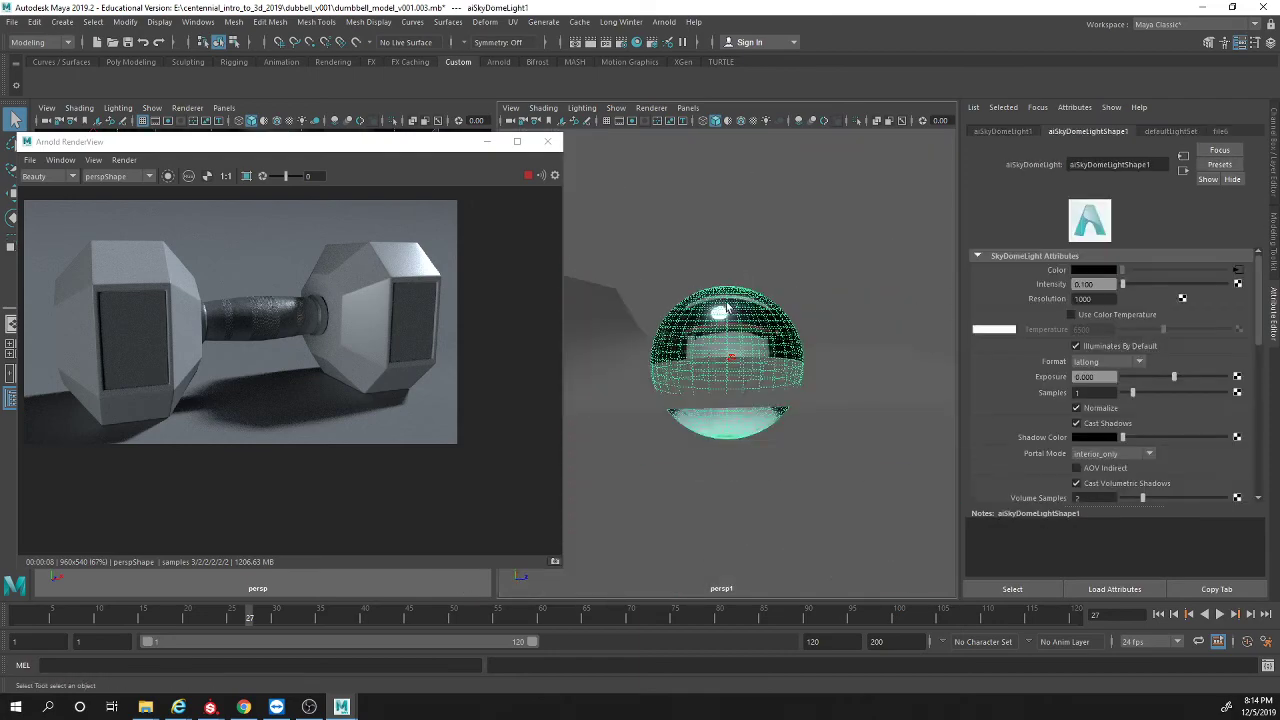
pyautogui.keyDown('alt'); pyautogui.moveTo(670, 328); pyautogui.dragTo(848, 398, button='right'); pyautogui.keyUp('alt')
pyautogui.keyDown('alt'); pyautogui.moveTo(708, 324); pyautogui.dragTo(681, 344); pyautogui.keyUp('alt')
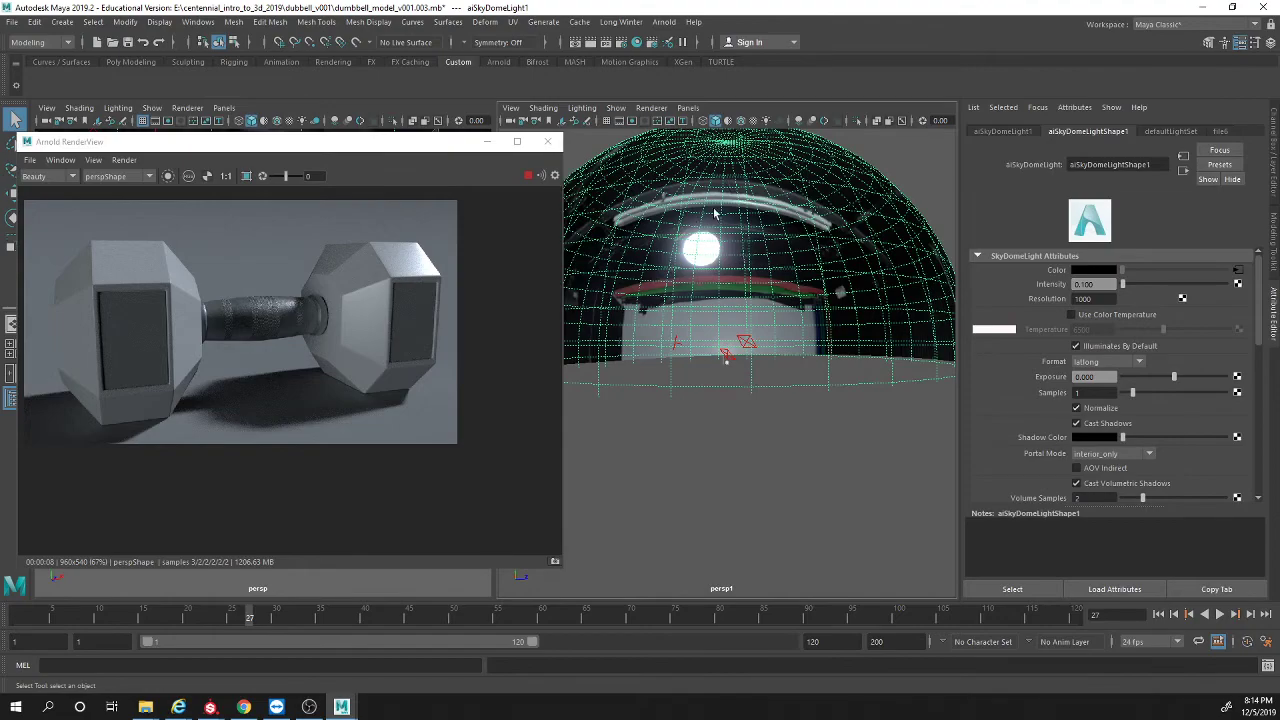
pyautogui.keyDown('alt'); pyautogui.moveTo(662, 276); pyautogui.dragTo(871, 331); pyautogui.keyUp('alt')
pyautogui.keyDown('alt'); pyautogui.moveTo(837, 244); pyautogui.dragTo(751, 277); pyautogui.keyUp('alt')
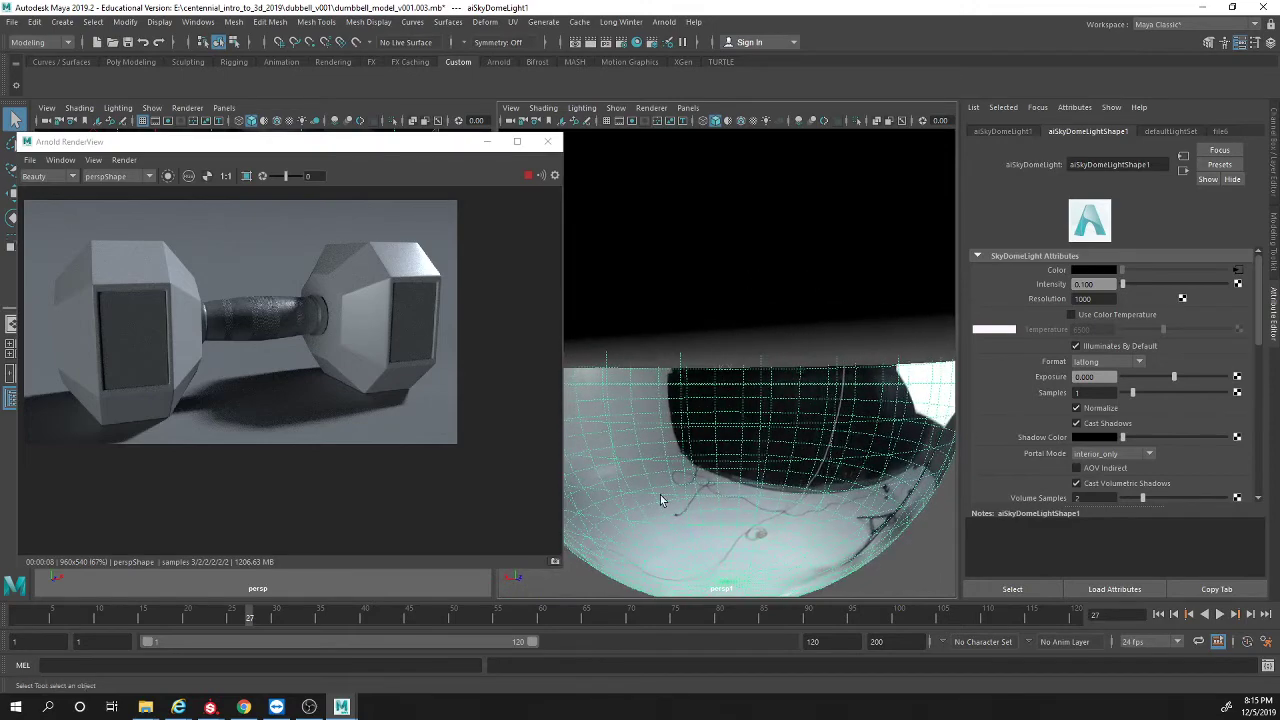
pyautogui.keyDown('alt'); pyautogui.moveTo(706, 415); pyautogui.dragTo(702, 415); pyautogui.keyUp('alt')
pyautogui.press('w')
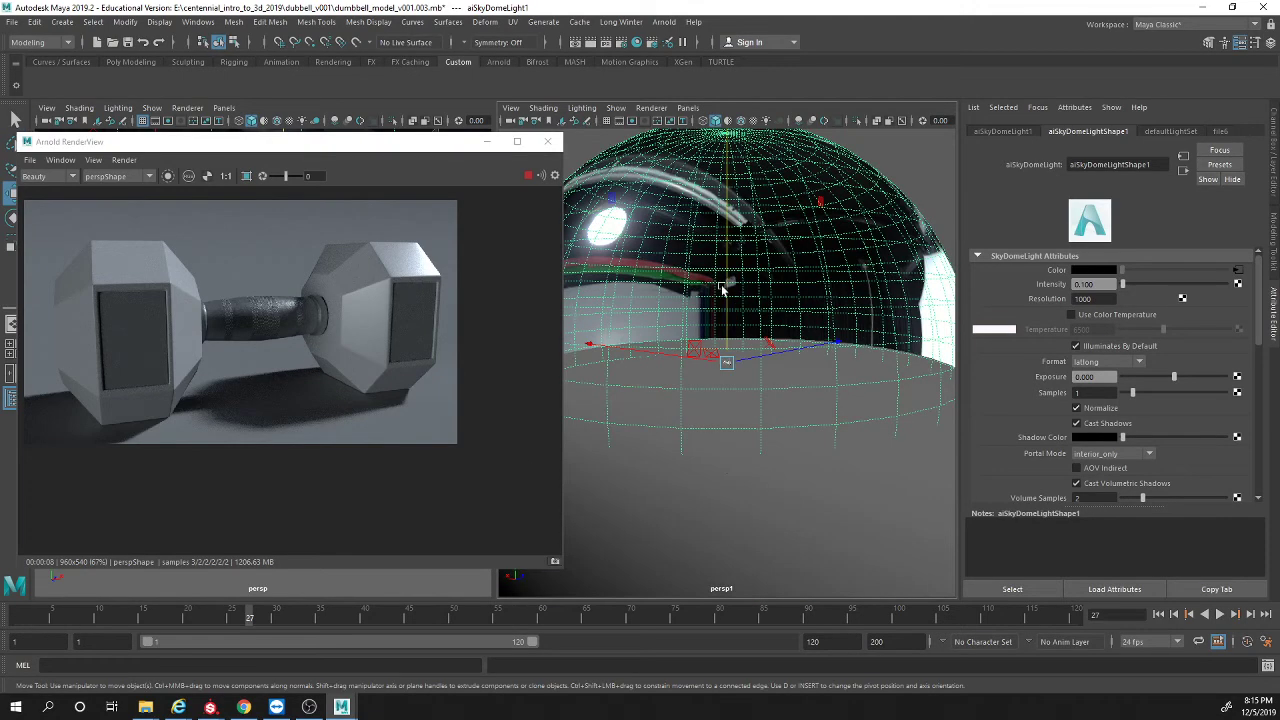
pyautogui.moveTo(722, 288); pyautogui.dragTo(708, 321)
pyautogui.hotkey('ctrl', 'z')
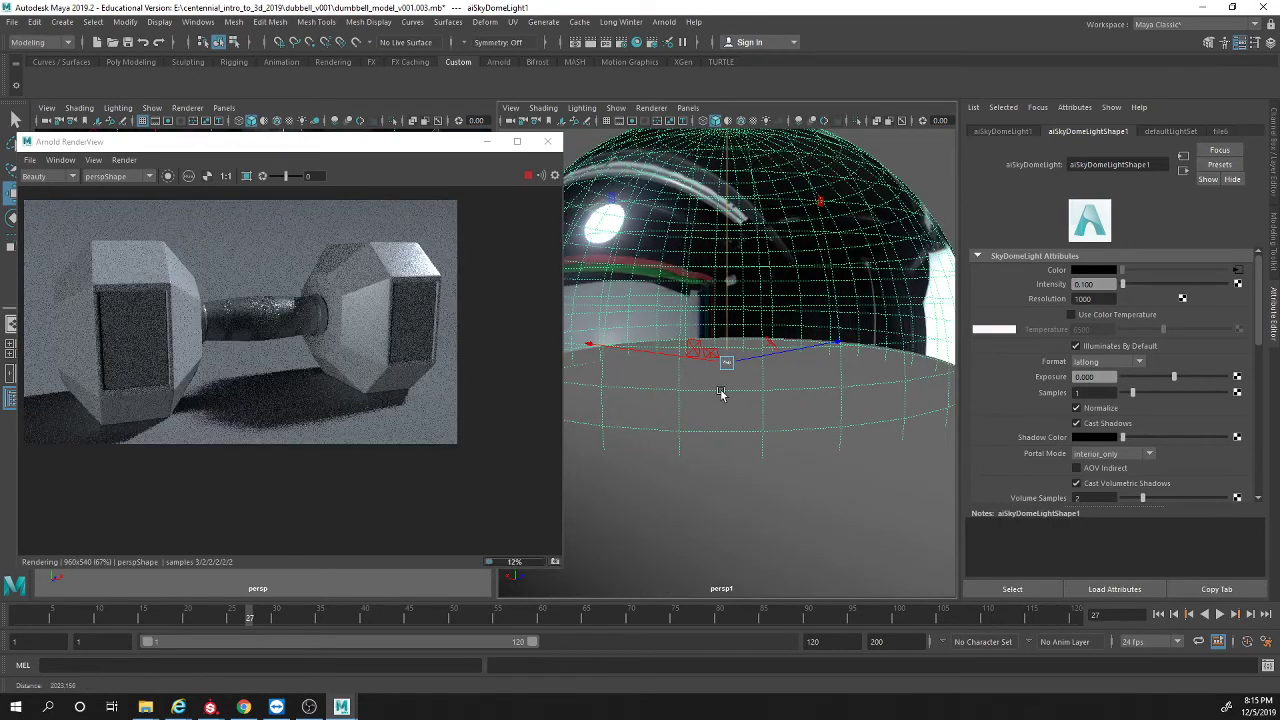
# Step: Stop the live Arnold render and frame the skydome light in the persp1 view
pyautogui.keyDown('alt'); pyautogui.moveTo(724, 393); pyautogui.dragTo(848, 390); pyautogui.keyUp('alt')
pyautogui.press('f')
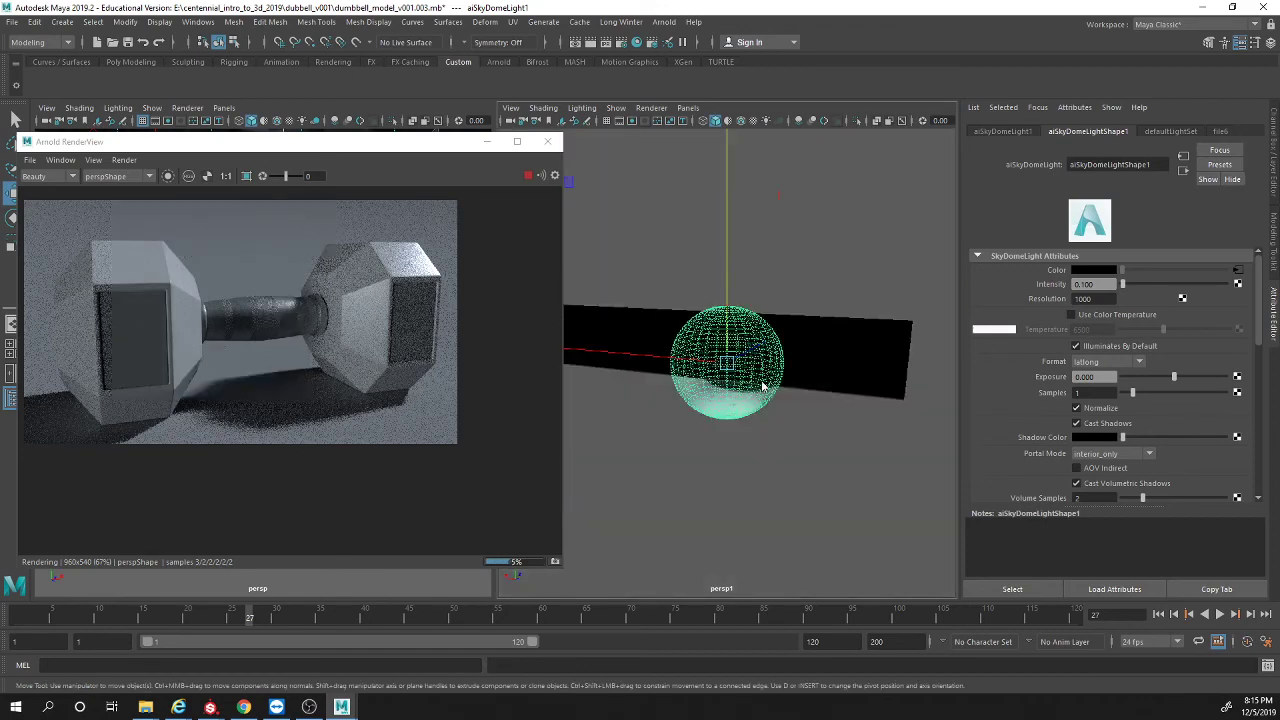
pyautogui.rightClick(766, 379)
pyautogui.keyDown('alt'); pyautogui.moveTo(698, 355); pyautogui.dragTo(765, 362, button='right'); pyautogui.keyUp('alt')
pyautogui.keyDown('alt'); pyautogui.moveTo(765, 362); pyautogui.dragTo(523, 181); pyautogui.keyUp('alt')
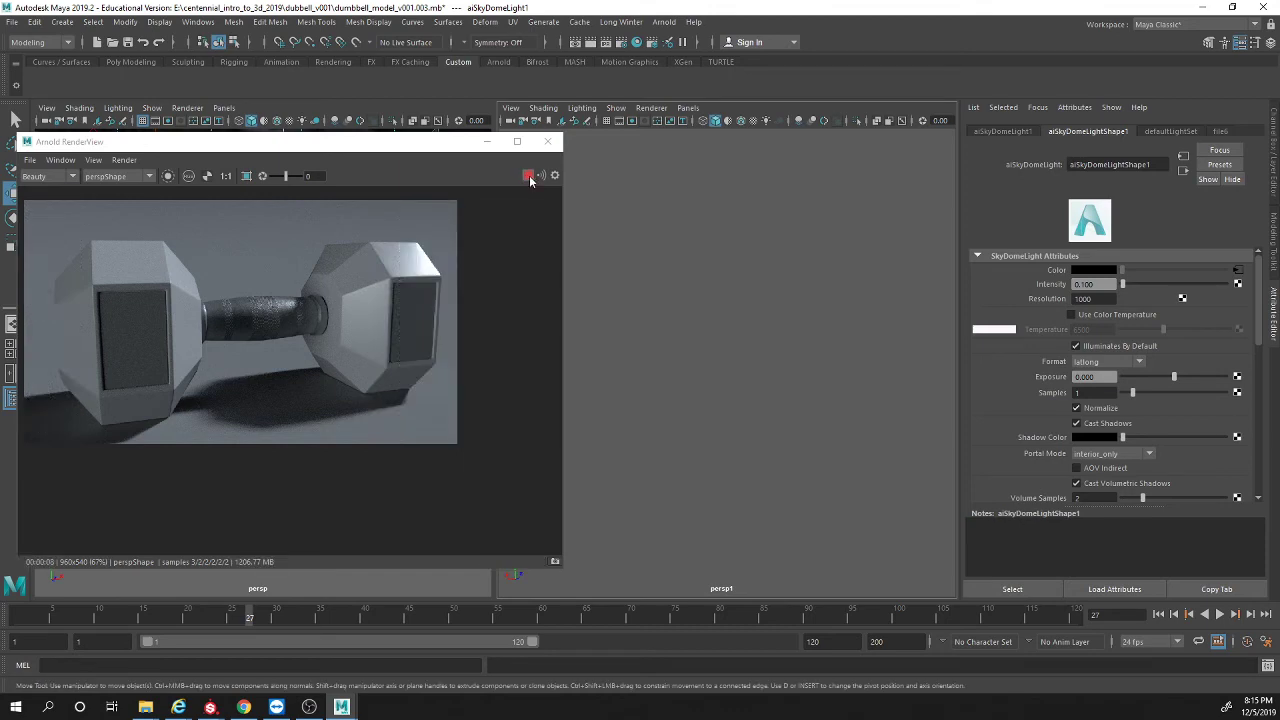
pyautogui.click(530, 181)
pyautogui.keyDown('alt'); pyautogui.moveTo(770, 320); pyautogui.dragTo(784, 332); pyautogui.keyUp('alt')
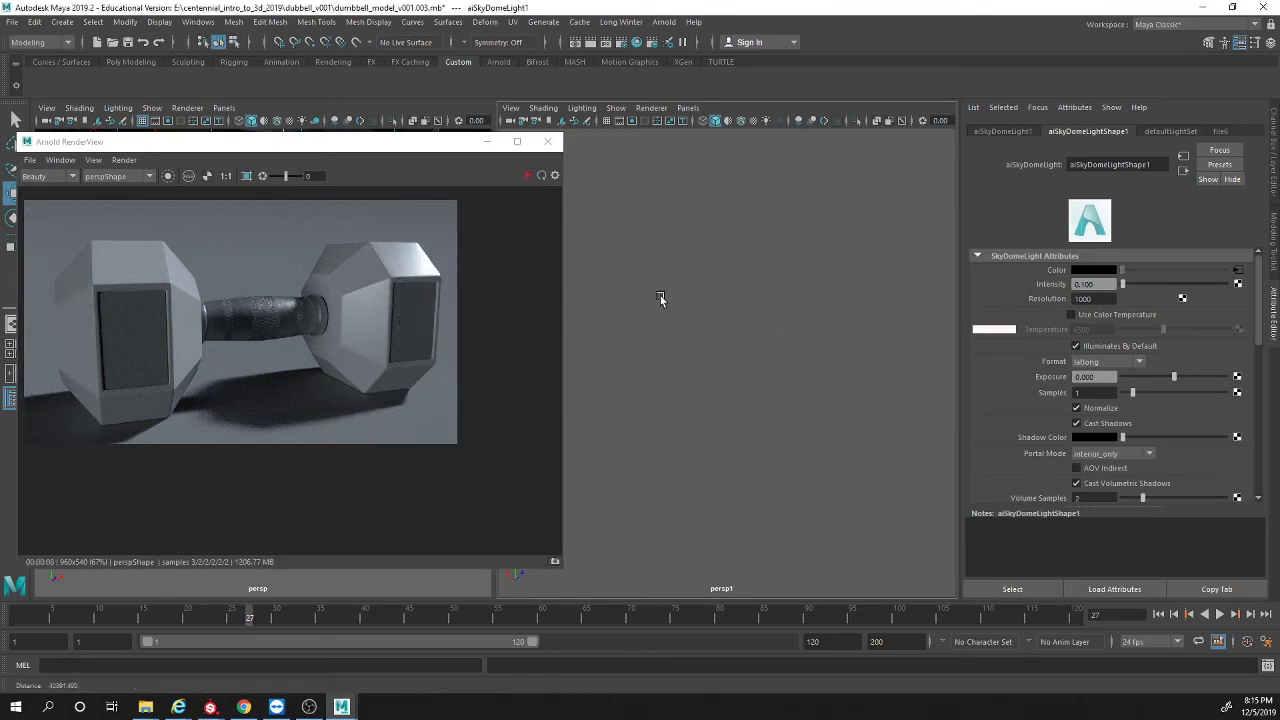
pyautogui.press('f')
# Step: Rotate the skydome light about its vertical axis to redirect the HDRI lighting, and restart the live render
pyautogui.keyDown('alt'); pyautogui.moveTo(746, 376); pyautogui.dragTo(688, 387); pyautogui.keyUp('alt')
pyautogui.keyDown('alt'); pyautogui.moveTo(688, 387); pyautogui.dragTo(826, 389, button='right'); pyautogui.keyUp('alt')
pyautogui.keyDown('alt'); pyautogui.moveTo(826, 389); pyautogui.dragTo(826, 391); pyautogui.keyUp('alt')
pyautogui.keyDown('alt'); pyautogui.moveTo(826, 391); pyautogui.dragTo(786, 383, button='right'); pyautogui.keyUp('alt')
pyautogui.press('e')
pyautogui.keyDown('alt'); pyautogui.moveTo(836, 403); pyautogui.dragTo(609, 403); pyautogui.keyUp('alt')
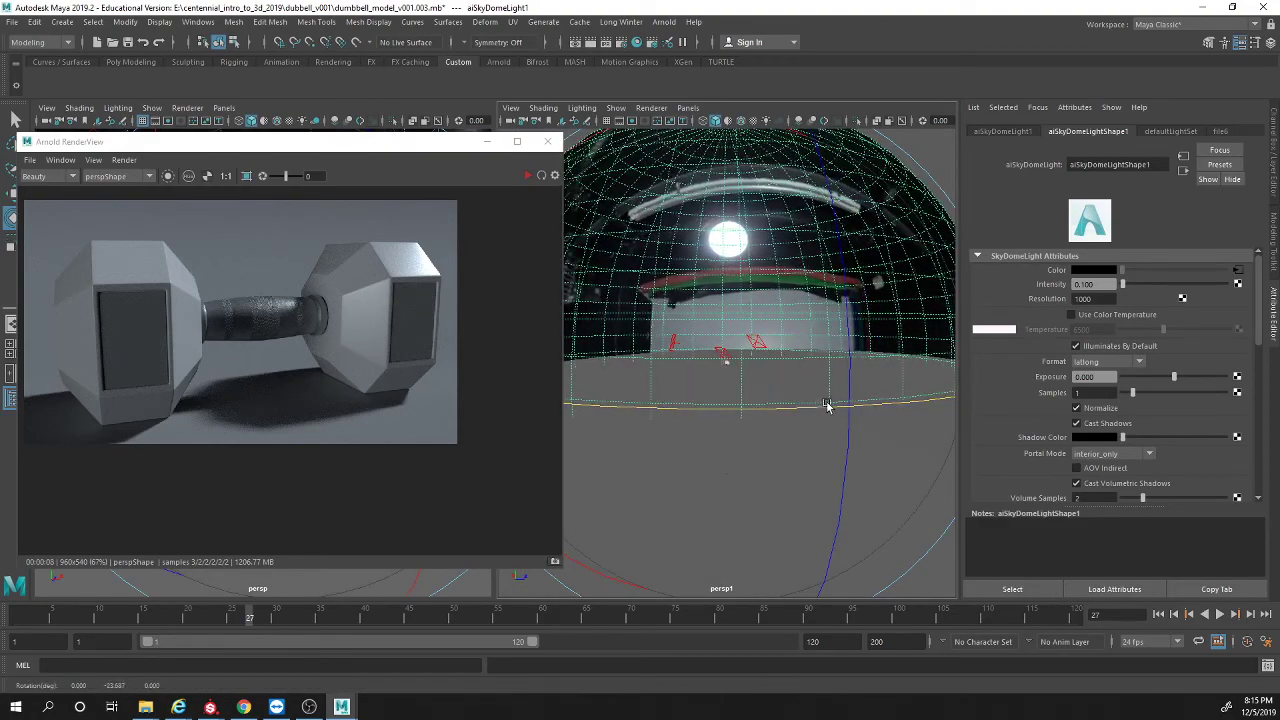
pyautogui.moveTo(827, 407); pyautogui.dragTo(556, 364)
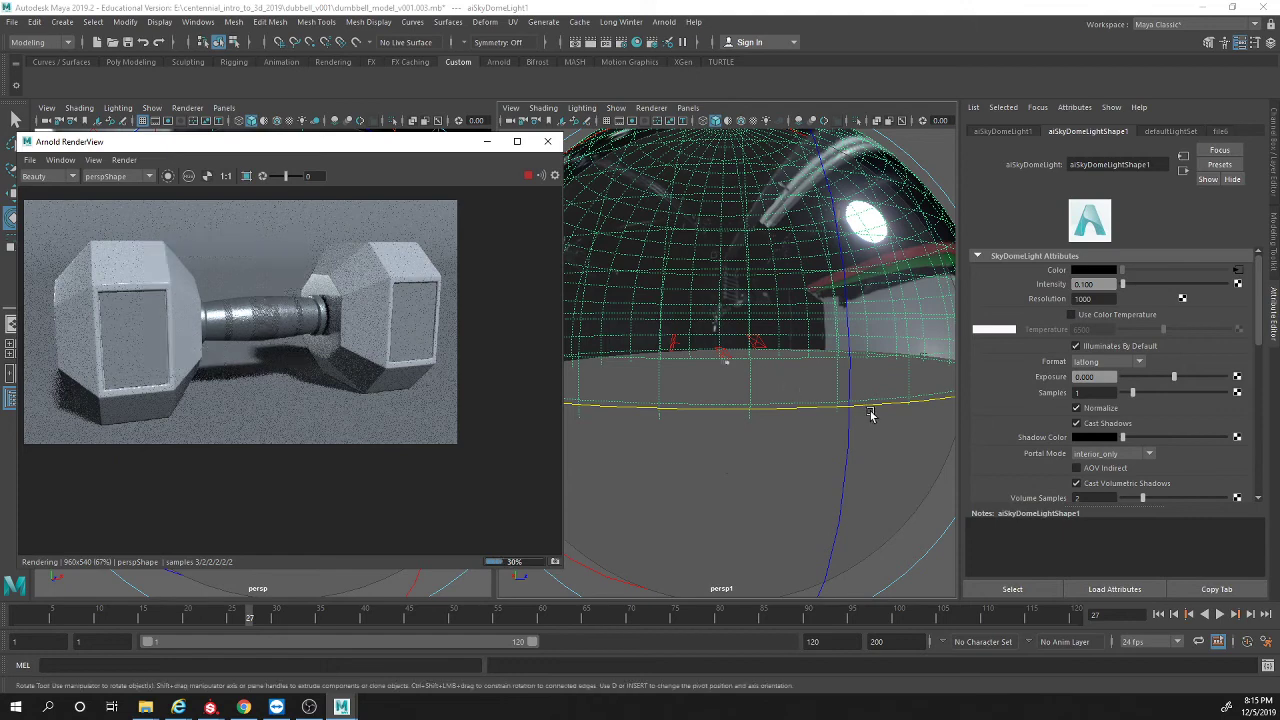
# Step: Select the fill area light beside the dumbbell and set its exposure to 15
pyautogui.click(728, 357)
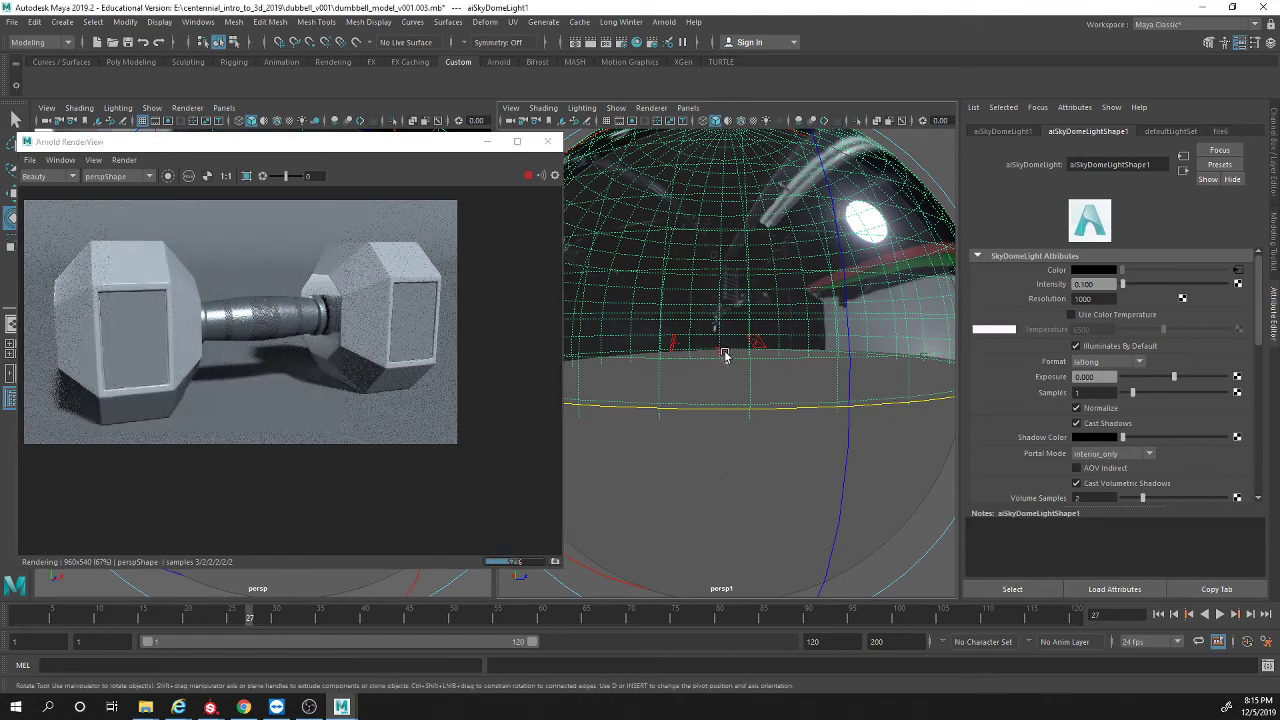
pyautogui.keyDown('alt'); pyautogui.moveTo(725, 353); pyautogui.dragTo(739, 352); pyautogui.keyUp('alt')
pyautogui.keyDown('alt'); pyautogui.moveTo(790, 295); pyautogui.dragTo(813, 323); pyautogui.keyUp('alt')
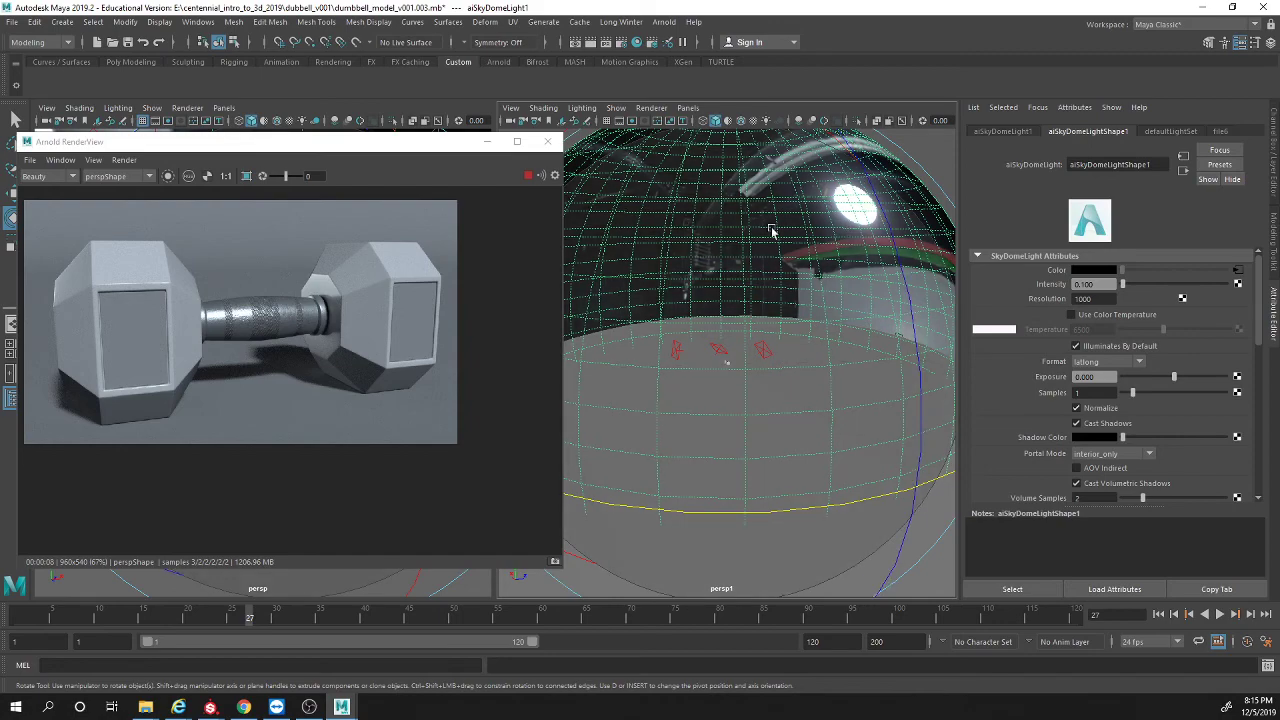
pyautogui.keyDown('alt'); pyautogui.moveTo(770, 398); pyautogui.dragTo(800, 354); pyautogui.keyUp('alt')
pyautogui.press('q')
pyautogui.click(804, 352)
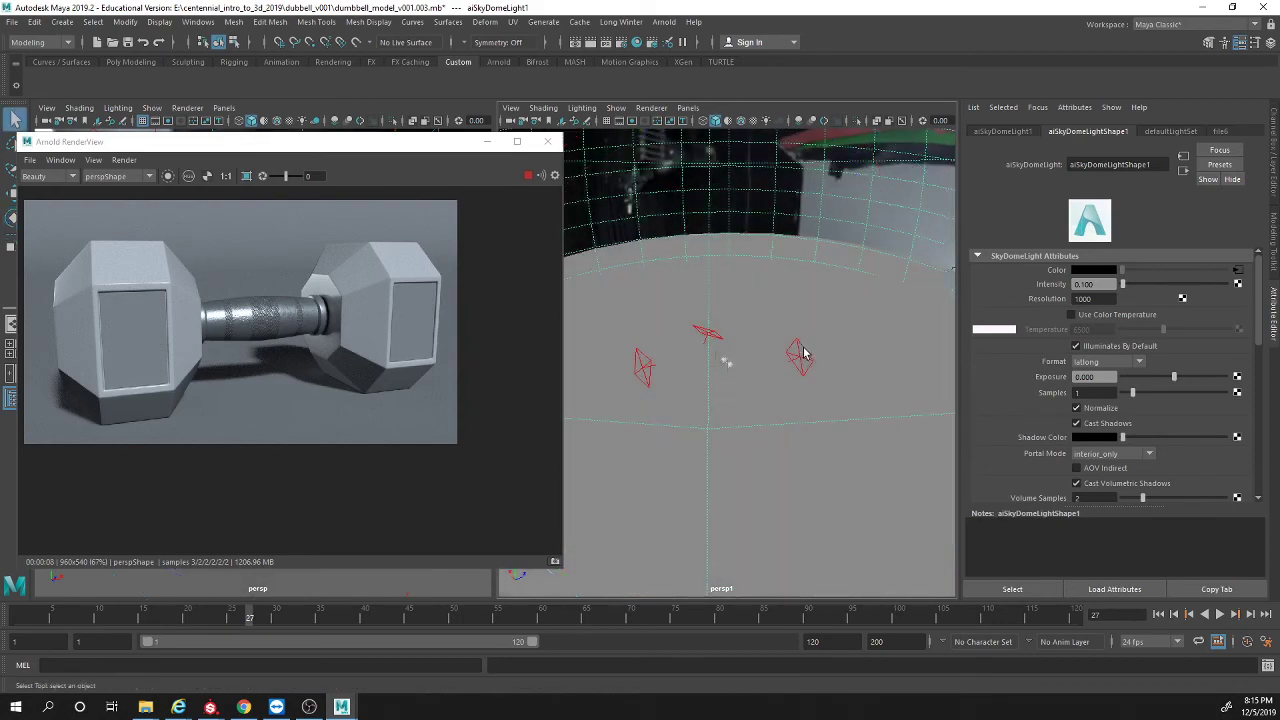
pyautogui.click(800, 352)
pyautogui.click(664, 22)
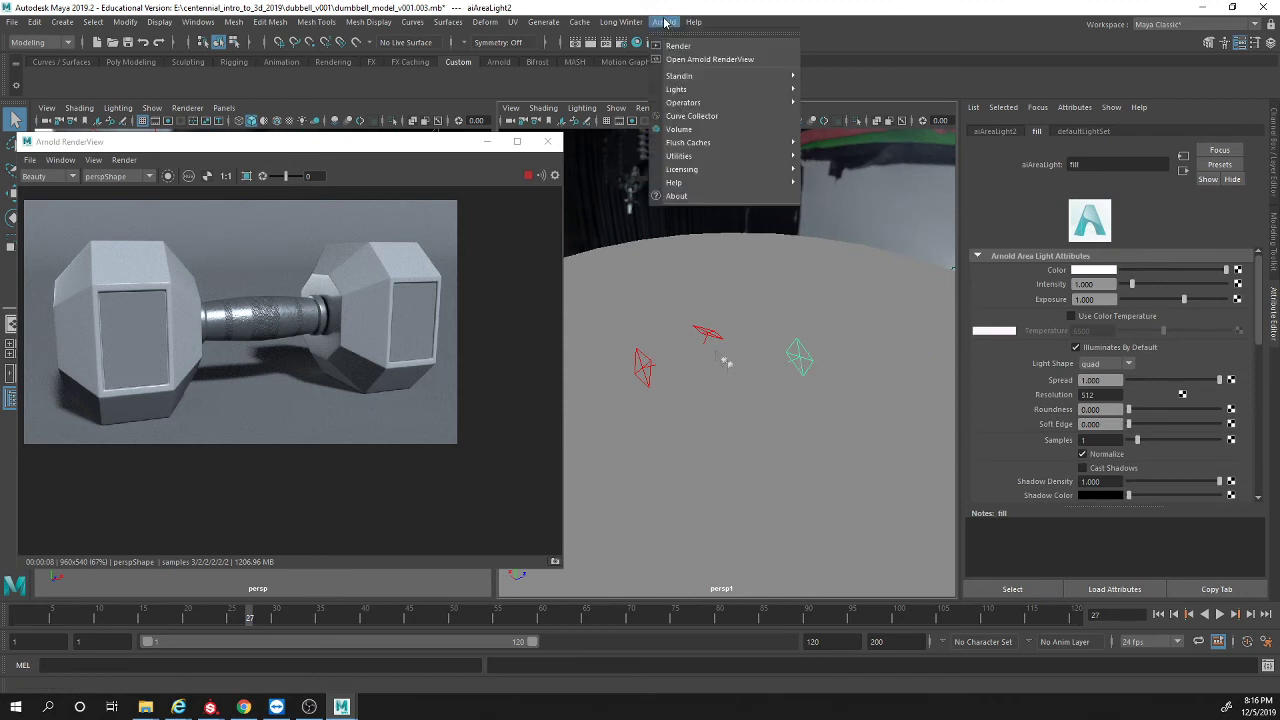
pyautogui.click(664, 22)
pyautogui.press('w')
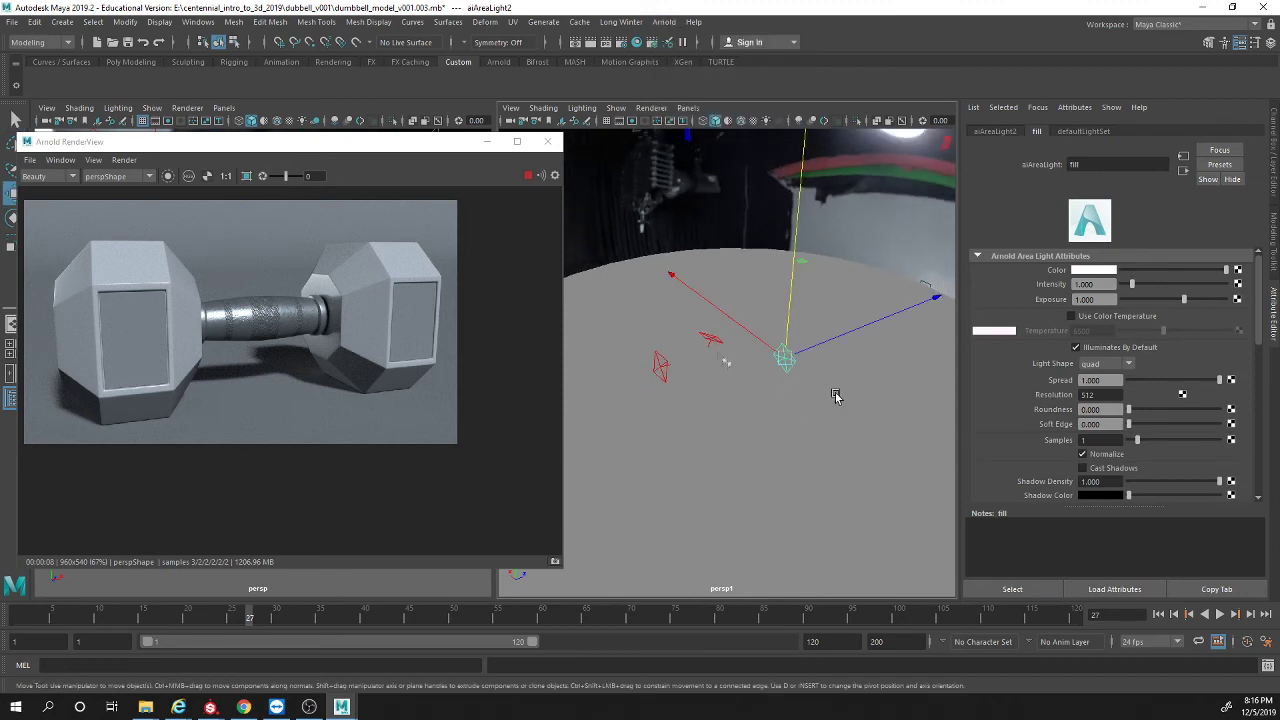
pyautogui.moveTo(1094, 299); pyautogui.dragTo(1046, 299)
pyautogui.press('Return')
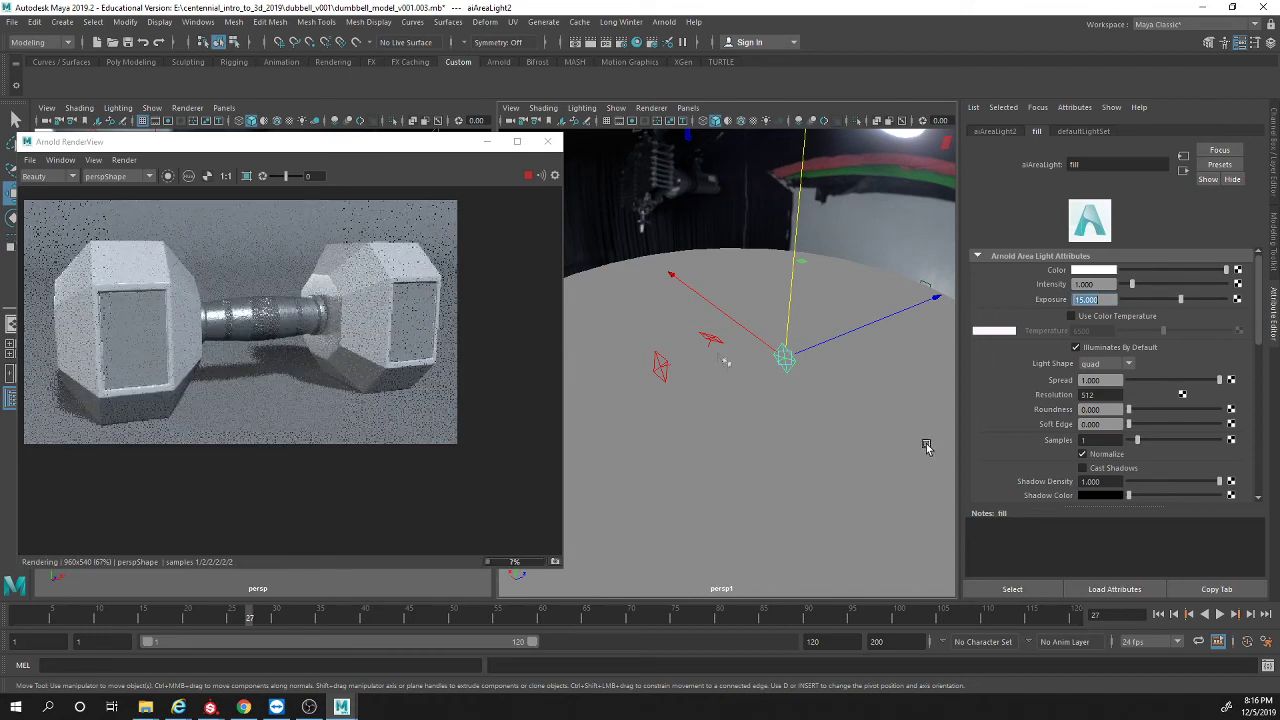
# Step: Stop the live render and rotate the fill area light to change its aim
pyautogui.keyDown('alt'); pyautogui.moveTo(827, 389); pyautogui.dragTo(558, 210); pyautogui.keyUp('alt')
pyautogui.click(530, 178)
pyautogui.keyDown('alt'); pyautogui.moveTo(838, 378); pyautogui.dragTo(747, 400, button='right'); pyautogui.keyUp('alt')
pyautogui.keyDown('alt'); pyautogui.moveTo(749, 377); pyautogui.dragTo(780, 395); pyautogui.keyUp('alt')
pyautogui.keyDown('alt'); pyautogui.moveTo(780, 395); pyautogui.dragTo(850, 414, button='right'); pyautogui.keyUp('alt')
pyautogui.moveTo(760, 363); pyautogui.dragTo(749, 201)
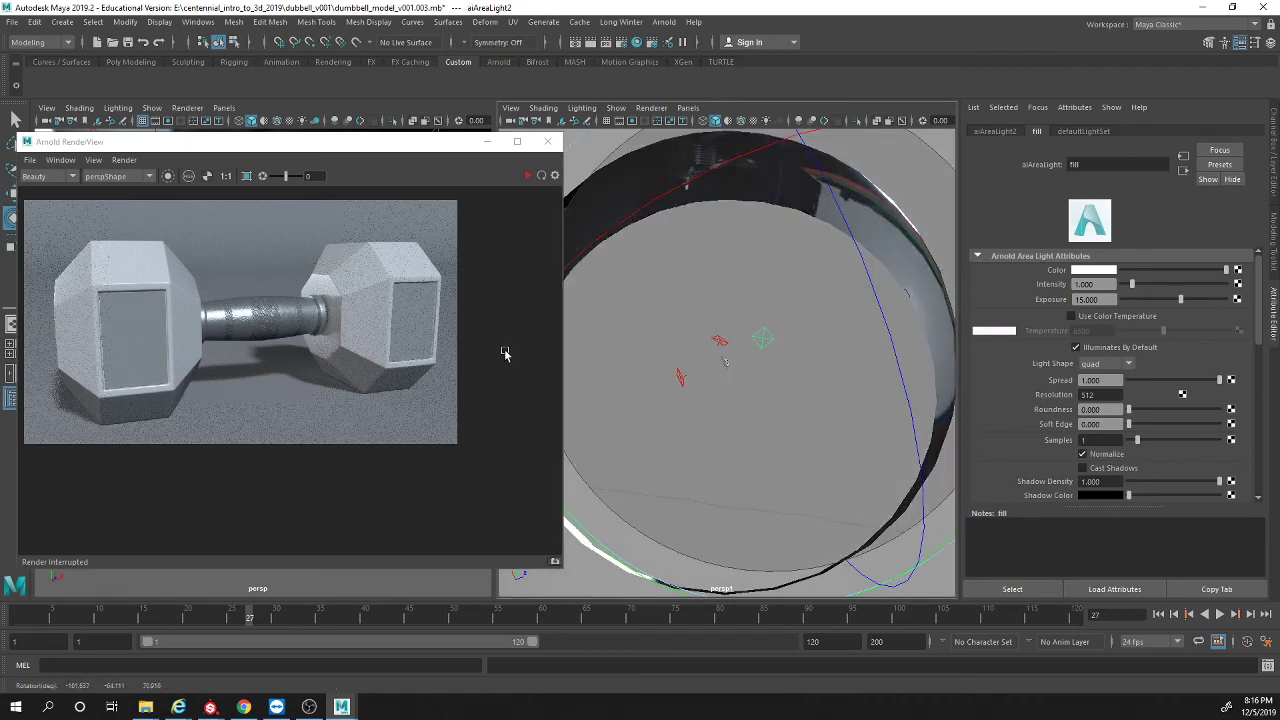
# Step: Move the fill light above the dumbbell, adjust its rotation to shine downward, and restart the live render
pyautogui.press('w')
pyautogui.moveTo(765, 339); pyautogui.dragTo(729, 349)
pyautogui.keyDown('alt'); pyautogui.moveTo(738, 411); pyautogui.dragTo(739, 347); pyautogui.keyUp('alt')
pyautogui.press('e')
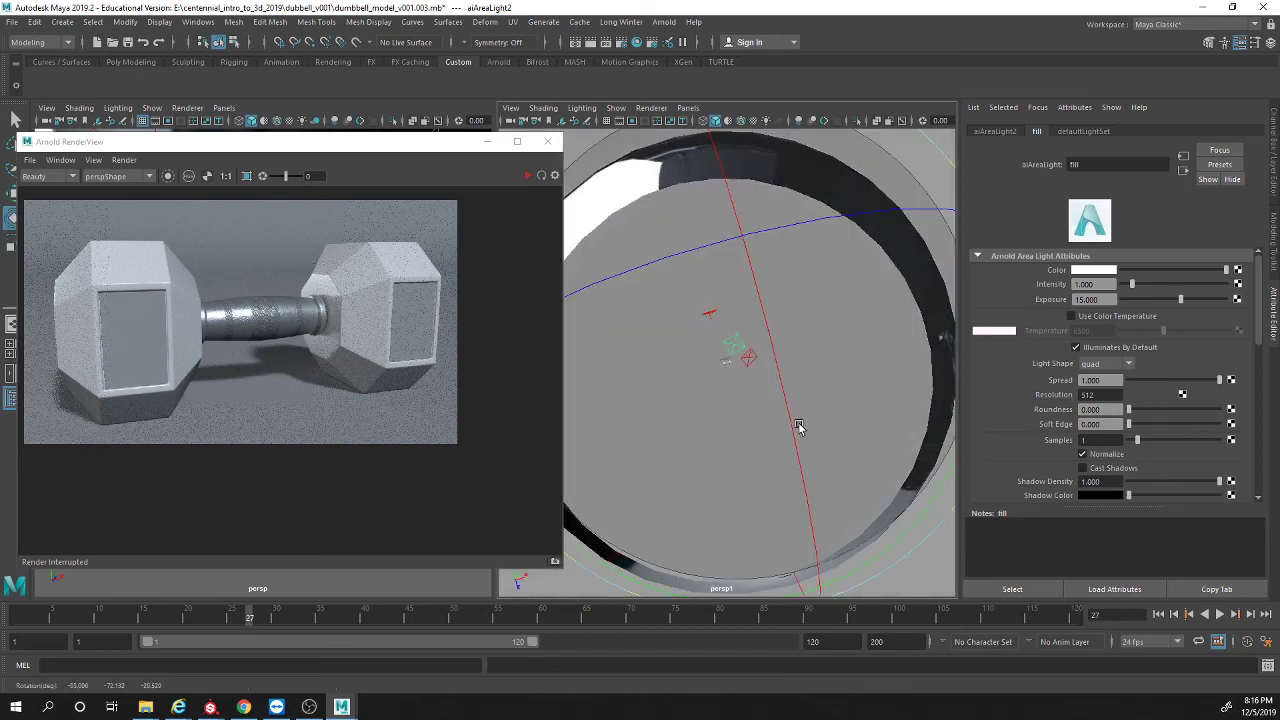
pyautogui.press('w')
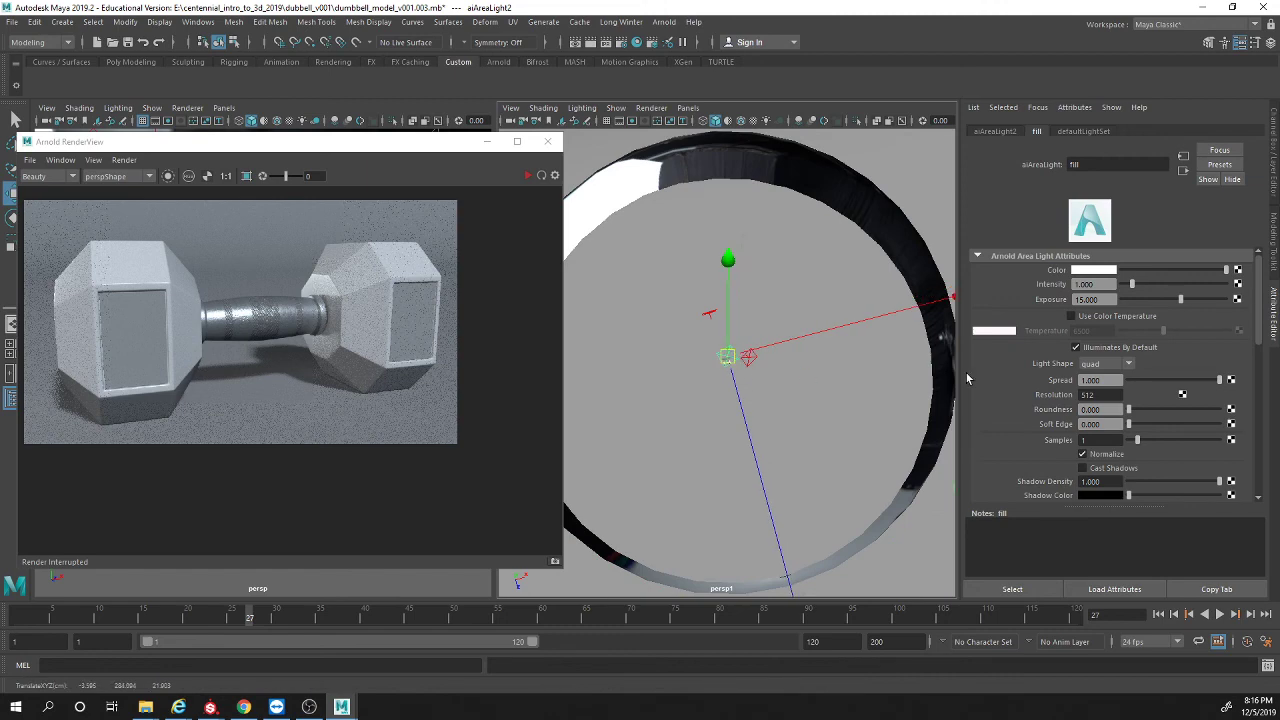
pyautogui.click(528, 175)
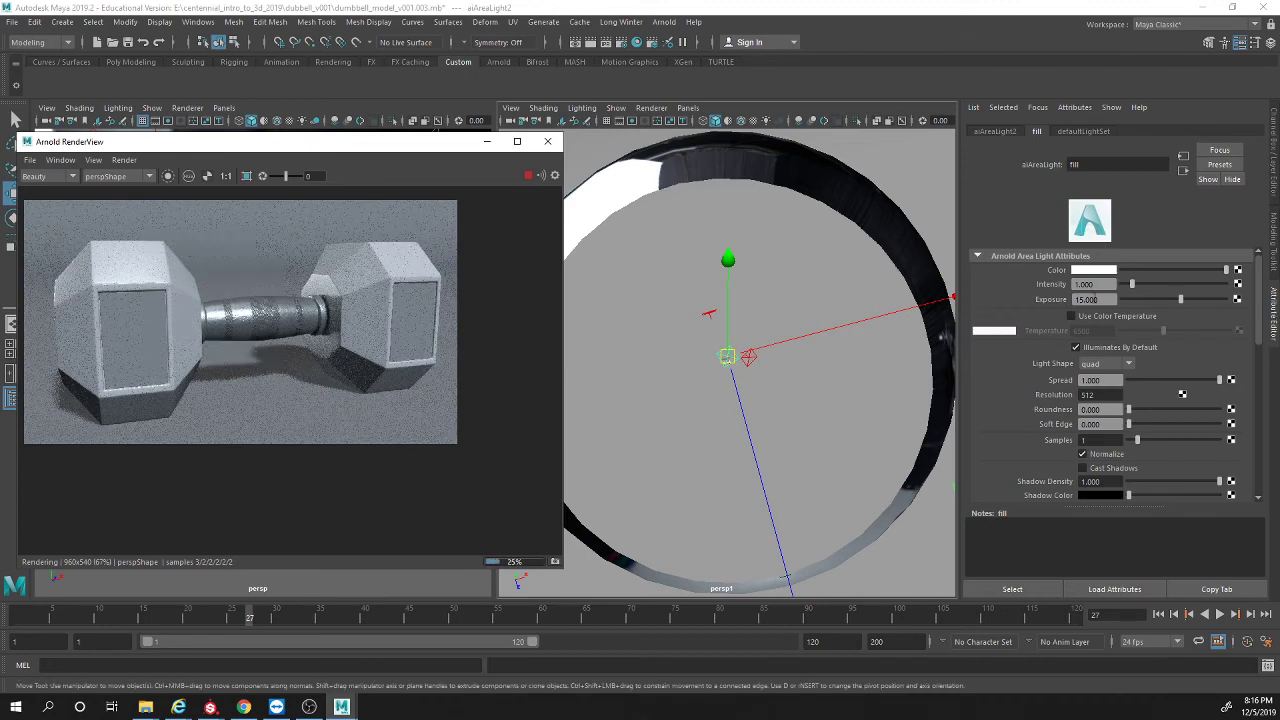
# Step: Try higher exposures on the fill light, including 20, and return it to 15
pyautogui.moveTo(1099, 301); pyautogui.dragTo(990, 298)
pyautogui.click(1093, 300)
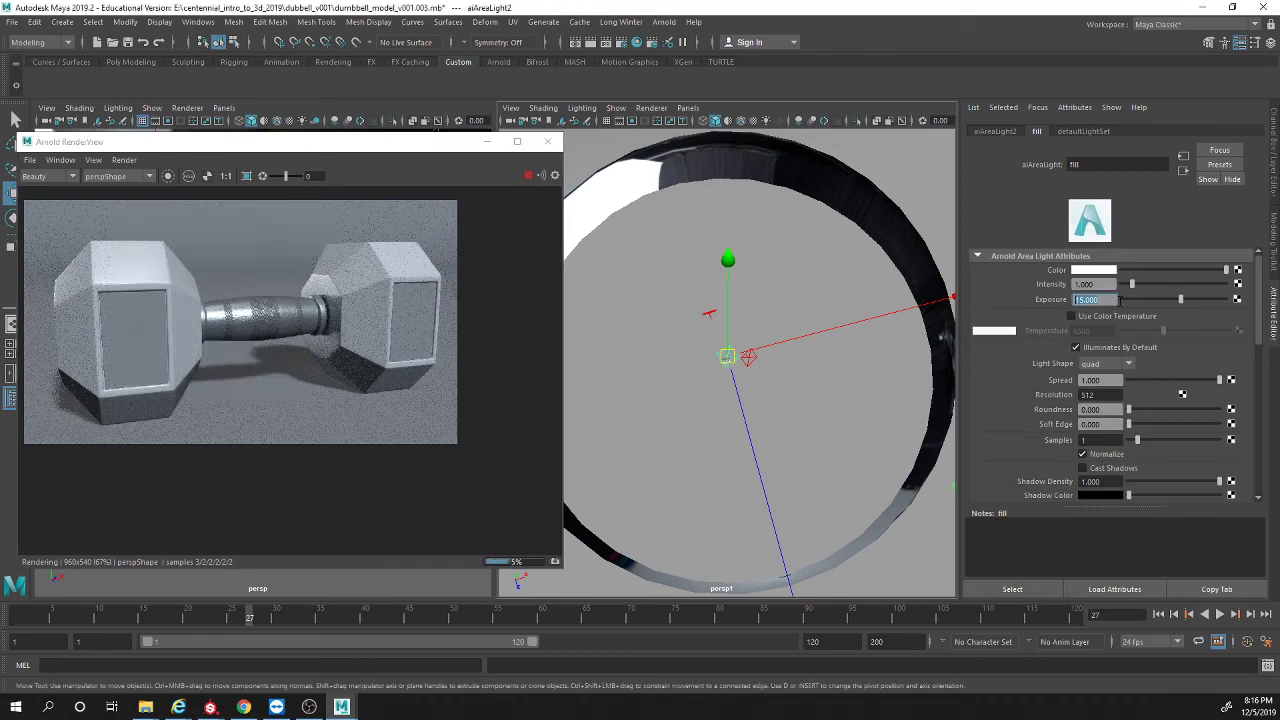
pyautogui.write('20')
pyautogui.press('Return')
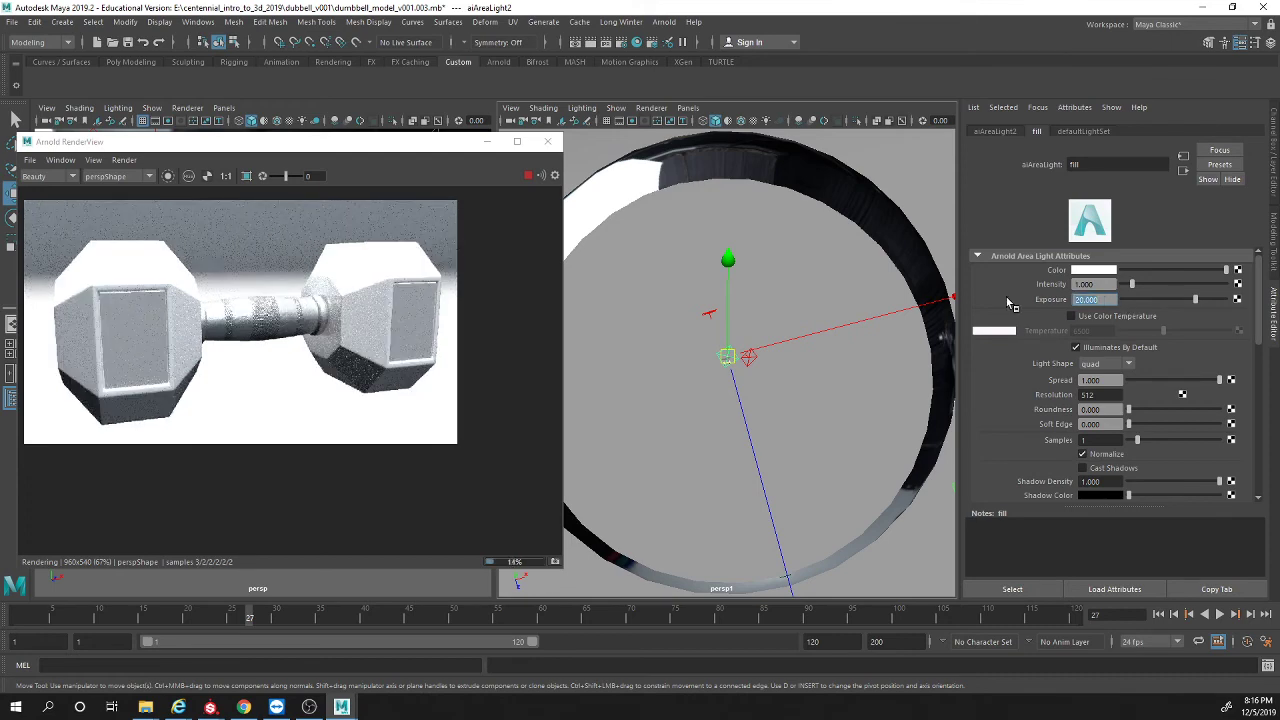
pyautogui.write('18')
pyautogui.press('Return')
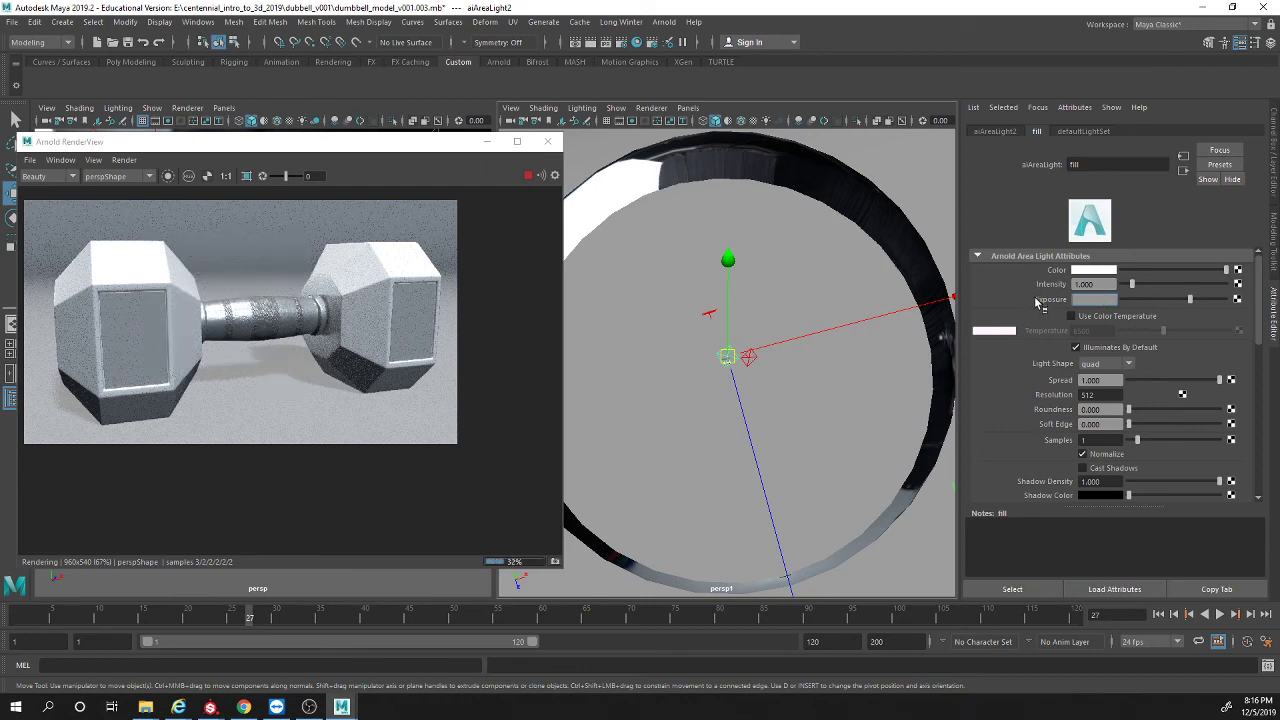
pyautogui.write('15')
pyautogui.press('Return')
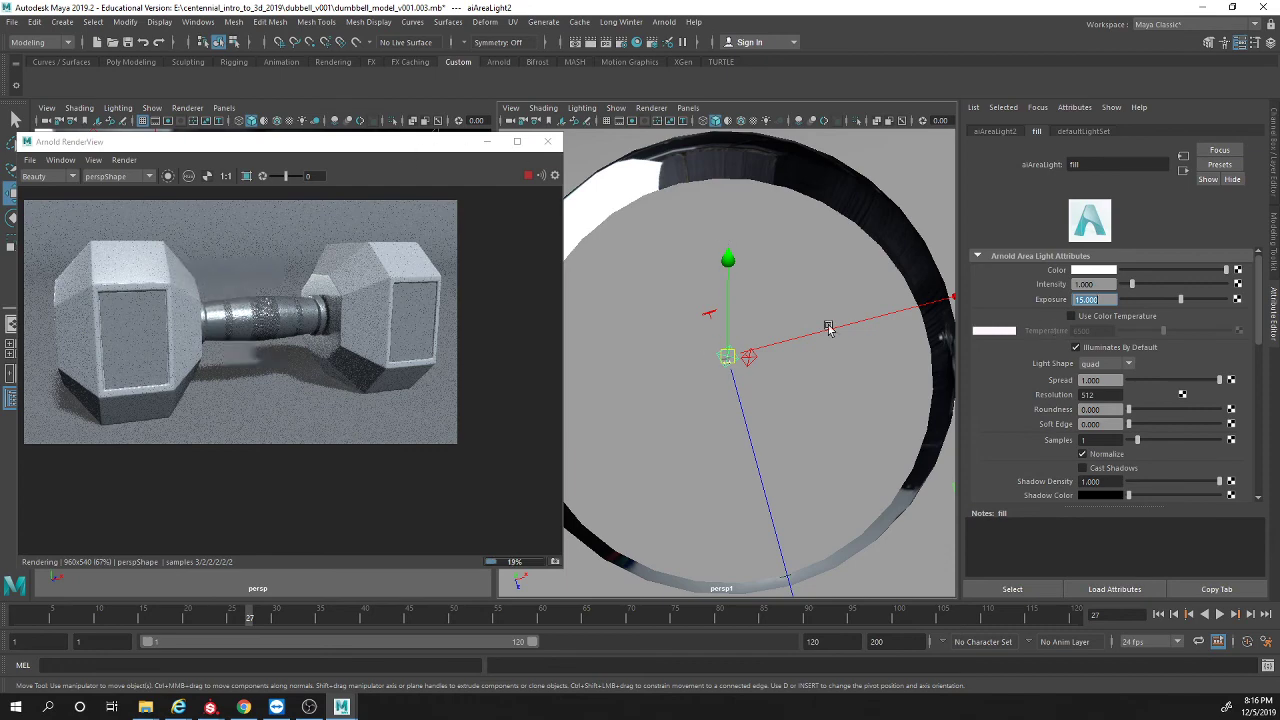
# Step: Inspect the rendered dumbbell handle up close, checking the knurled metal and its lighting
pyautogui.keyDown('alt'); pyautogui.moveTo(746, 403); pyautogui.dragTo(760, 363); pyautogui.keyUp('alt')
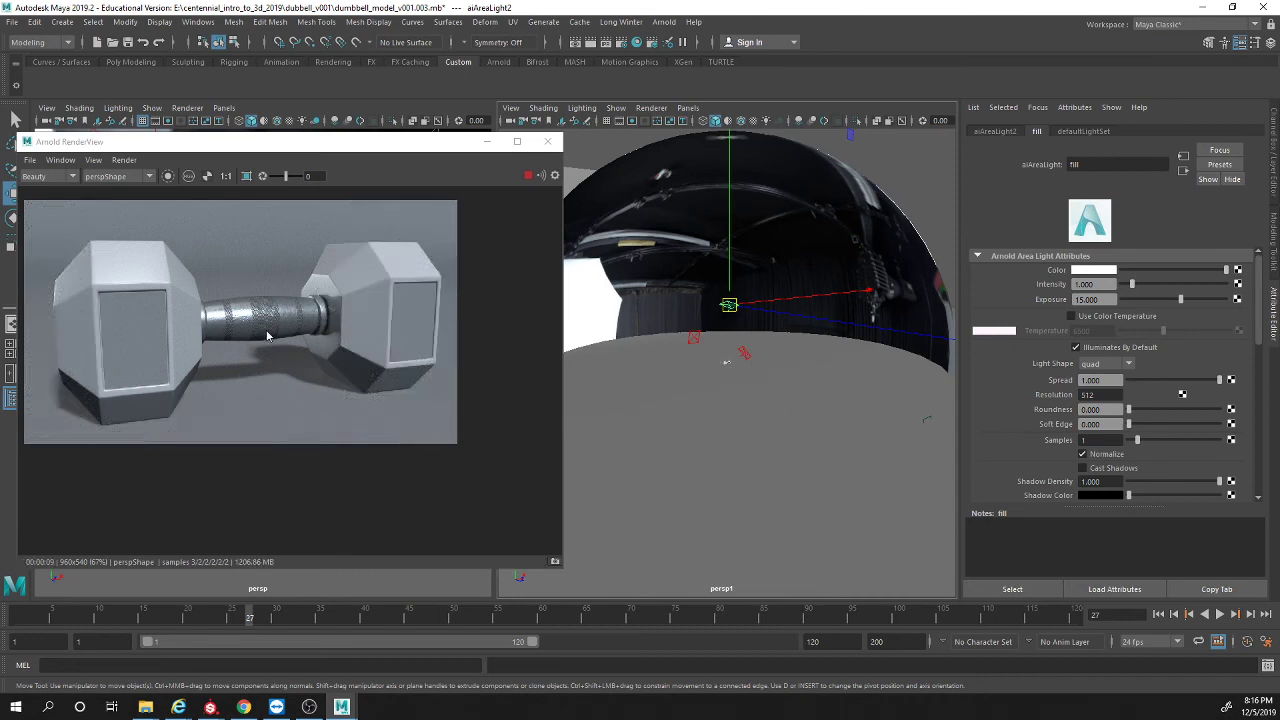
pyautogui.keyDown('alt'); pyautogui.moveTo(266, 335); pyautogui.dragTo(360, 383, button='right'); pyautogui.keyUp('alt')
pyautogui.keyDown('alt'); pyautogui.moveTo(446, 313); pyautogui.dragTo(263, 375, button='middle'); pyautogui.keyUp('alt')
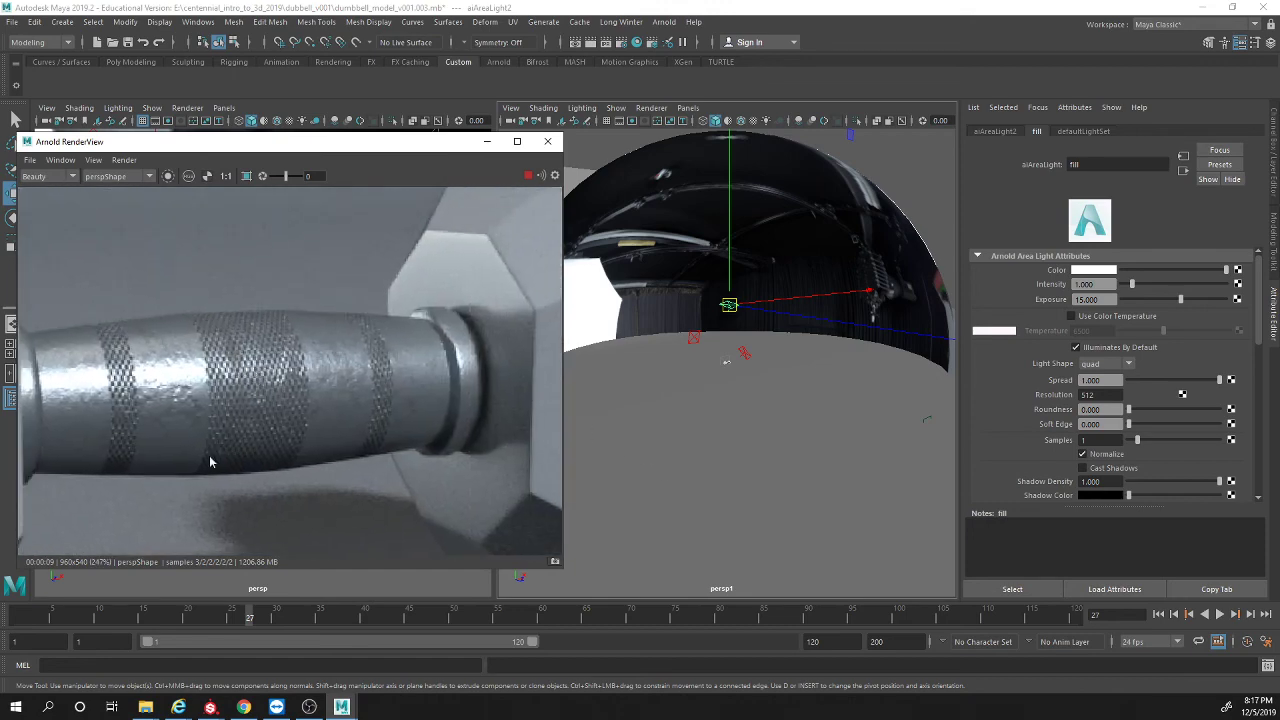
pyautogui.keyDown('alt'); pyautogui.moveTo(443, 394); pyautogui.dragTo(358, 406, button='right'); pyautogui.keyUp('alt')
pyautogui.keyDown('alt'); pyautogui.moveTo(358, 406); pyautogui.dragTo(220, 364, button='middle'); pyautogui.keyUp('alt')
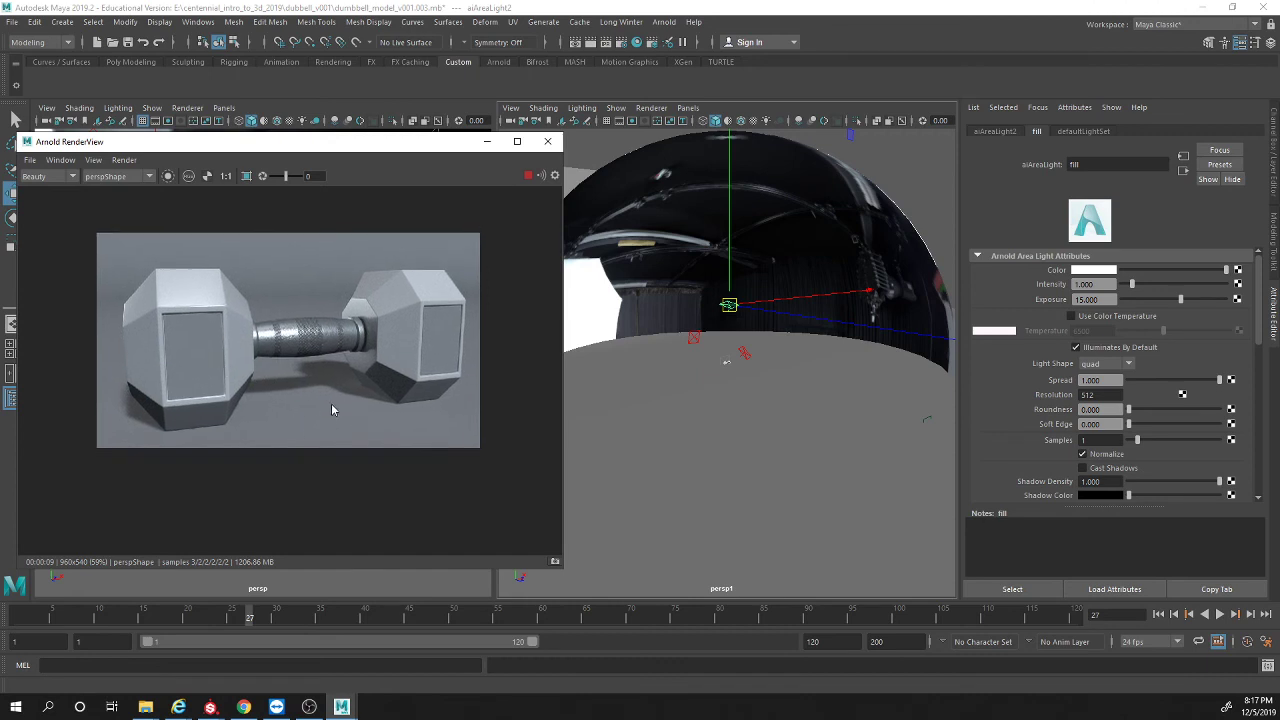
pyautogui.keyDown('alt'); pyautogui.moveTo(338, 410); pyautogui.dragTo(430, 420, button='right'); pyautogui.keyUp('alt')
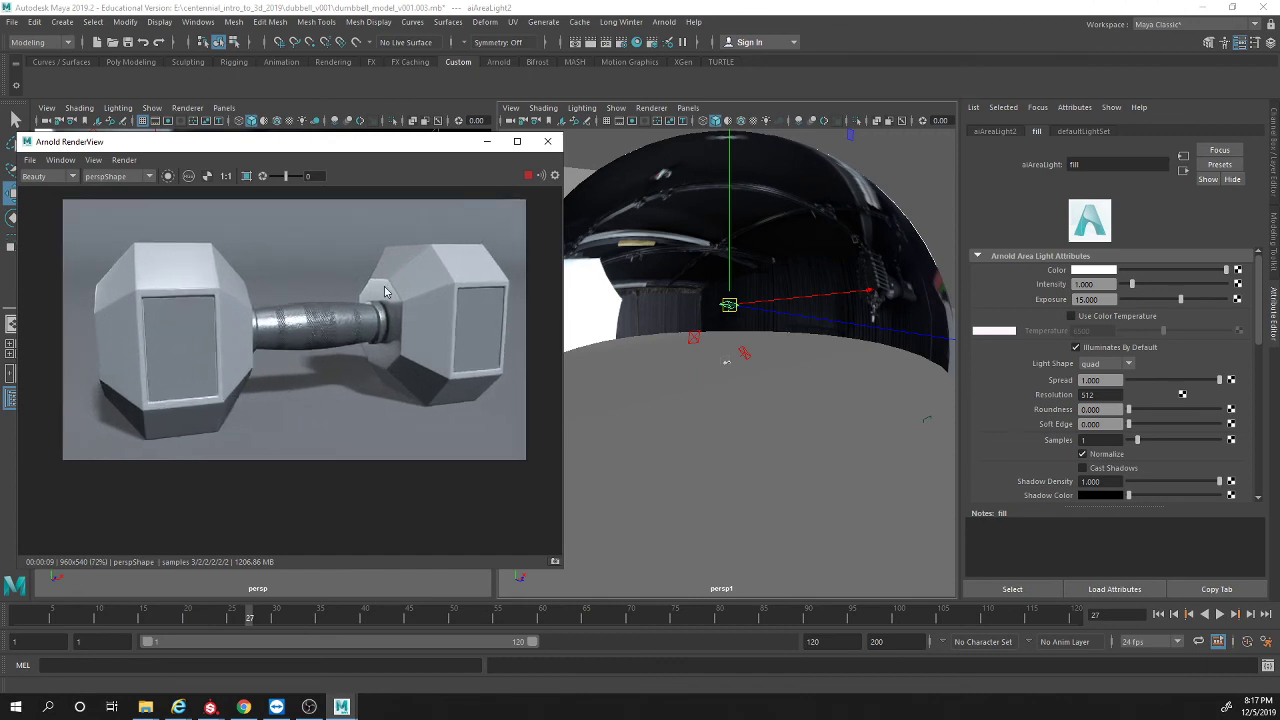
# Step: Set the fill area light's resolution to 1048
pyautogui.keyDown('alt'); pyautogui.moveTo(808, 357); pyautogui.dragTo(760, 395); pyautogui.keyUp('alt')
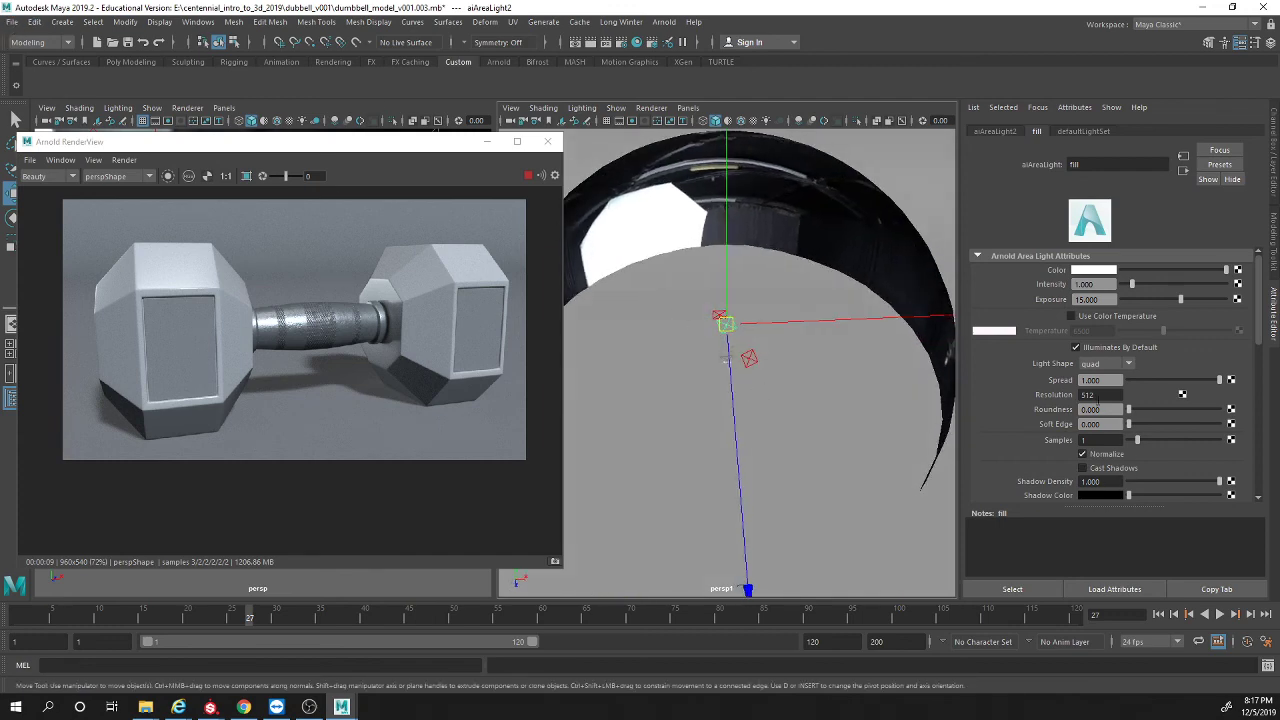
pyautogui.click(1107, 393)
pyautogui.write('1048')
pyautogui.press('Return')
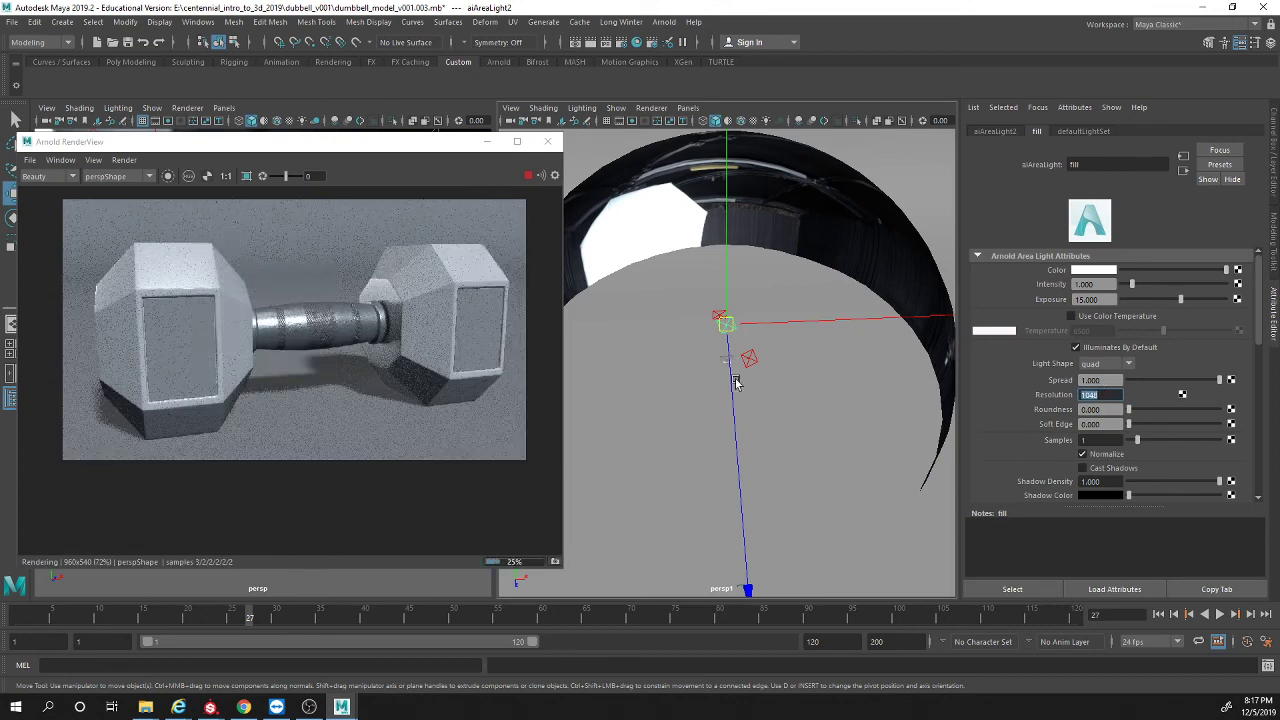
pyautogui.click(665, 21)
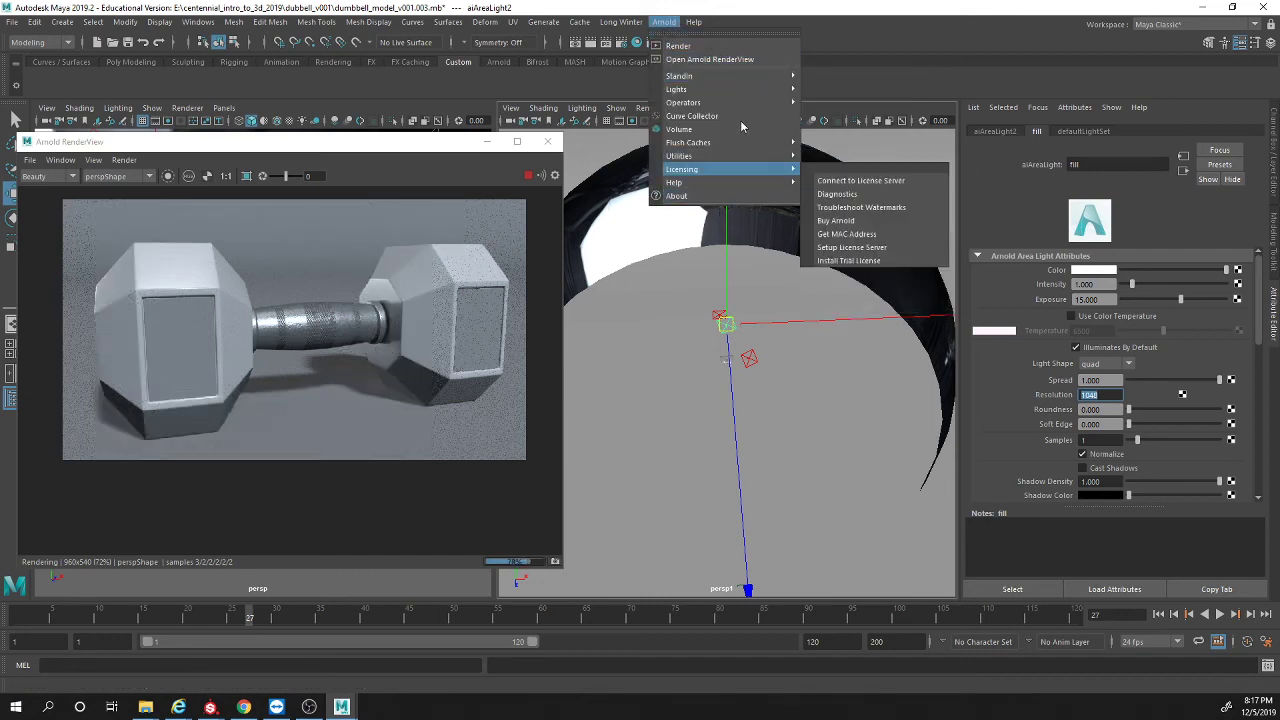
pyautogui.moveTo(705, 169)
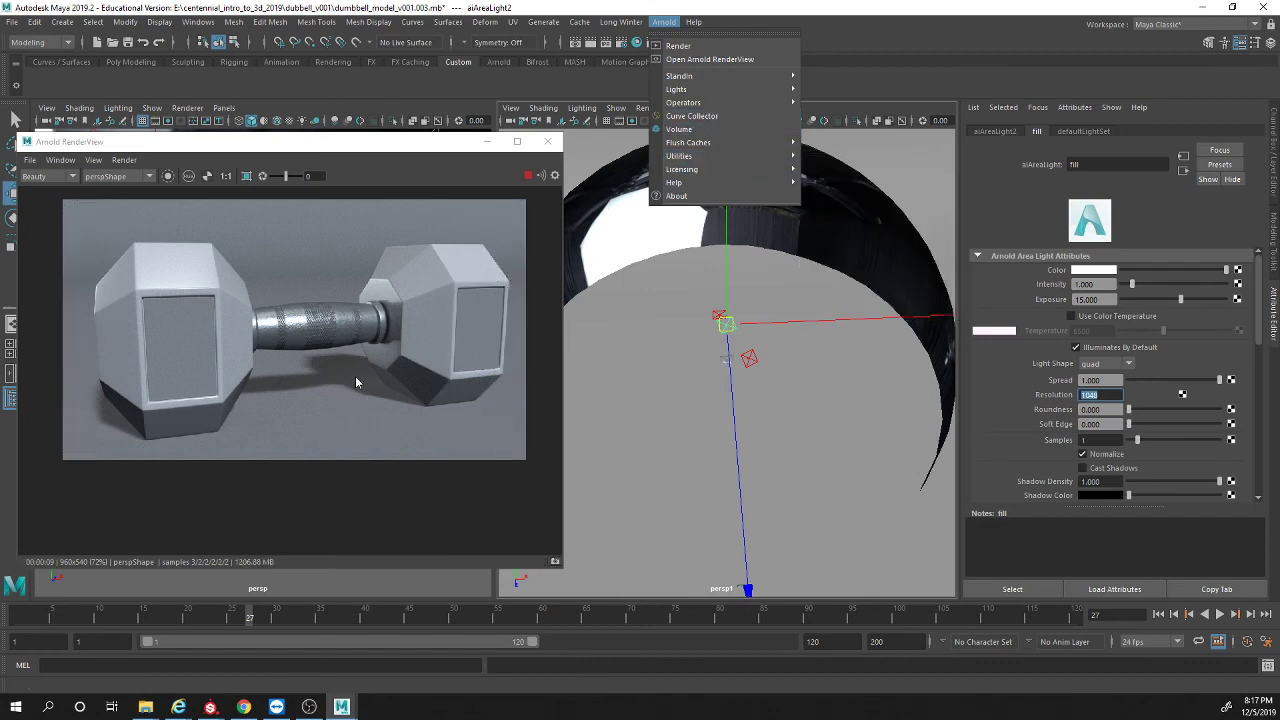
pyautogui.click(1262, 307)
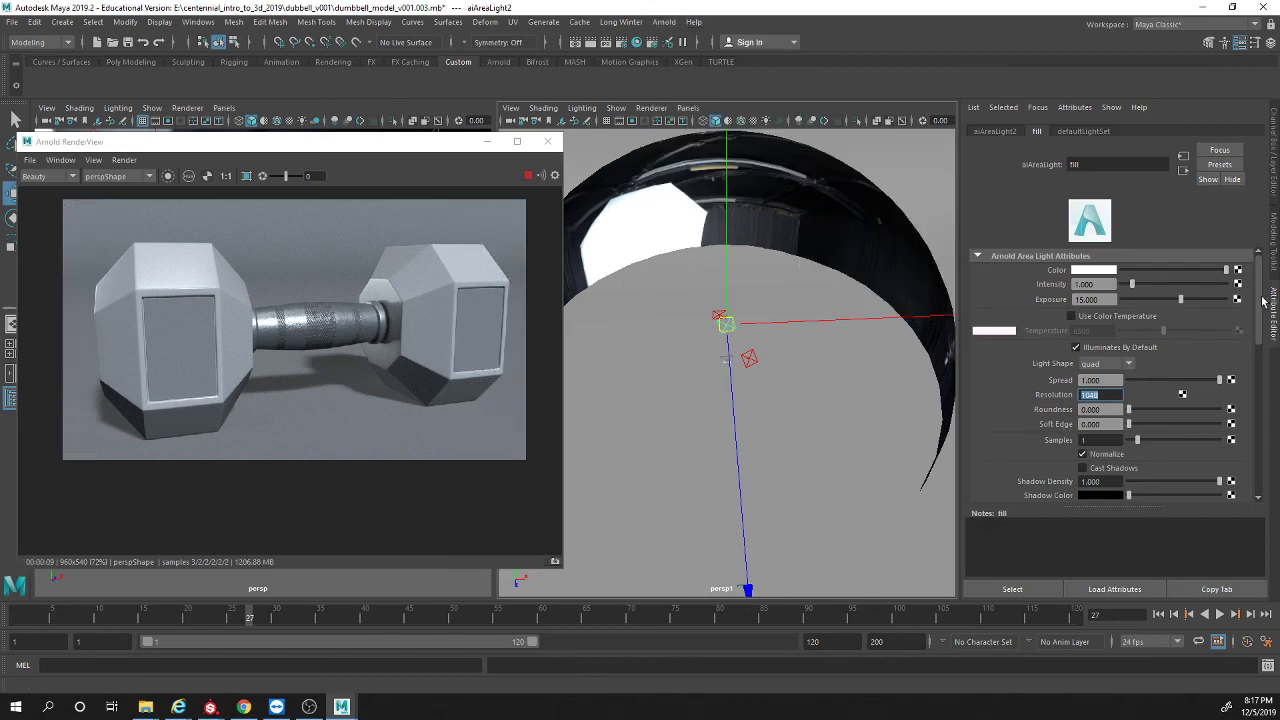
pyautogui.moveTo(1262, 307); pyautogui.dragTo(1250, 260)
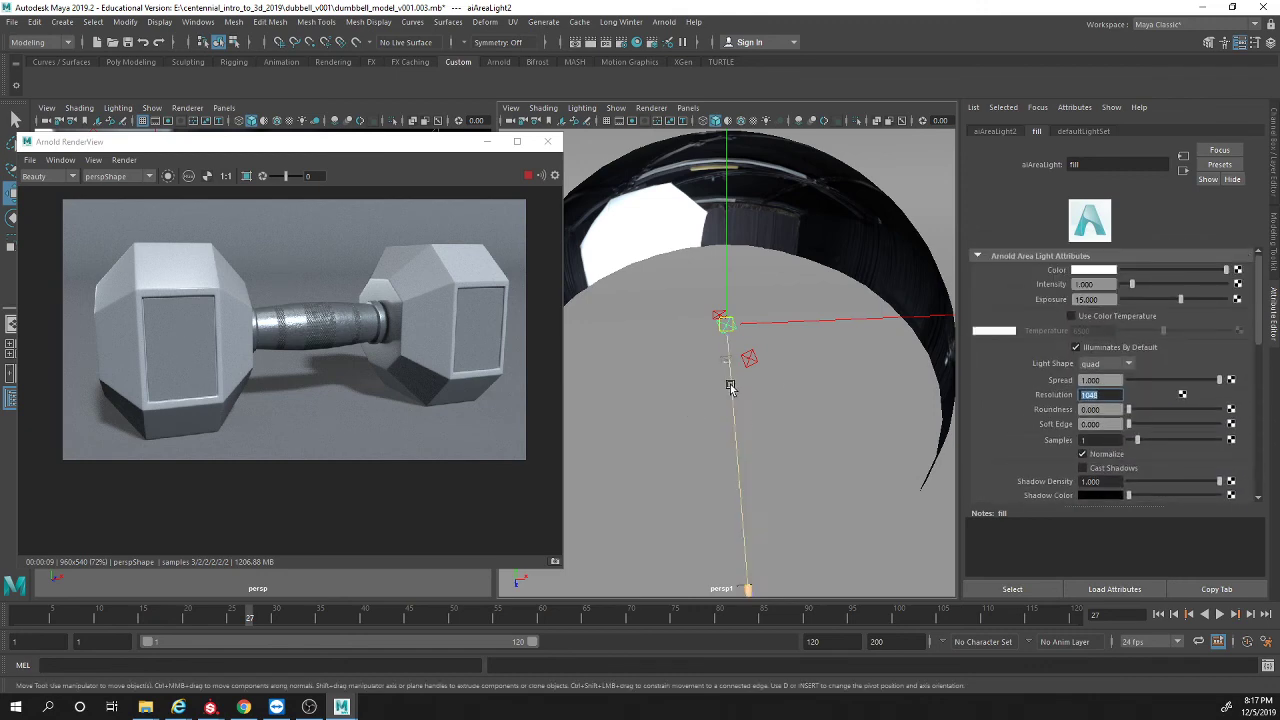
# Step: Examine the arrangement of the area lights around the dumbbell inside the skydome, selecting and framing the dumbbell end
pyautogui.moveTo(696, 383)
pyautogui.keyDown('alt'); pyautogui.mouseDown()
pyautogui.moveTo(719, 370)
pyautogui.moveTo(687, 386)
pyautogui.mouseUp(); pyautogui.keyUp('alt')
pyautogui.keyDown('alt'); pyautogui.moveTo(687, 386); pyautogui.dragTo(911, 458, button='right'); pyautogui.keyUp('alt')
pyautogui.keyDown('alt'); pyautogui.moveTo(726, 362); pyautogui.dragTo(752, 363); pyautogui.keyUp('alt')
pyautogui.keyDown('alt'); pyautogui.moveTo(785, 276); pyautogui.dragTo(780, 331, button='middle'); pyautogui.keyUp('alt')
pyautogui.keyDown('alt'); pyautogui.moveTo(780, 331); pyautogui.dragTo(663, 277, button='right'); pyautogui.keyUp('alt')
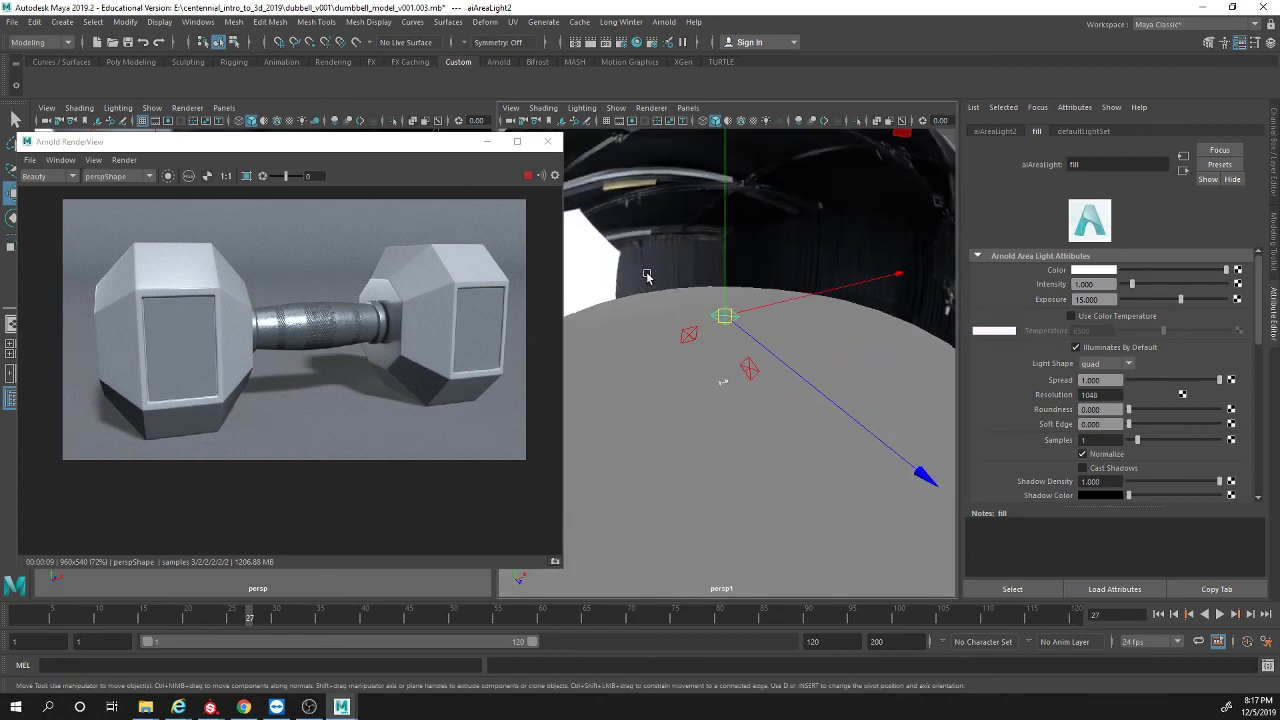
pyautogui.keyDown('alt'); pyautogui.moveTo(854, 312); pyautogui.dragTo(806, 343); pyautogui.keyUp('alt')
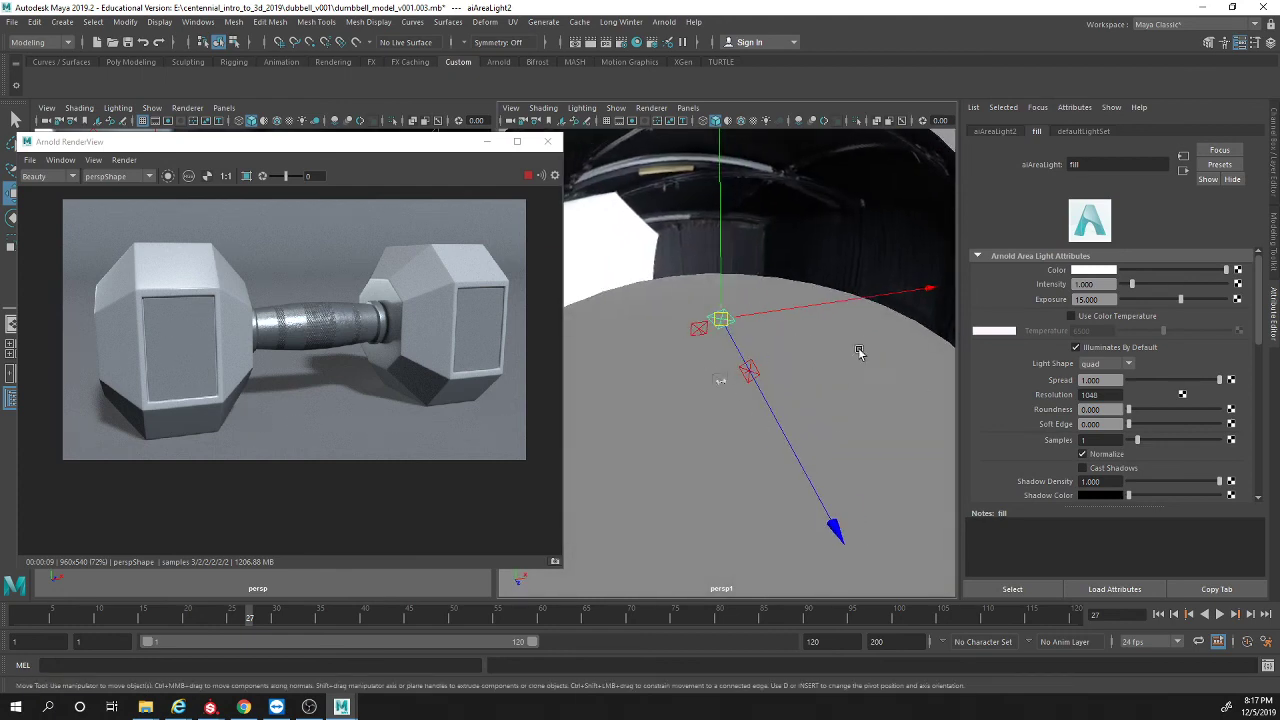
pyautogui.keyDown('alt'); pyautogui.moveTo(740, 372); pyautogui.dragTo(718, 404); pyautogui.keyUp('alt')
pyautogui.click(717, 406)
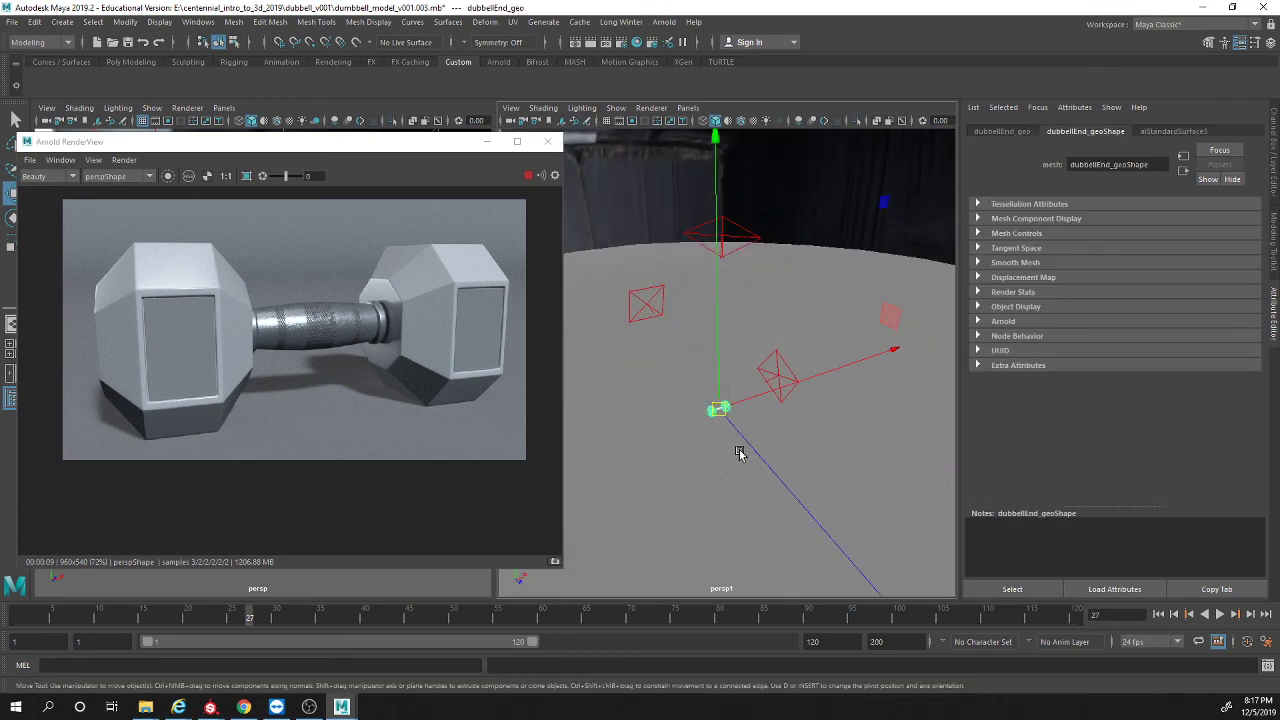
pyautogui.press('f')
pyautogui.press('q')
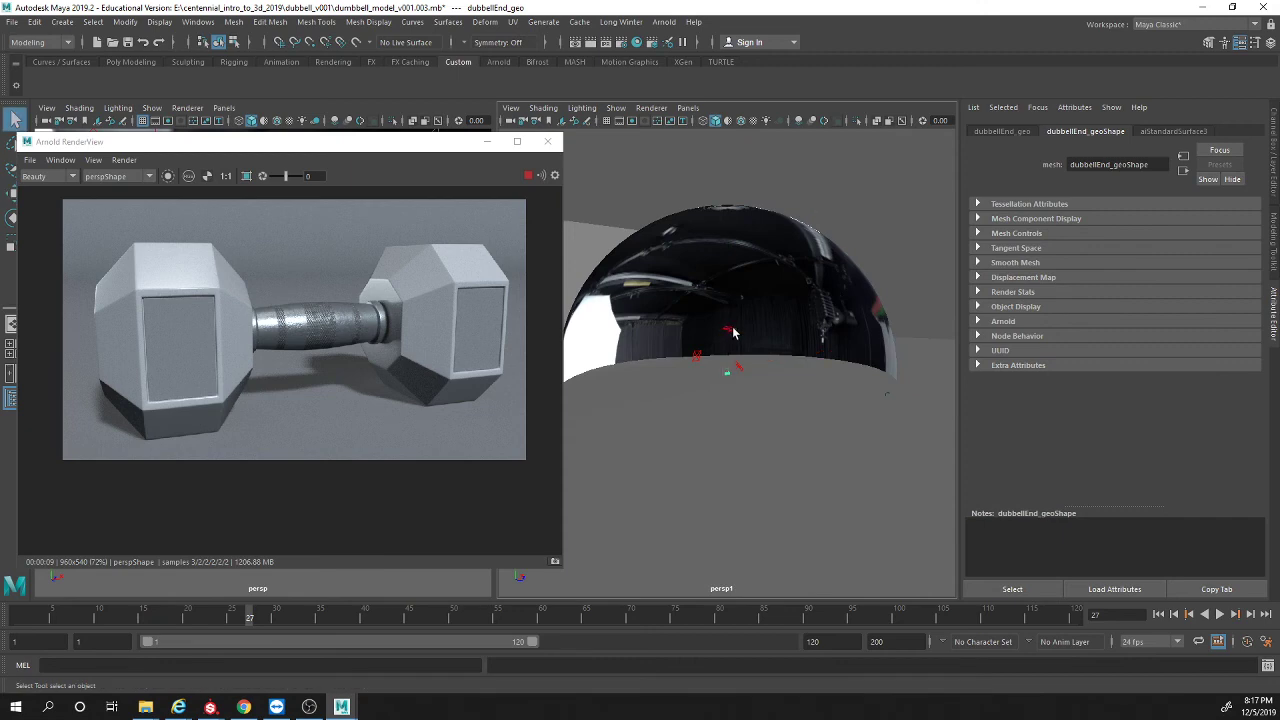
# Step: Select the fill area light above the dumbbell and frame it for a closer view
pyautogui.click(728, 332)
pyautogui.press('f')
pyautogui.keyDown('alt'); pyautogui.moveTo(658, 378); pyautogui.dragTo(766, 397); pyautogui.keyUp('alt')
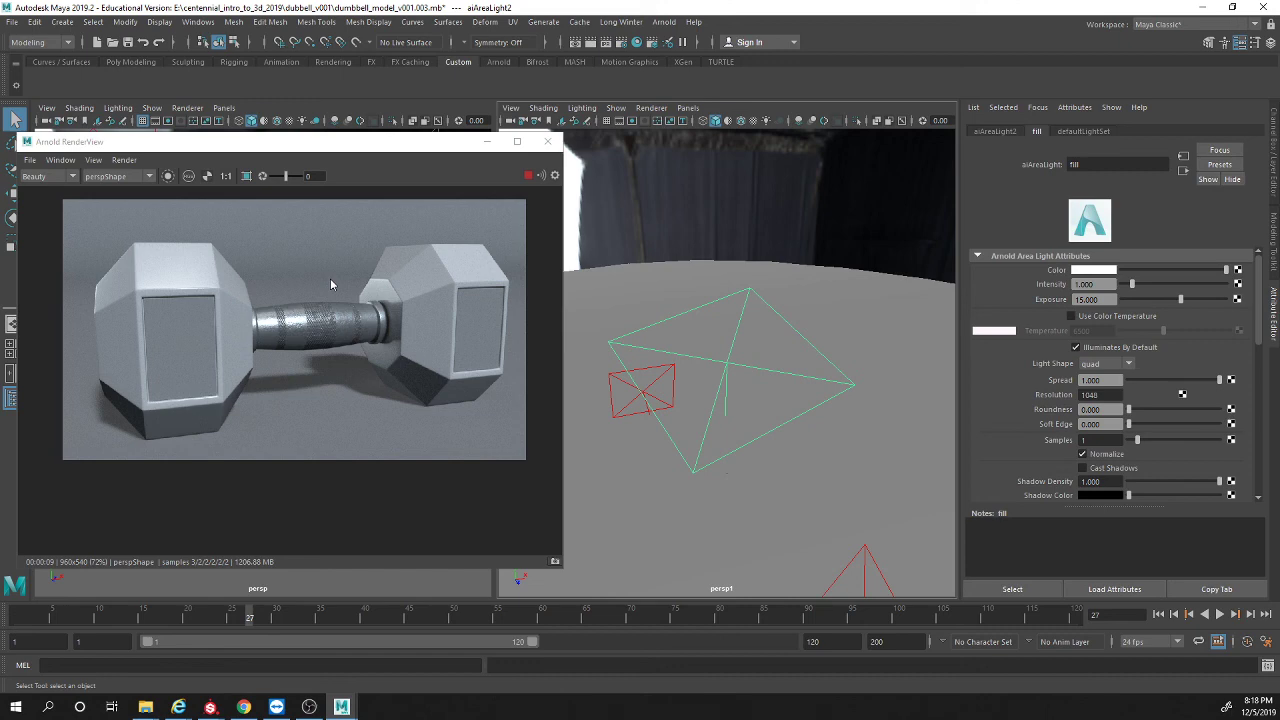
# Step: Switch to Chrome and search Google in a new tab for "glass refraction index"
pyautogui.click(244, 708)
pyautogui.click(603, 30)
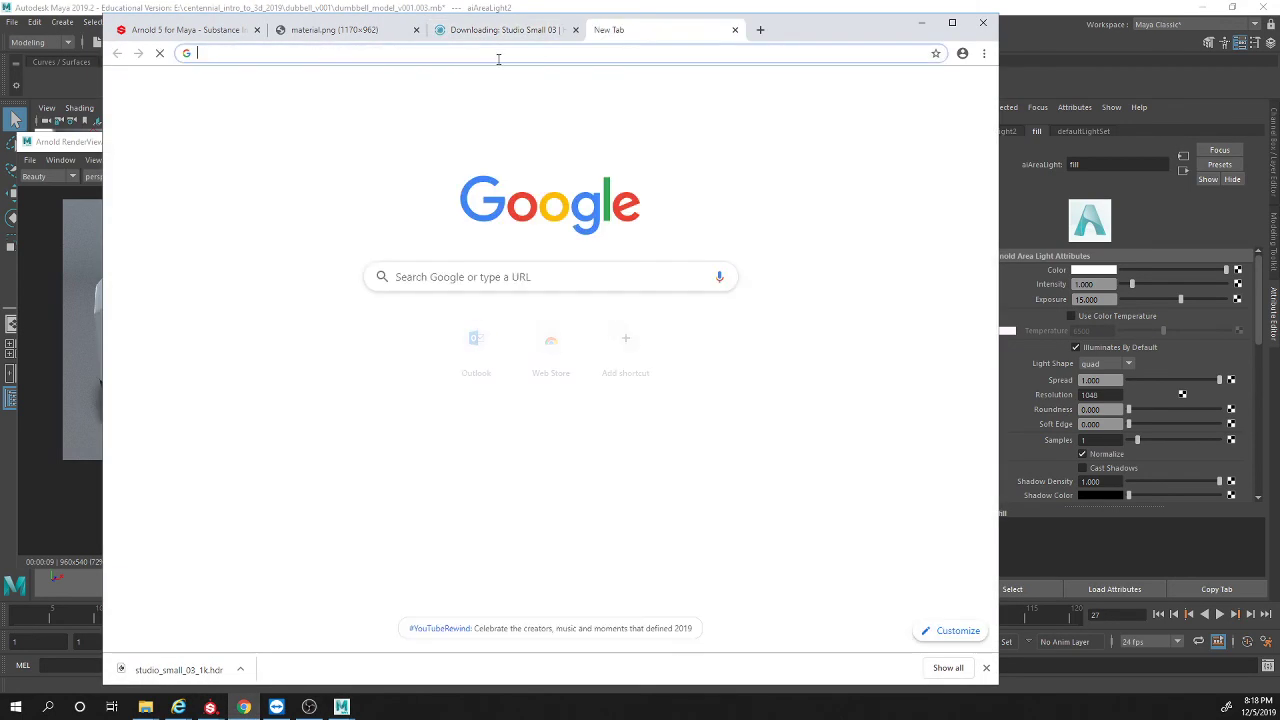
pyautogui.write('glass ')
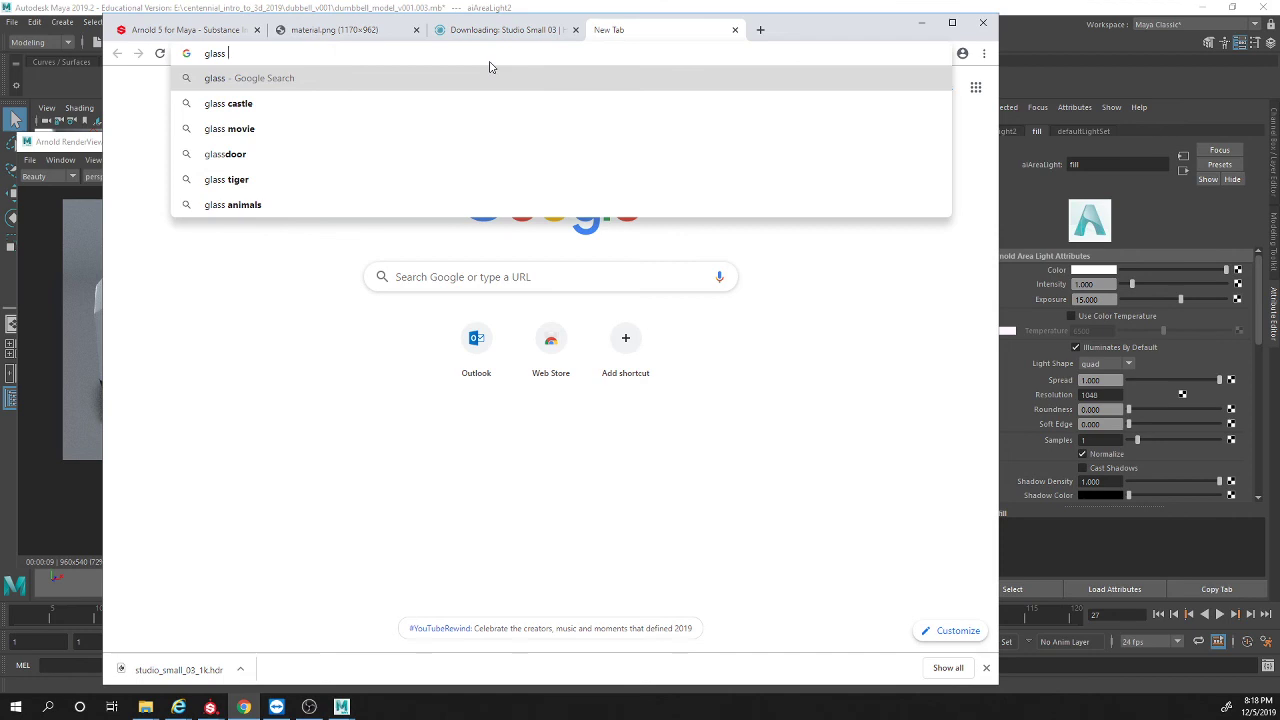
pyautogui.write('ref')
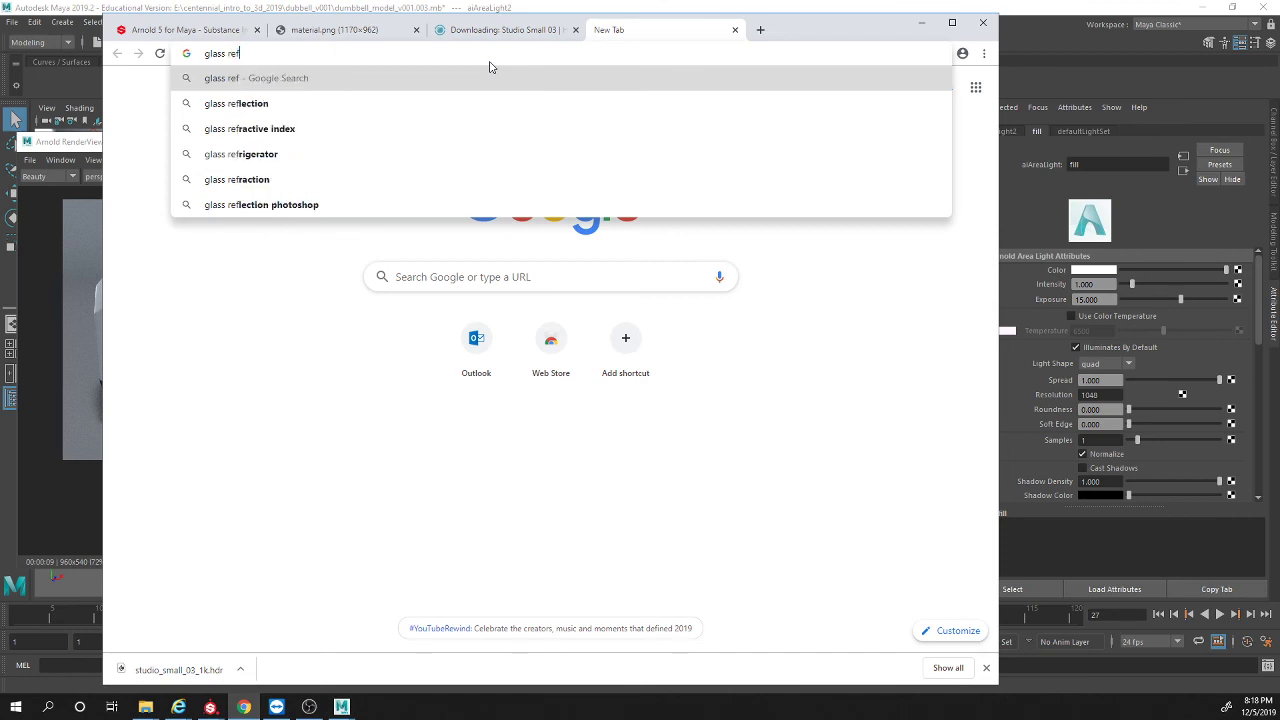
pyautogui.write('raction index')
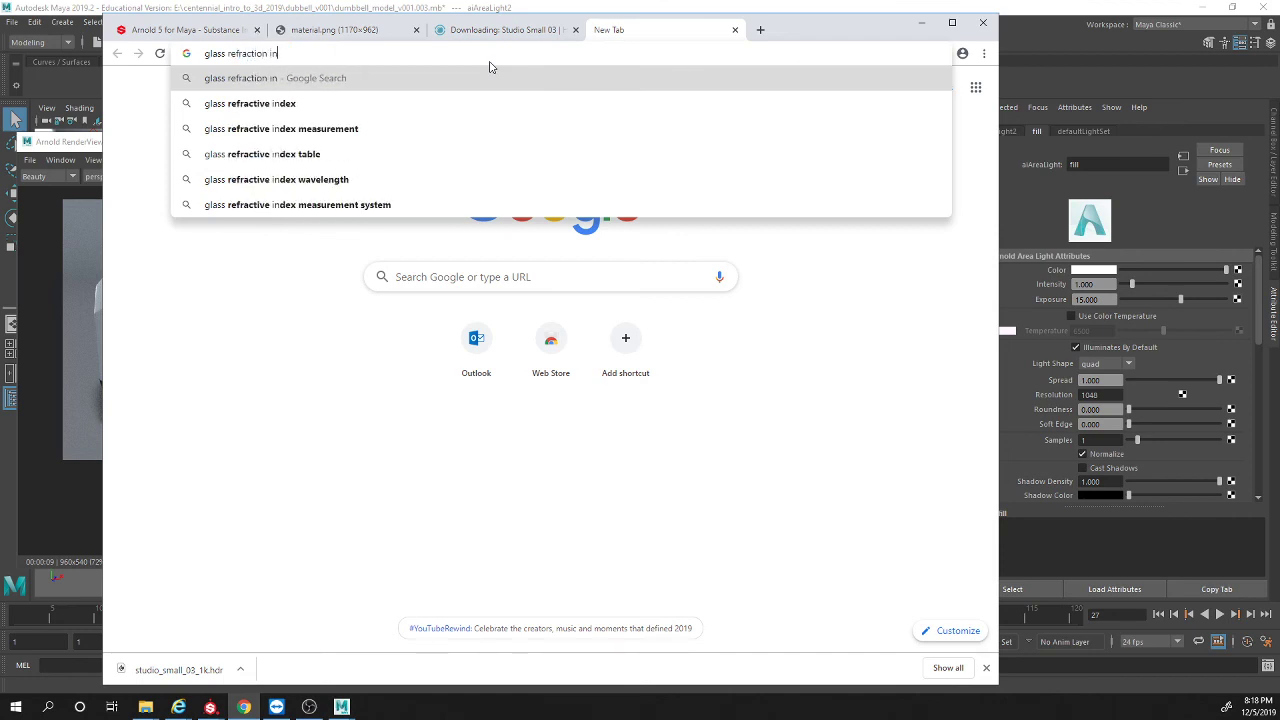
pyautogui.press('Return')
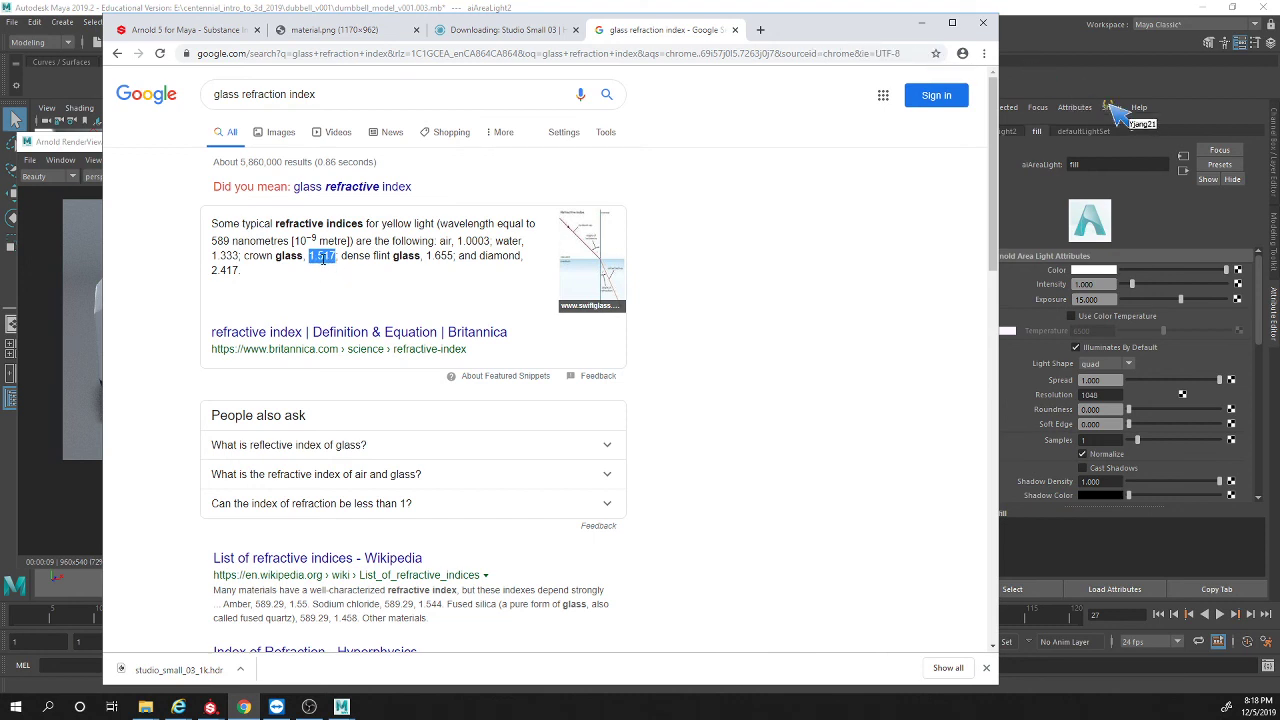
# Step: Highlight the crown glass refractive index in the featured result, and rerun the search with the suggested wording "glass refractive index"
pyautogui.click(333, 267)
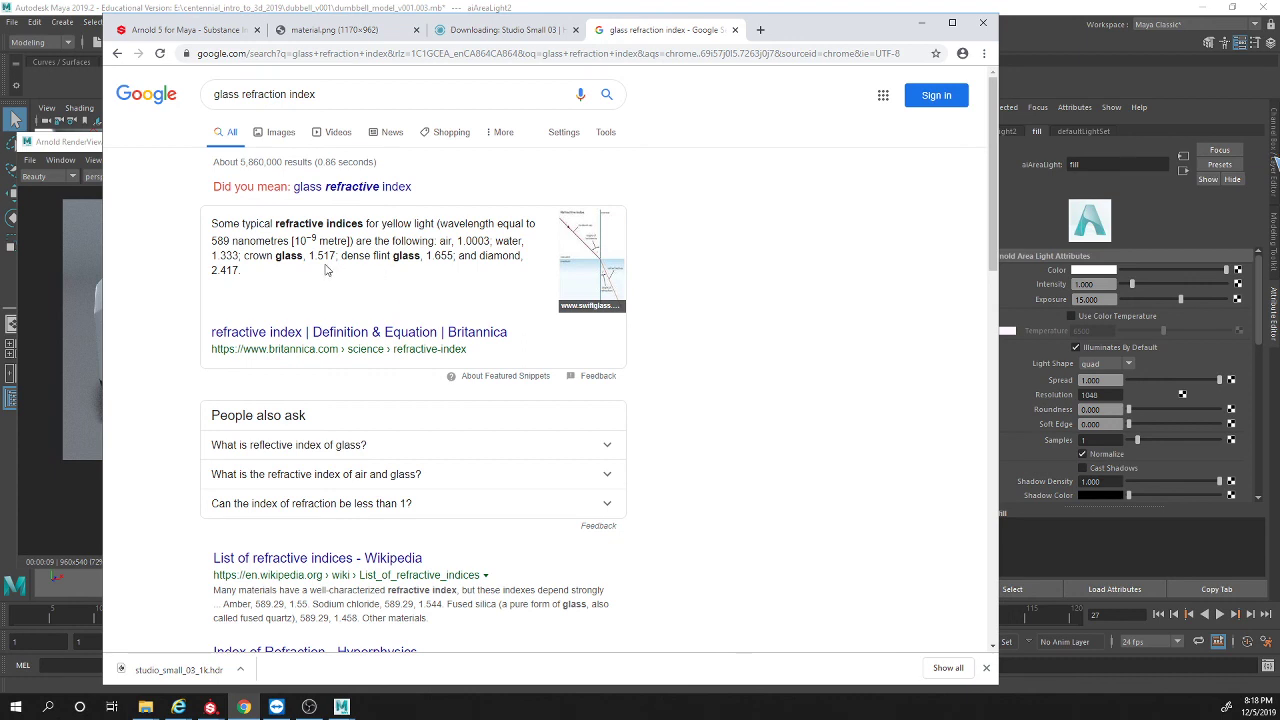
pyautogui.doubleClick(326, 257)
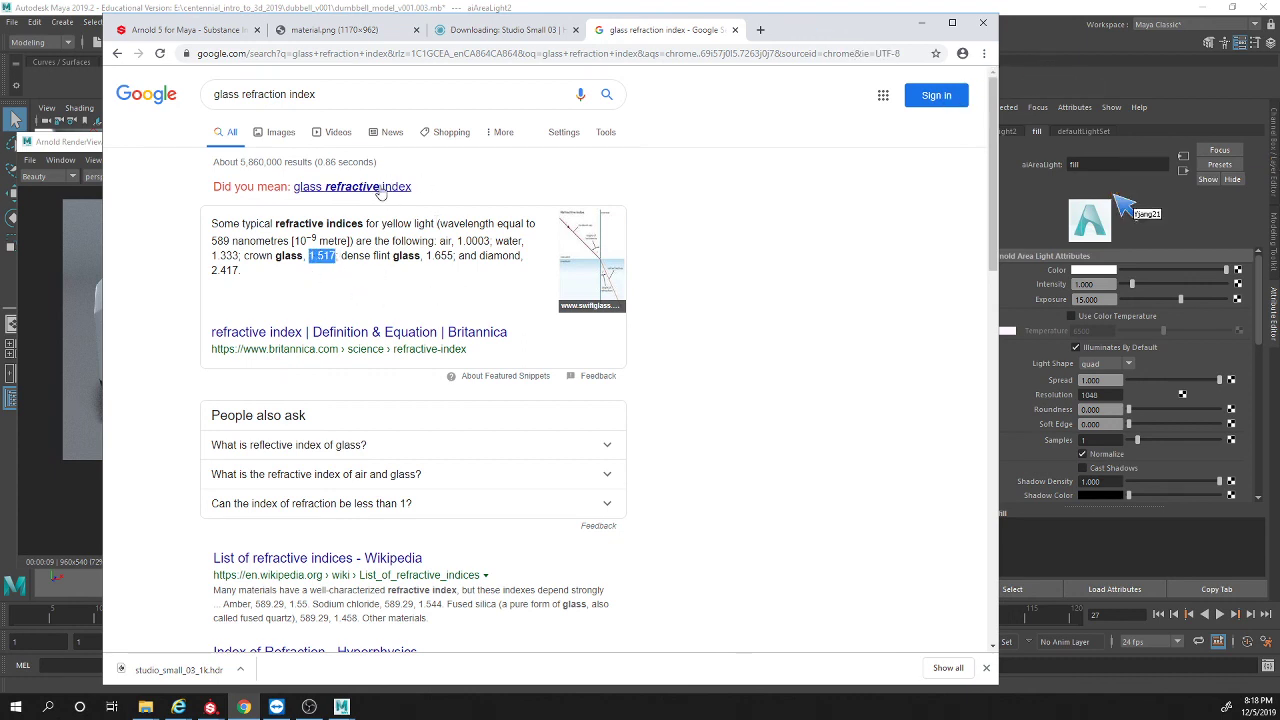
pyautogui.click(309, 256)
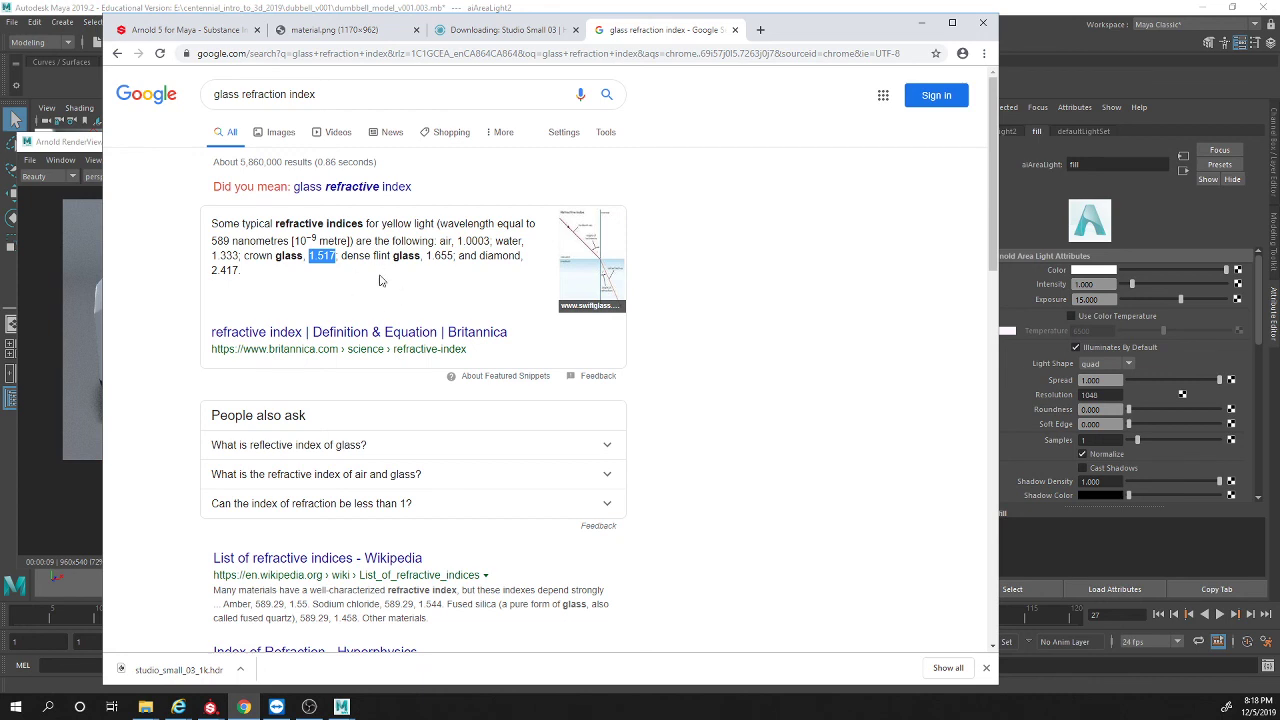
pyautogui.click(311, 258)
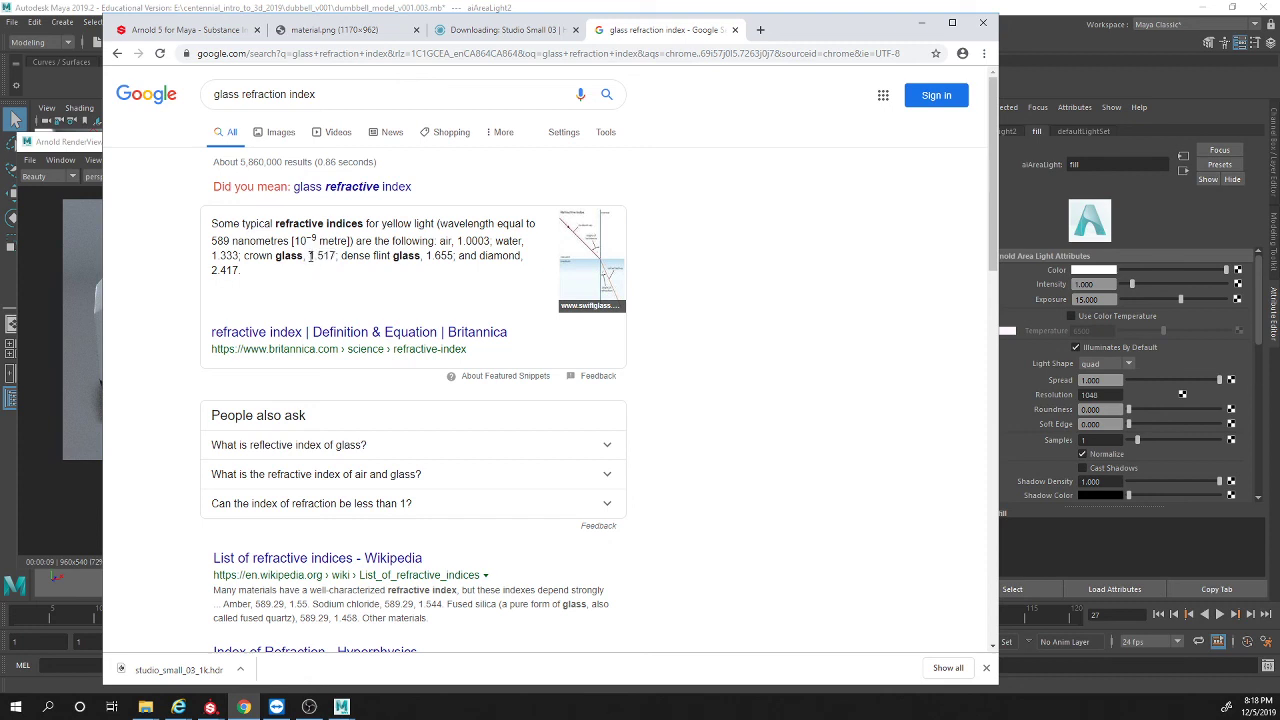
pyautogui.moveTo(311, 257); pyautogui.dragTo(336, 257)
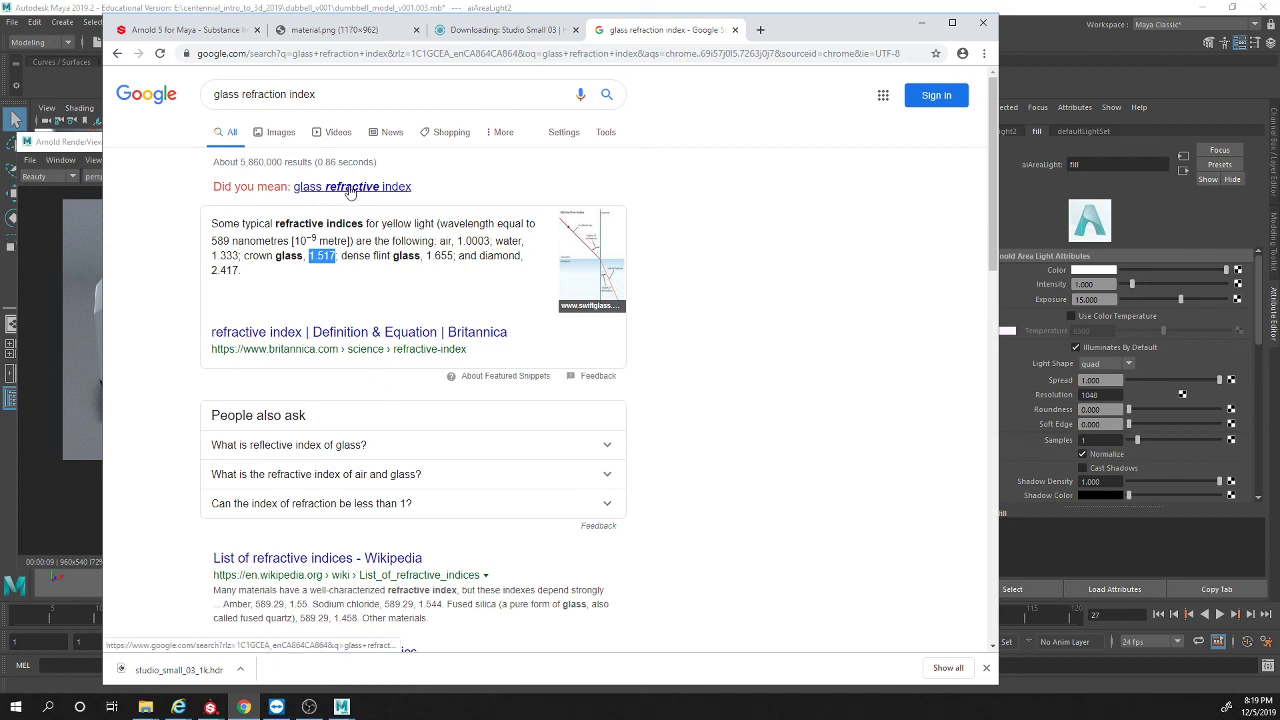
pyautogui.click(350, 187)
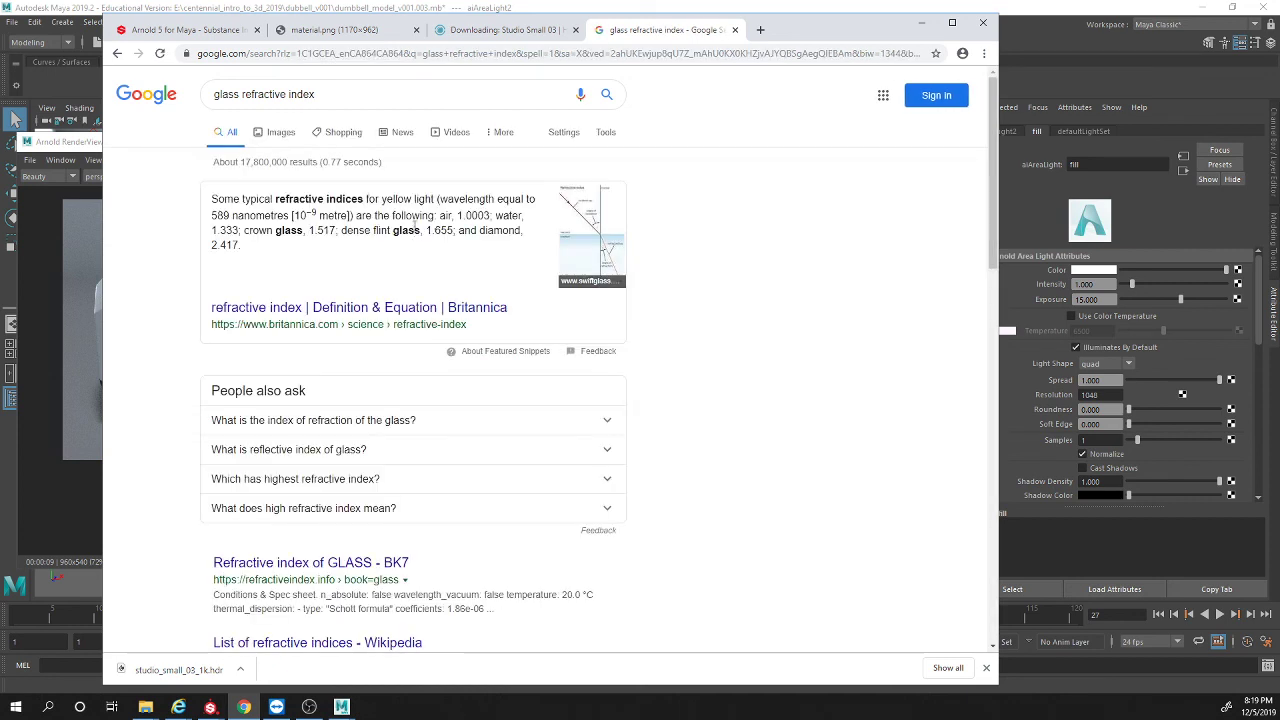